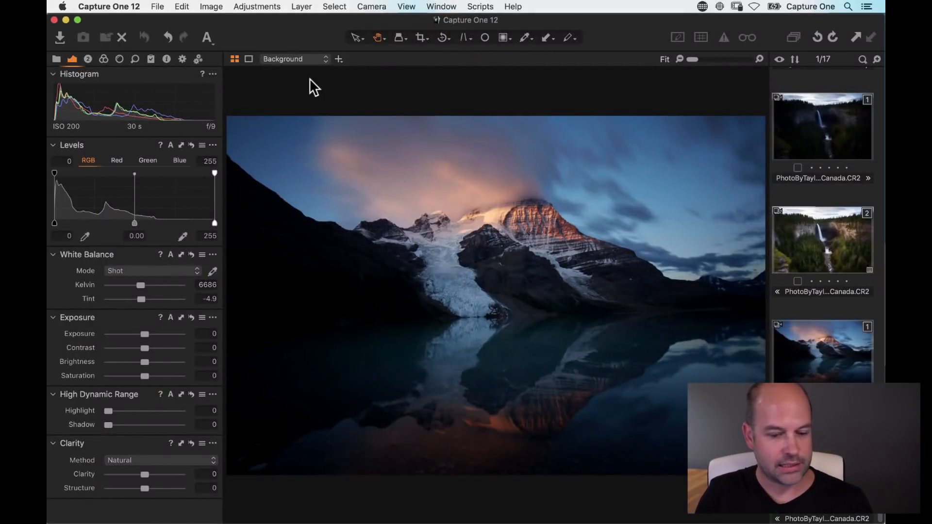
Step: Browse the image thumbnails and open variant 2 of the Mount Robson lake photo in the viewer
key(super+alt+n)
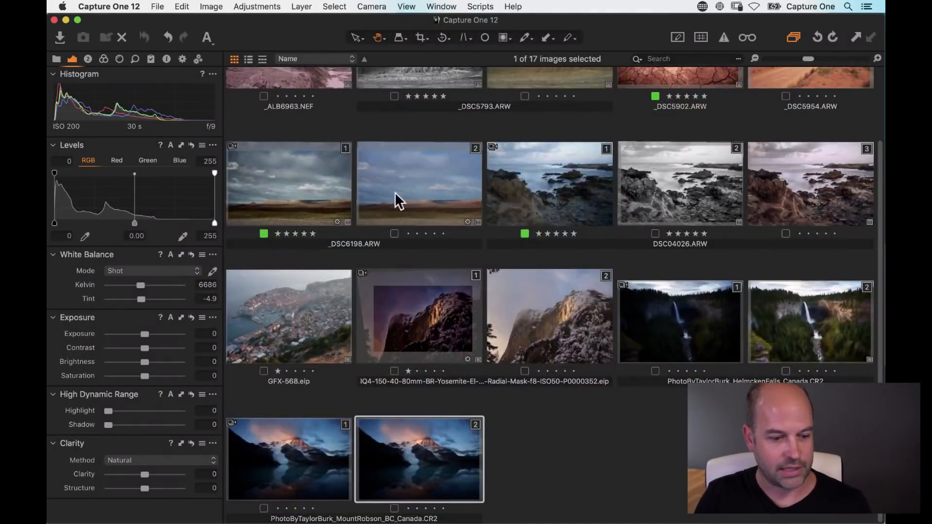
scroll(412, 265, up, 4)
scroll(412, 266, down, 4)
scroll(413, 266, up, 1)
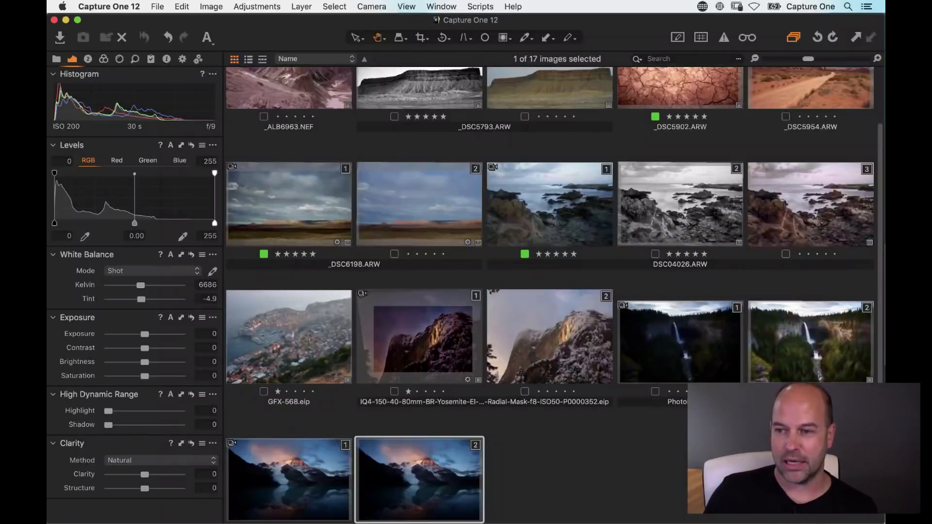
double_click(429, 475)
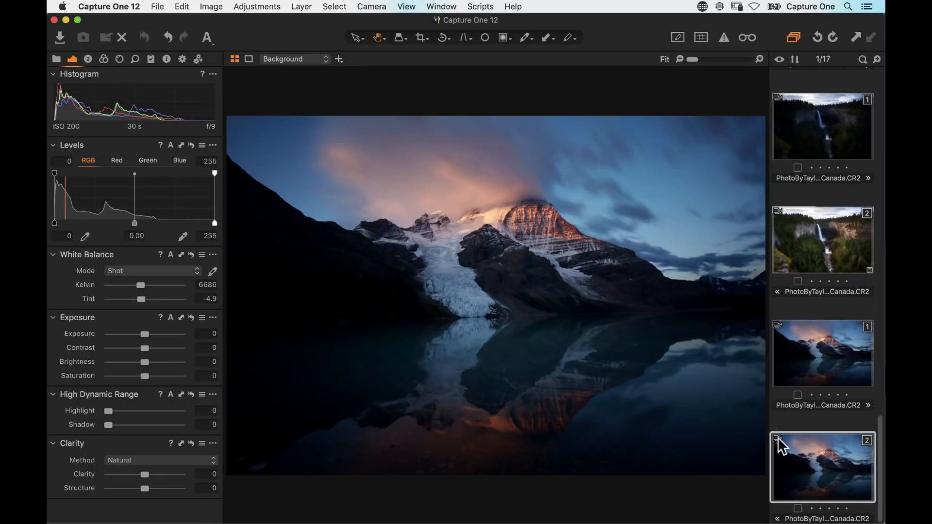
Step: Hide the thumbnail browser and show the proof margin around the image
key(super+b)
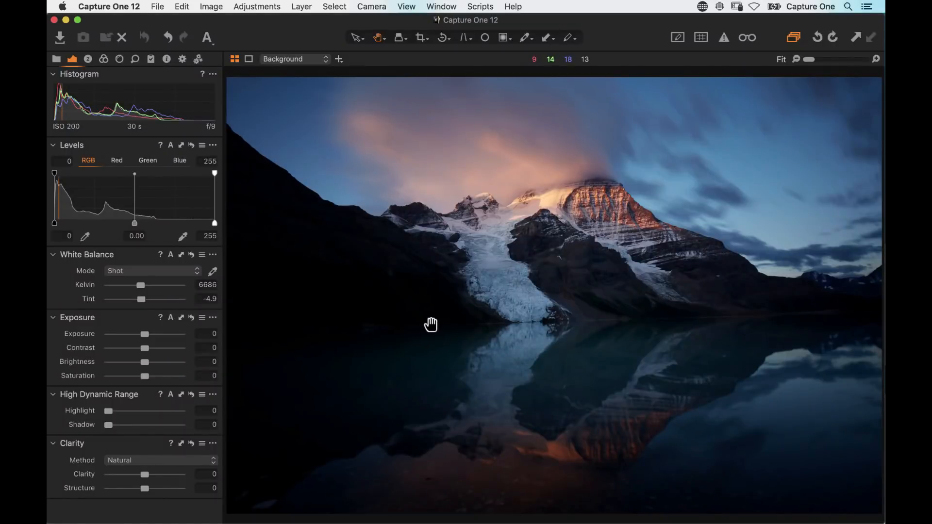
click(249, 59)
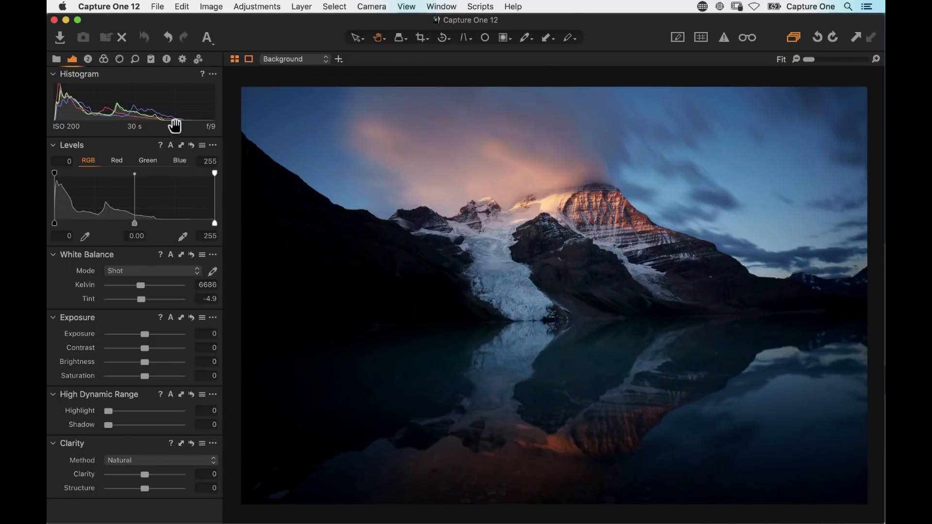
Step: Crop the photo inward from its upper-left corner to about 40.00 x 26.29 cm
click(88, 59)
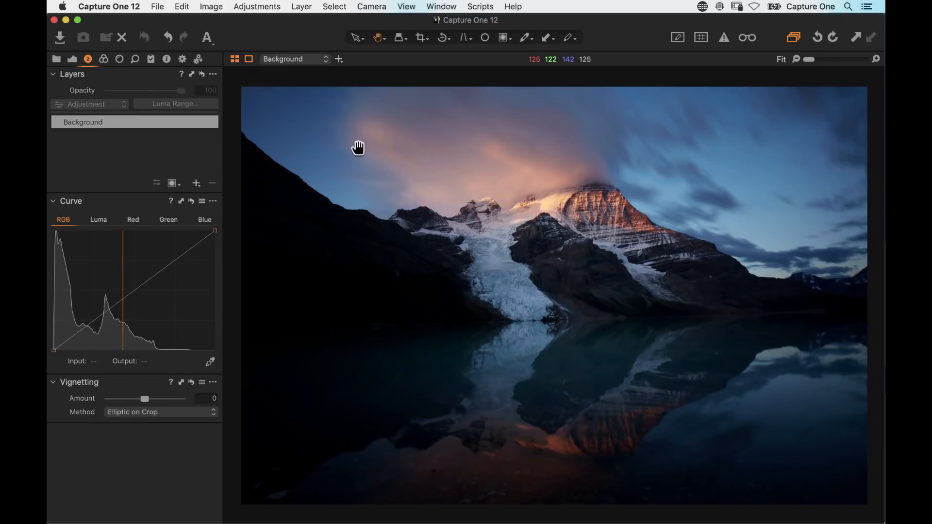
click(421, 38)
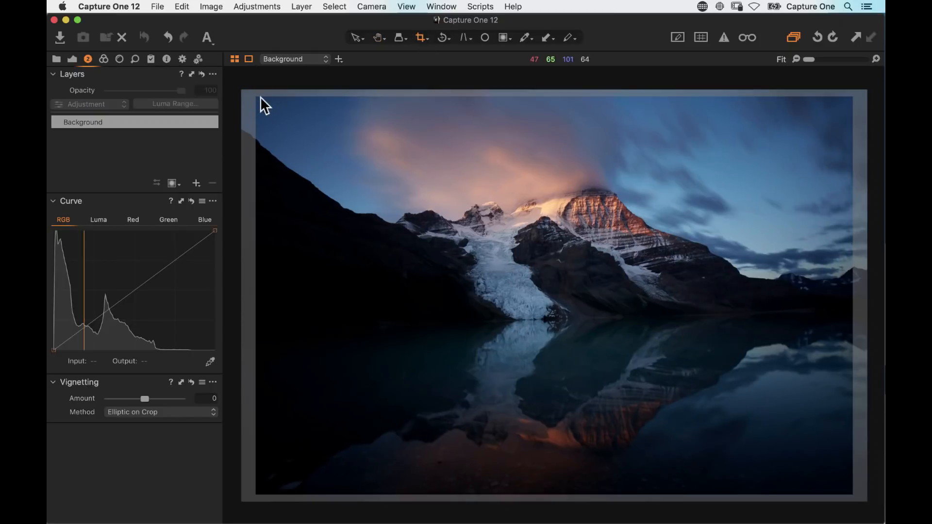
drag(258, 95, 264, 108)
Step: Straighten the photo by setting the rotation angle to 0.4
click(119, 59)
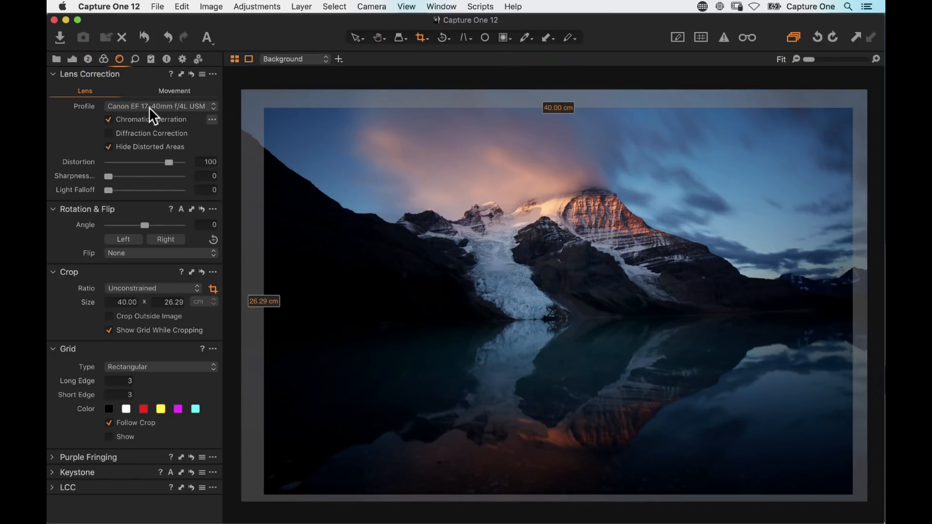
click(205, 226)
key(Up)
key(Up)
key(Up)
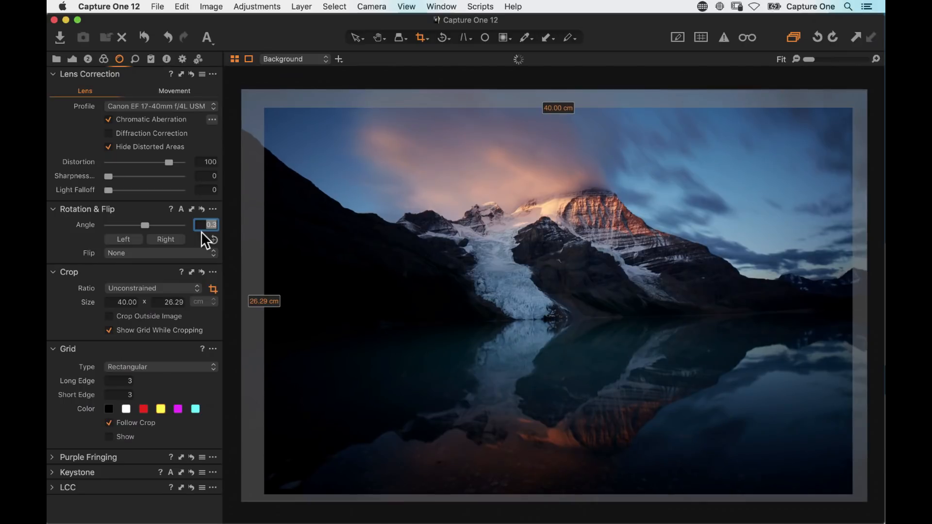
key(Up)
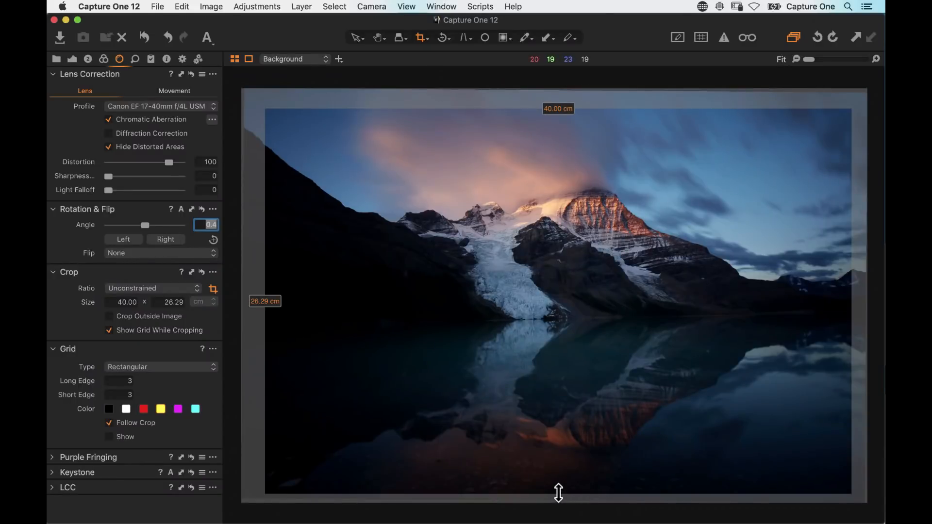
Step: Reduce the crop height to about 24.68 cm by trimming the lower edge, and apply the crop
drag(558, 492, 560, 473)
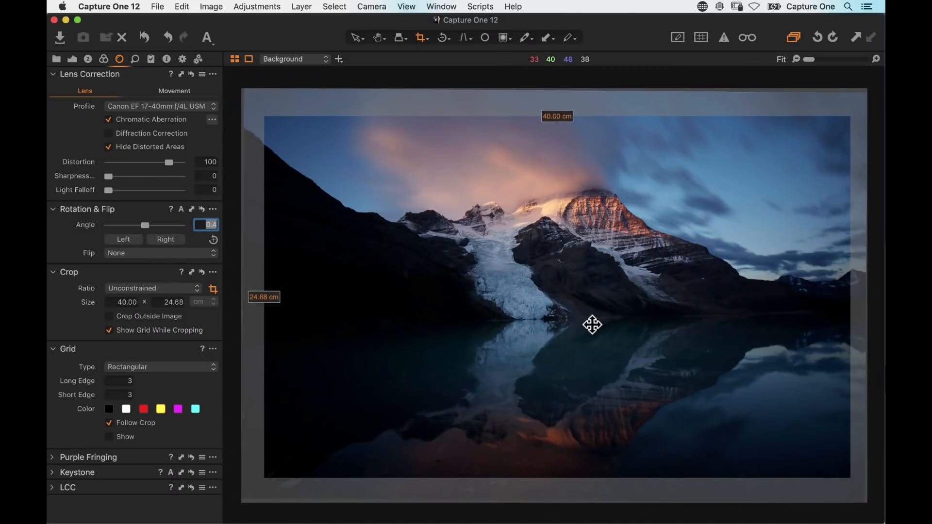
key(Return)
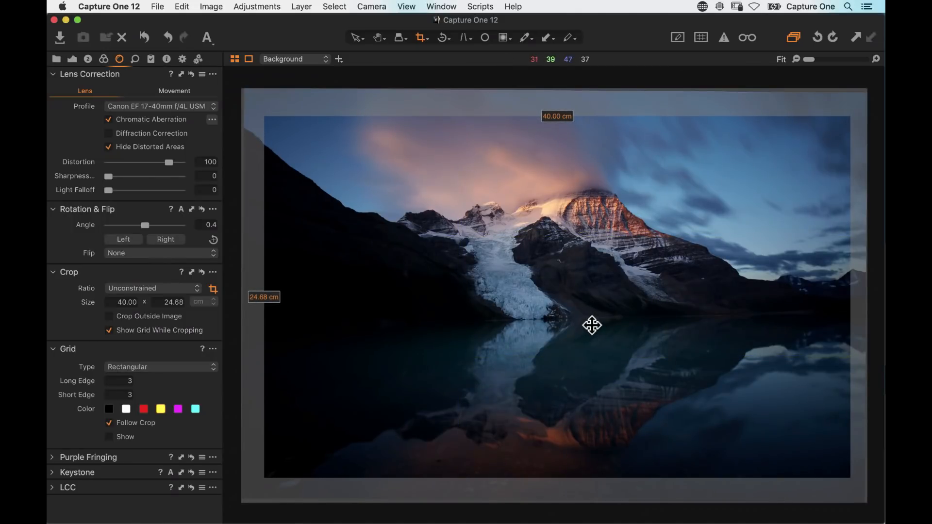
key(h)
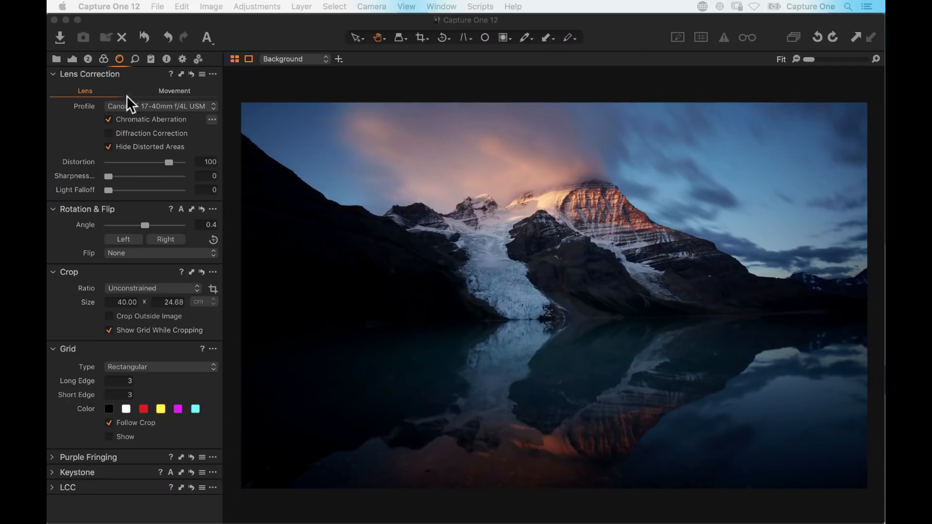
Step: Inspect the mountain peak at 100%, and brighten the photo with Exposure 0.44 and Brightness 8
click(73, 59)
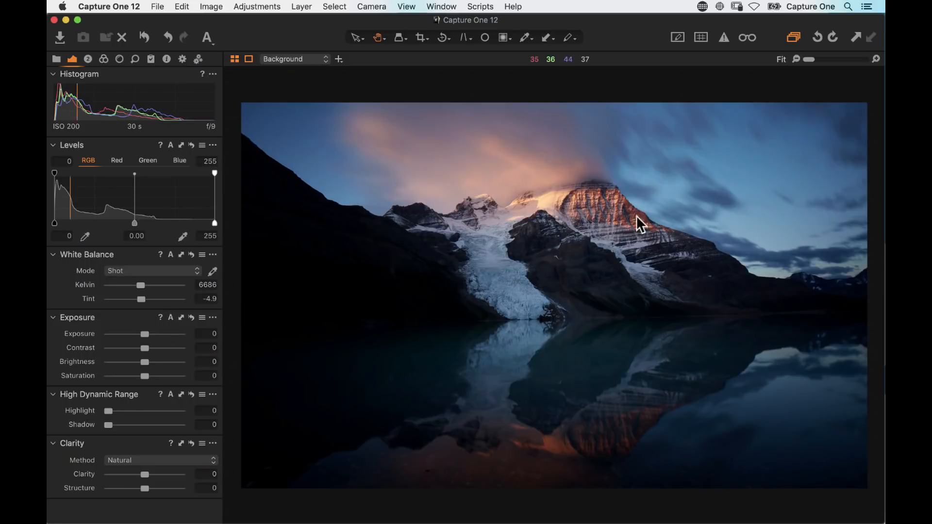
click(599, 211)
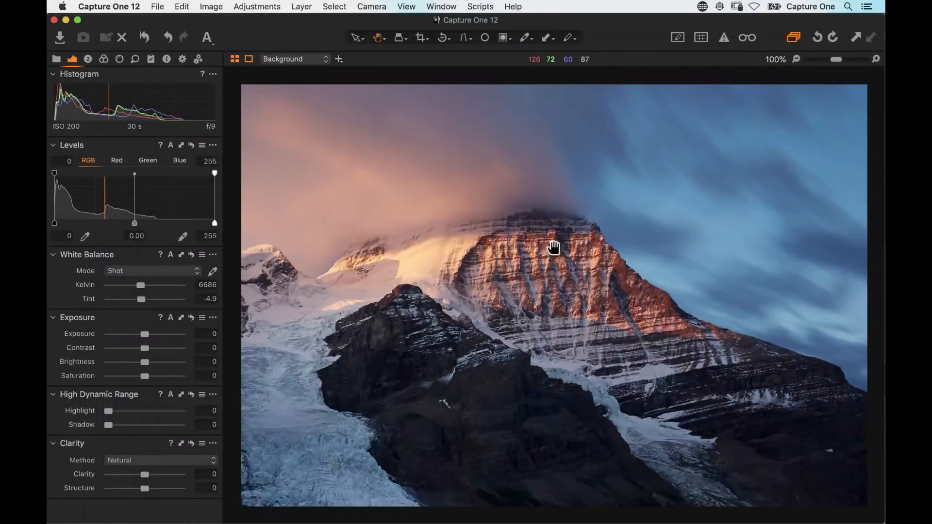
click(553, 247)
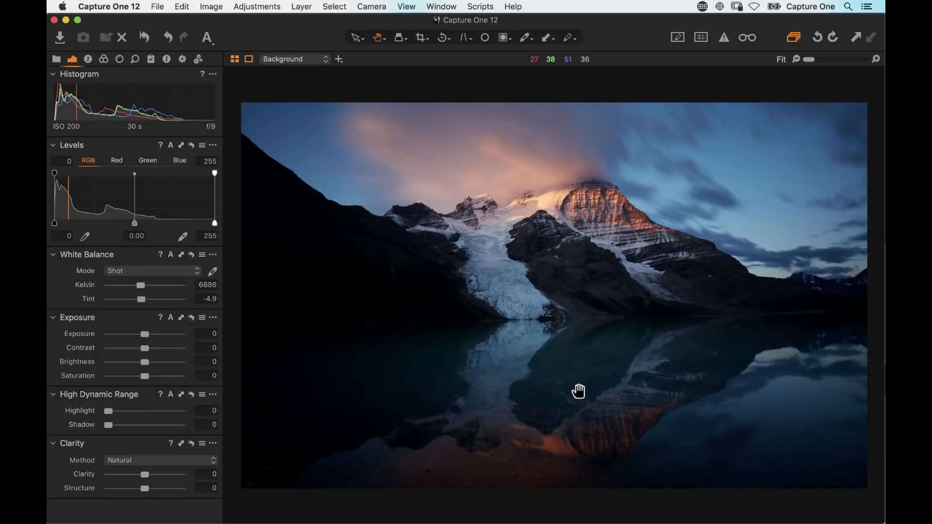
drag(145, 335, 149, 336)
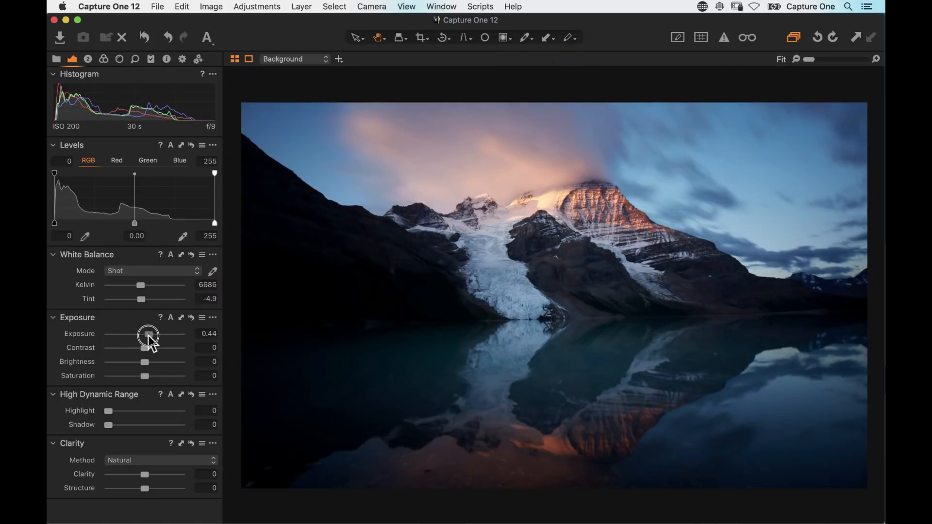
drag(144, 361, 150, 363)
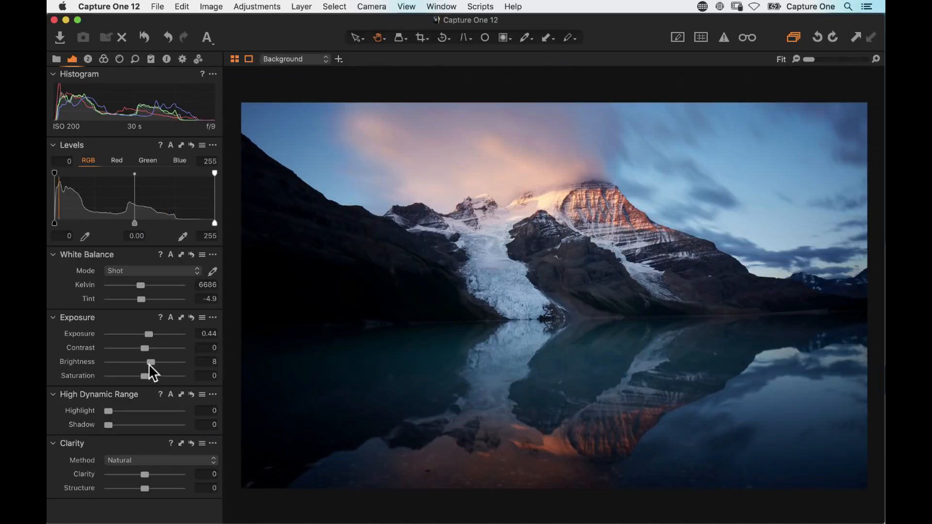
Step: Raise the High Dynamic Range Shadow to 9 and warm the white balance to 9300 Kelvin
drag(110, 425, 117, 427)
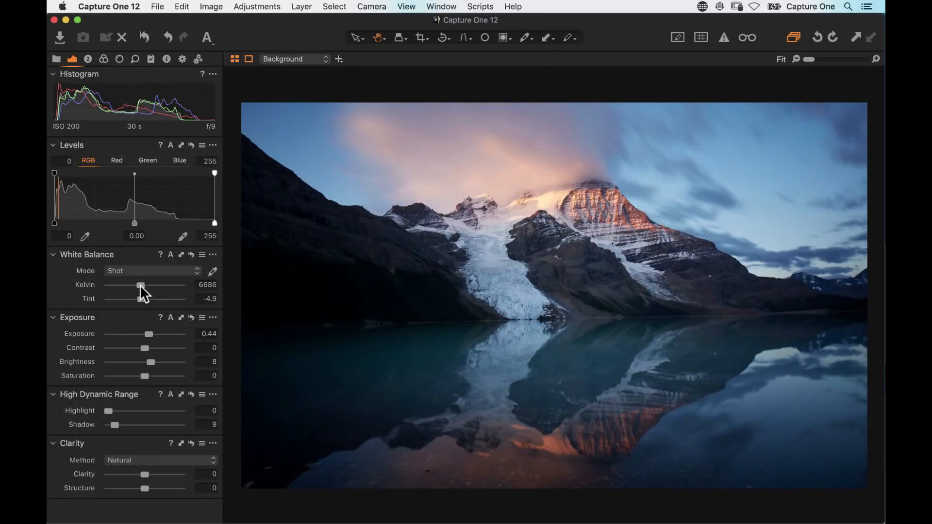
drag(141, 285, 156, 287)
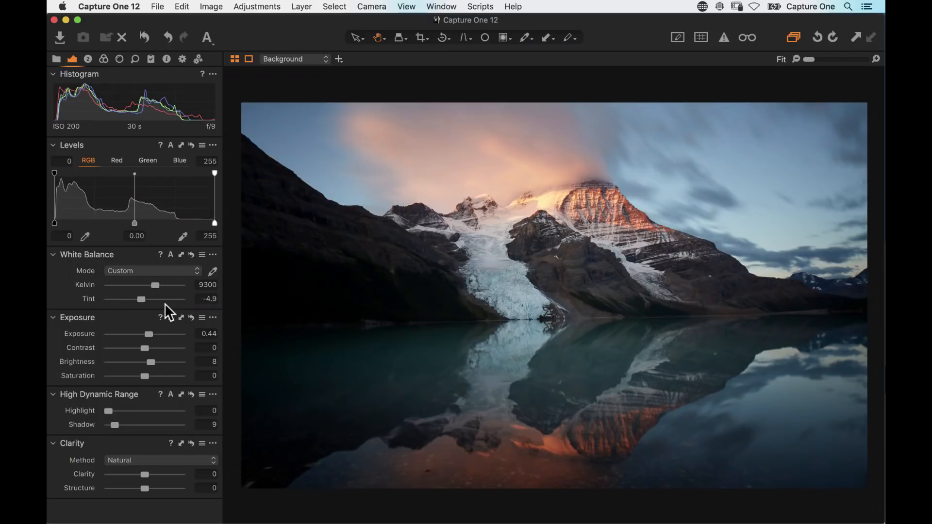
Step: Set Clarity to 65 and examine its effect on the mountain and glacier detail at 100%
drag(144, 474, 169, 476)
click(580, 233)
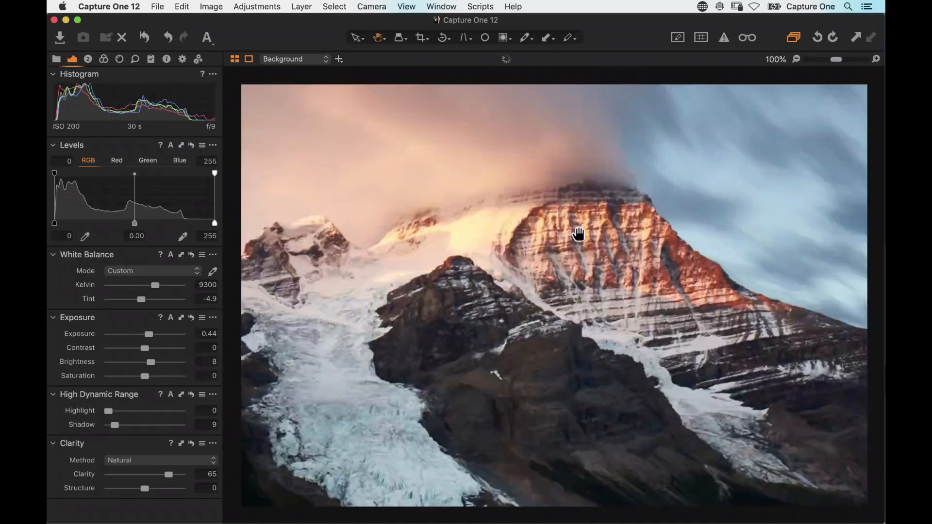
drag(567, 274, 501, 263)
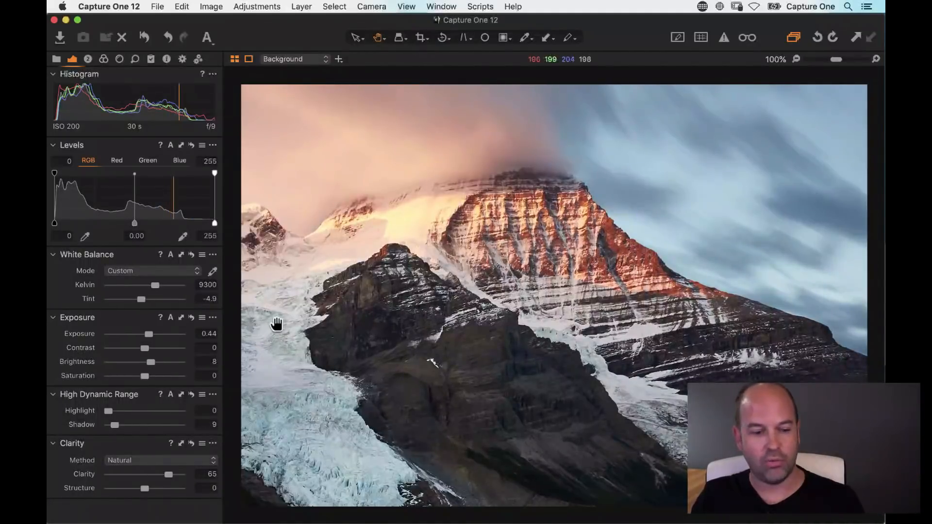
click(495, 298)
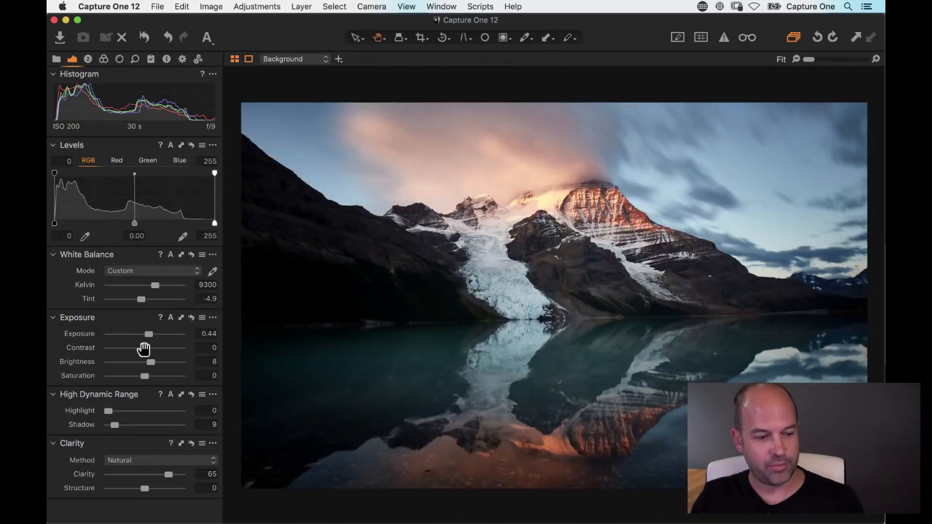
Step: Try a strong Contrast of 42 on the photo, and settle on a Contrast of 5
drag(144, 349, 175, 348)
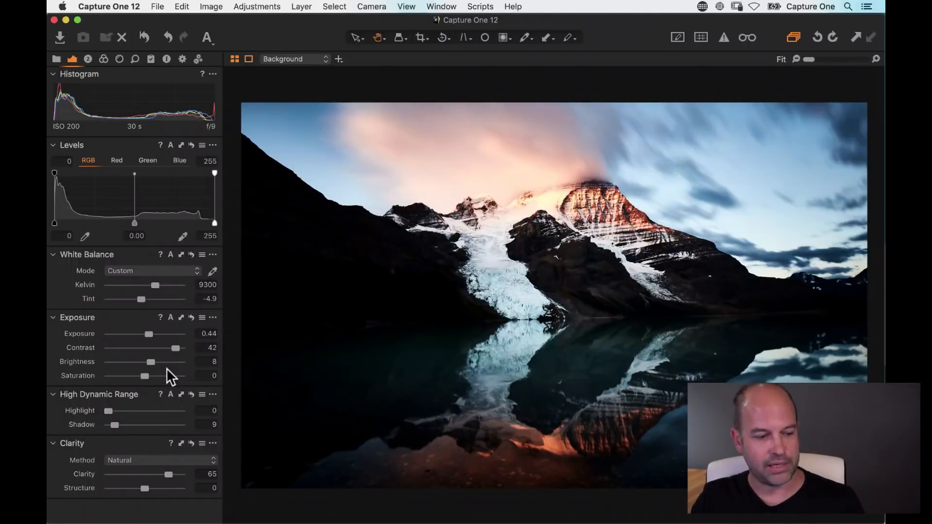
drag(158, 351, 148, 351)
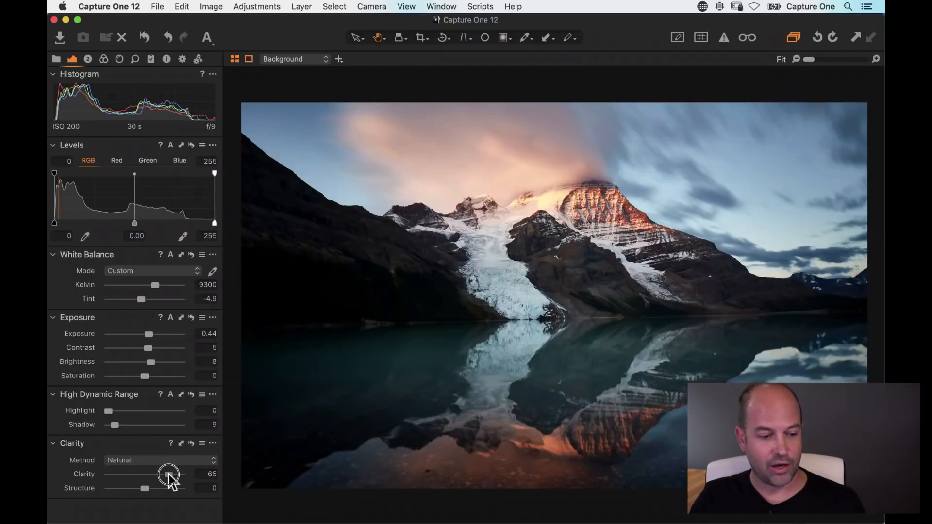
Step: Set Clarity to 73 and change the clarity method to Punch
drag(168, 476, 171, 476)
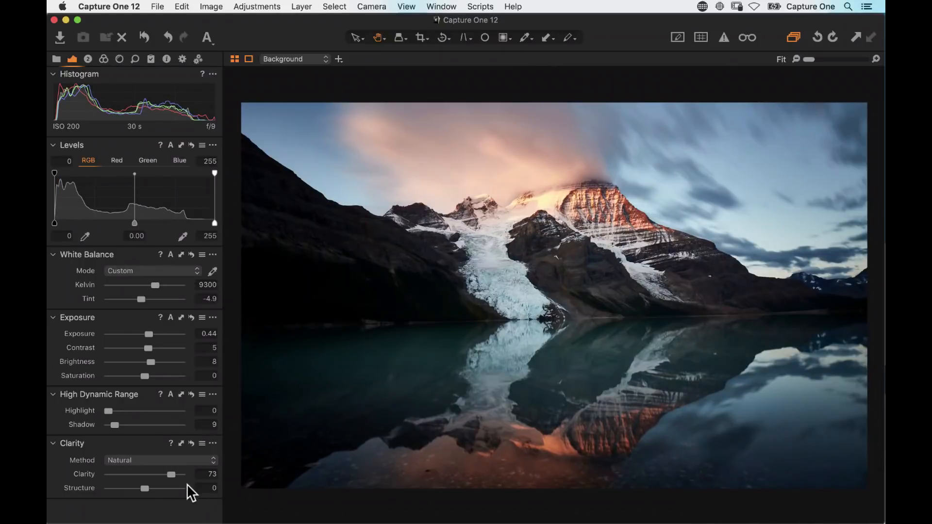
click(140, 462)
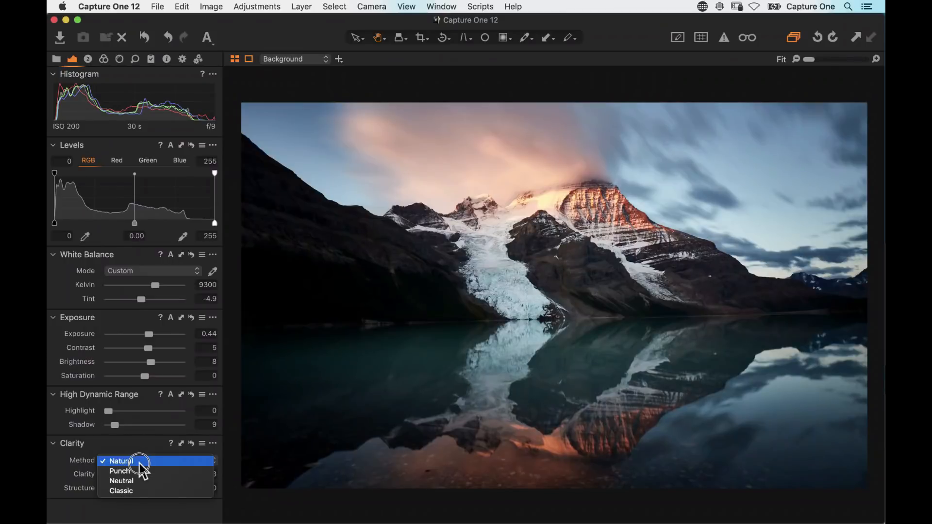
click(165, 460)
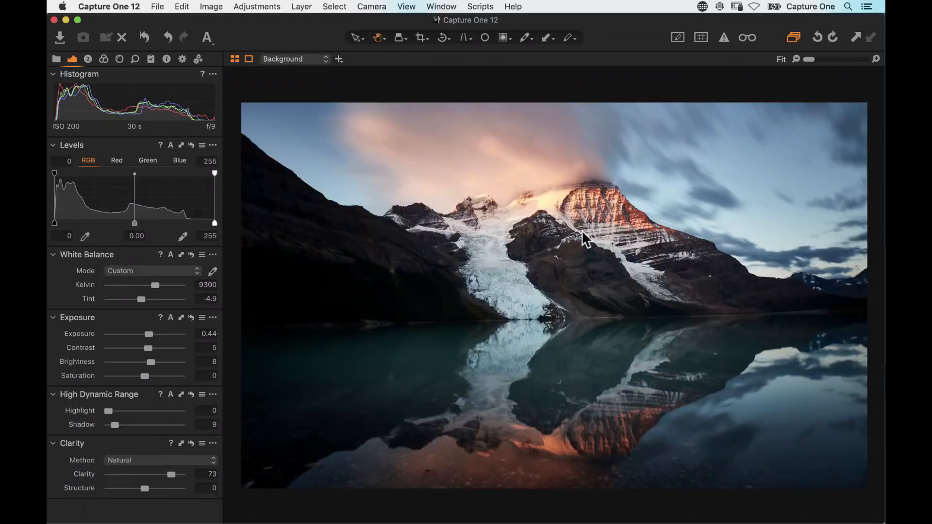
click(141, 462)
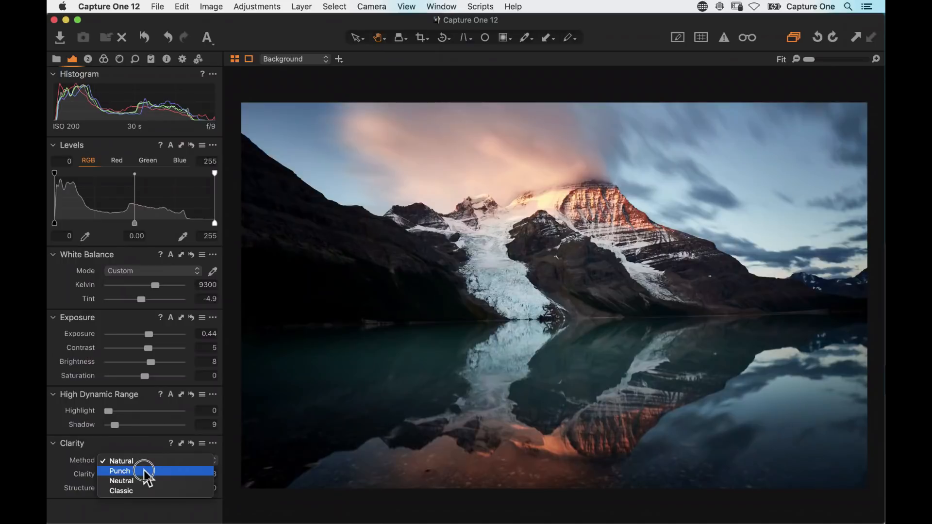
click(145, 471)
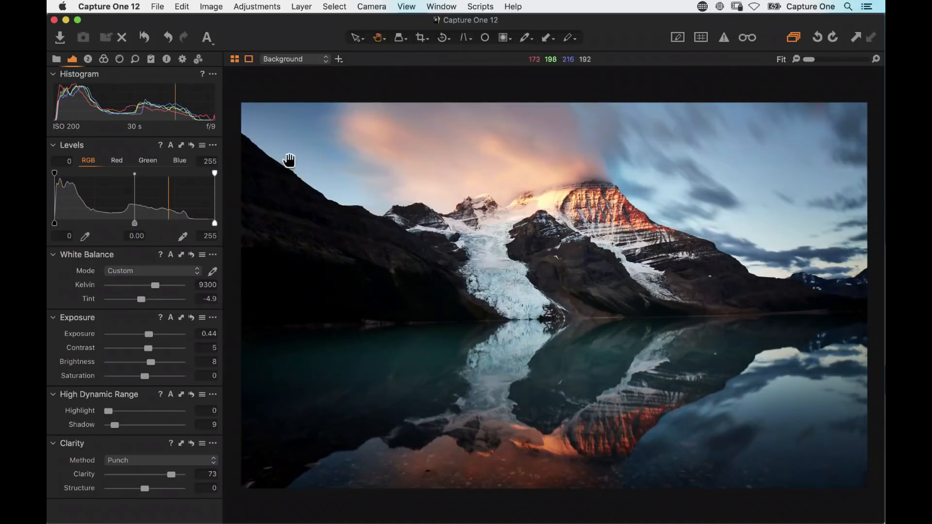
Step: Increase the photo's rotation angle to 1.7 to level the shoreline
click(119, 59)
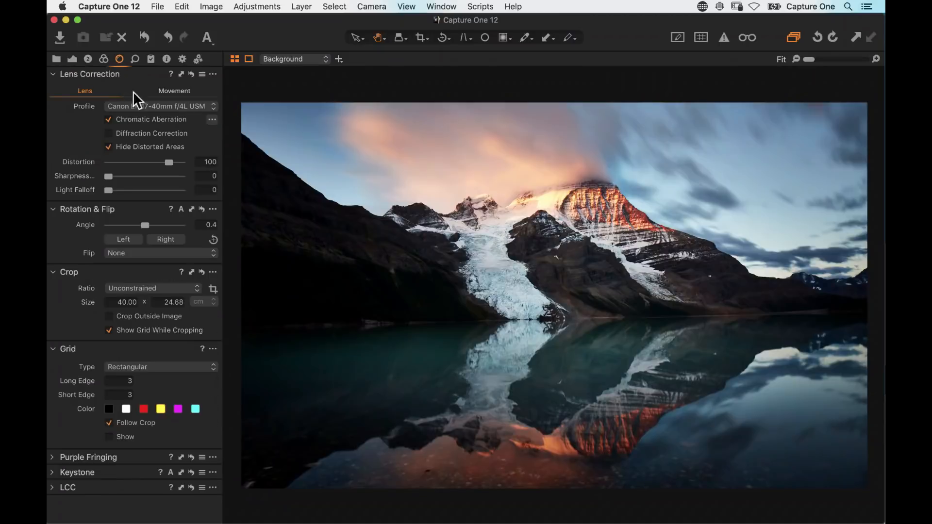
click(198, 228)
key(Up)
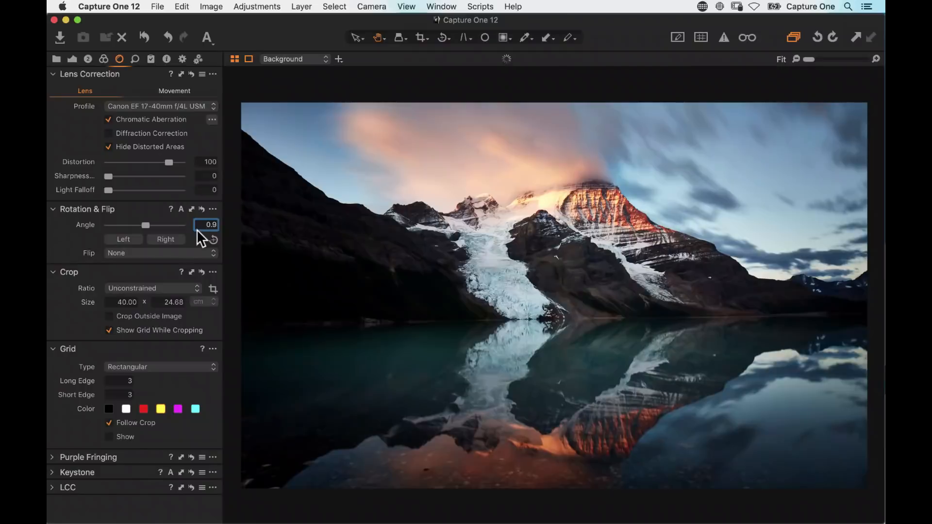
key(Up)
key(Up)
key(Up)
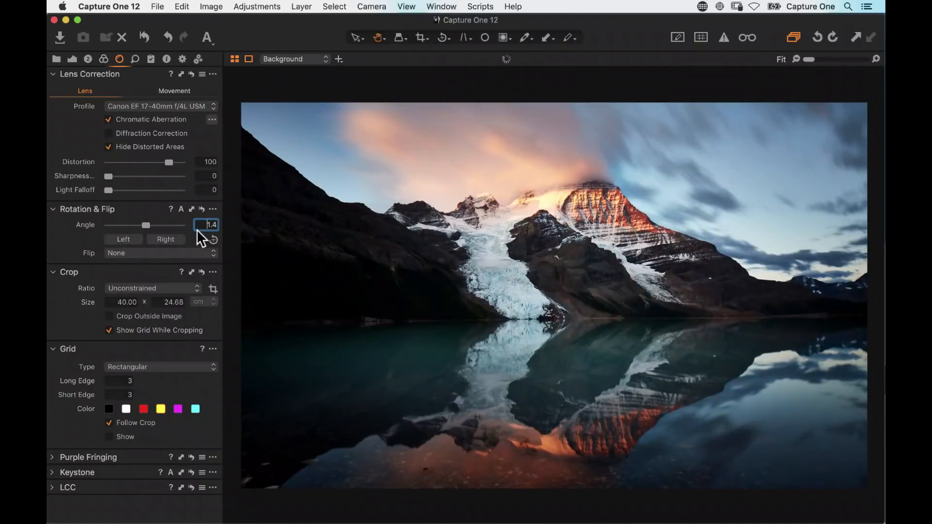
key(Up)
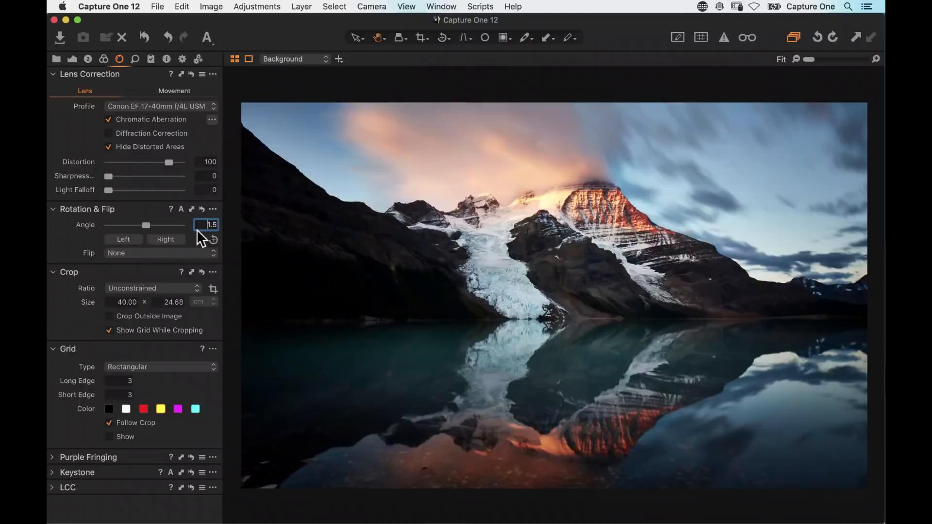
key(Up)
key(Up)
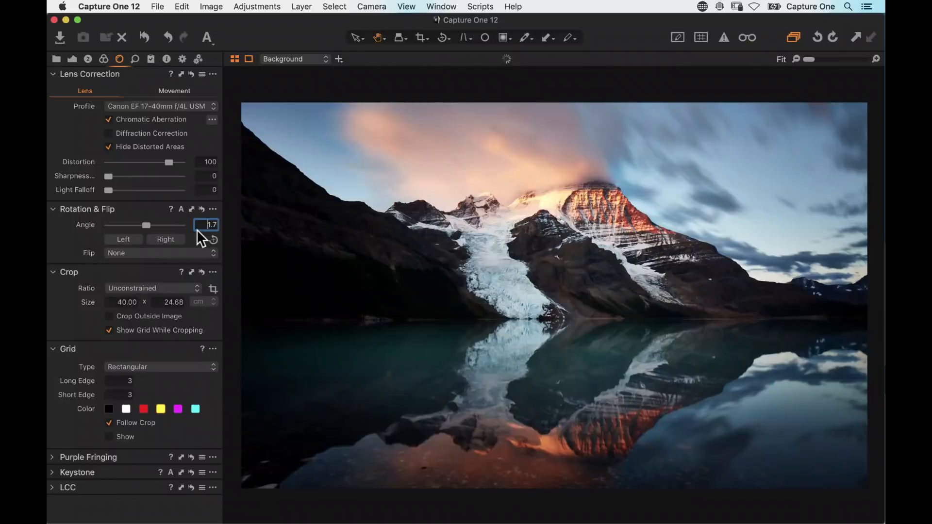
Step: Add a new empty adjustment layer above the Background and name it Water grad
click(72, 58)
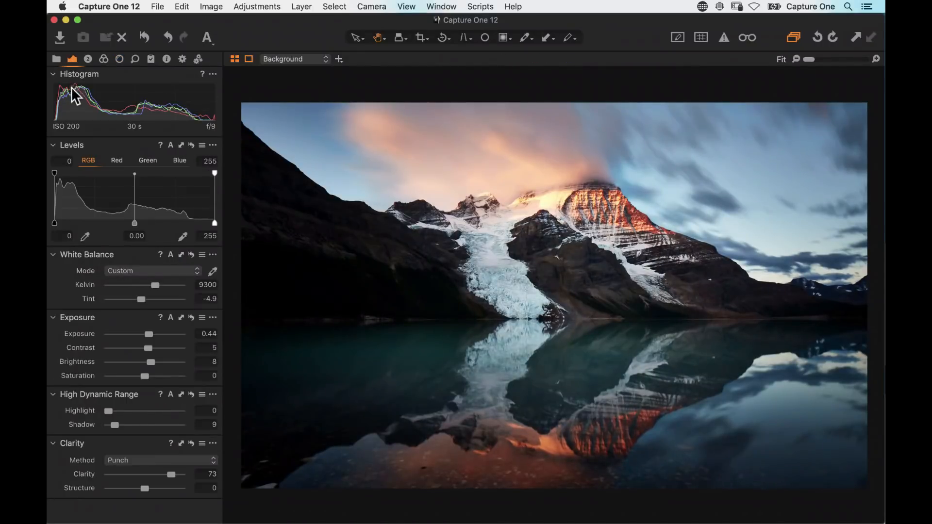
click(88, 59)
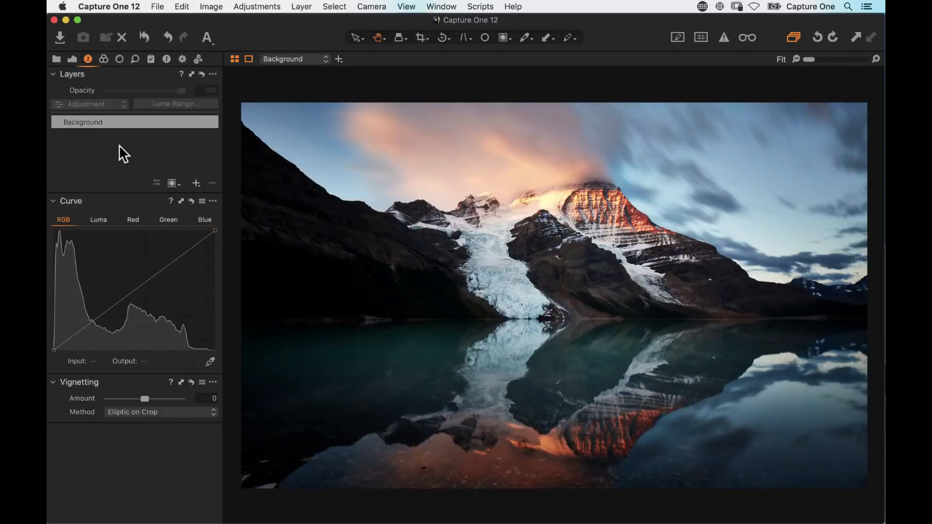
click(196, 183)
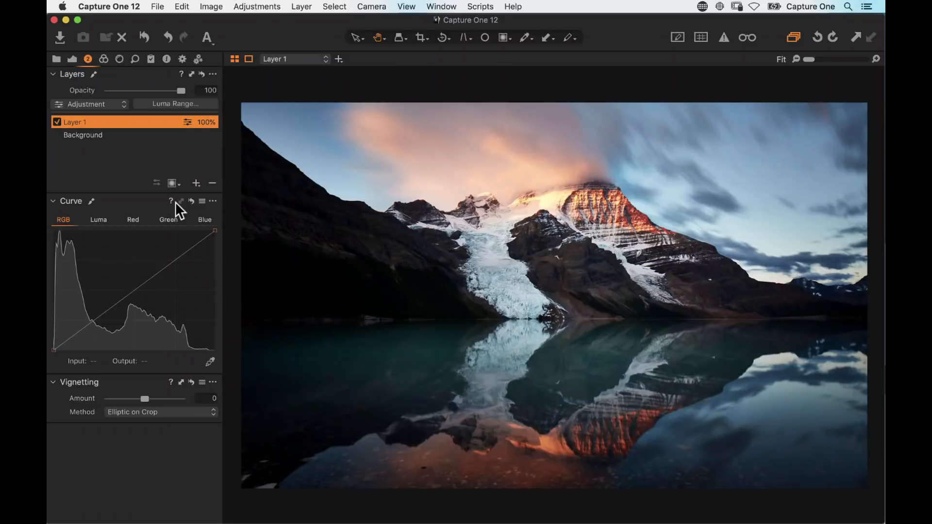
text(Water grad)
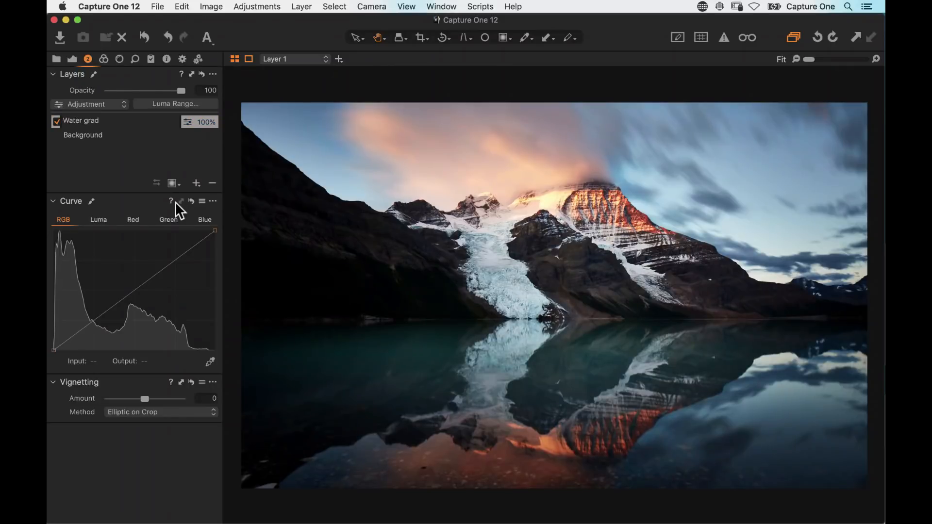
key(Return)
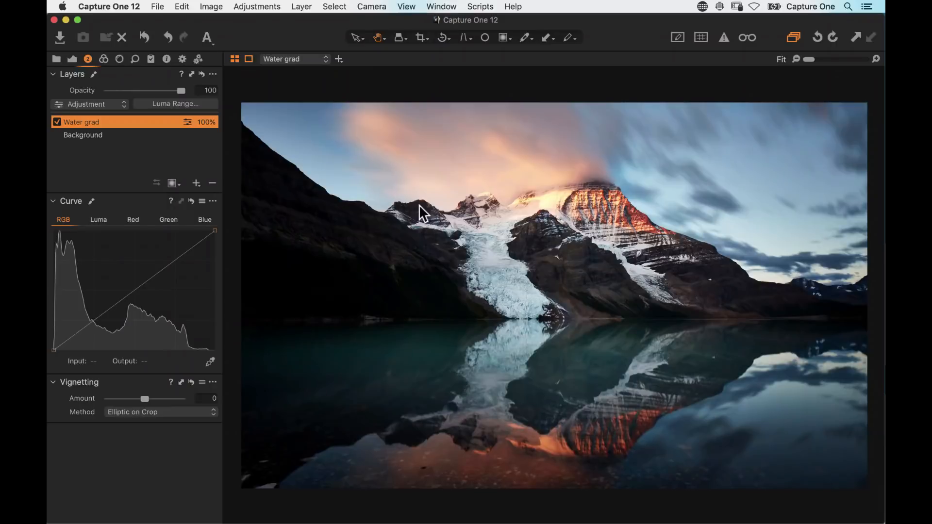
Step: Draw a level linear gradient mask from the photo's bottom edge up to the mountain slopes, and display the mask
click(173, 185)
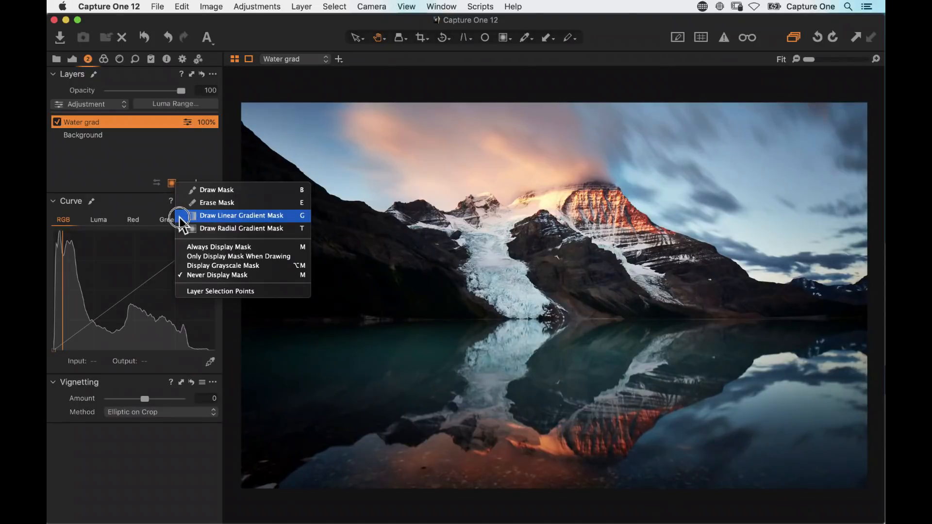
click(180, 217)
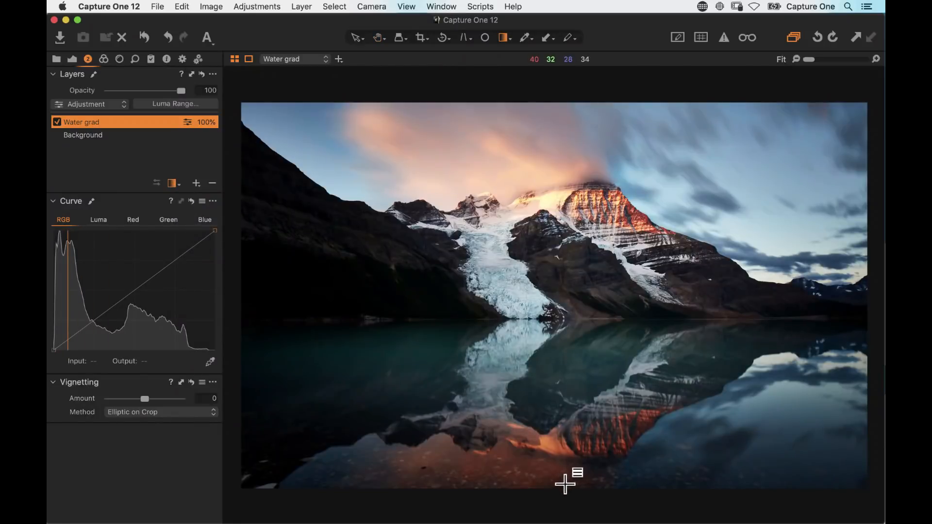
drag(564, 484, 546, 228)
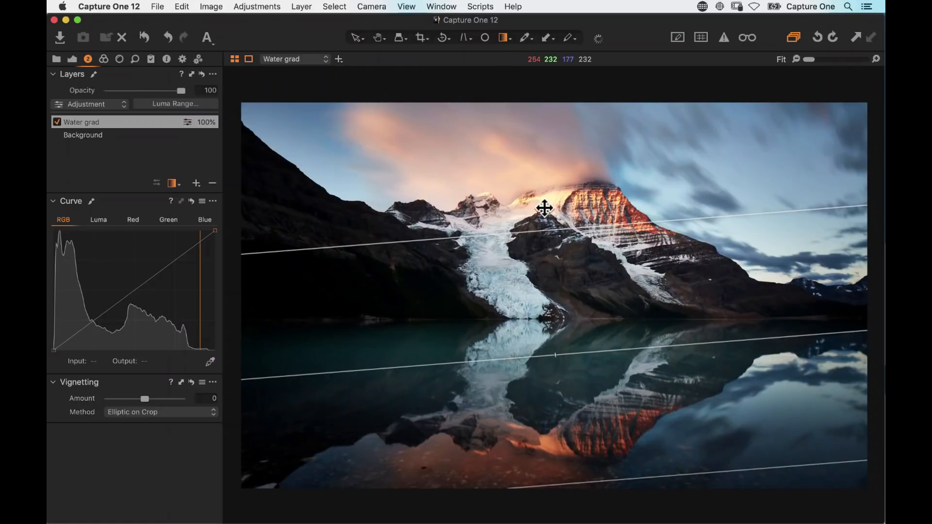
drag(429, 365, 430, 356)
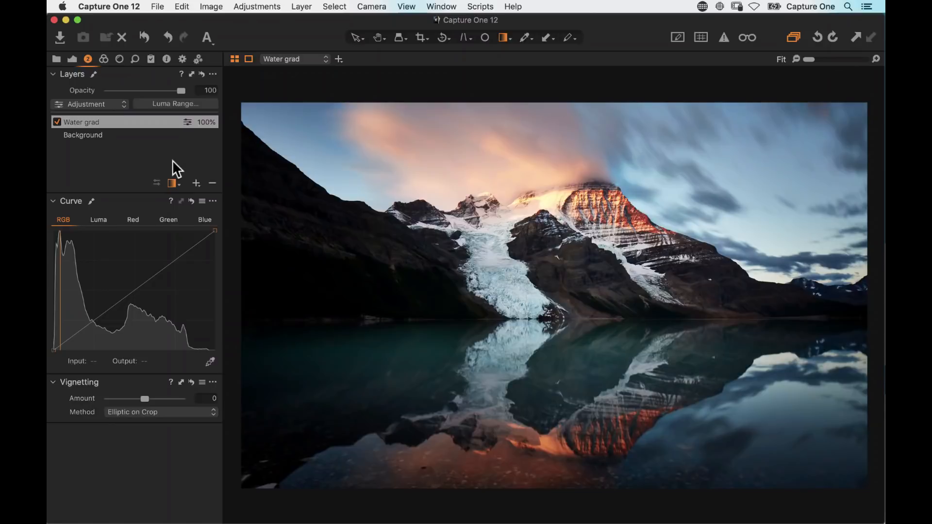
key(m)
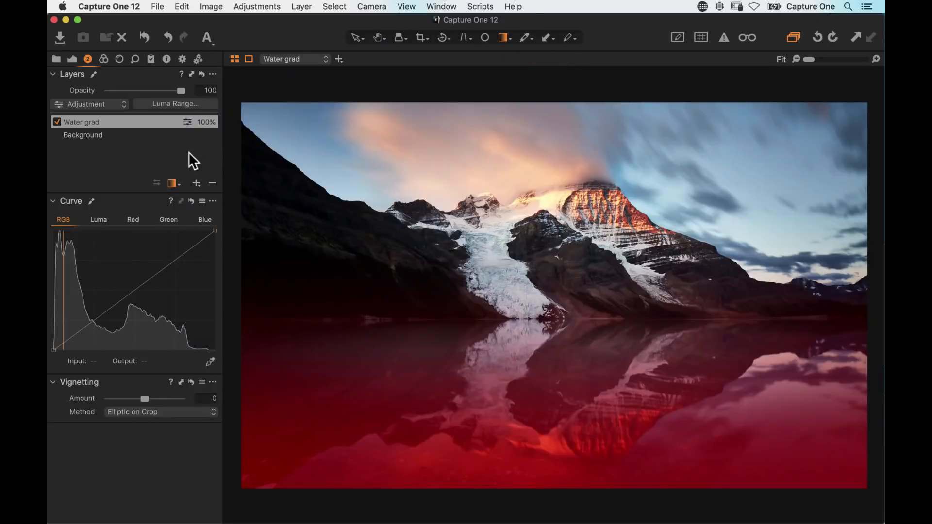
Step: Lower the gradient's upper boundary to the shoreline so the mask covers only the water, and hide the mask overlay
click(173, 183)
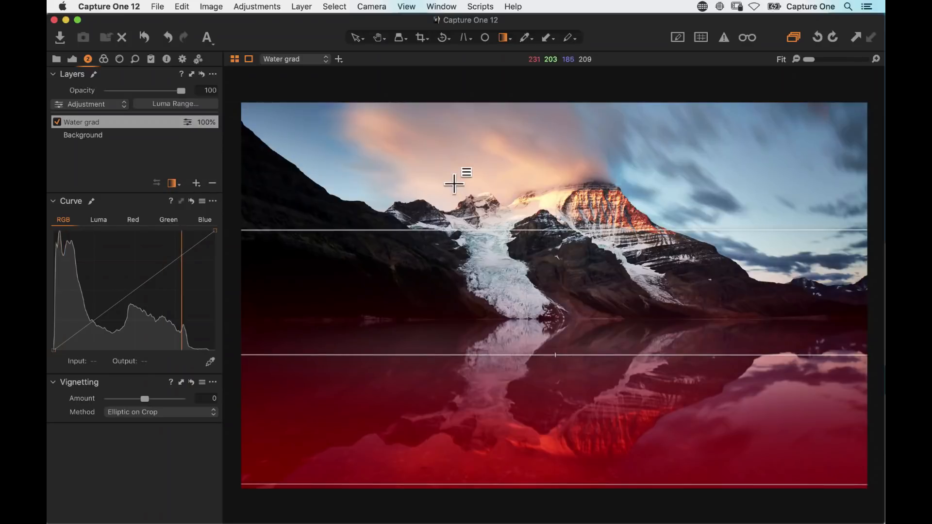
drag(466, 230, 469, 247)
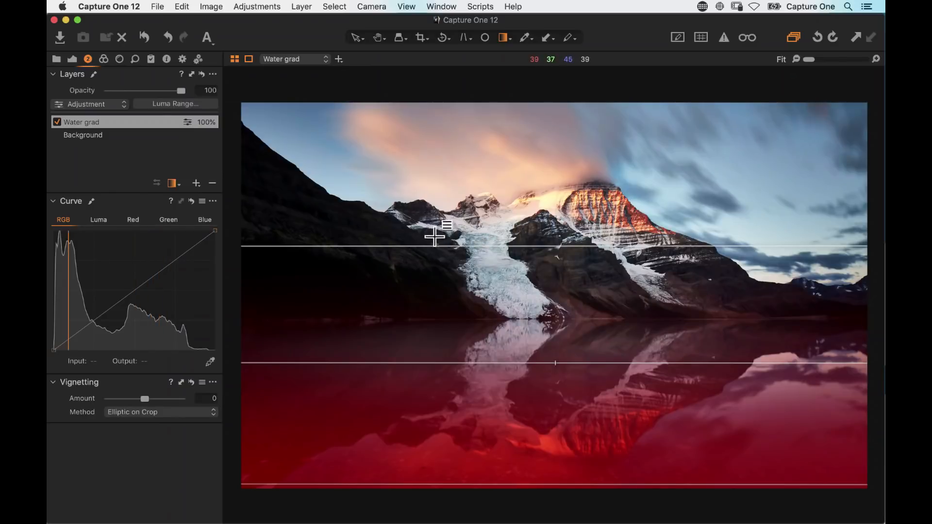
drag(431, 246, 436, 319)
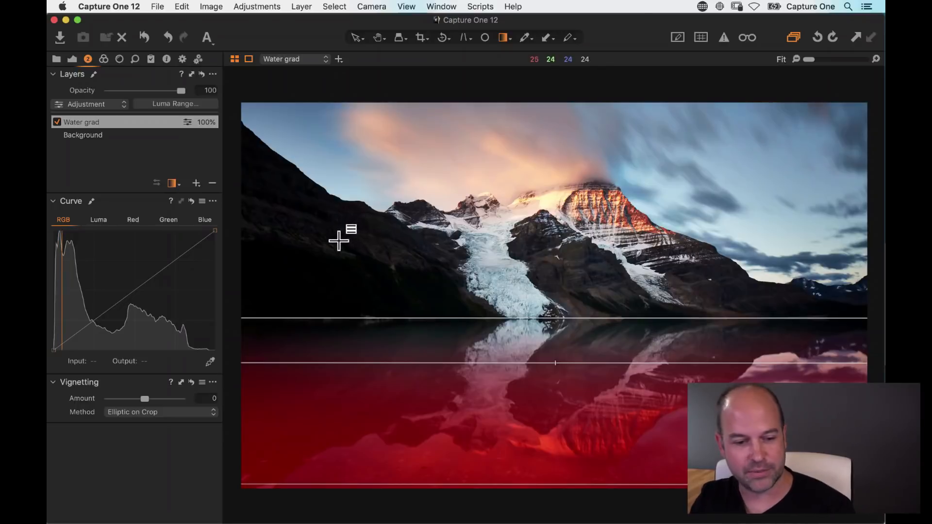
key(m)
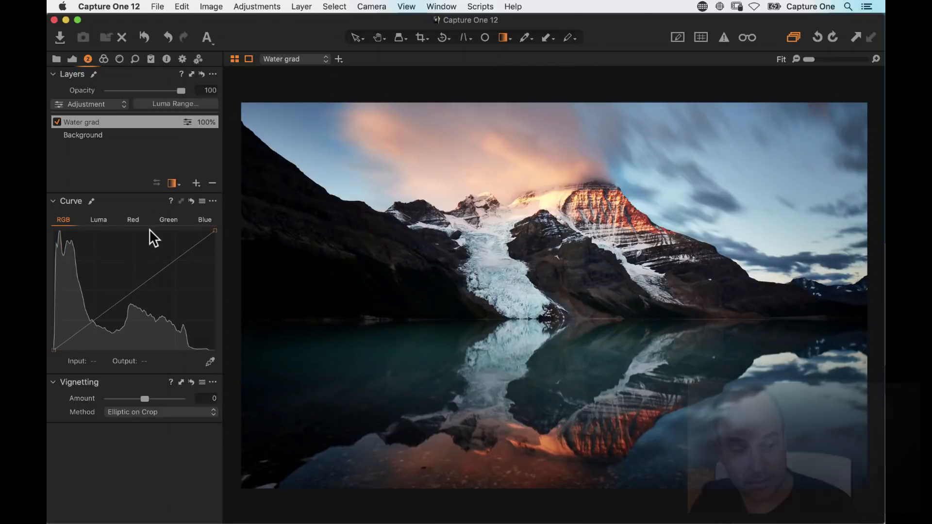
Step: Set Clarity to 55 on the Water grad layer and inspect the water reflection at 100%
click(71, 57)
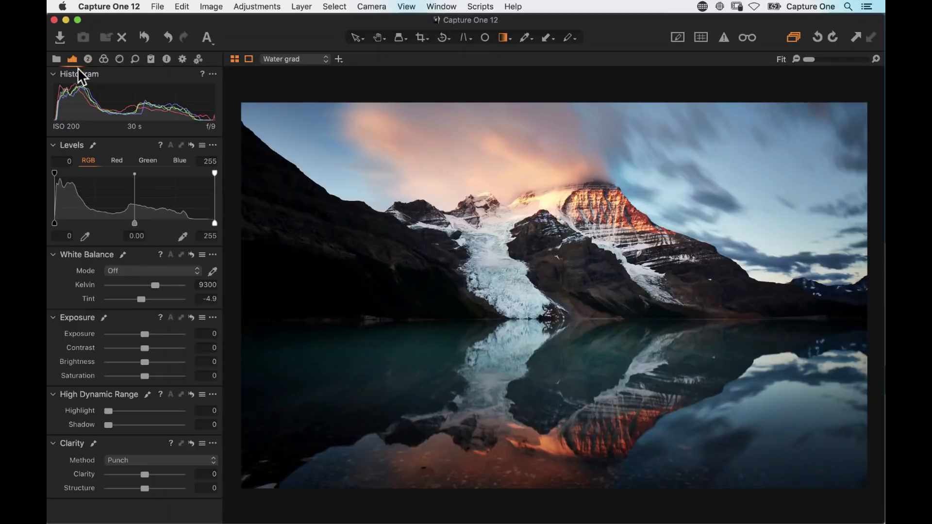
drag(148, 475, 167, 475)
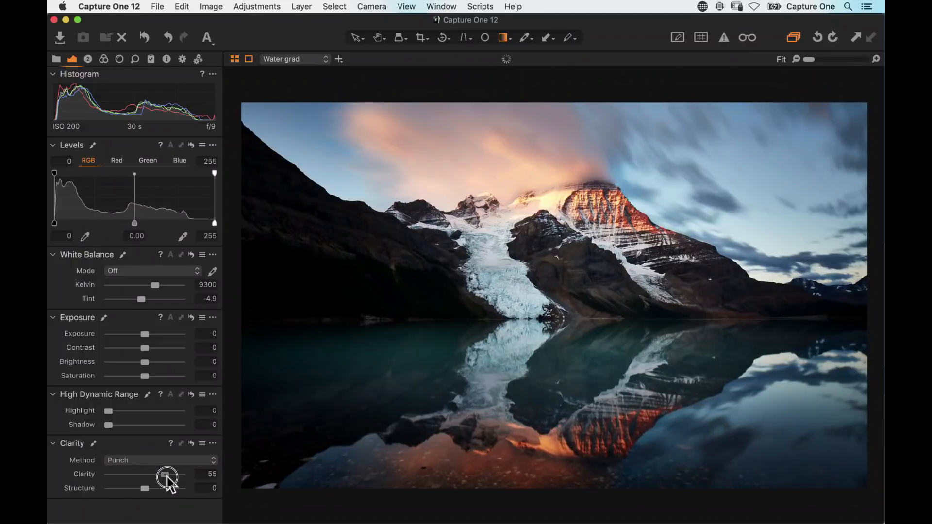
mouse_move(489, 364)
key(h)
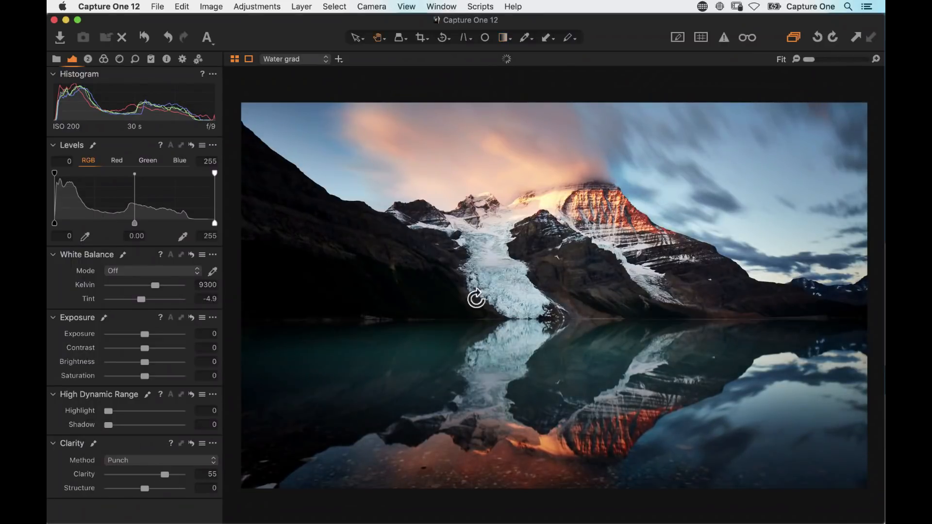
click(490, 370)
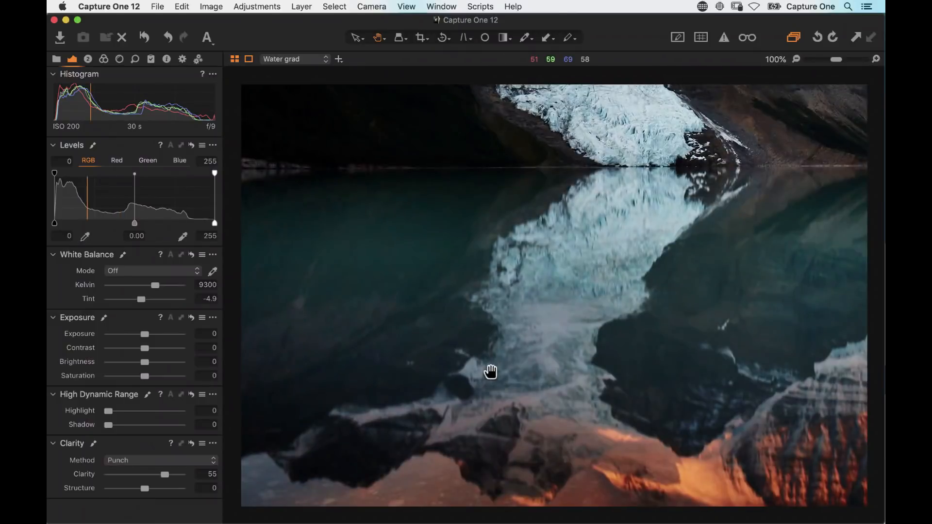
Step: Compare the water reflection with the Water grad layer off and on at 100%, and return to the full photo
click(87, 59)
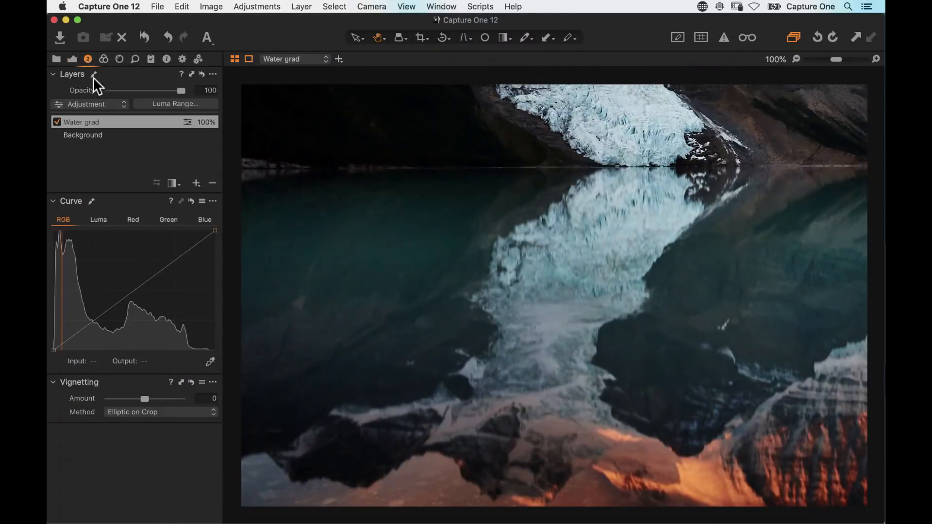
click(56, 123)
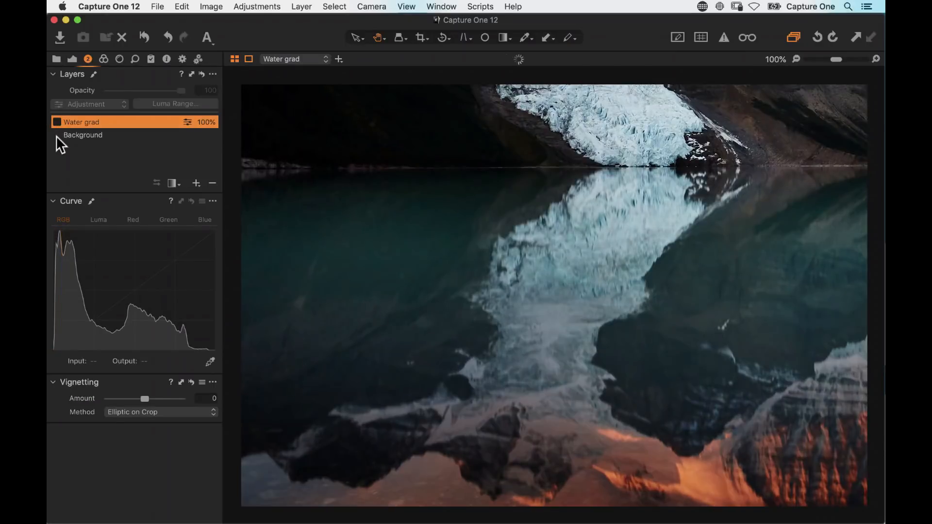
click(56, 121)
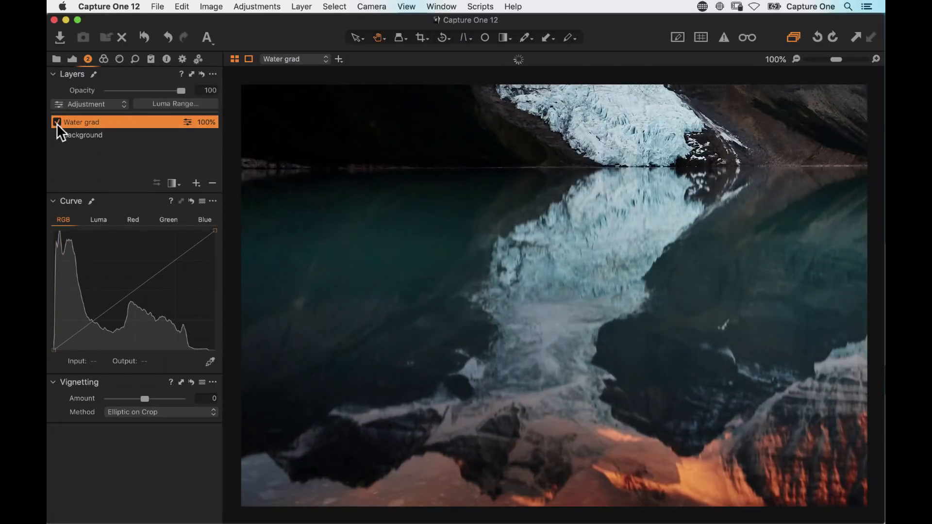
click(485, 278)
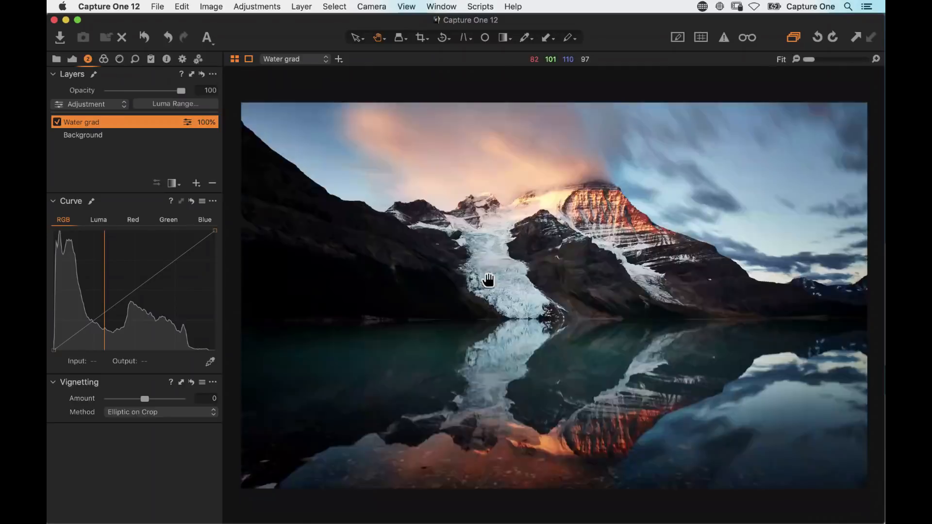
Step: Try the Natural clarity method on the Water grad layer and switch it back to Punch
click(72, 59)
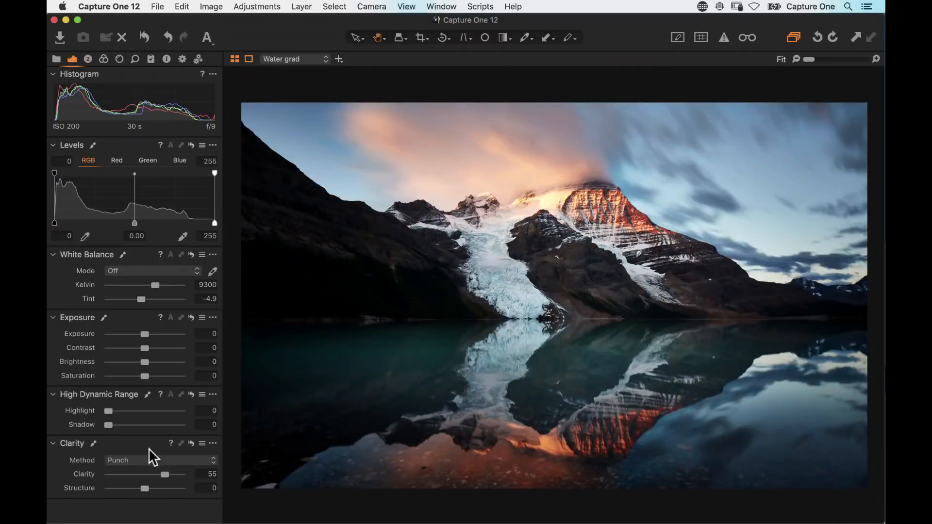
click(146, 462)
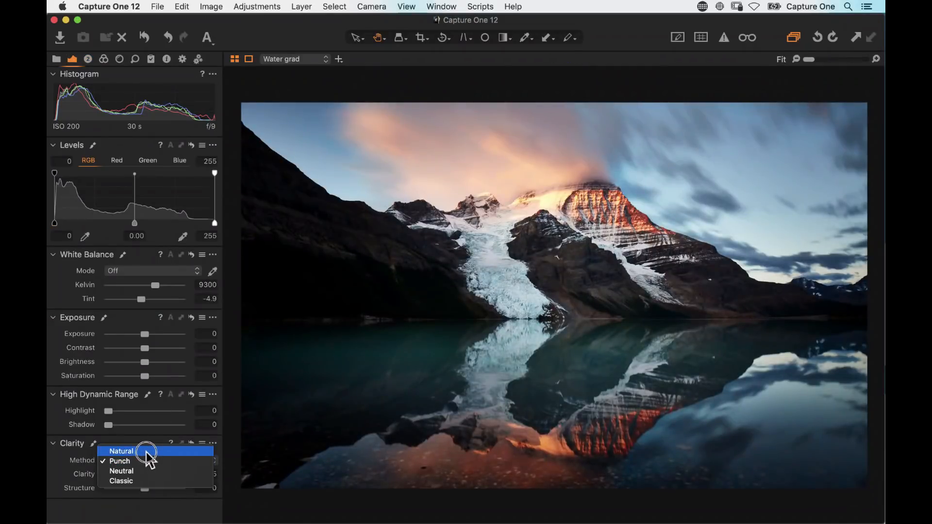
click(145, 452)
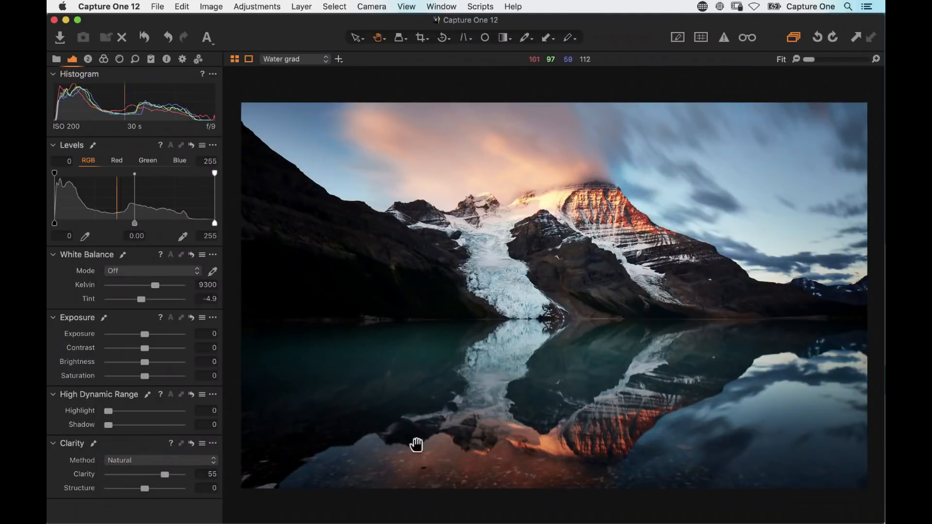
click(124, 461)
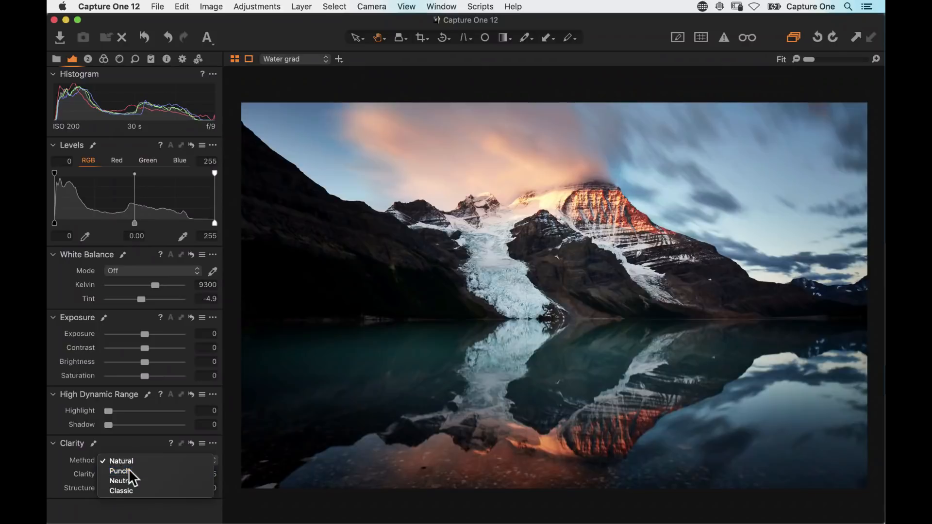
click(130, 471)
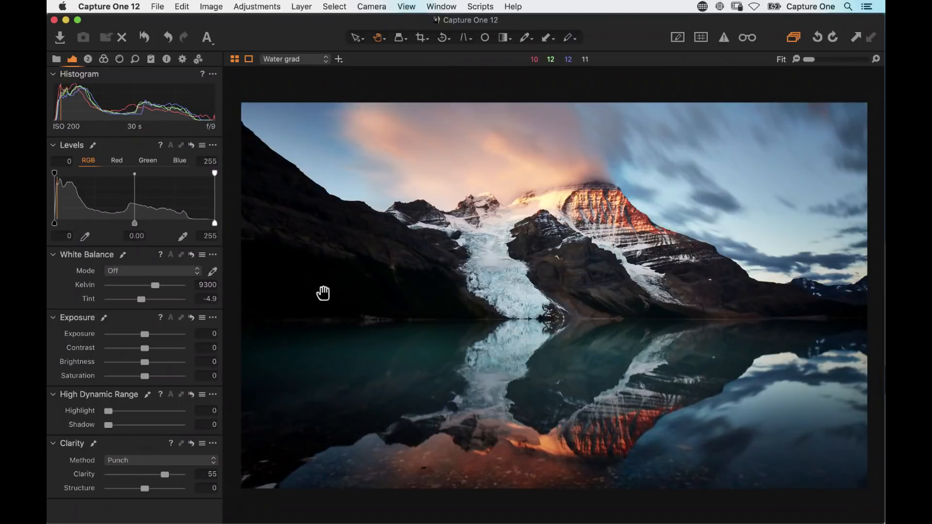
Step: Try a strong Shadow recovery of 69 on the Background layer, and settle on a Shadow value of 11
click(88, 59)
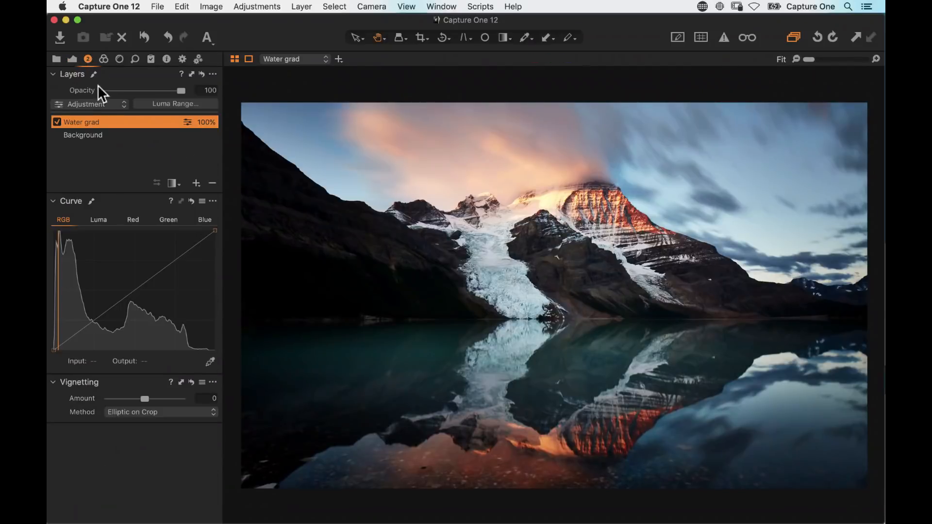
click(101, 135)
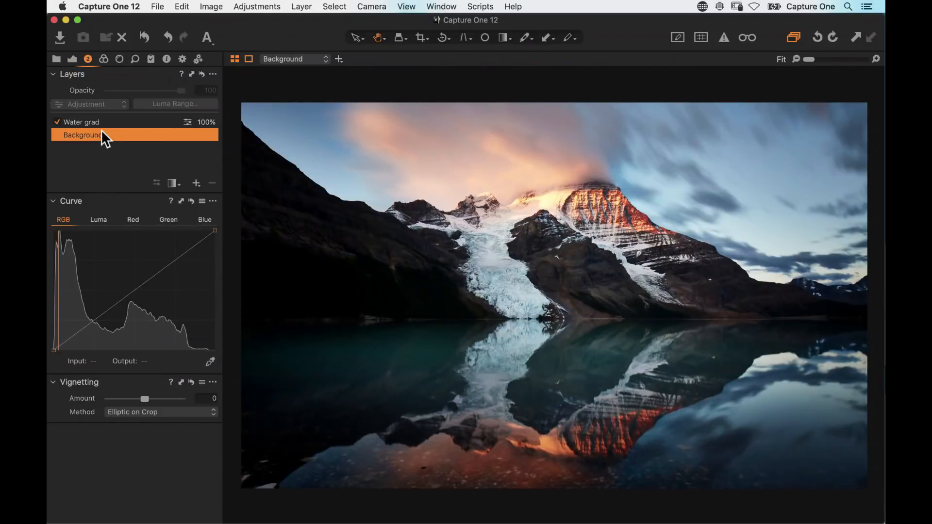
click(73, 59)
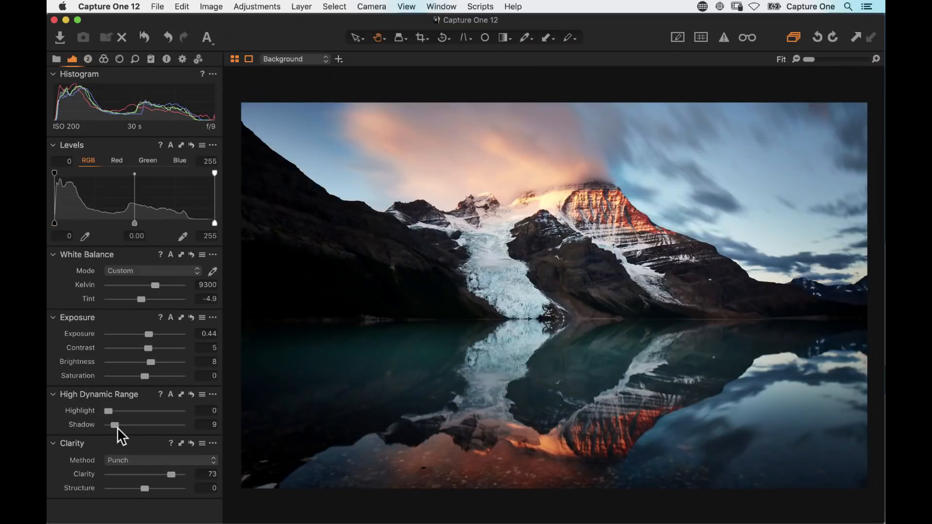
drag(117, 427, 125, 429)
drag(136, 428, 160, 430)
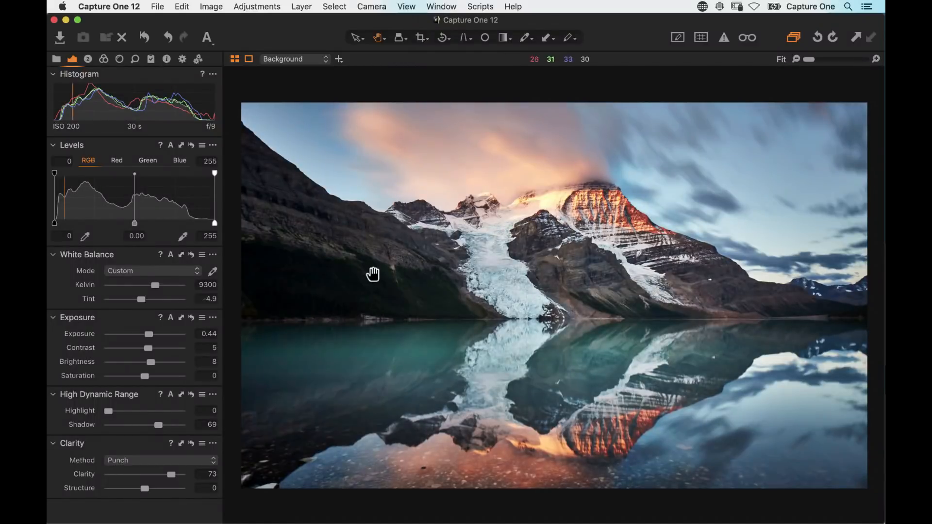
drag(158, 425, 116, 426)
Step: Examine the photo's metadata for file and capture details, and bring the layer list back up
click(165, 58)
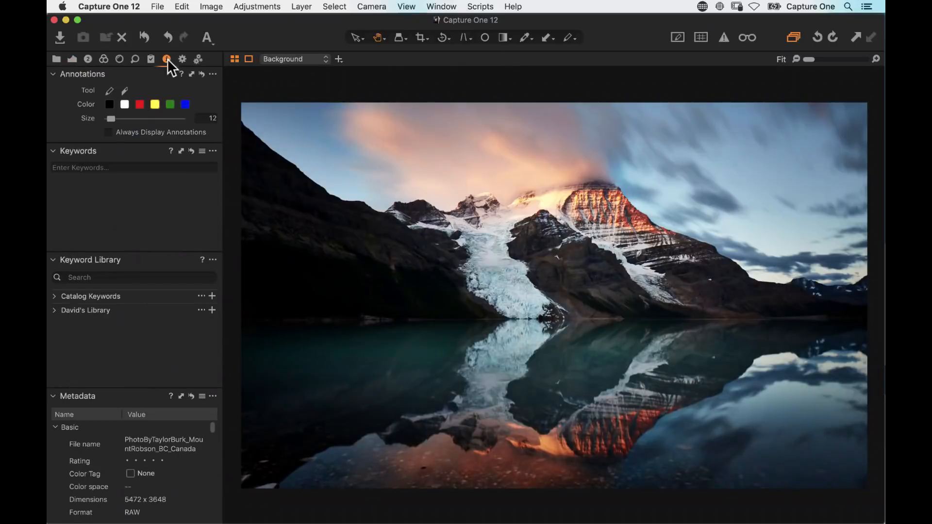
scroll(116, 471, down, 10)
scroll(113, 476, up, 5)
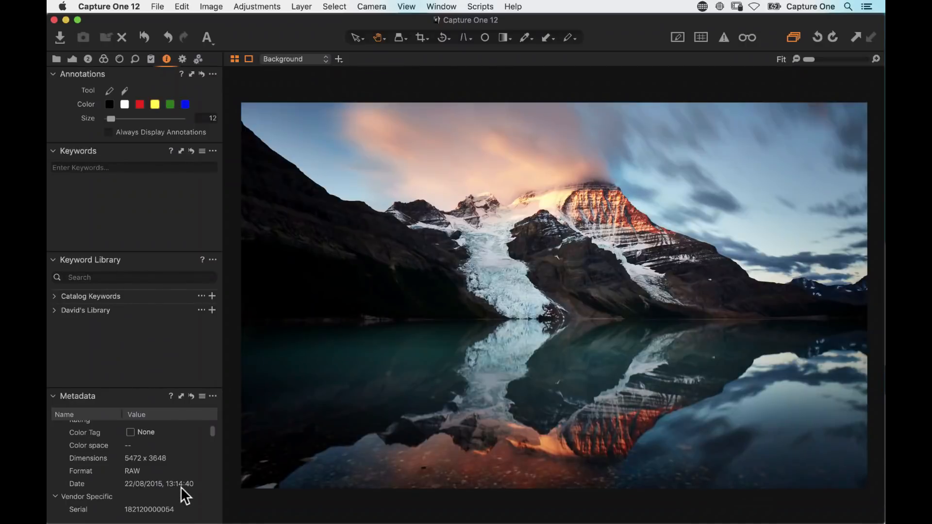
click(72, 58)
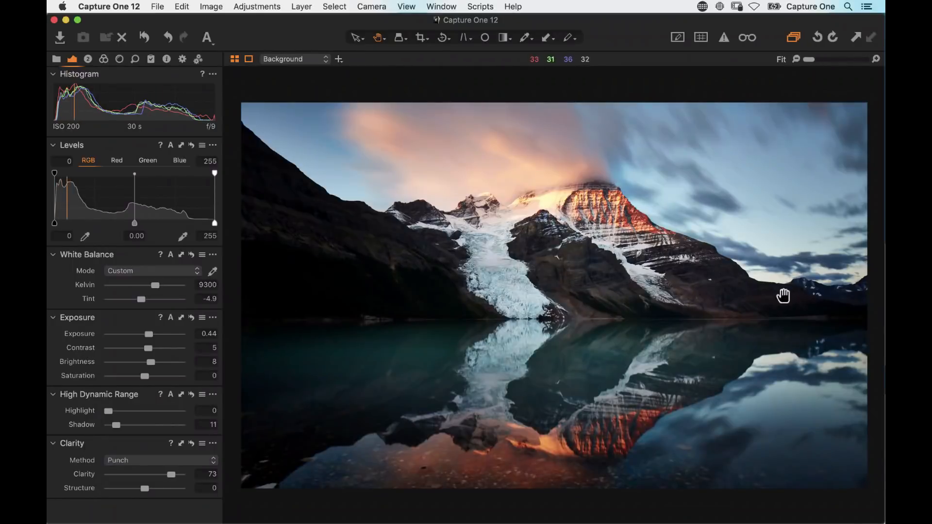
click(88, 59)
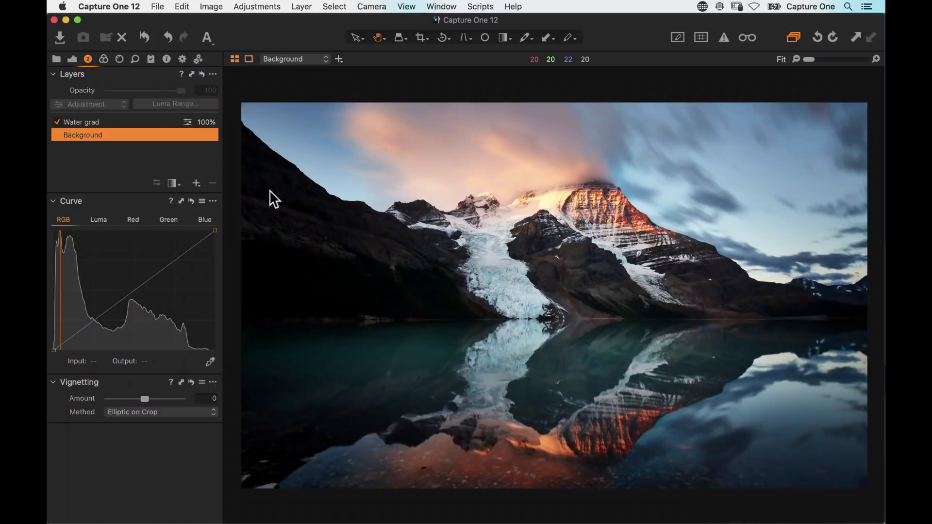
Step: Add a new filled adjustment layer, check its mask coverage, and name the layer "open shadows"
click(196, 184)
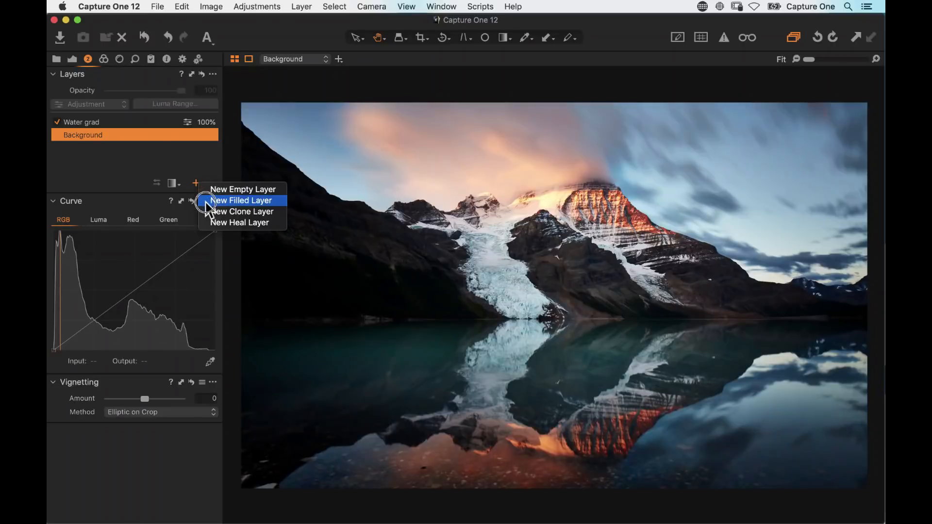
click(206, 205)
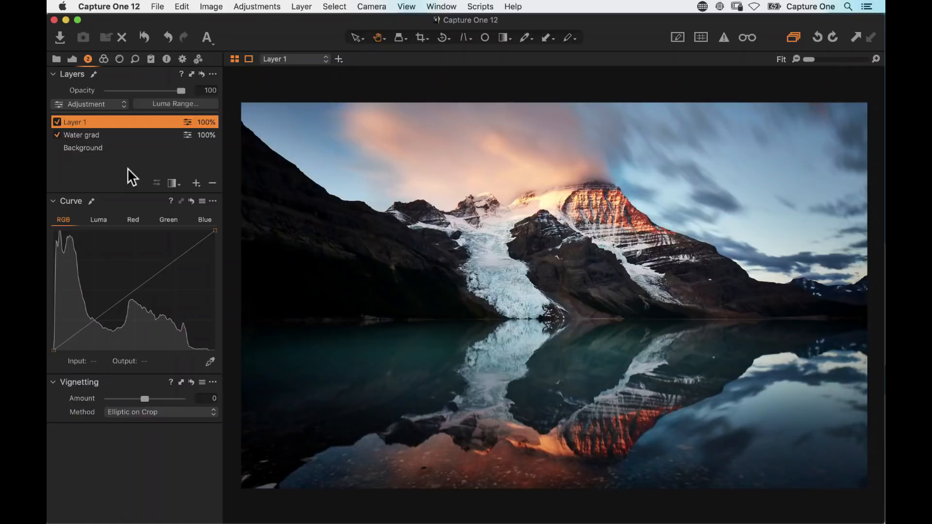
key(m)
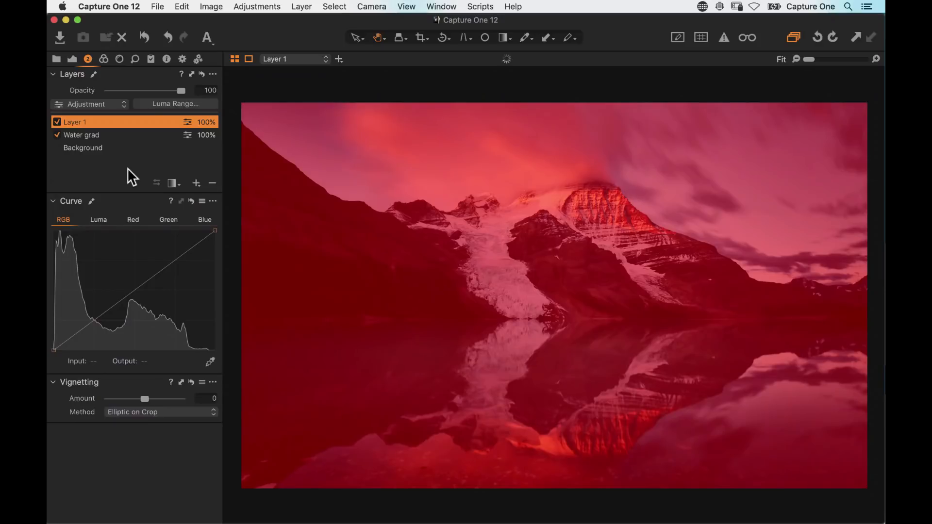
key(m)
double_click(74, 121)
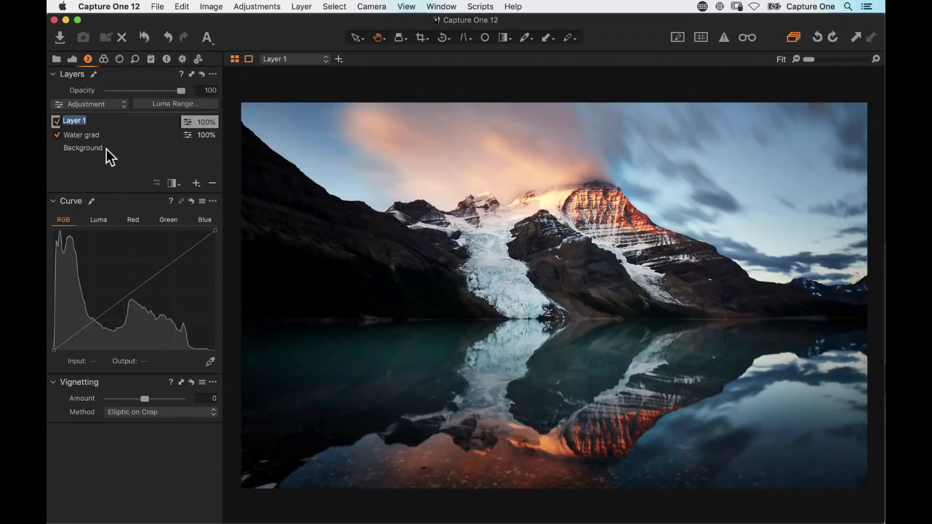
text(open shadows)
key(Return)
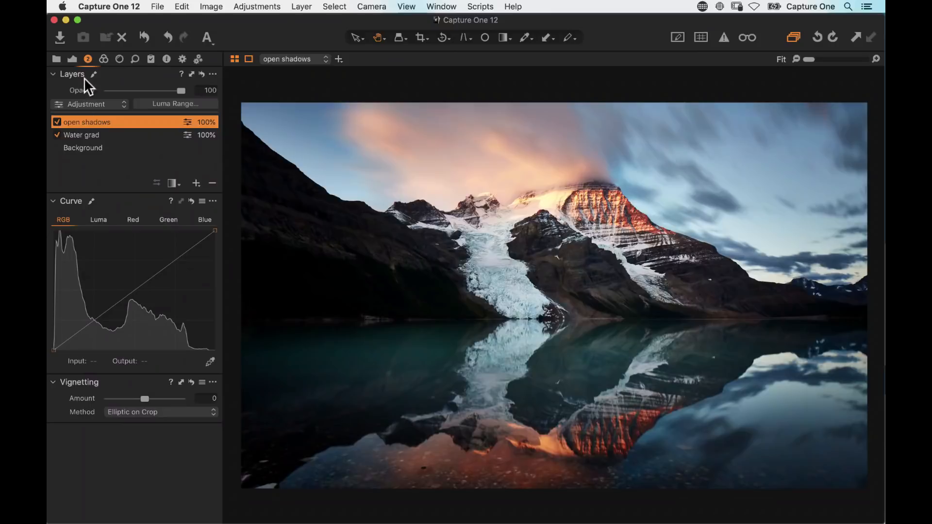
Step: Raise the High Dynamic Range Shadow value to 50 on the open shadows layer
click(72, 59)
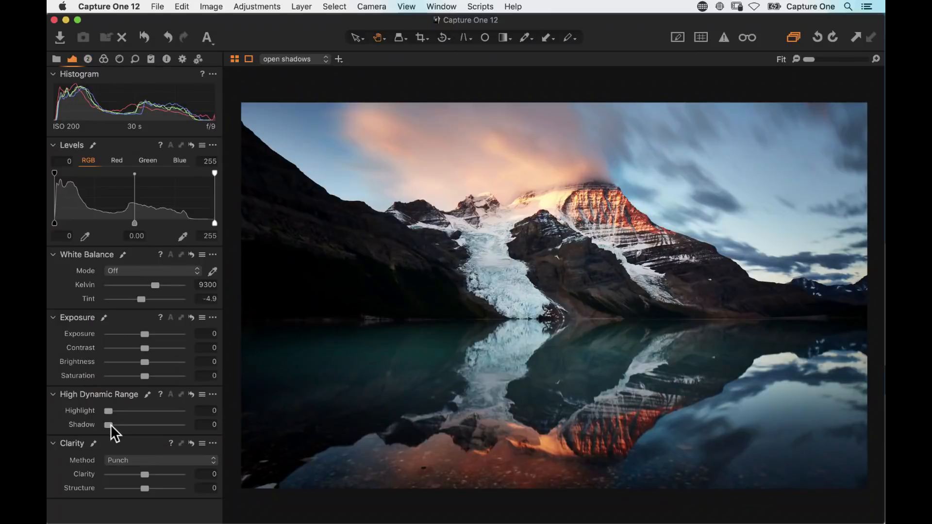
drag(110, 425, 124, 428)
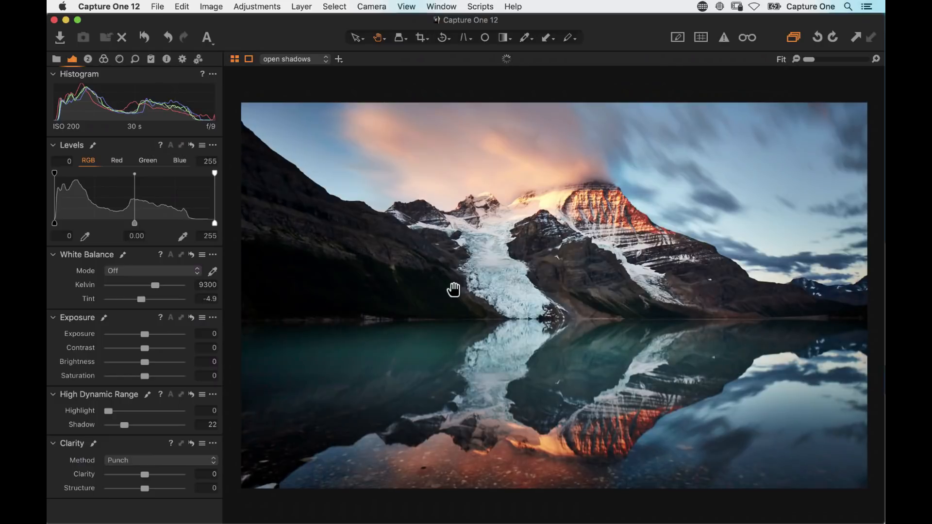
drag(124, 425, 145, 426)
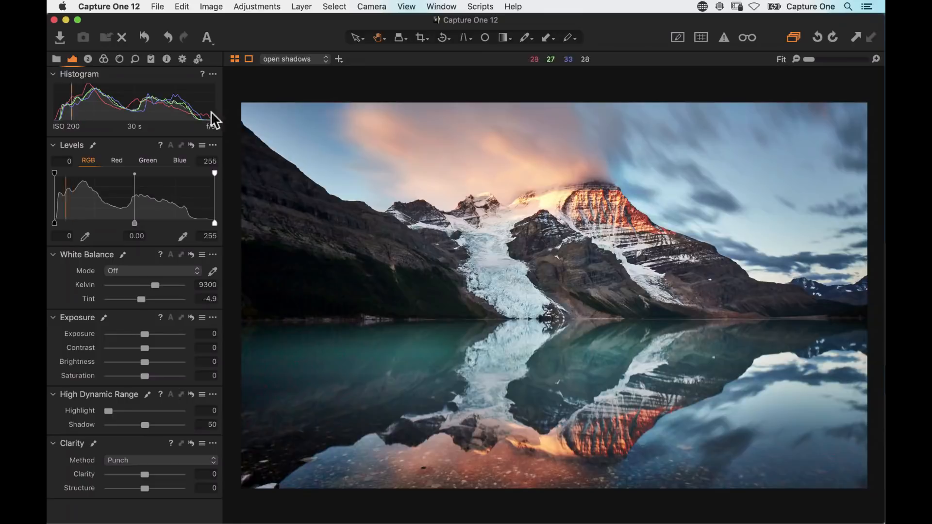
Step: Check the open shadows layer's mask overlay and clear the mask
click(88, 59)
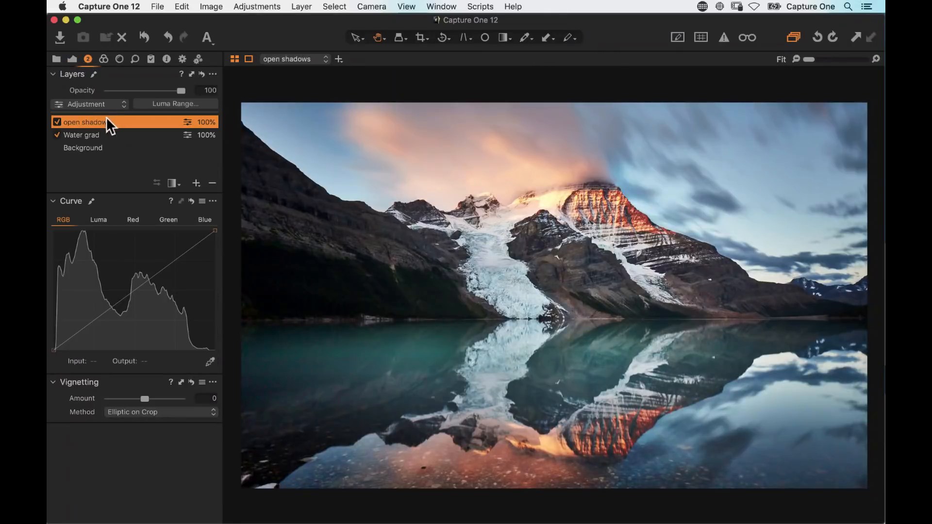
key(m)
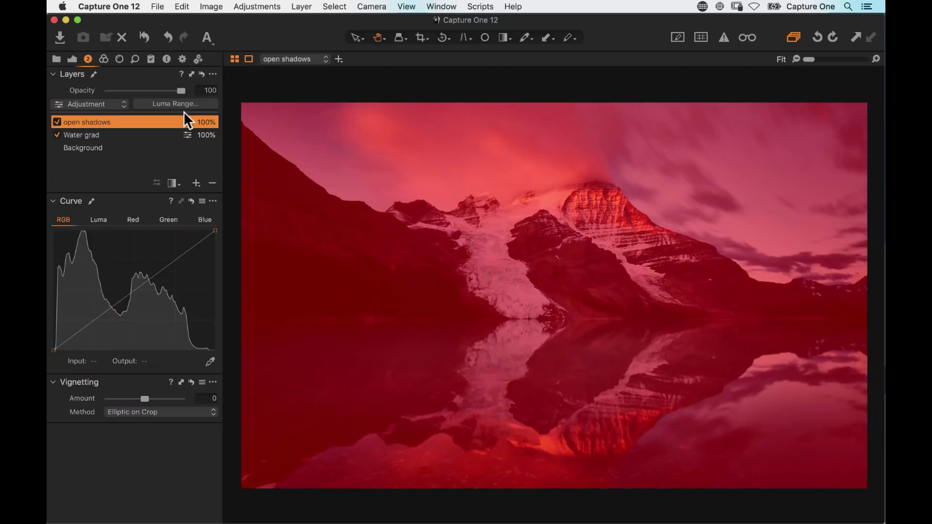
key(m)
right_click(103, 125)
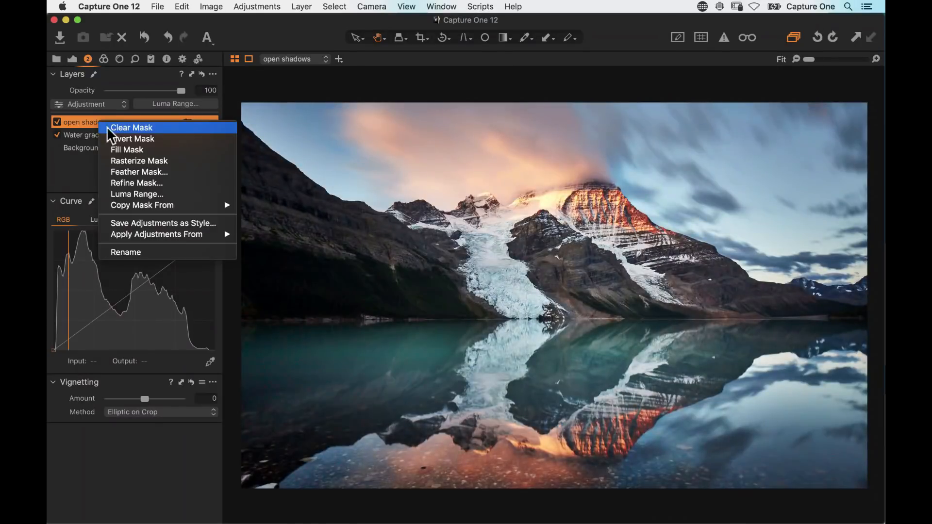
click(118, 129)
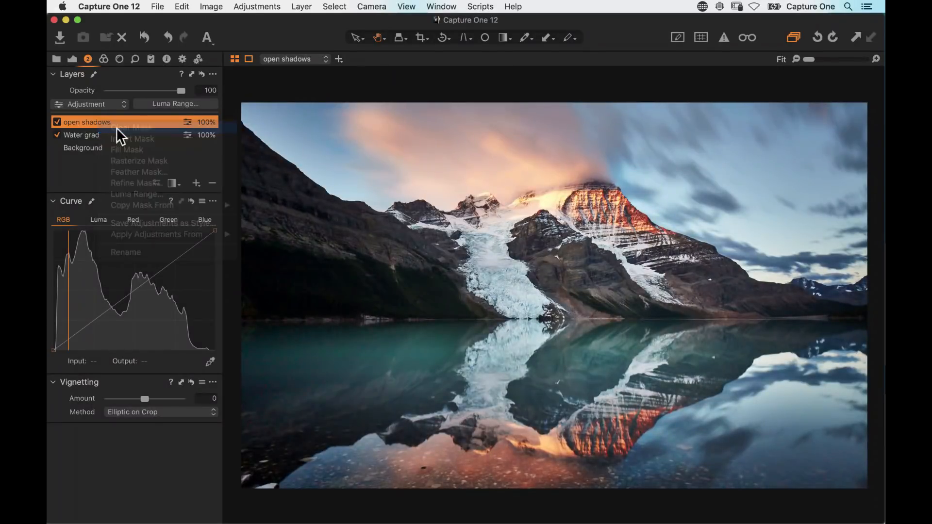
Step: Choose the mask-drawing brush for the open shadows layer and set its Flow to 4
click(172, 184)
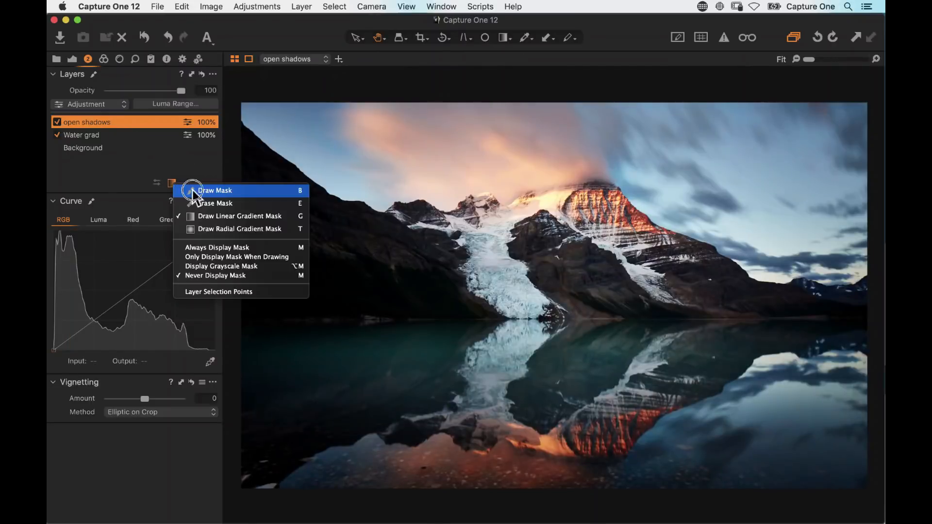
click(199, 192)
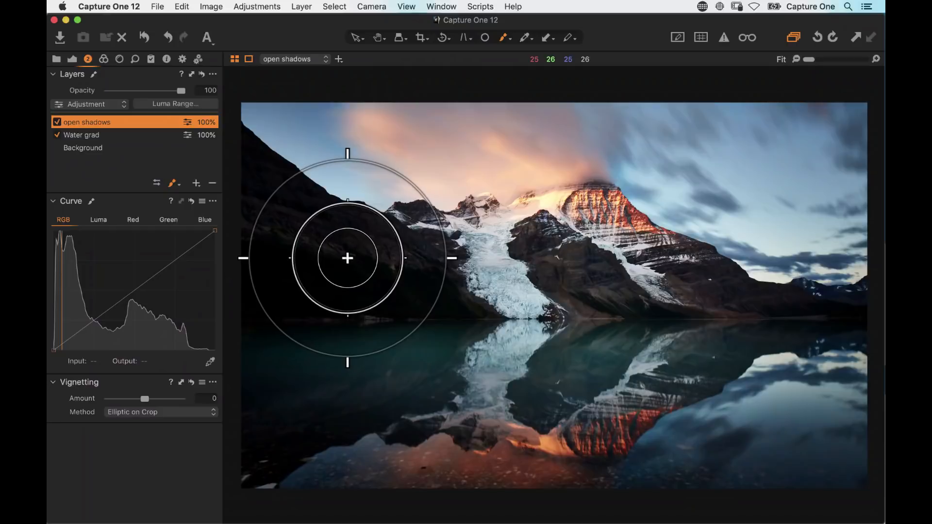
right_click(347, 254)
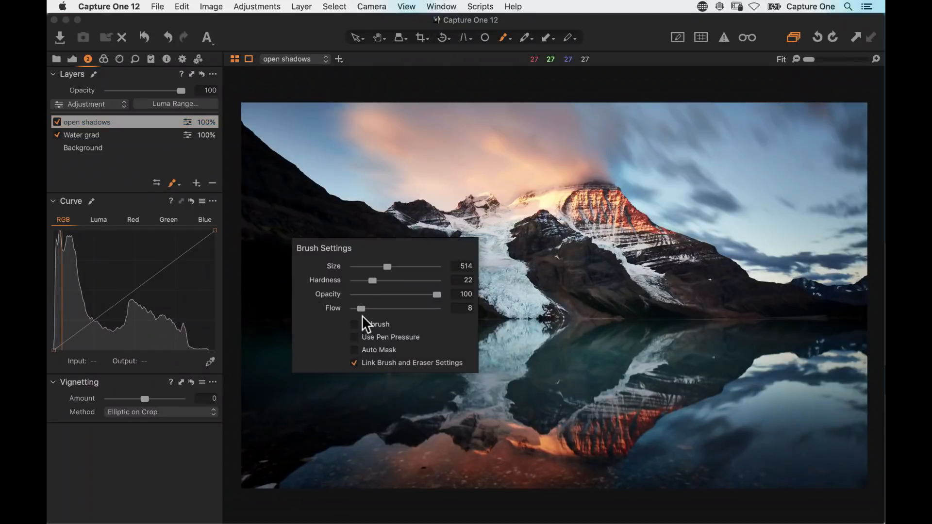
drag(362, 308, 357, 310)
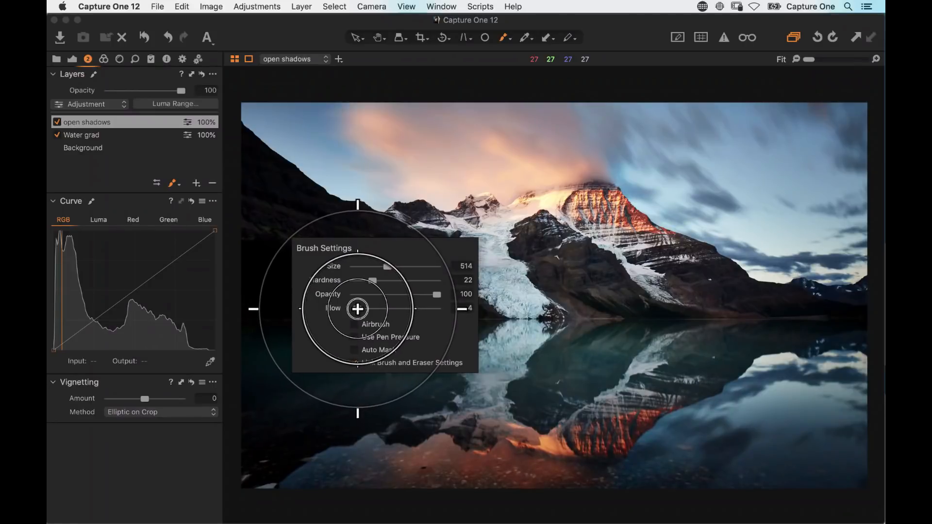
mouse_move(359, 309)
mouse_down()
mouse_move(439, 308)
mouse_move(355, 308)
mouse_up()
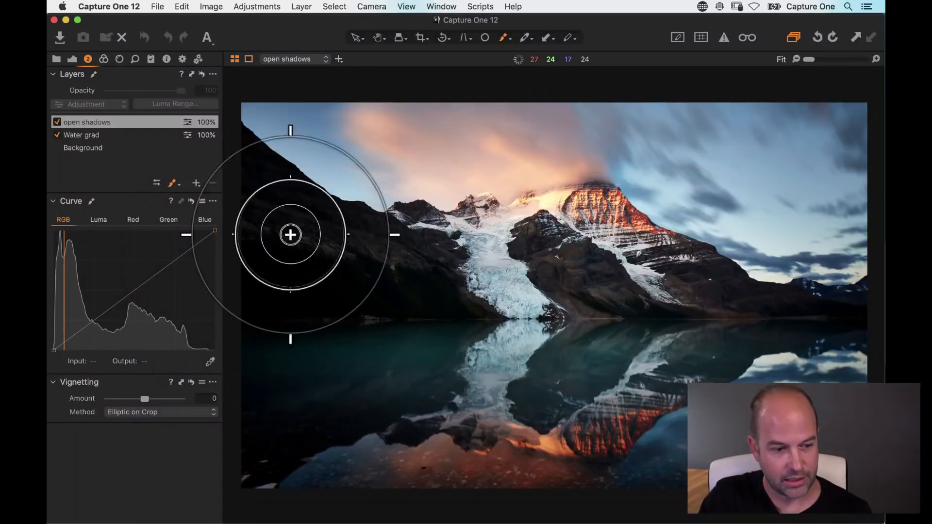
Step: Paint the open shadows mask over the dark mountain slopes, and compare the photo with the layer off and on
mouse_move(268, 212)
mouse_down()
mouse_move(378, 250)
mouse_move(277, 203)
mouse_move(304, 256)
mouse_move(286, 286)
mouse_up()
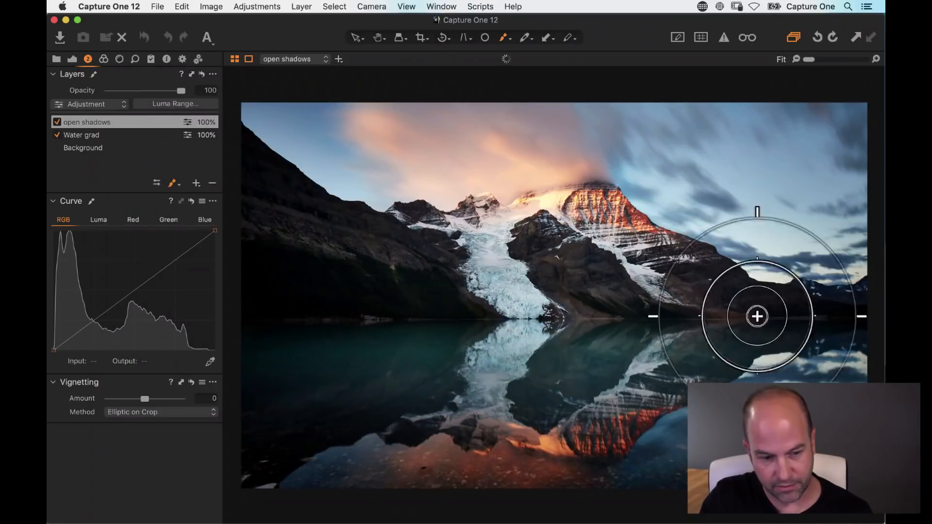
mouse_move(381, 273)
mouse_down()
mouse_move(330, 264)
mouse_move(310, 276)
mouse_move(264, 201)
mouse_up()
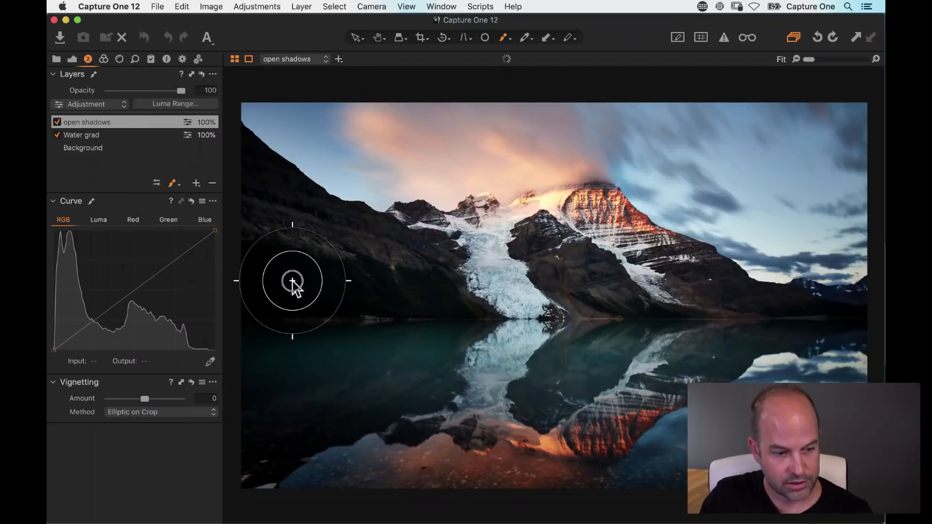
mouse_move(585, 273)
mouse_down()
mouse_move(693, 280)
mouse_move(594, 314)
mouse_up()
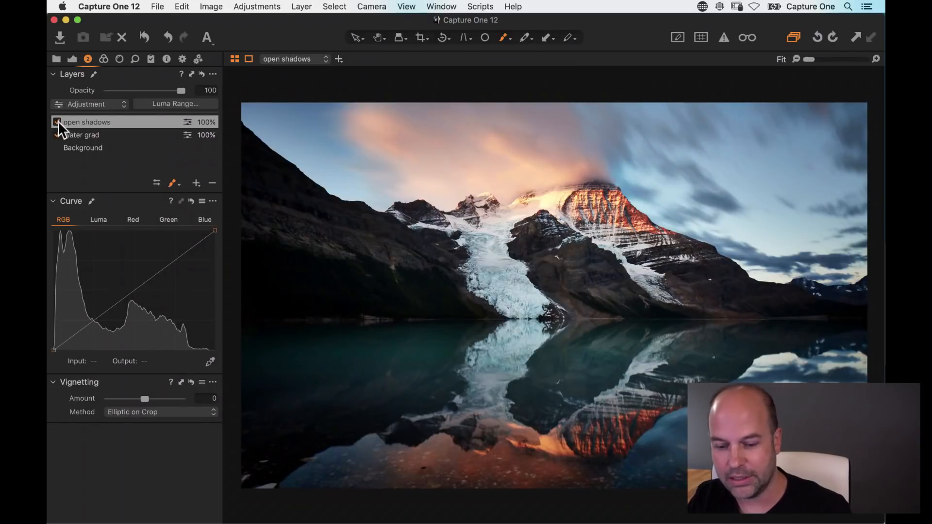
click(57, 122)
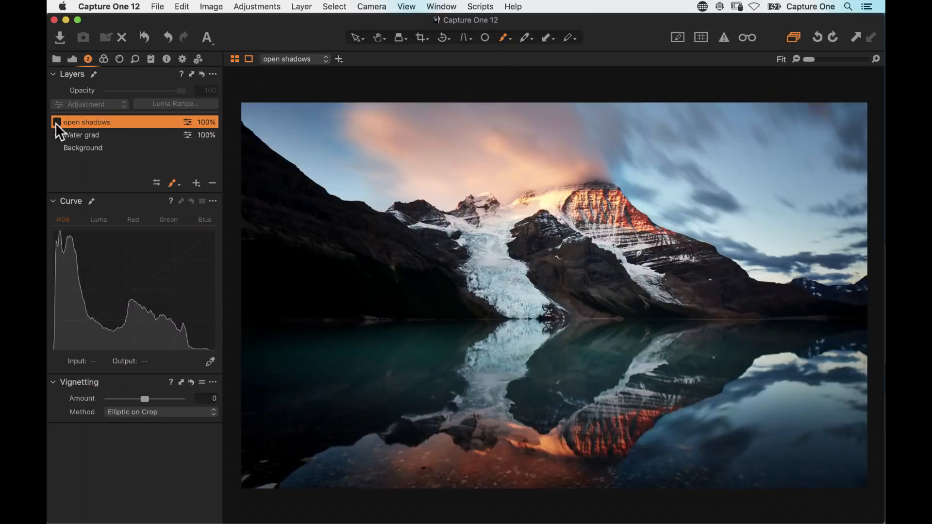
click(57, 123)
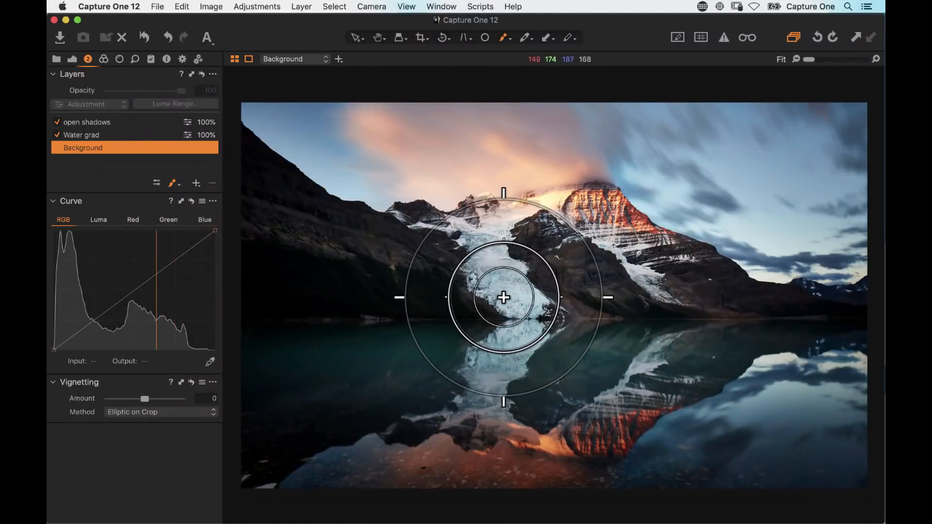
Step: Add another filled layer and shift its Master color balance slightly toward warm yellow-orange
click(196, 183)
click(203, 200)
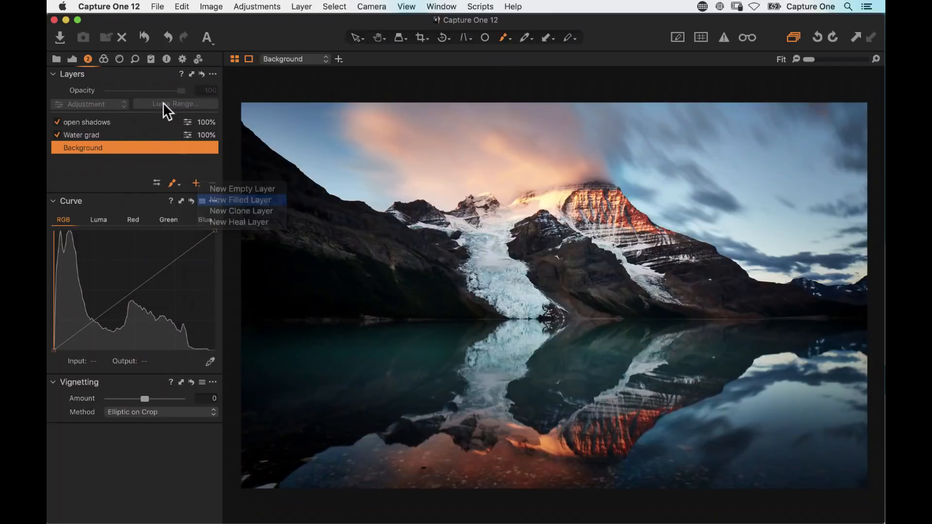
click(104, 58)
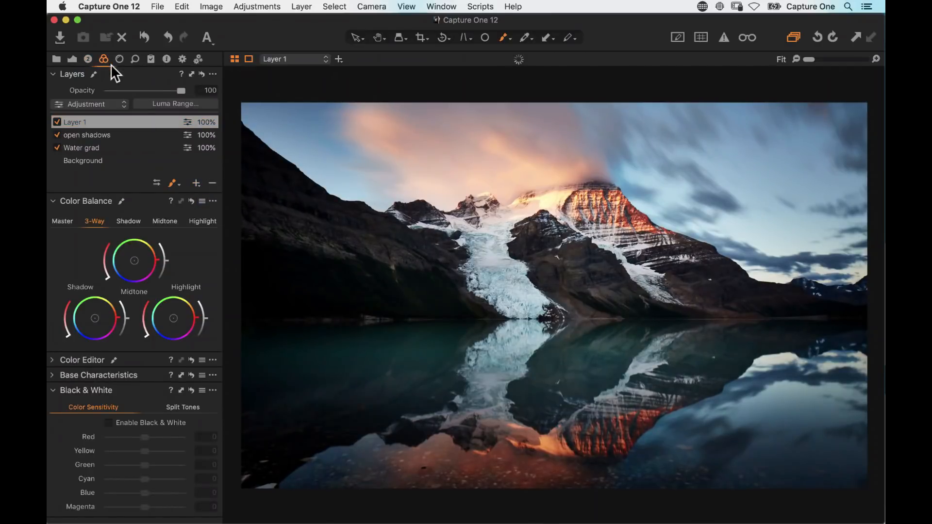
click(64, 221)
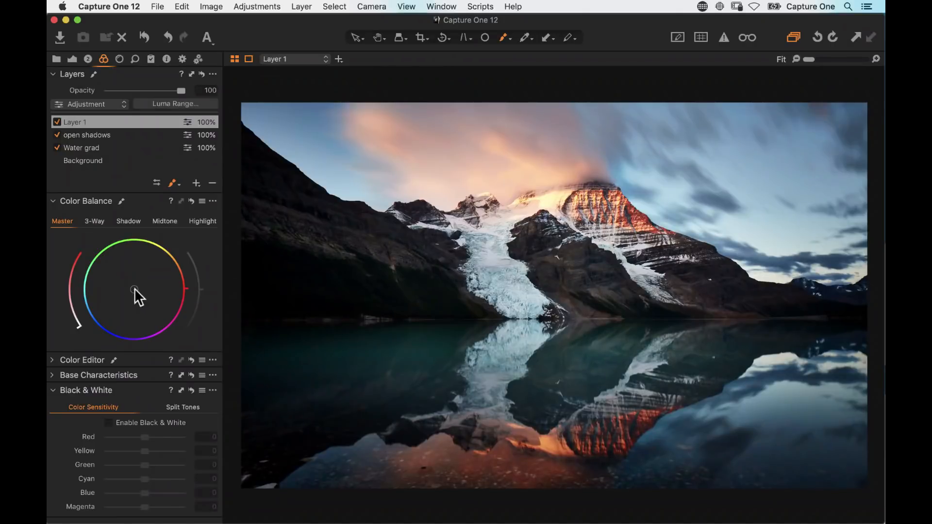
drag(135, 289, 143, 281)
Step: Clear Layer 1's mask and paint it over the glacier and sunlit ridge with a brush size of 404
right_click(94, 118)
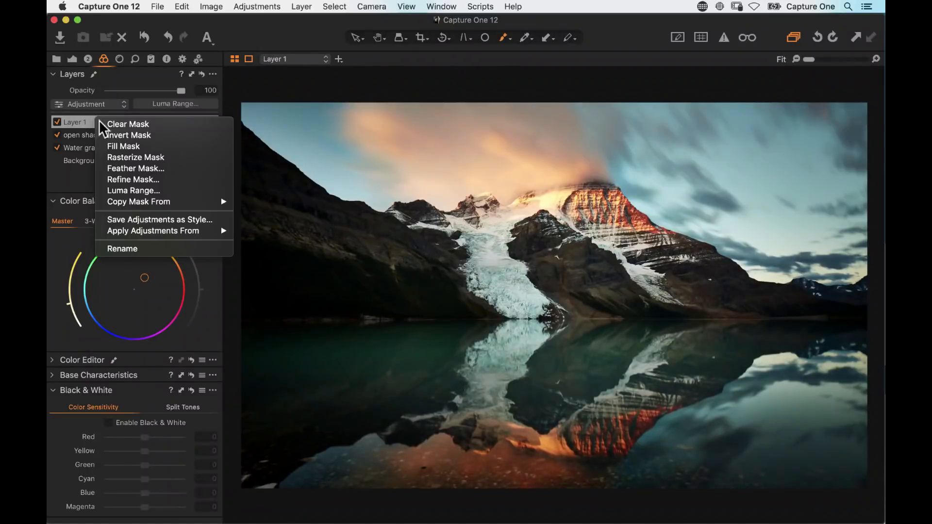
click(116, 125)
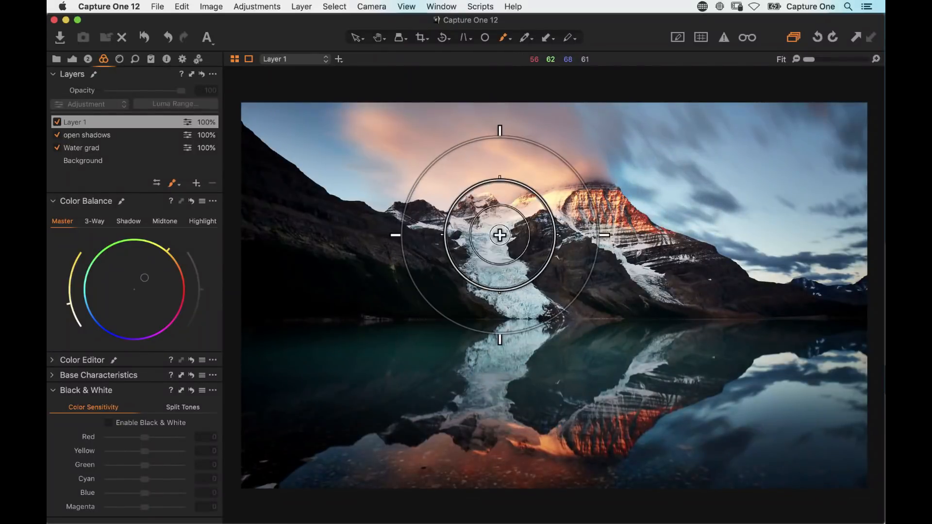
right_click(493, 248)
drag(494, 249, 489, 248)
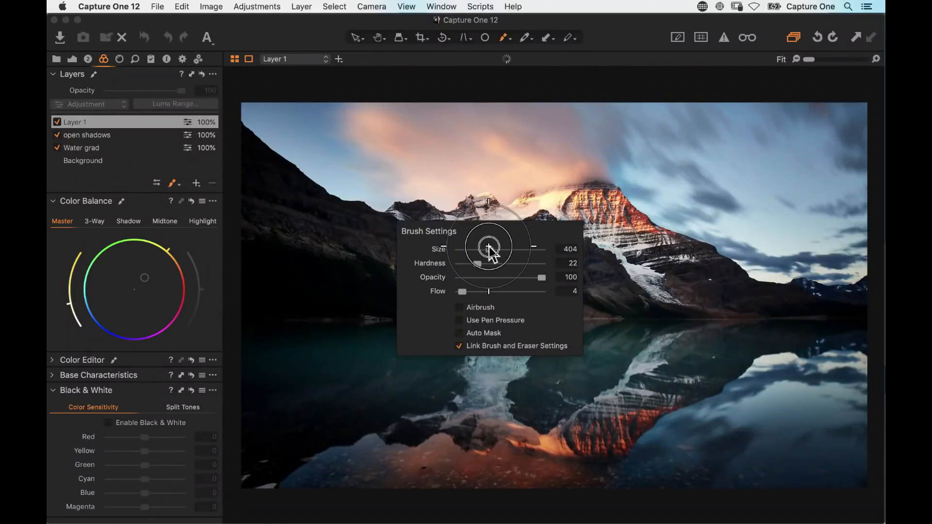
click(485, 174)
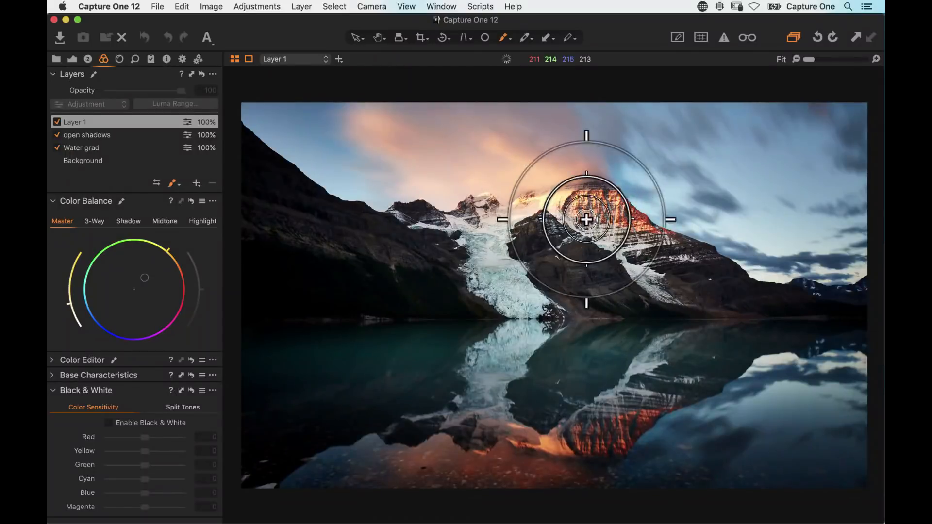
Step: Compare the photo with Layer 1 off and on, and inspect its painted mask in grayscale before hiding it
click(57, 122)
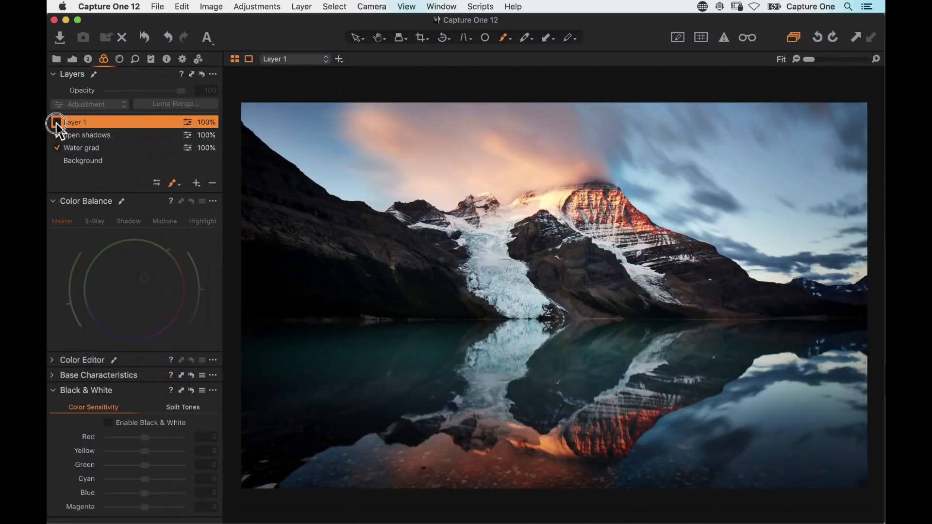
click(57, 122)
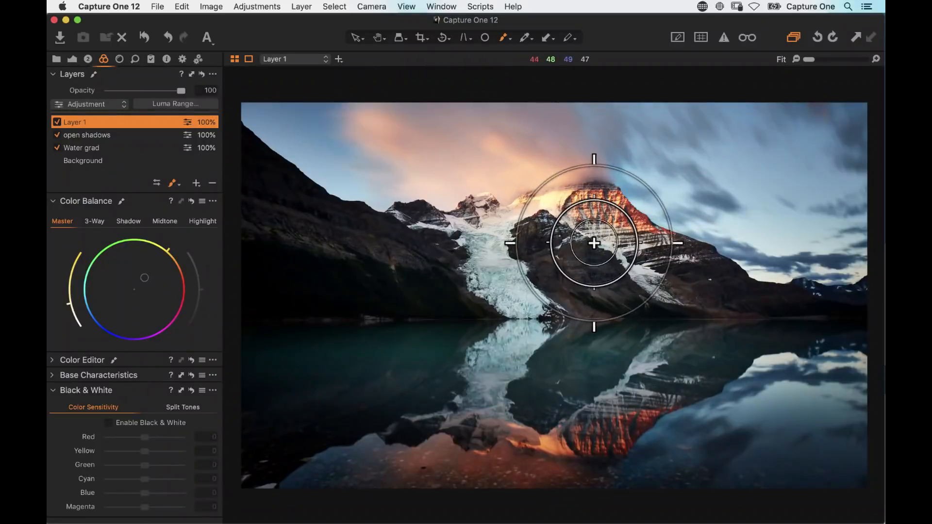
click(174, 184)
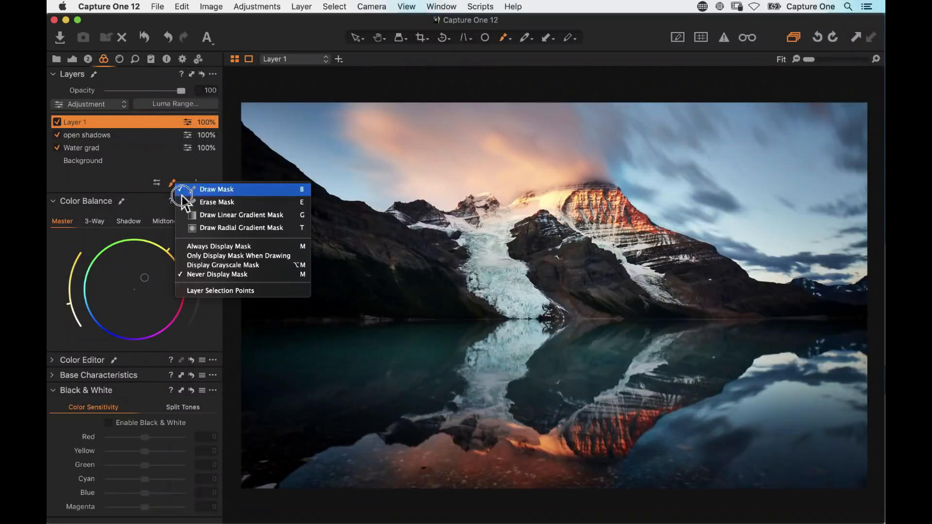
click(181, 265)
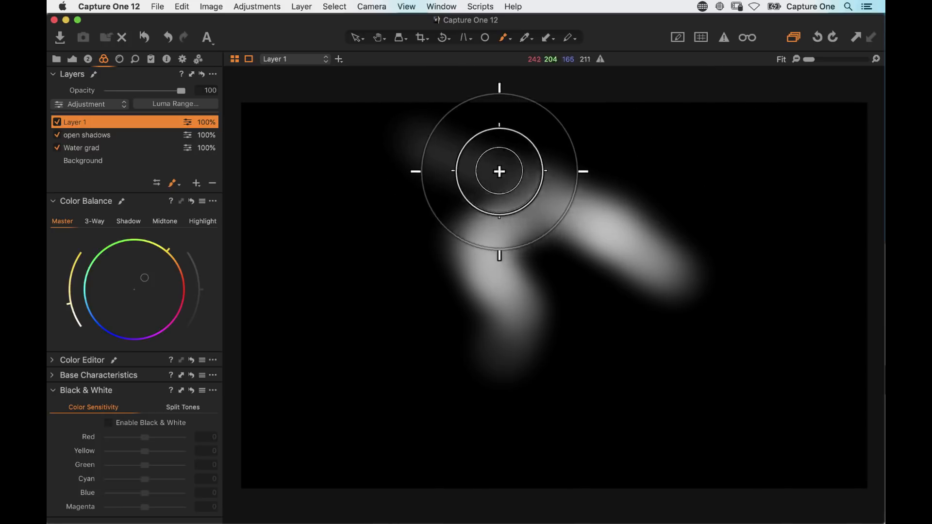
key(m)
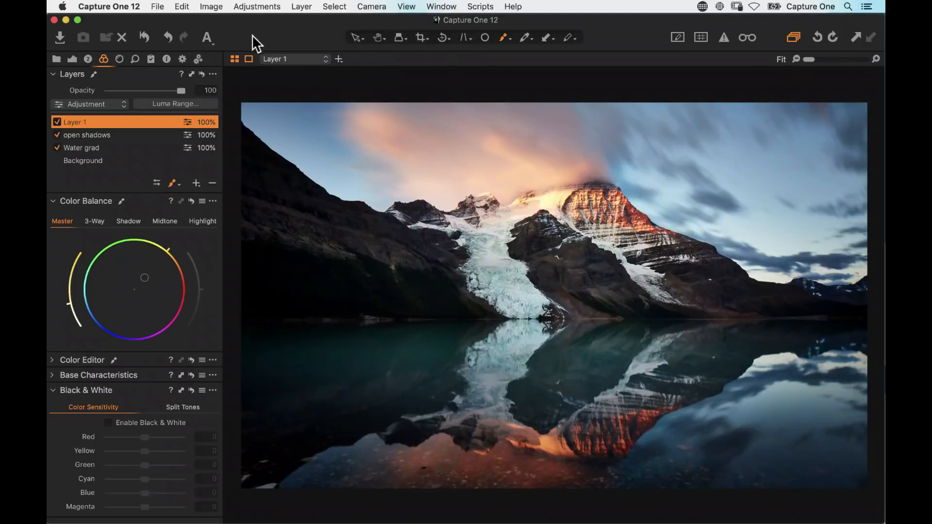
click(143, 35)
click(200, 73)
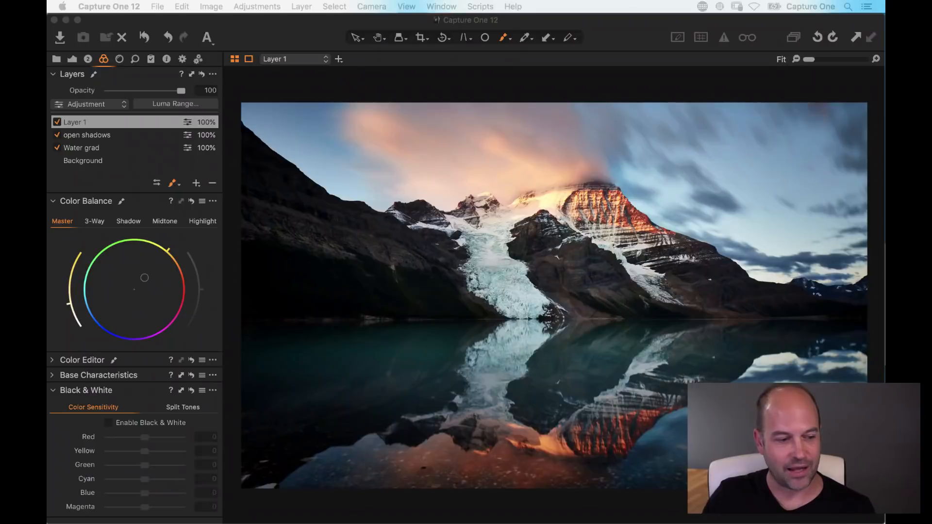
Step: Shift the Background layer's Master color balance slightly toward yellow
click(107, 162)
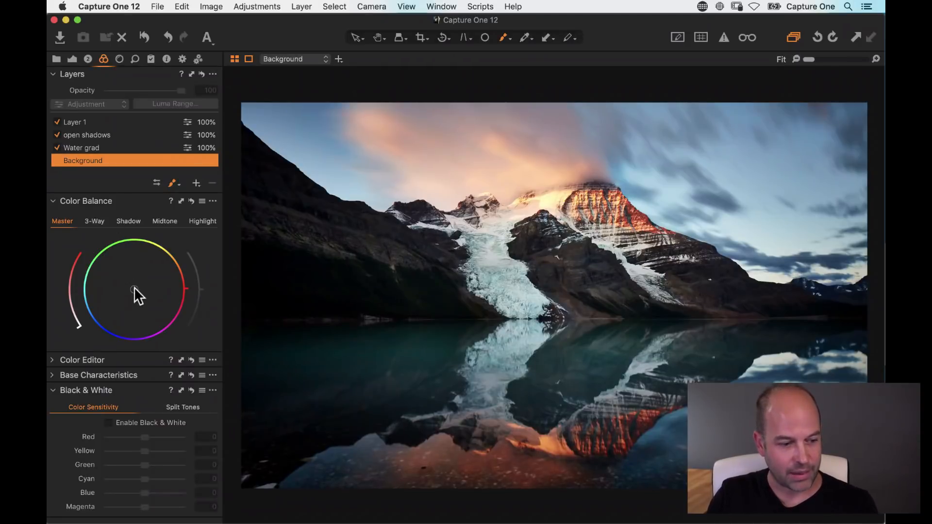
drag(134, 288, 138, 283)
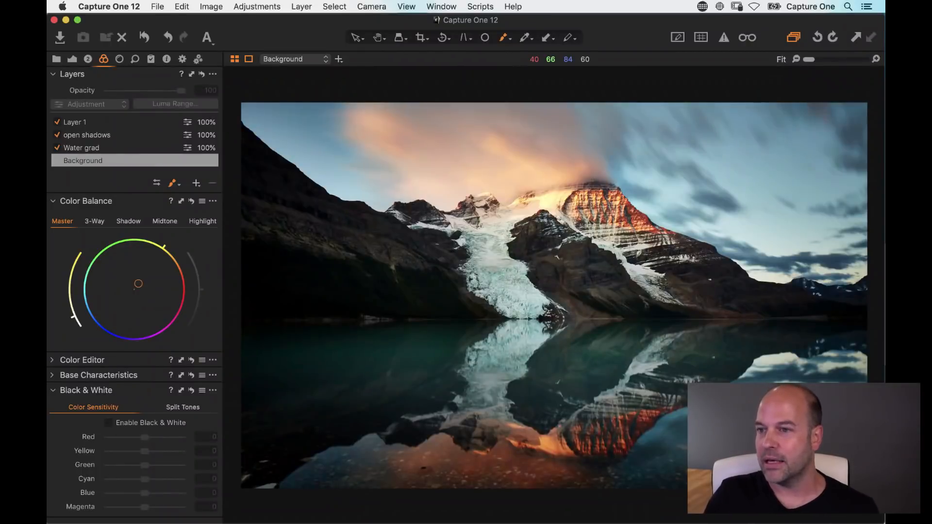
Step: Review the mask brush settings and set the brush hardness to 21
right_click(429, 197)
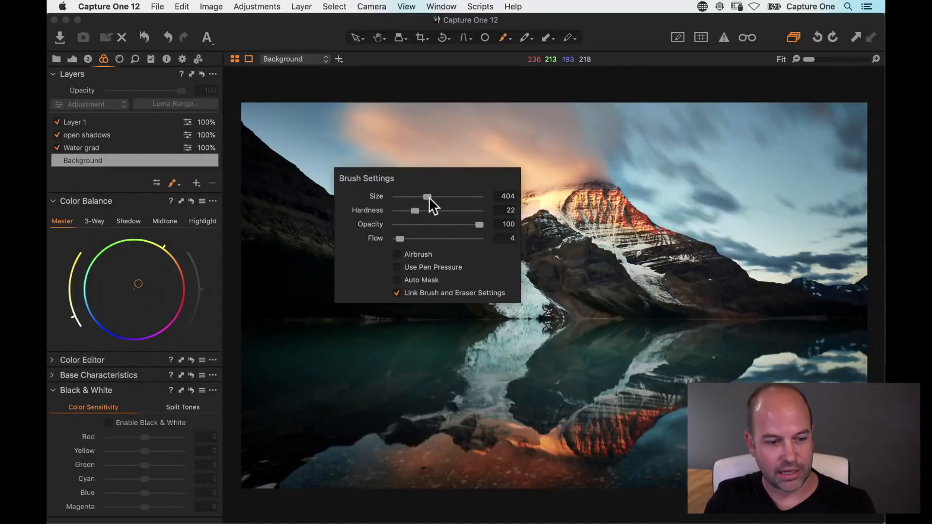
drag(414, 210, 414, 210)
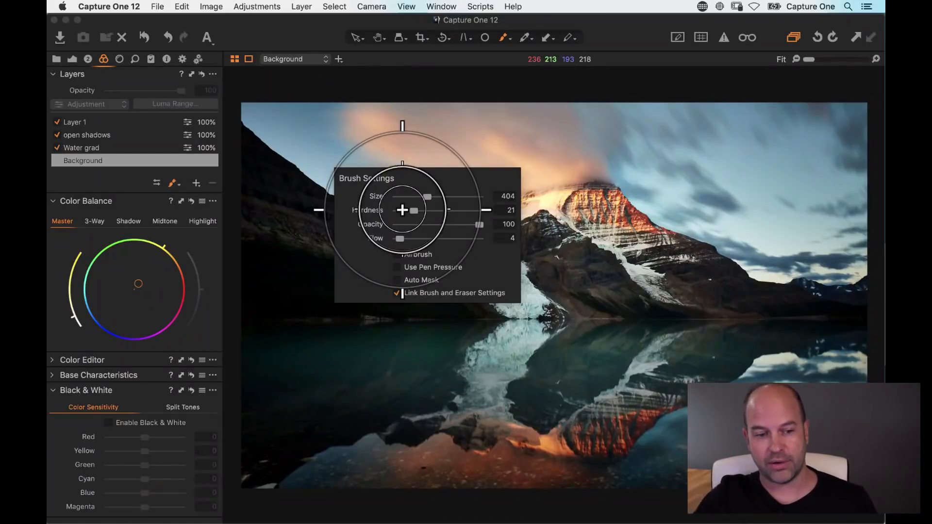
key(Escape)
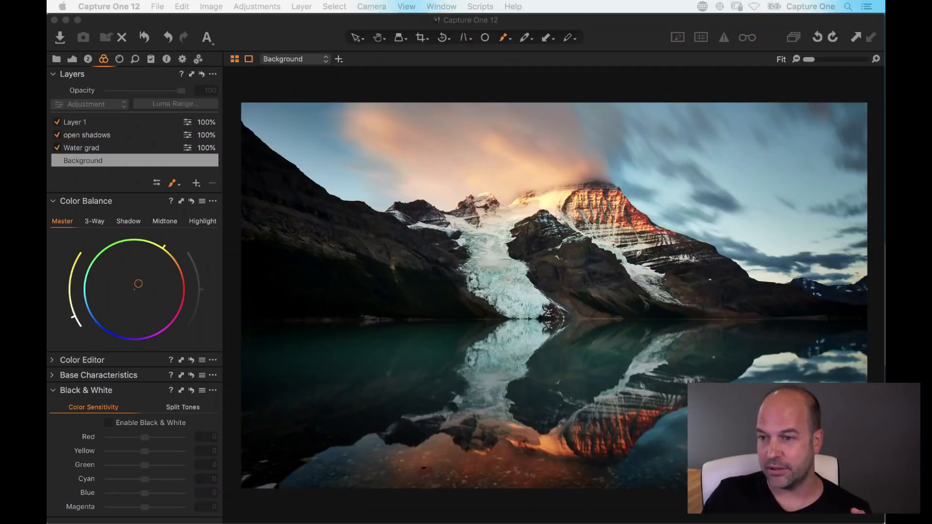
click(292, 82)
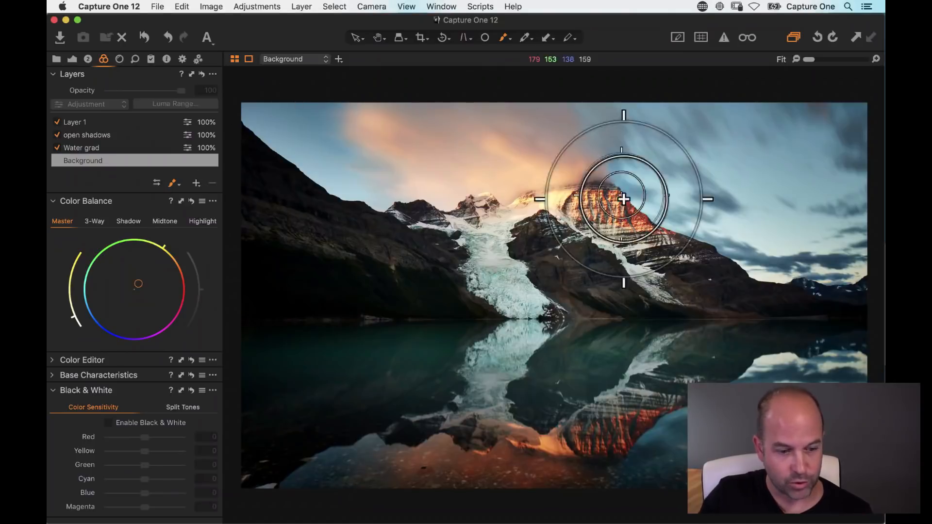
Step: Set the Background layer's Structure to 10, checking the peak and glacier at 100%, and return to the full image view
key(h)
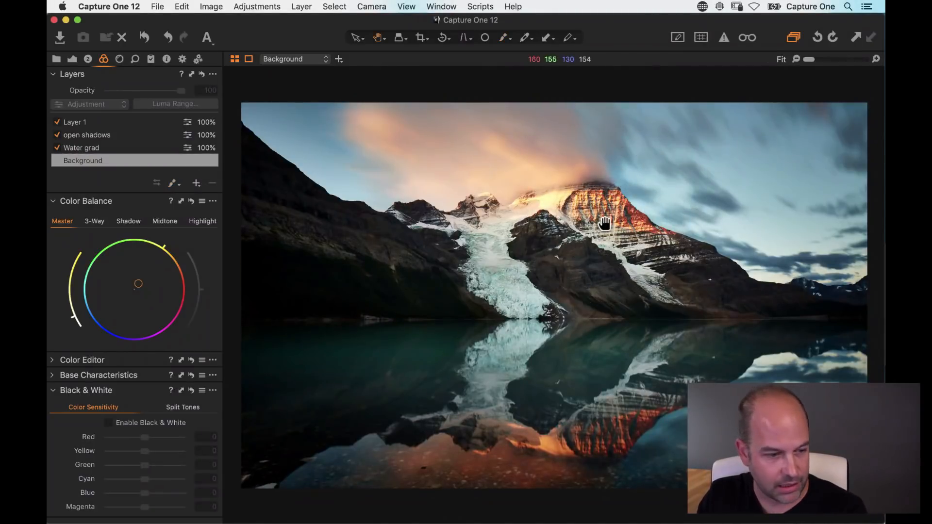
click(592, 224)
click(72, 59)
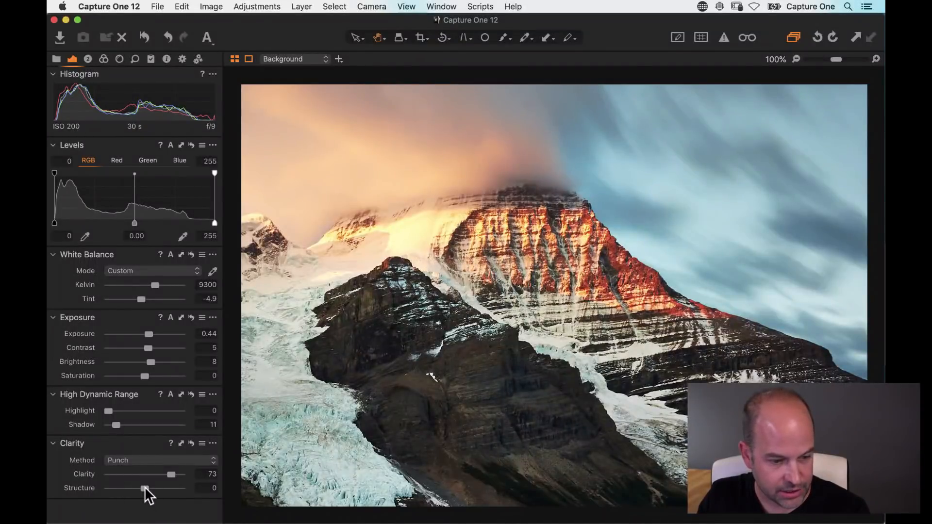
drag(144, 488, 148, 488)
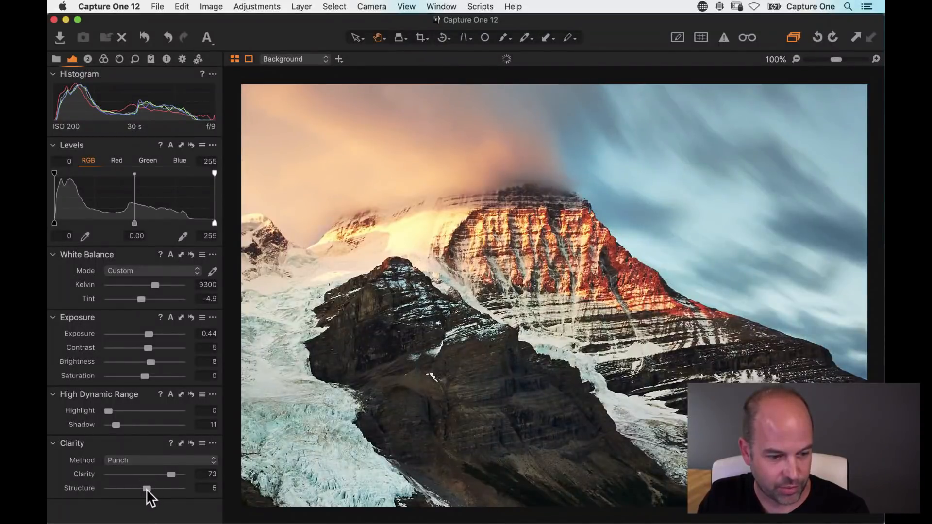
drag(267, 416, 411, 363)
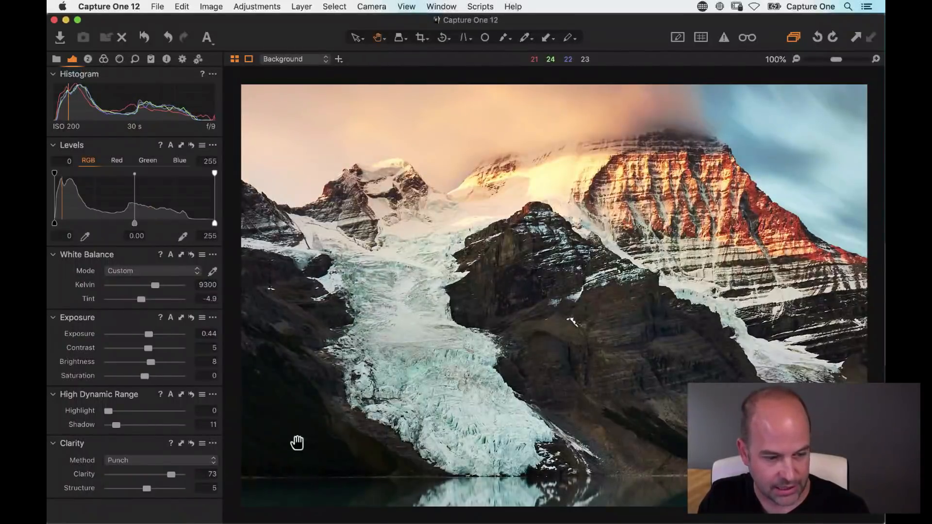
drag(145, 491, 148, 490)
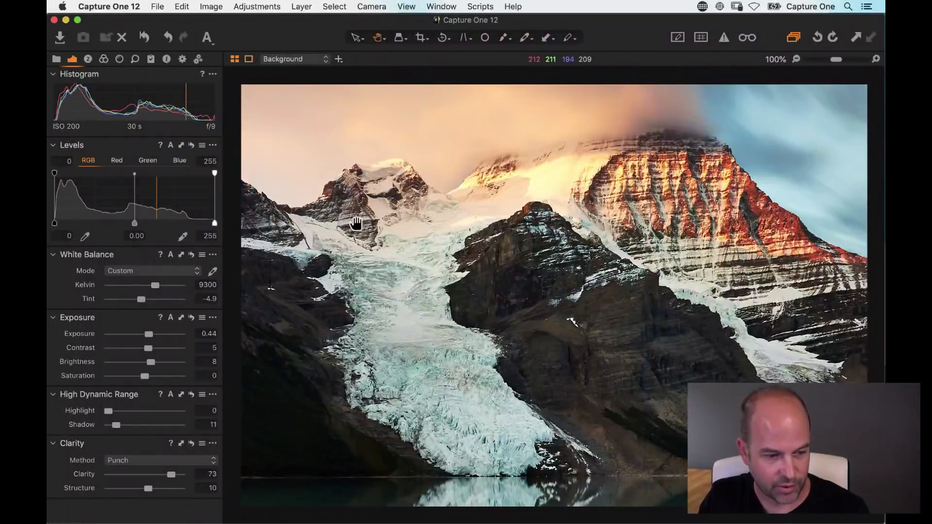
double_click(395, 292)
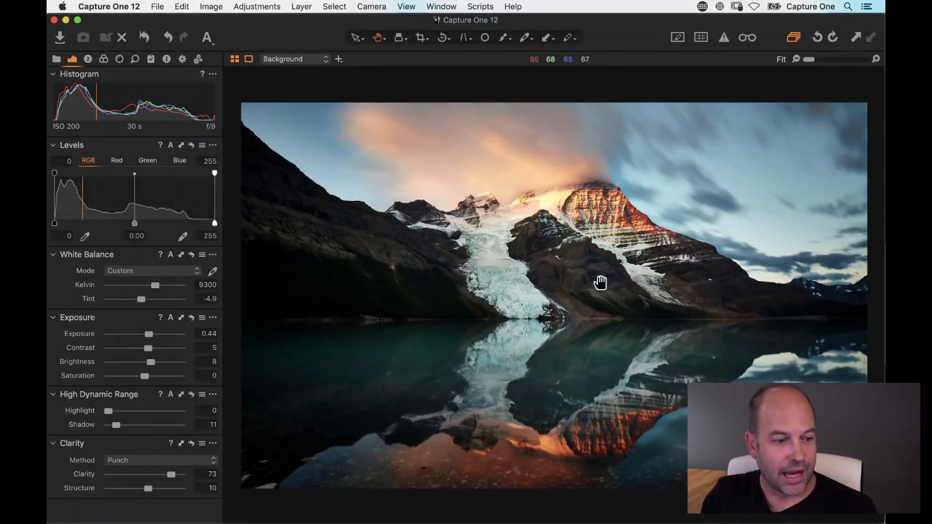
Step: Activate the mask brush with the Background layer selected and inspect its brush settings
click(88, 59)
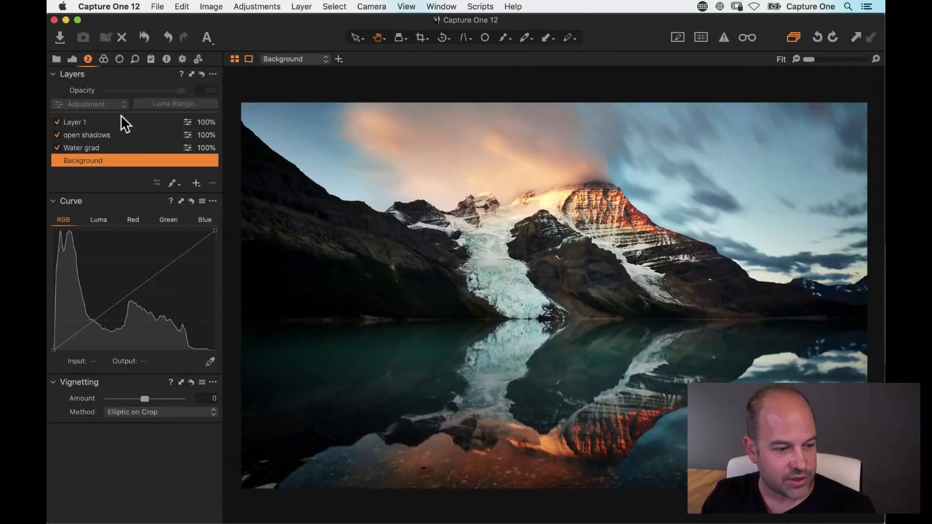
click(173, 183)
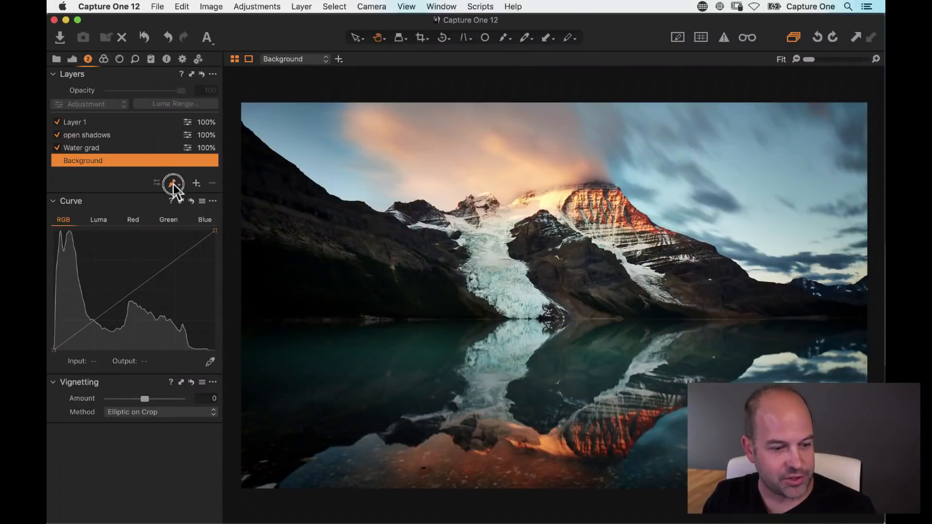
right_click(451, 209)
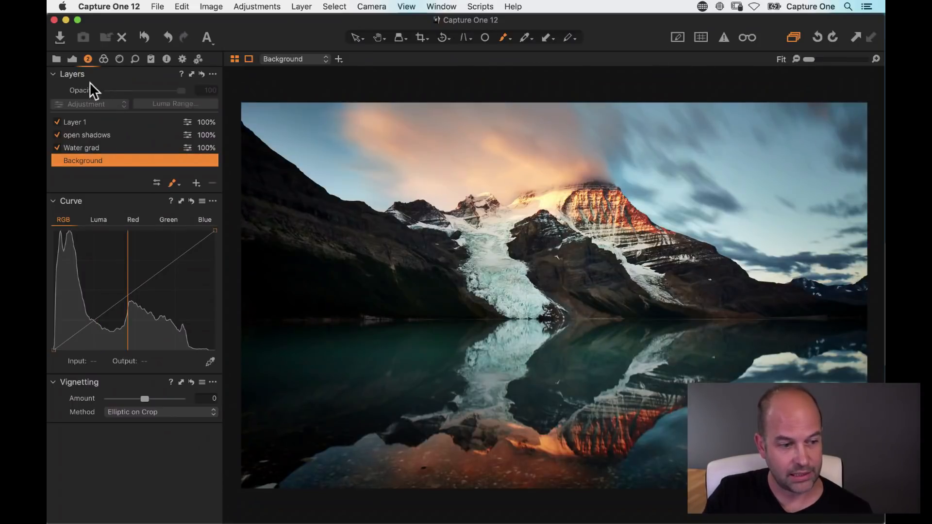
Step: Lower the open shadows layer's opacity to 89
click(94, 120)
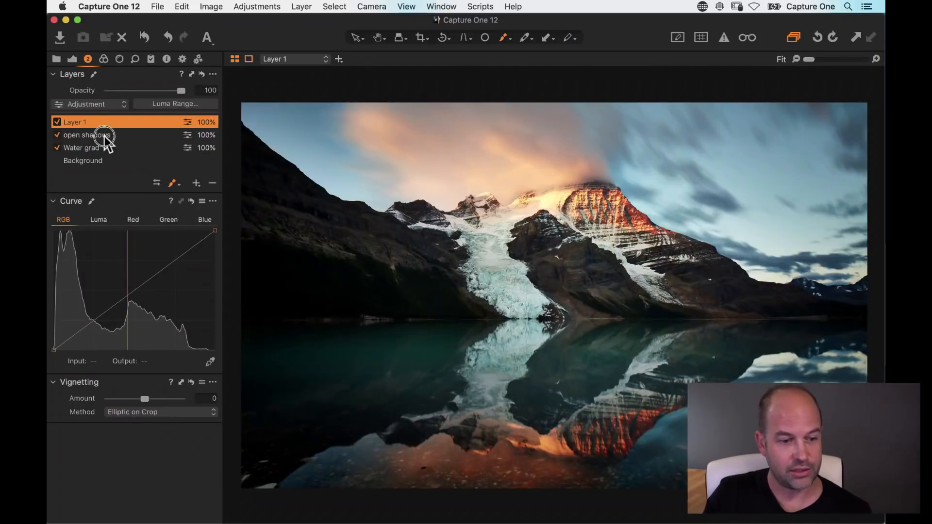
click(116, 148)
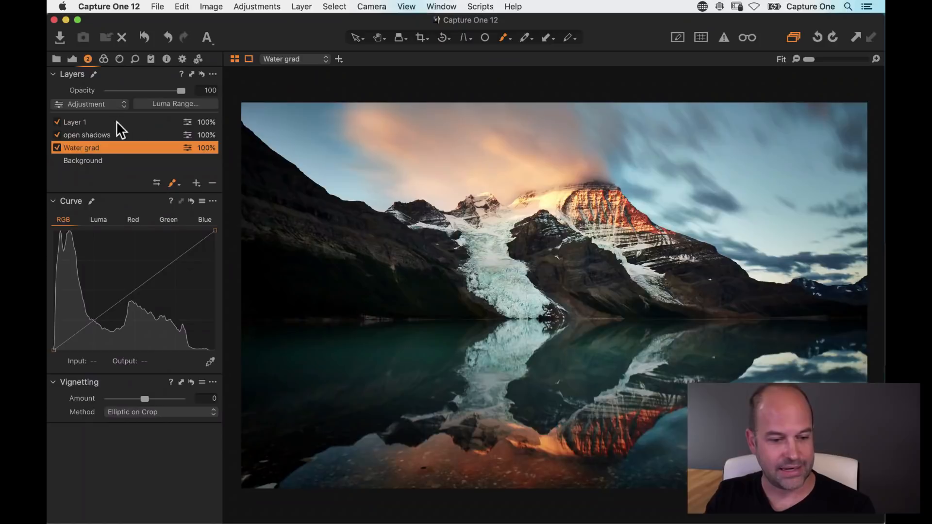
click(116, 136)
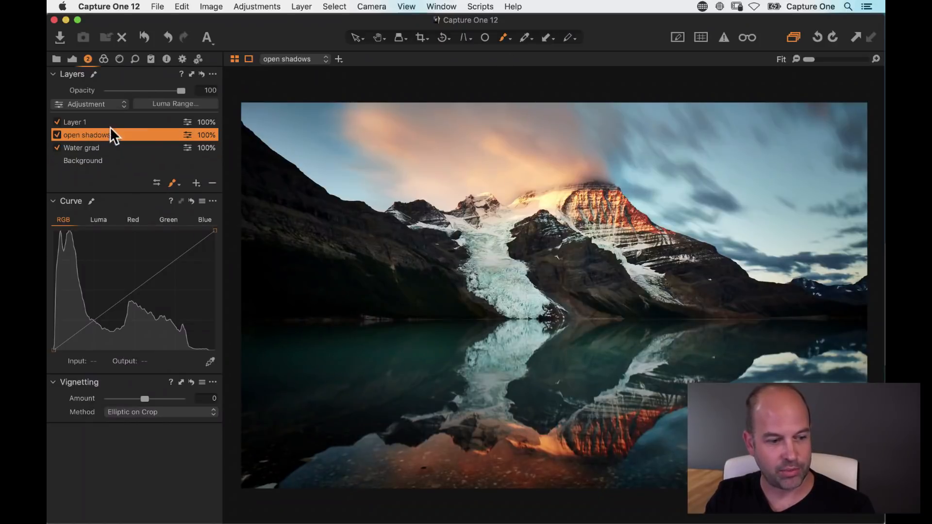
mouse_move(180, 91)
mouse_down()
mouse_move(51, 92)
mouse_move(202, 92)
mouse_move(46, 96)
mouse_move(219, 97)
mouse_up()
click(111, 123)
click(110, 148)
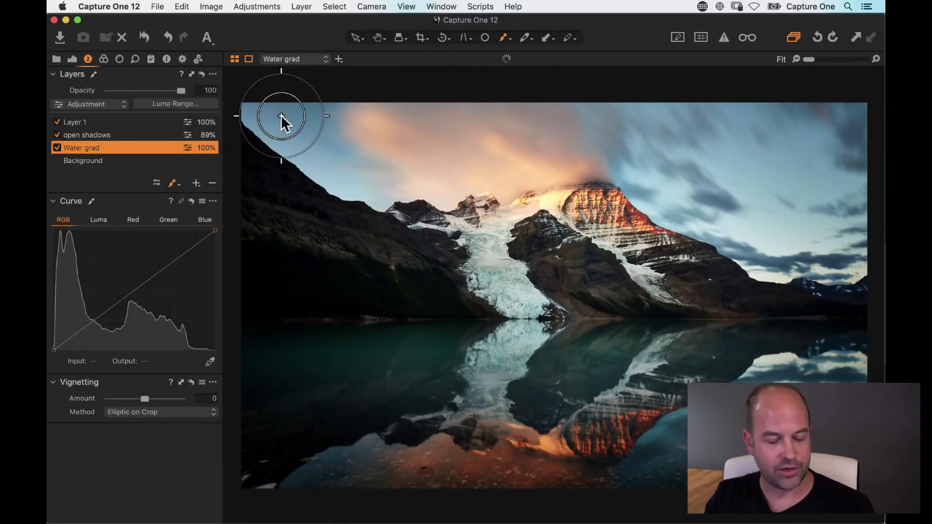
Step: Inspect the brush settings with the Water grad layer selected and switch to the Hand tool
right_click(452, 172)
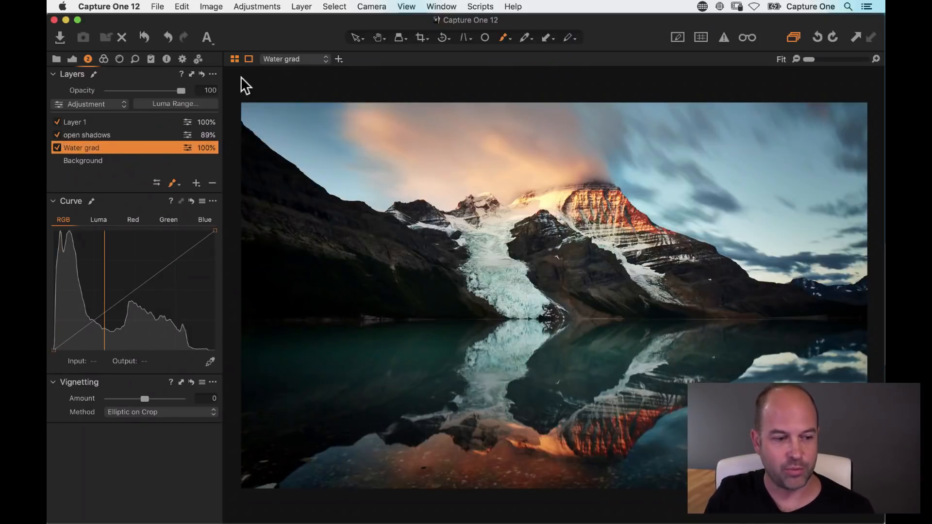
key(h)
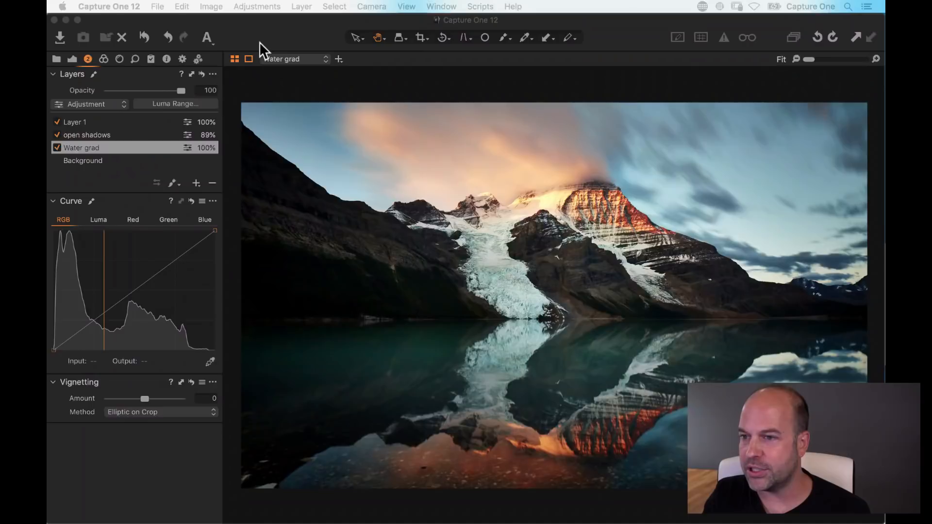
Step: Add an empty Layer 2, try raising its Exposure without a mask, and reset the value
click(158, 162)
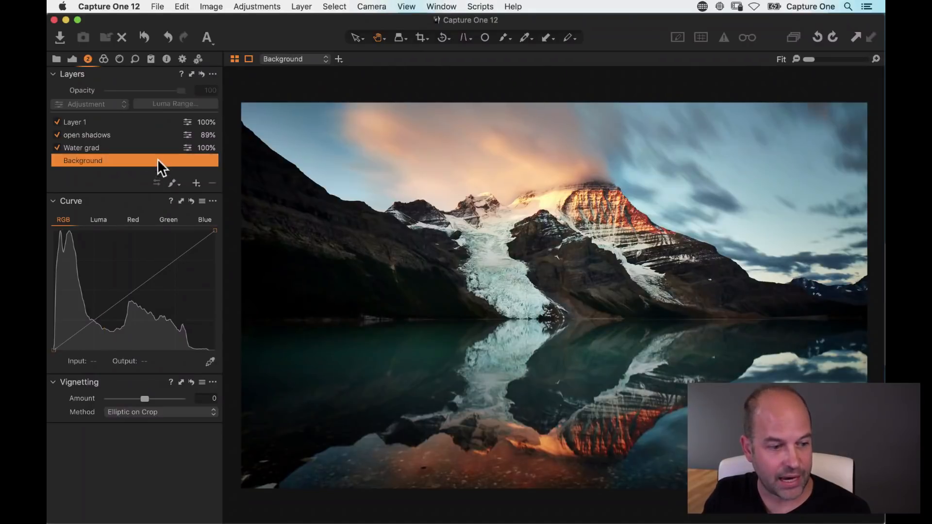
click(196, 184)
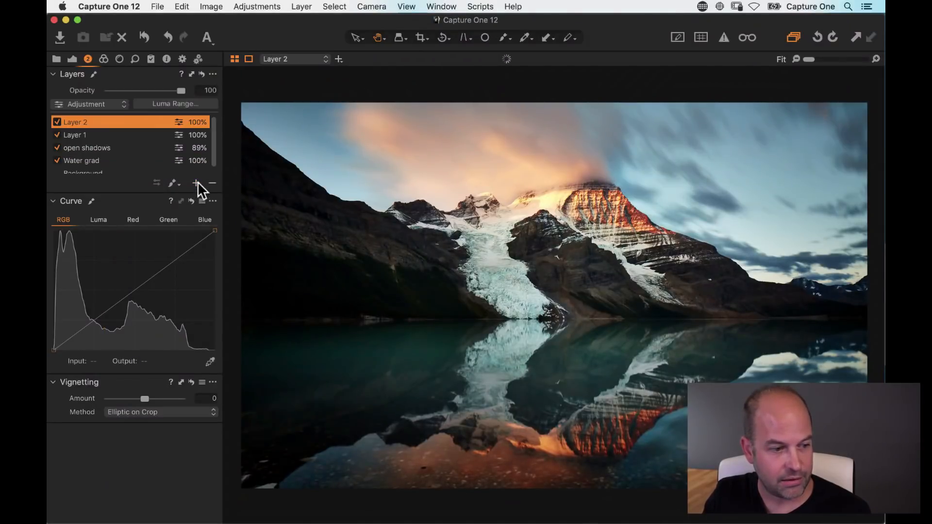
click(73, 59)
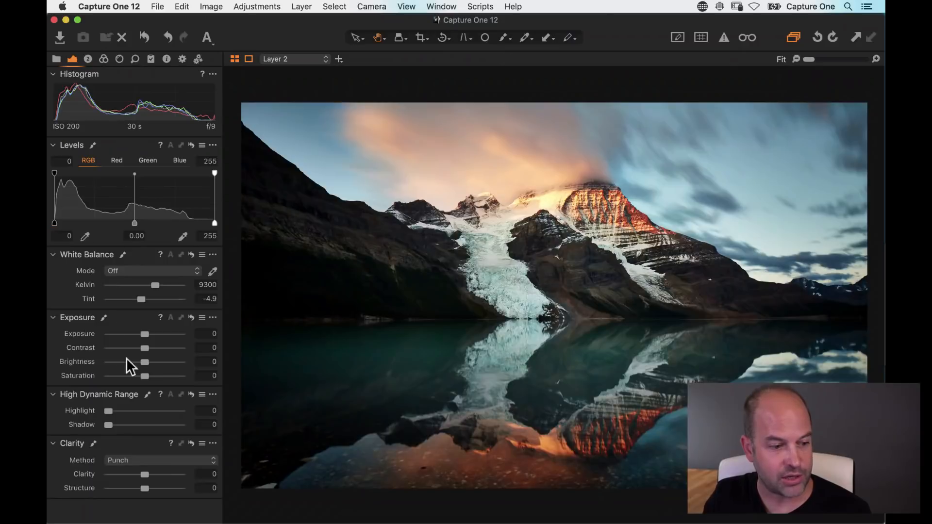
mouse_move(144, 331)
mouse_down()
mouse_move(110, 329)
mouse_move(220, 340)
mouse_move(104, 332)
mouse_move(154, 333)
mouse_up()
double_click(181, 333)
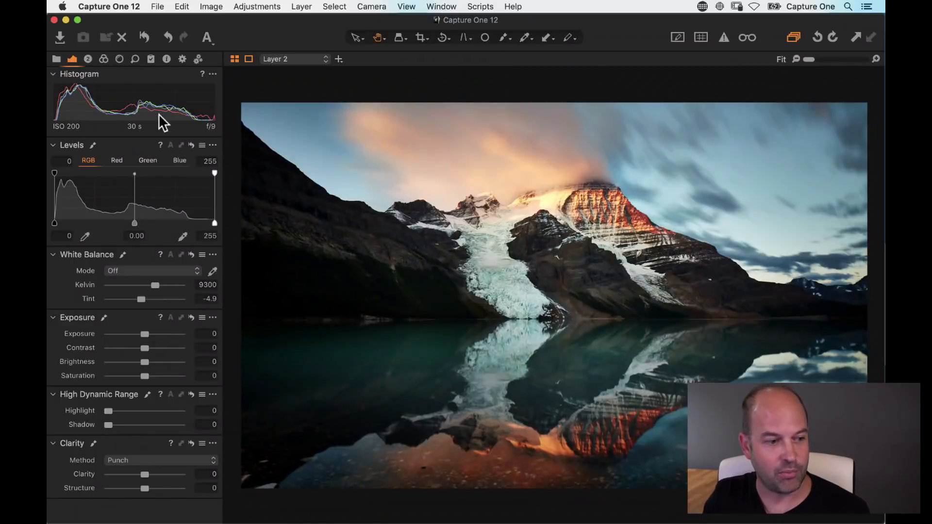
Step: Paint a test mask on Layer 2 over the dark slope and ridge with brush size 404, hardness 21, opacity 100 and flow 100
click(88, 59)
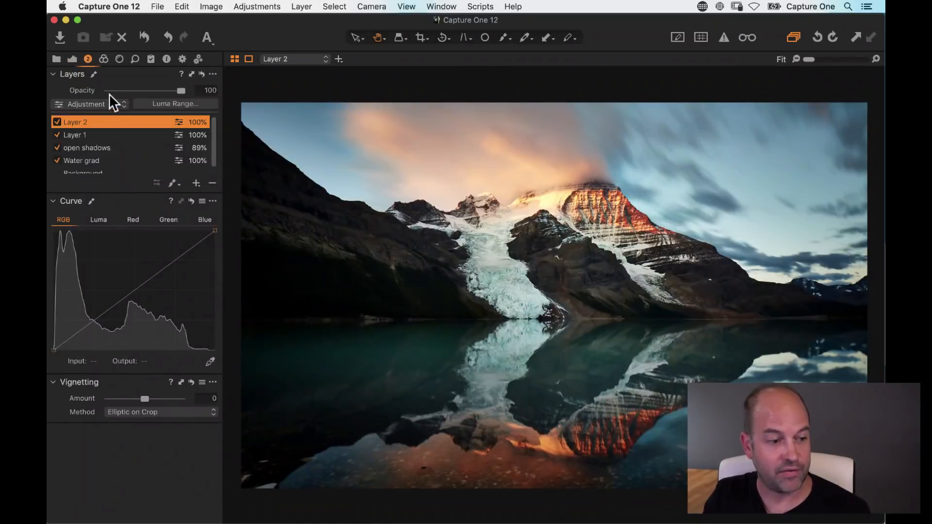
click(173, 183)
right_click(508, 216)
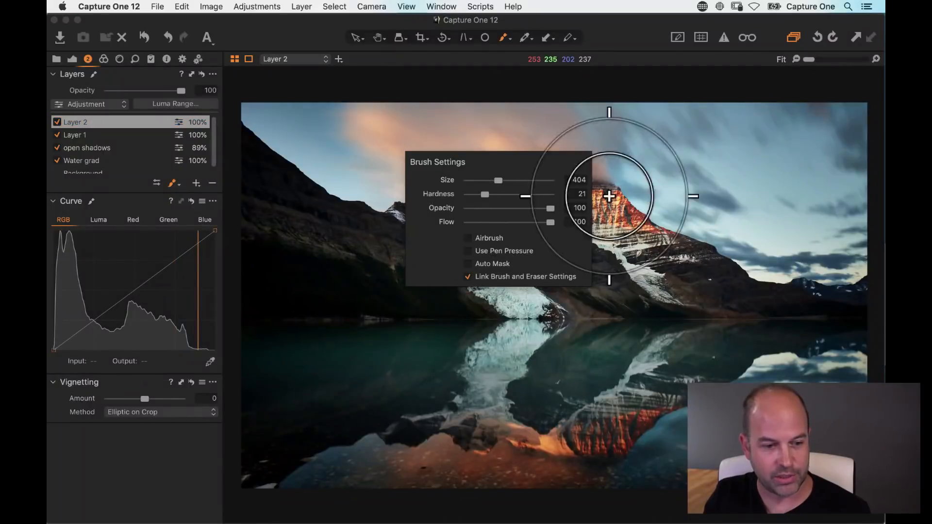
click(388, 164)
mouse_move(357, 231)
mouse_down()
mouse_move(390, 189)
mouse_move(389, 220)
mouse_up()
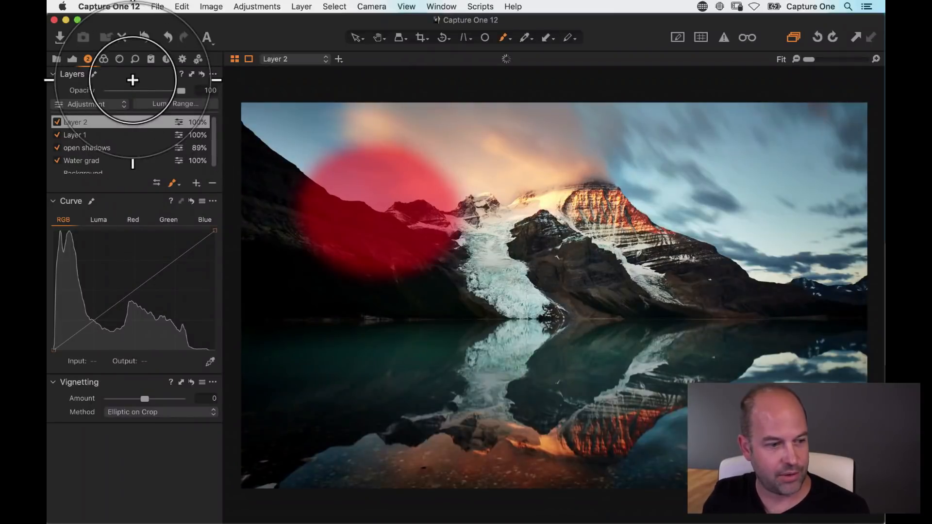
Step: Try an Exposure of -0.2 on Layer 2's painted area and delete the layer
click(72, 59)
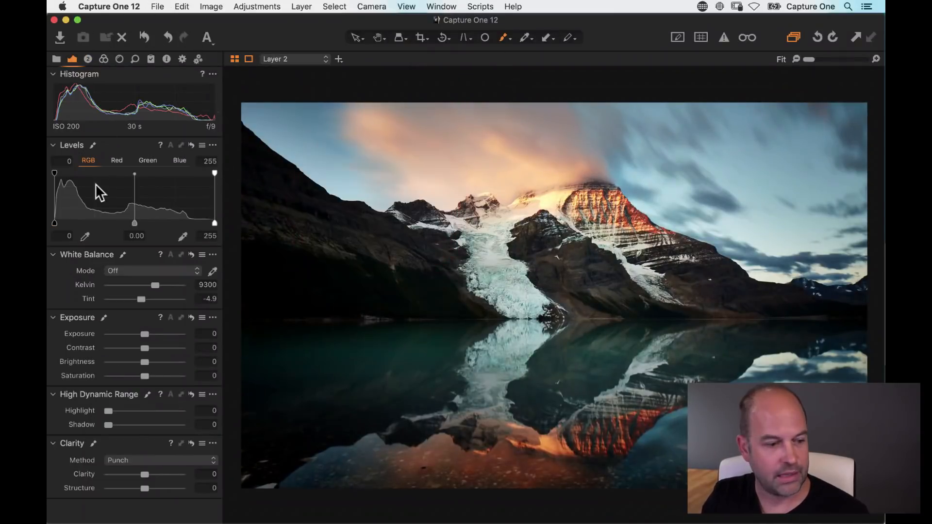
mouse_move(146, 334)
mouse_down()
mouse_move(170, 336)
mouse_move(76, 334)
mouse_move(144, 337)
mouse_up()
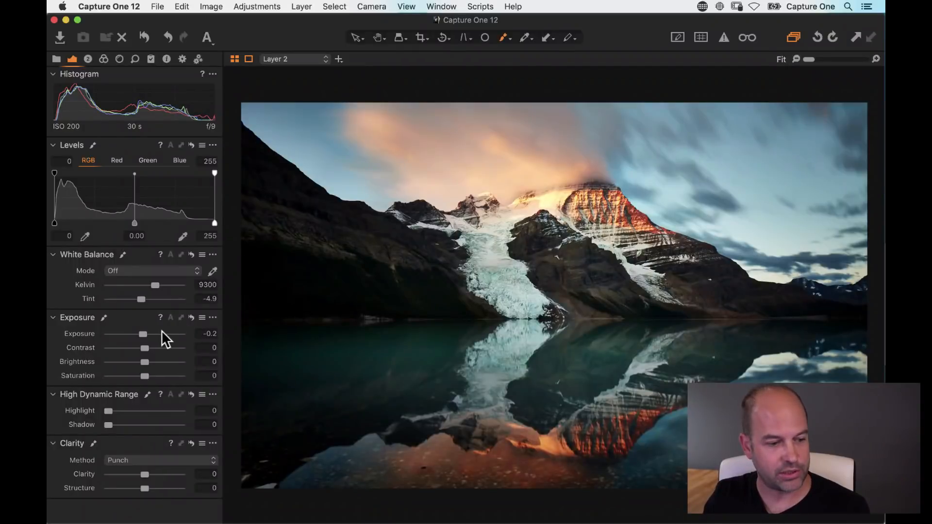
click(89, 58)
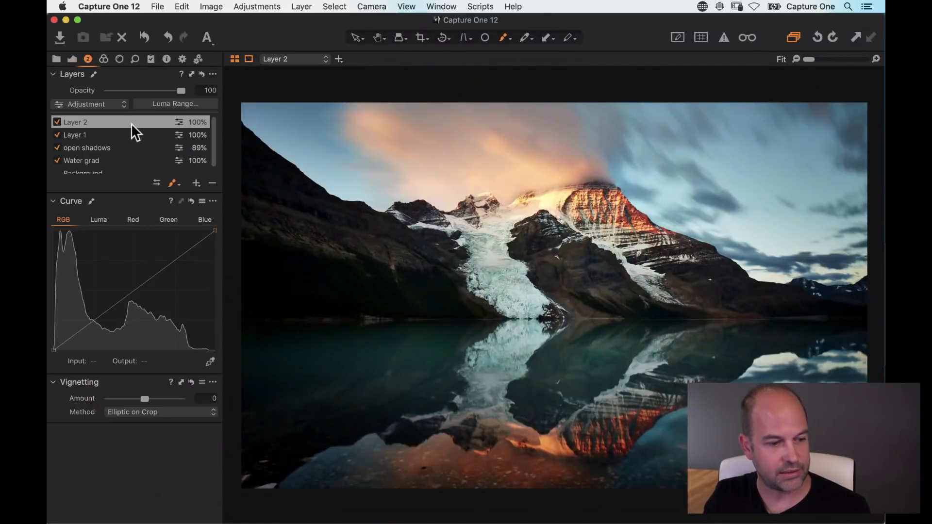
click(211, 184)
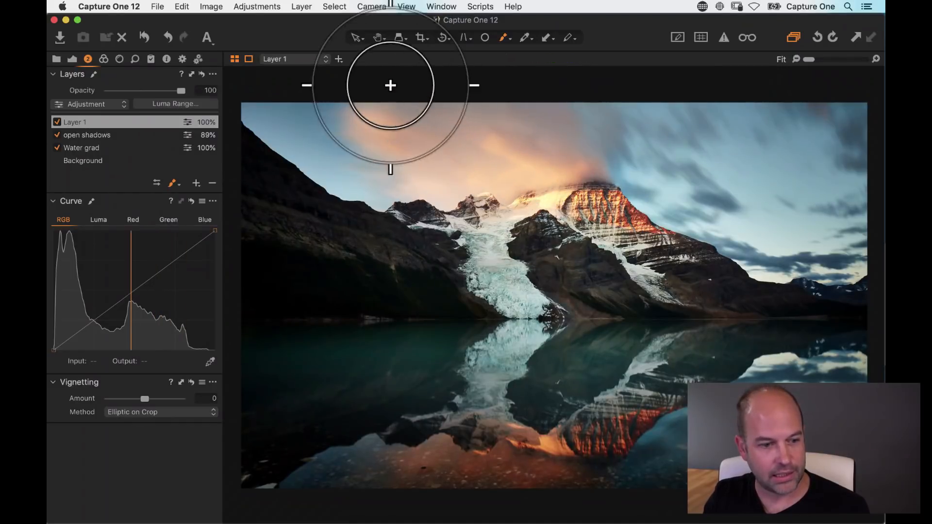
Step: Show the image browser and select the dark first variant of the Helmcken Falls waterfall photo
key(super+b)
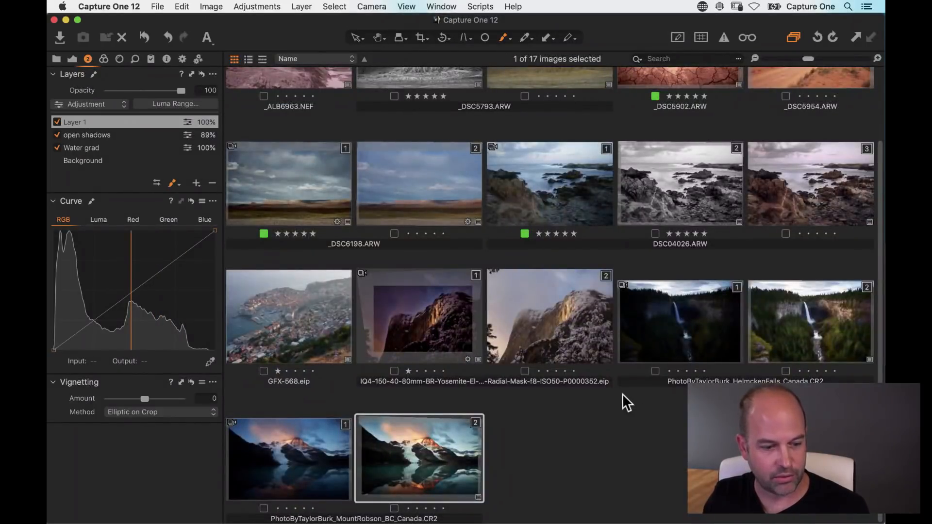
scroll(623, 398, up, 3)
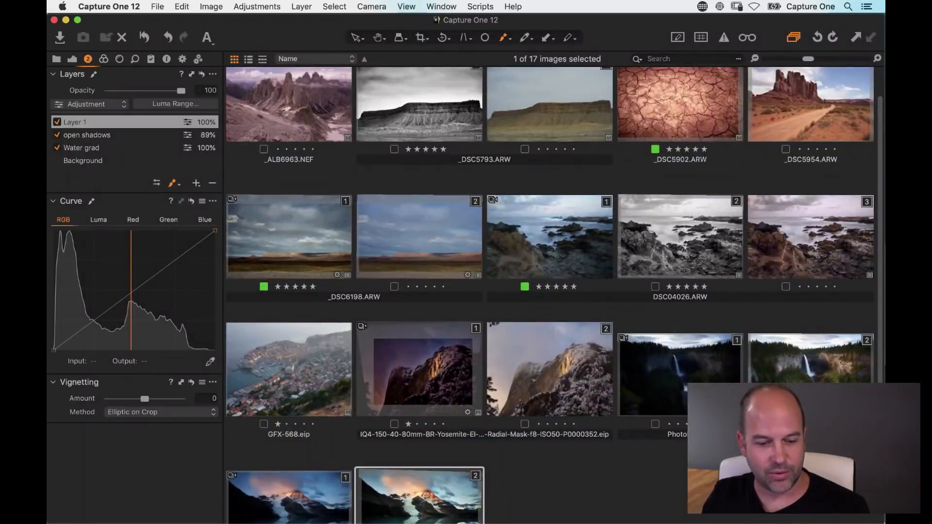
click(673, 437)
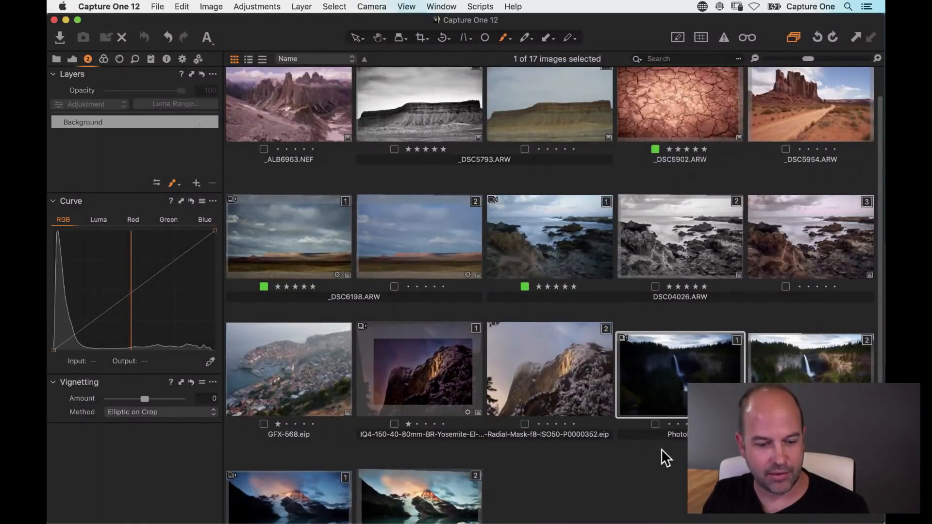
Step: Show the waterfall photo in the viewer and examine its metadata for the camera and lens information
key(alt+super+v)
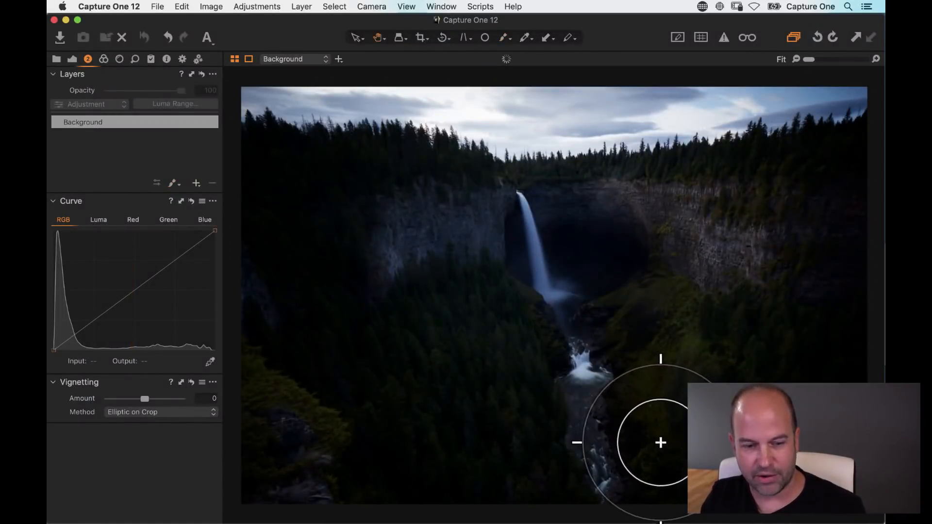
key(h)
click(71, 58)
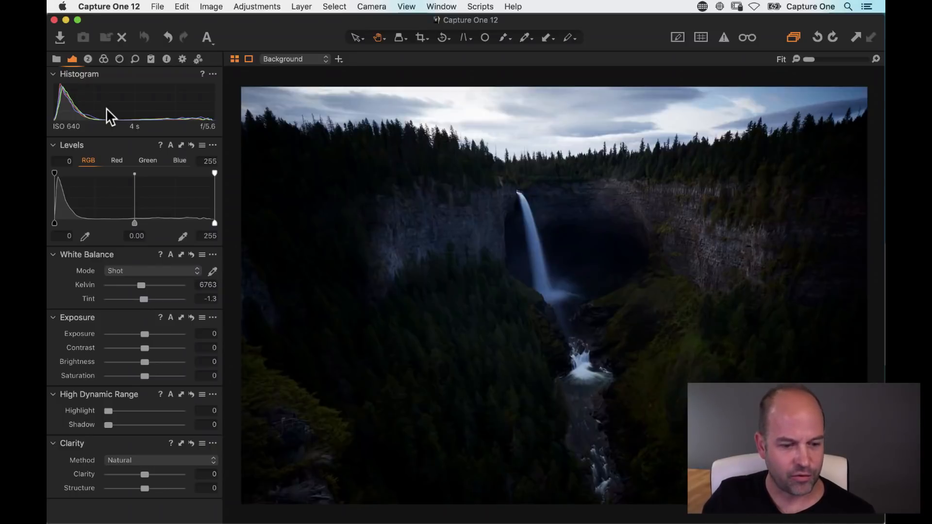
click(166, 59)
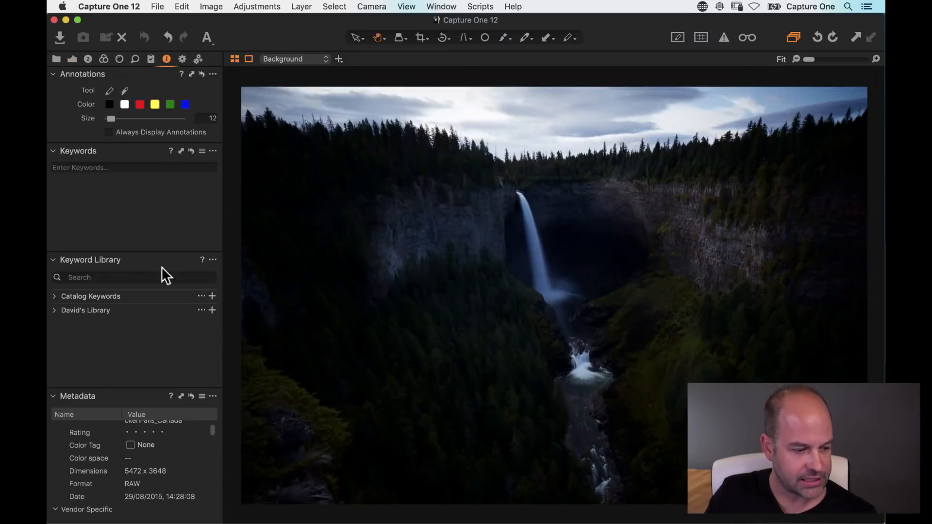
scroll(176, 459, down, 5)
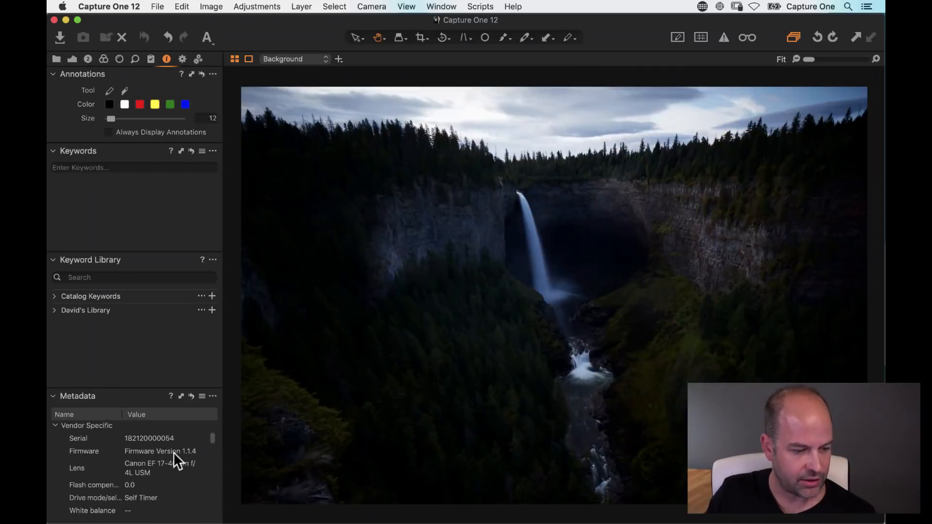
scroll(176, 459, down, 5)
scroll(177, 458, up, 4)
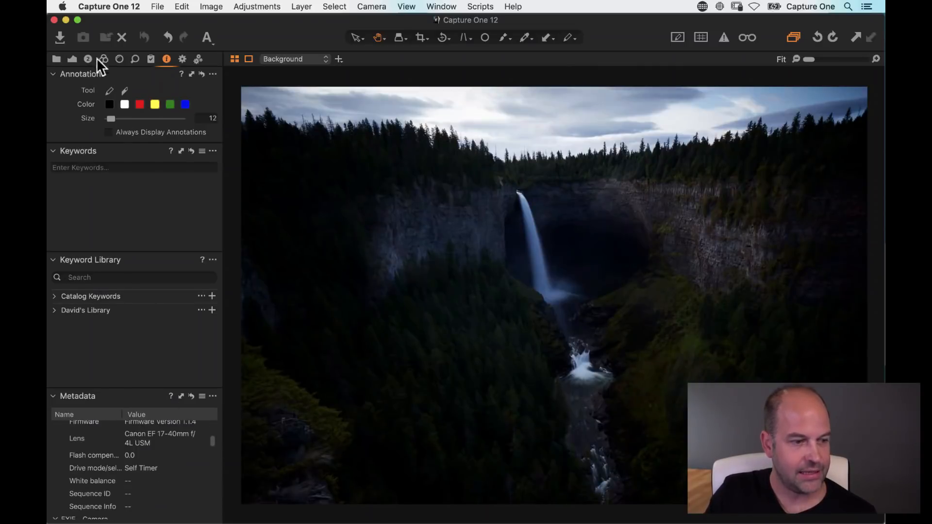
Step: Crop away the bottom strip of the waterfall photo, leaving a frame of about 40 × 24 cm
click(72, 59)
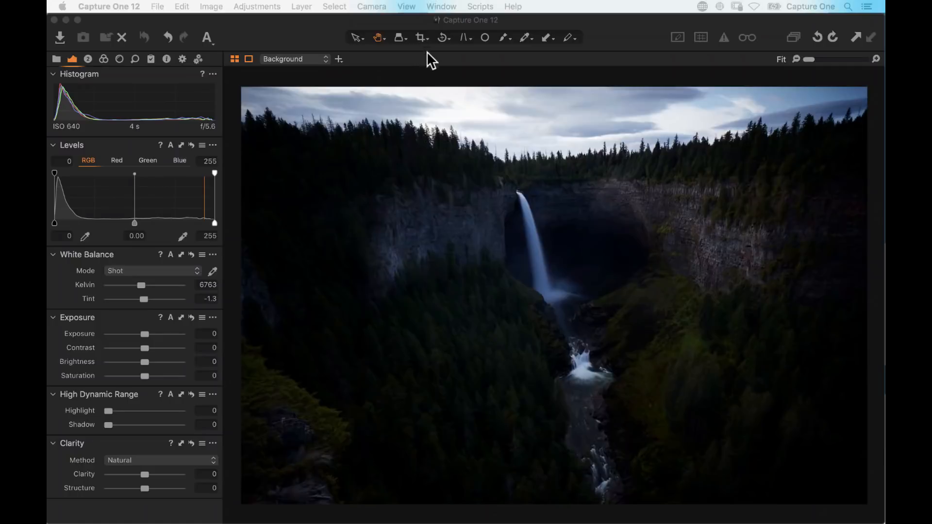
click(403, 269)
key(c)
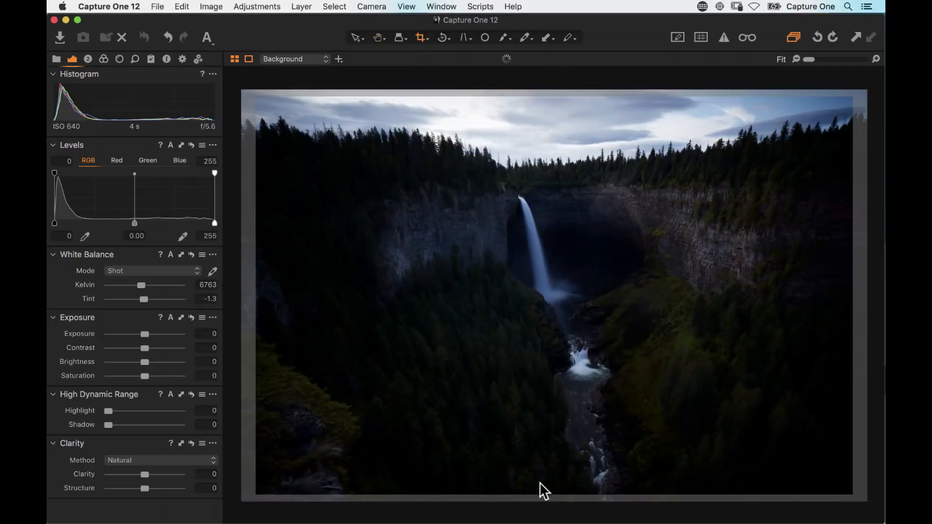
drag(539, 491, 542, 450)
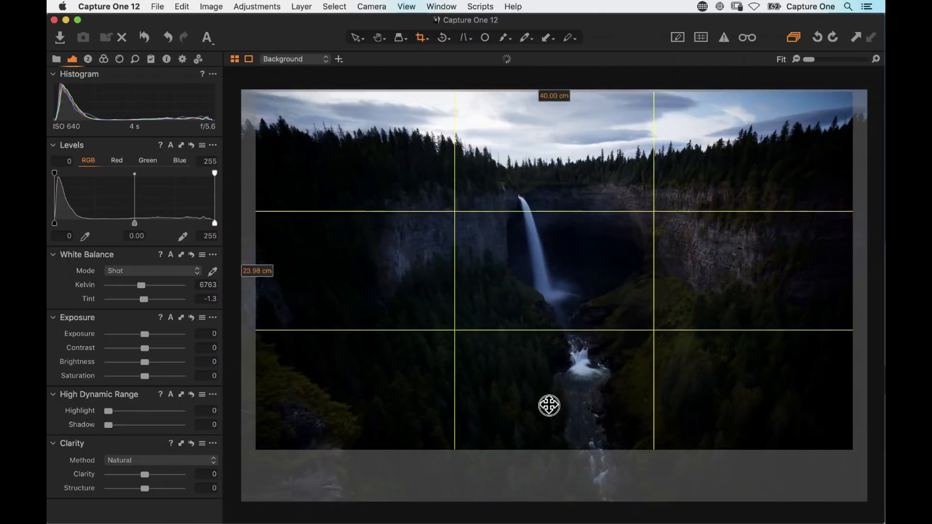
key(h)
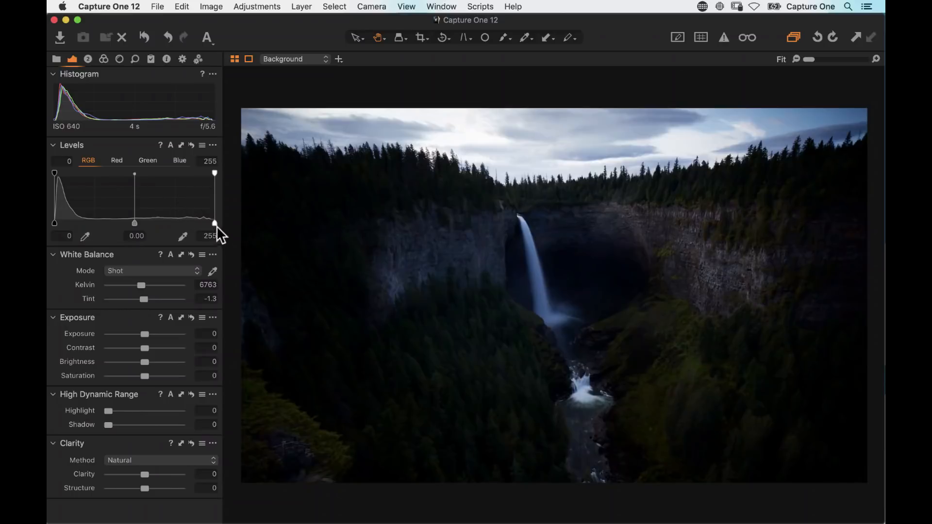
Step: Set the photo's Exposure to 1.01 and Brightness to 7, with High Dynamic Range Highlight 56 and Shadow 6
mouse_move(214, 223)
mouse_down()
mouse_move(177, 224)
mouse_move(214, 223)
mouse_up()
mouse_move(55, 223)
mouse_down()
mouse_move(66, 223)
mouse_move(46, 218)
mouse_up()
drag(145, 334, 150, 362)
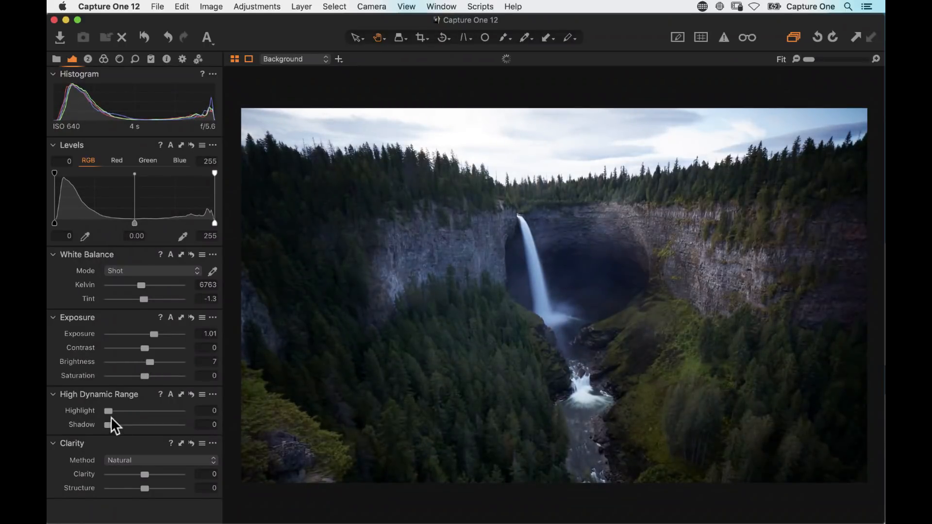
mouse_move(108, 411)
mouse_down()
mouse_move(187, 413)
mouse_move(113, 425)
mouse_up()
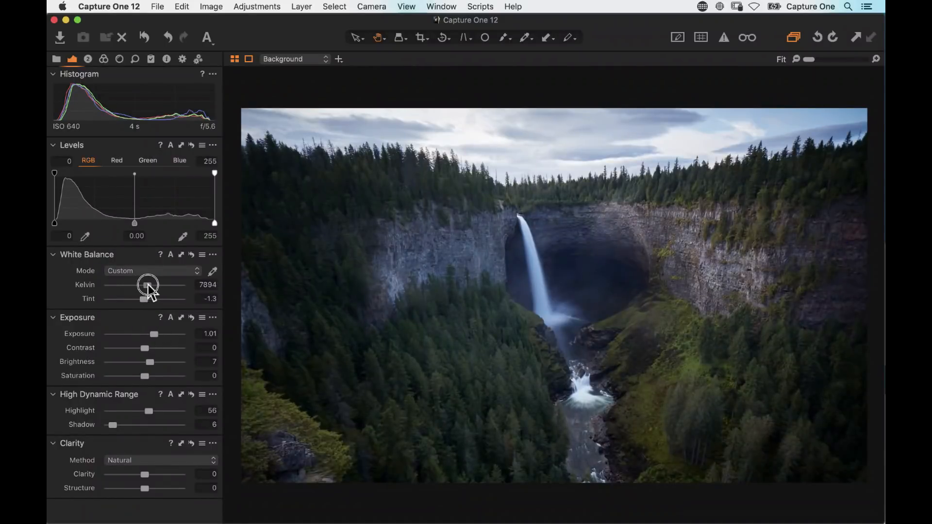
Step: Warm the white balance to 9472 Kelvin and set Clarity to 44 with the Punch method
drag(149, 291, 156, 292)
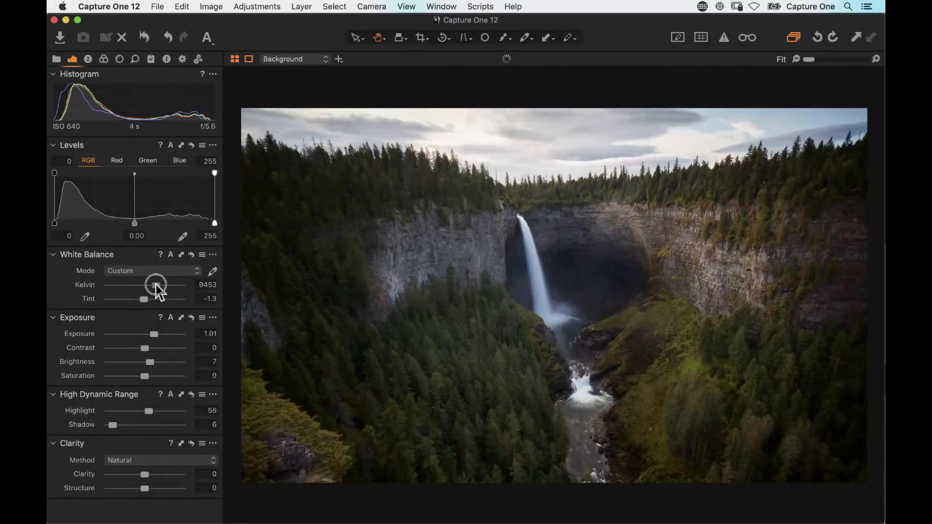
drag(156, 287, 157, 286)
click(148, 462)
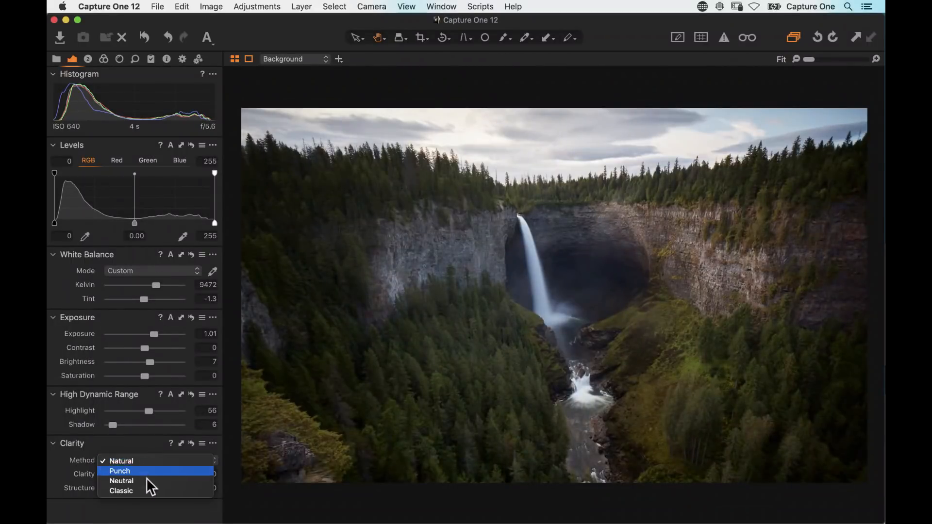
click(145, 472)
drag(144, 474, 168, 476)
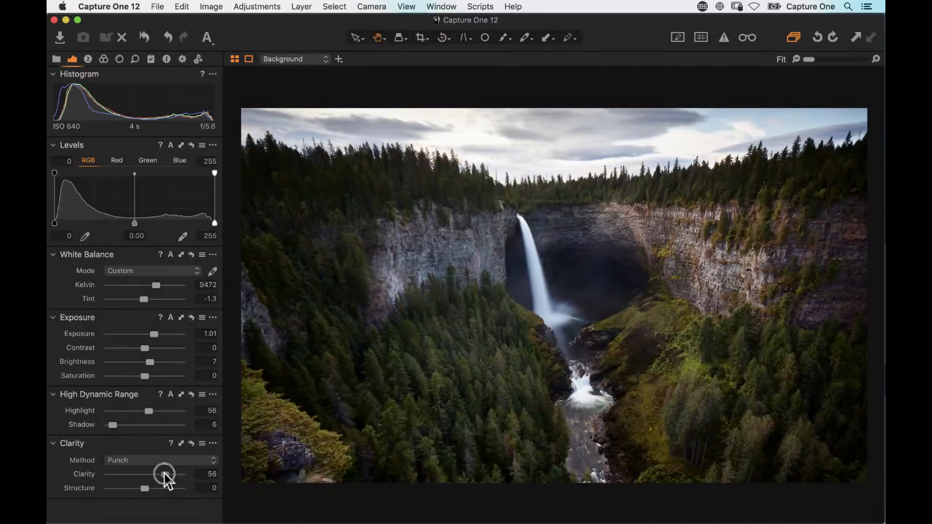
drag(165, 475, 161, 475)
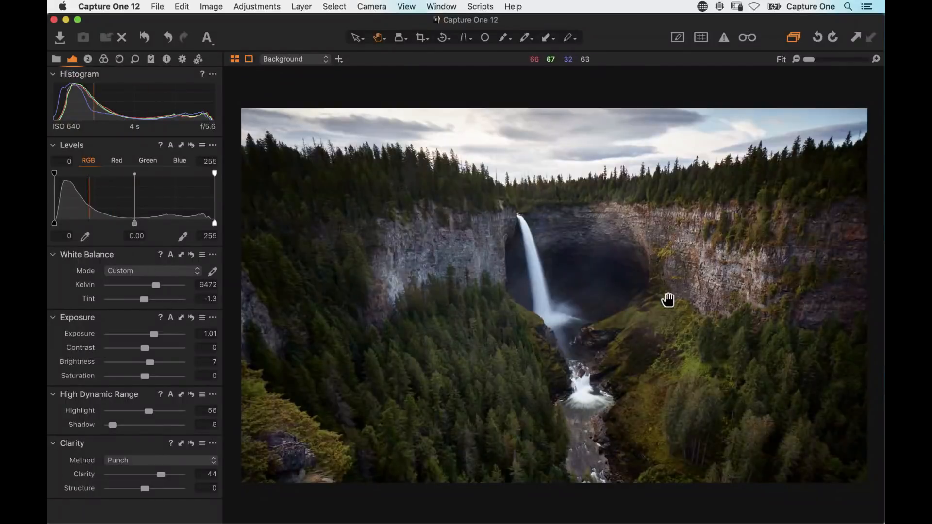
Step: Add a filled adjustment layer and name it waterfall
click(88, 59)
drag(197, 183, 200, 202)
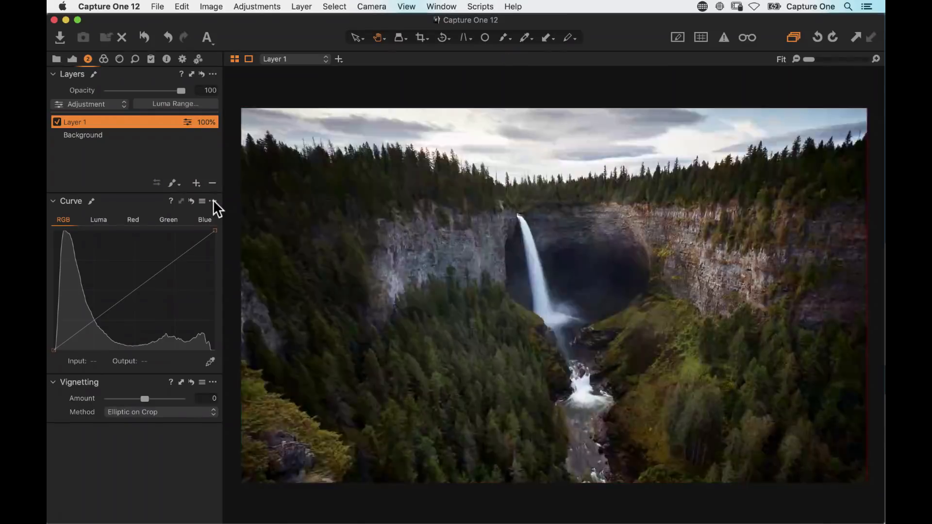
double_click(85, 121)
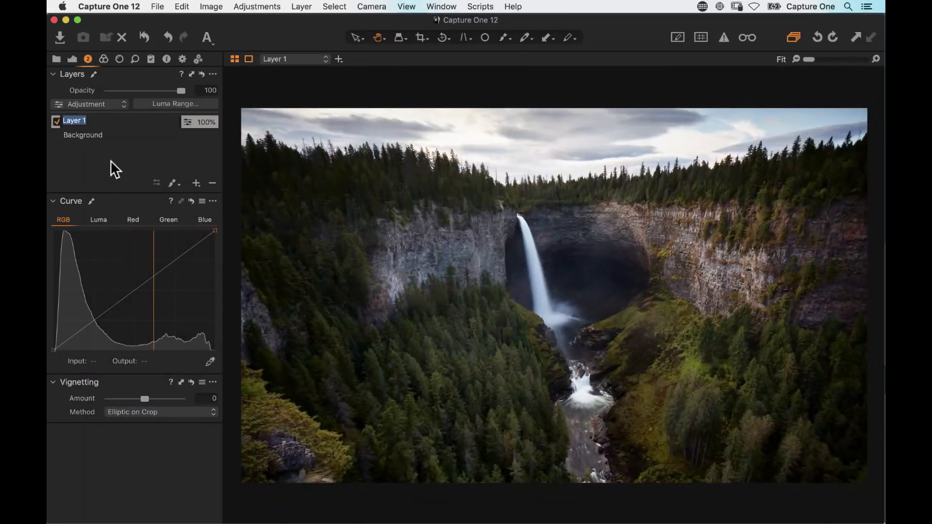
text(waterfall)
key(Return)
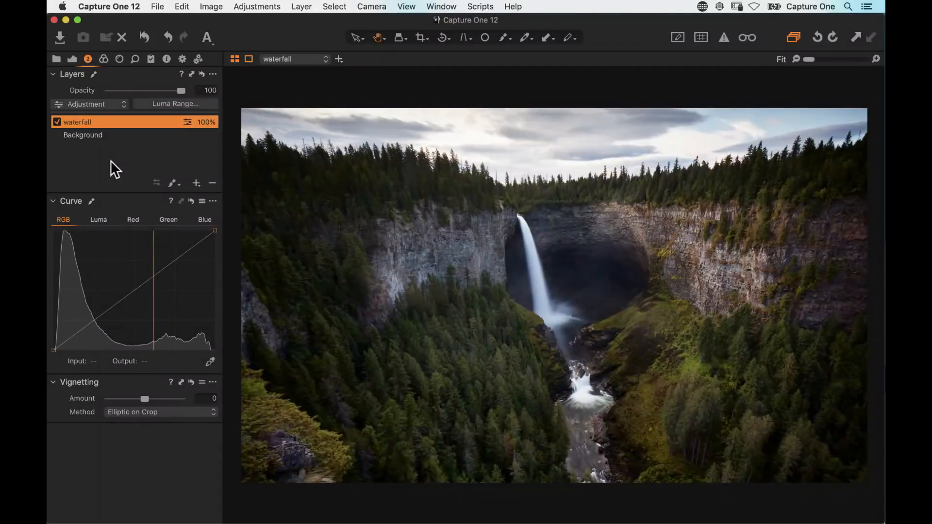
Step: Shift the waterfall layer's Master color balance toward a warm orange-yellow
click(72, 58)
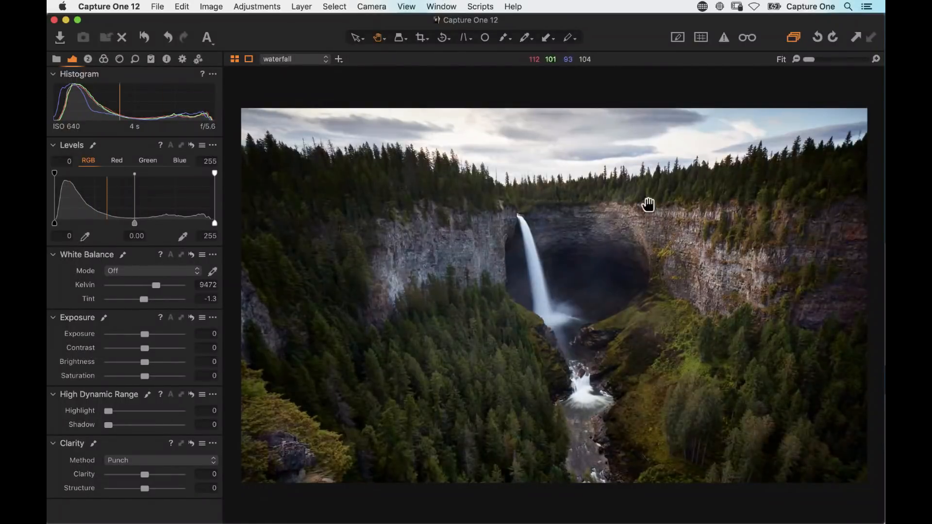
click(104, 60)
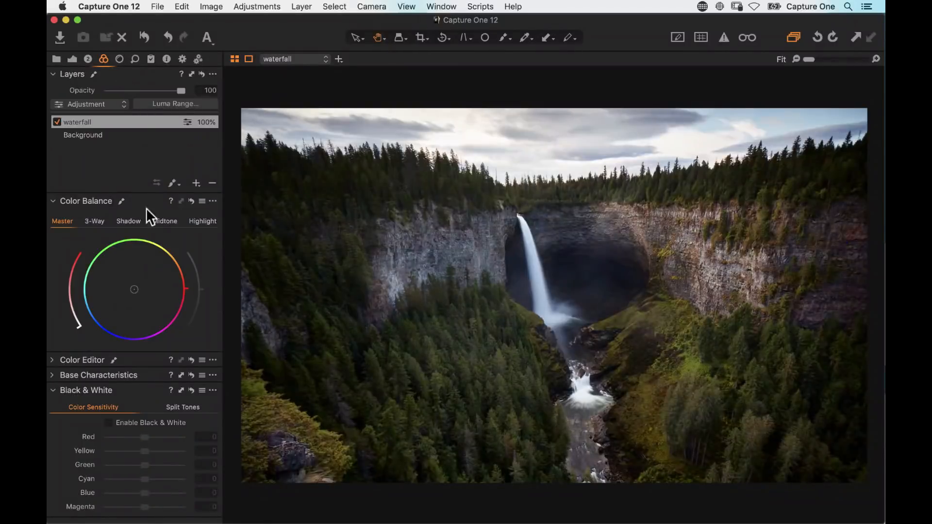
drag(135, 288, 143, 284)
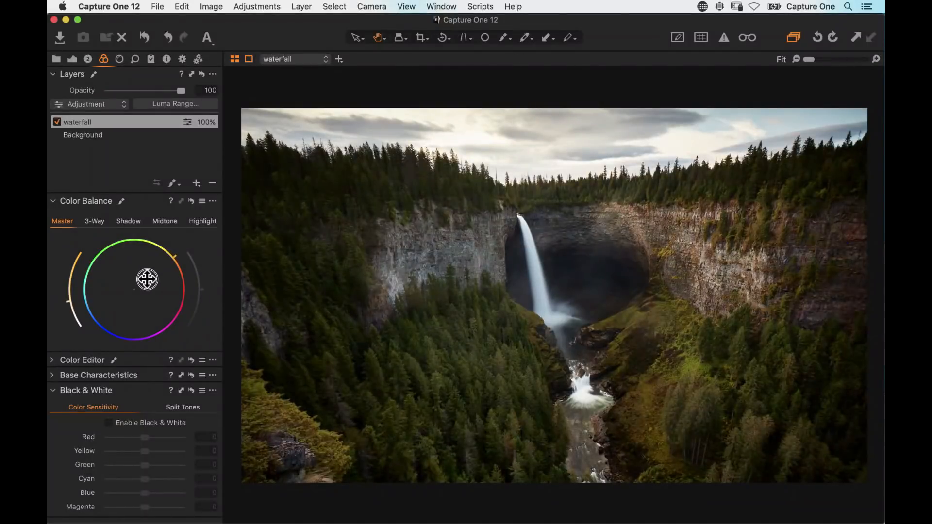
Step: On the waterfall layer, set the Clarity method to Natural with Clarity 48 and Structure 5
click(73, 60)
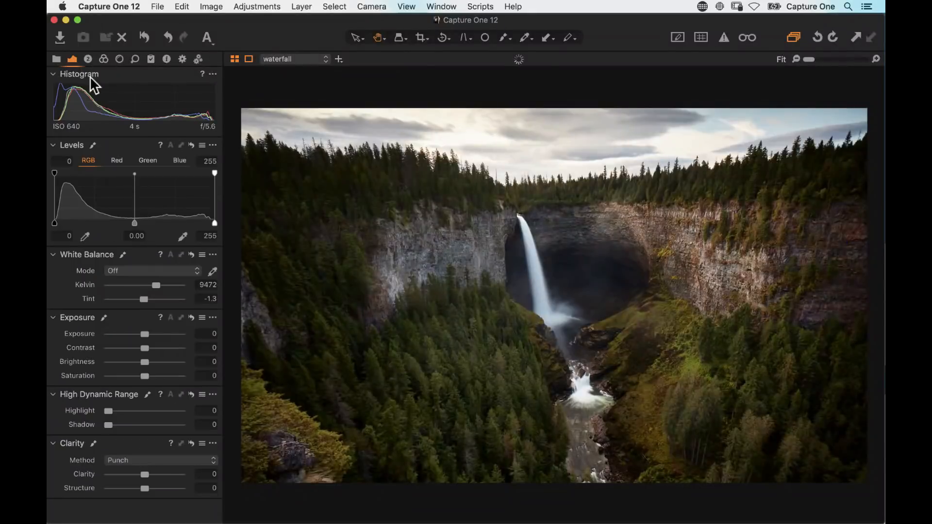
click(138, 461)
click(141, 470)
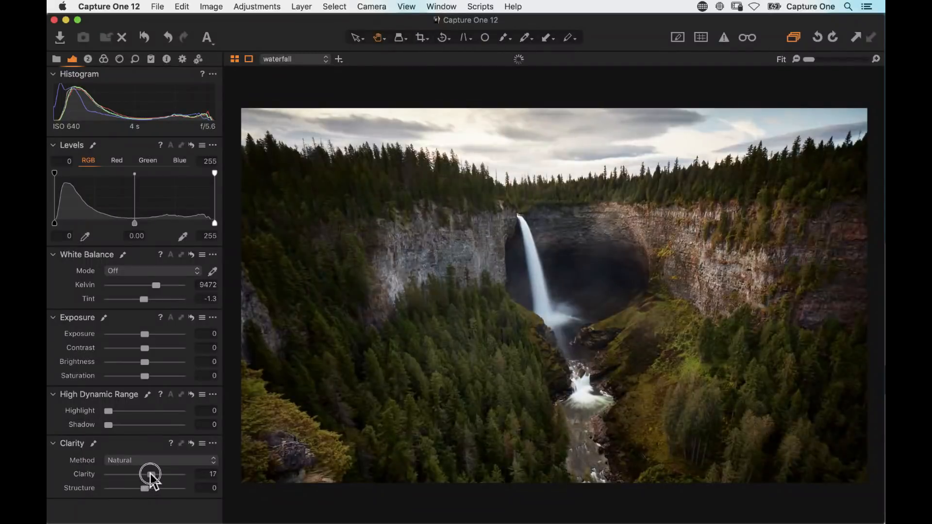
drag(153, 480, 164, 478)
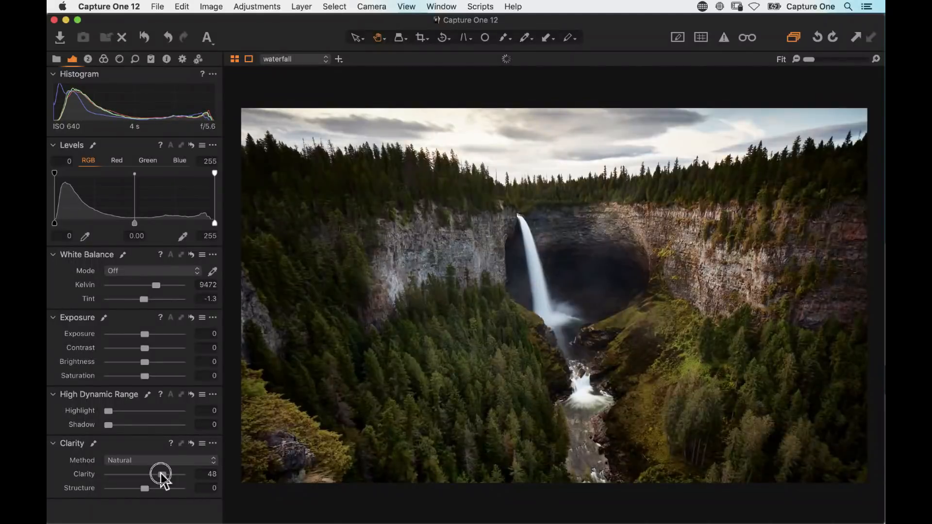
click(691, 273)
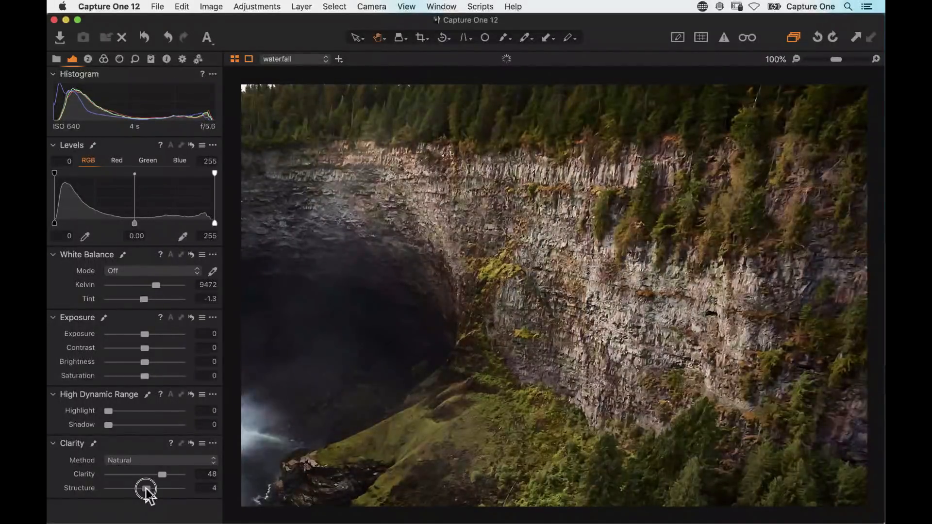
Step: Examine the detail of the cliffs, trees, slopes and falls at 100%, and return to the fitted view
drag(374, 303, 825, 277)
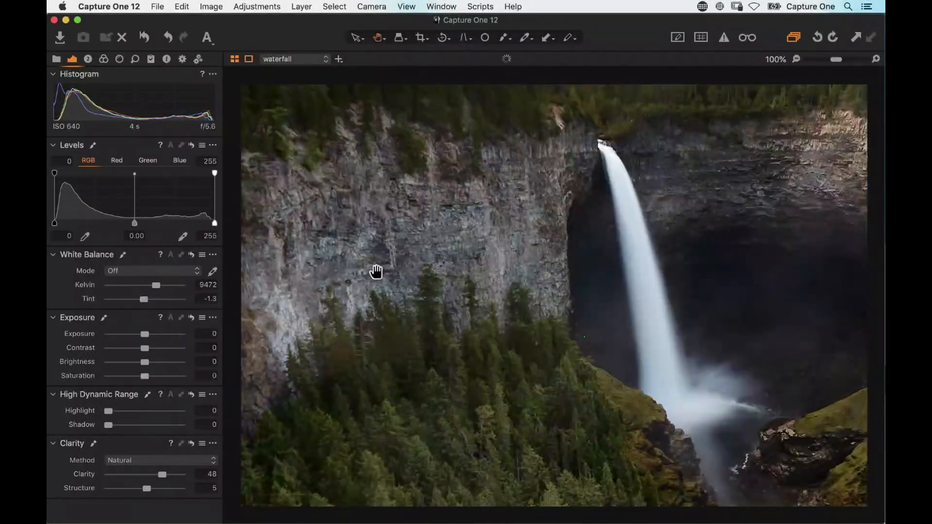
drag(376, 272, 777, 262)
drag(370, 301, 379, 160)
drag(431, 296, 408, 233)
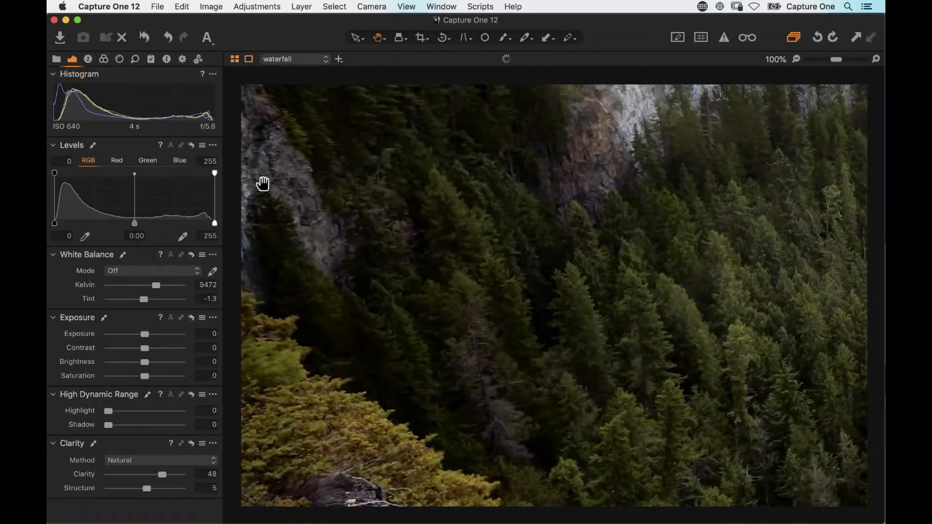
drag(547, 418, 251, 215)
drag(762, 233, 295, 287)
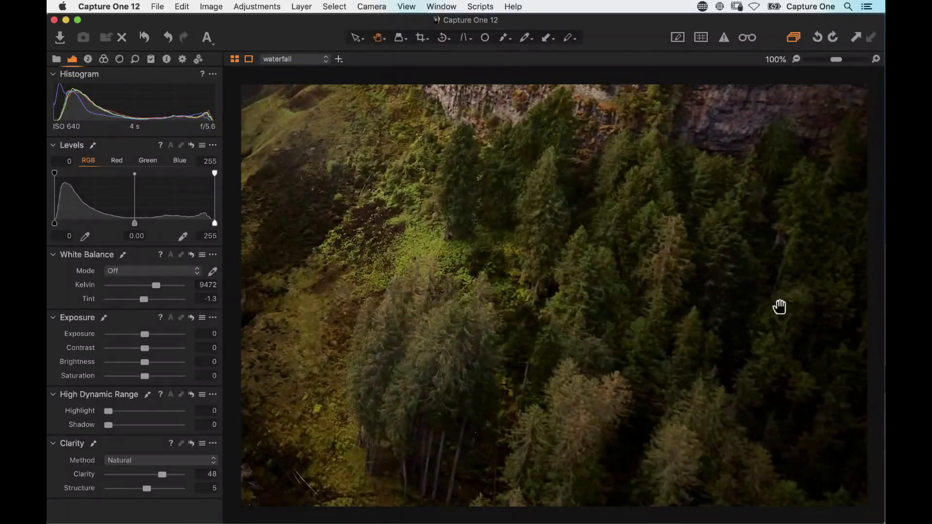
drag(487, 255, 647, 425)
drag(539, 238, 629, 490)
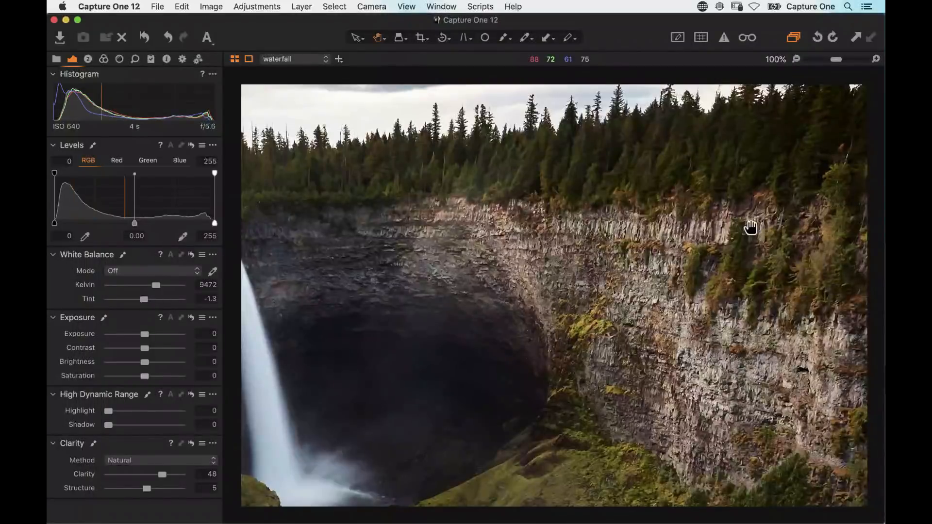
drag(550, 329, 621, 233)
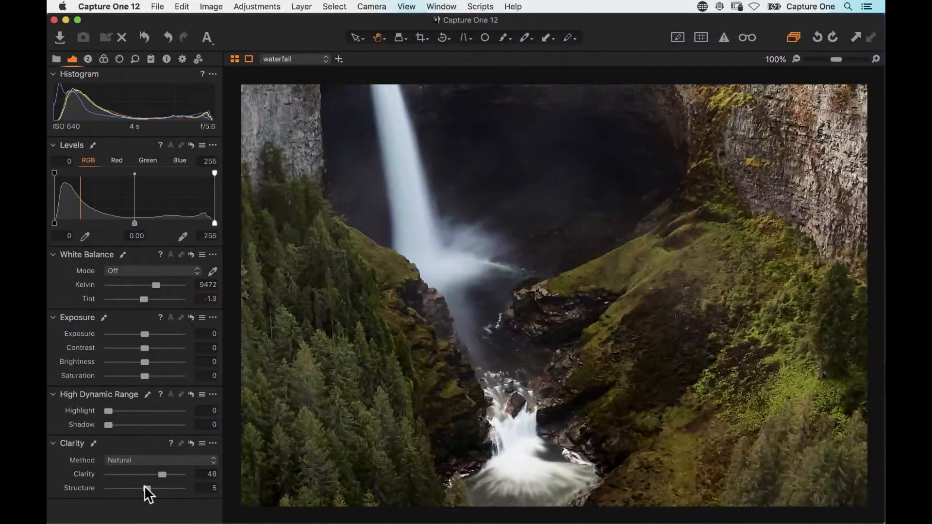
drag(566, 239, 589, 301)
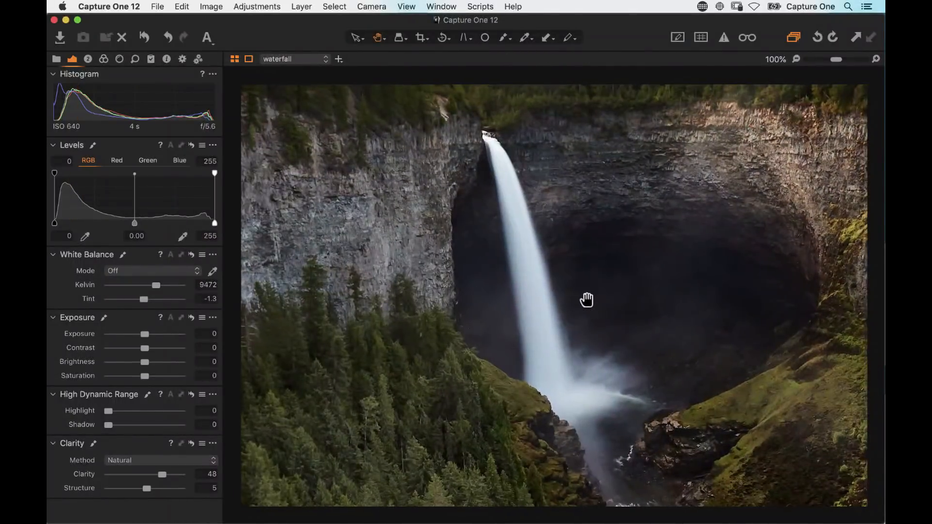
double_click(585, 298)
Step: Turn the waterfall layer off and on again to compare the photo without and with its adjustments
click(88, 59)
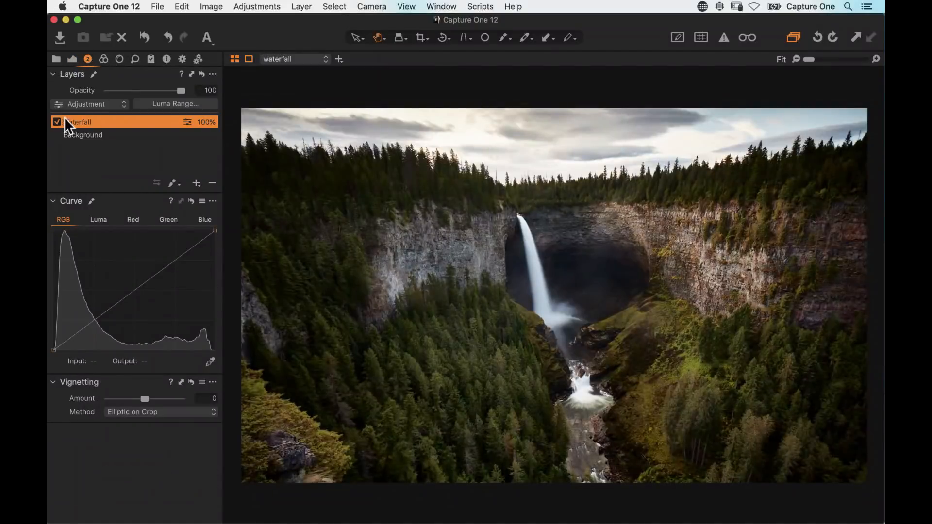
click(57, 121)
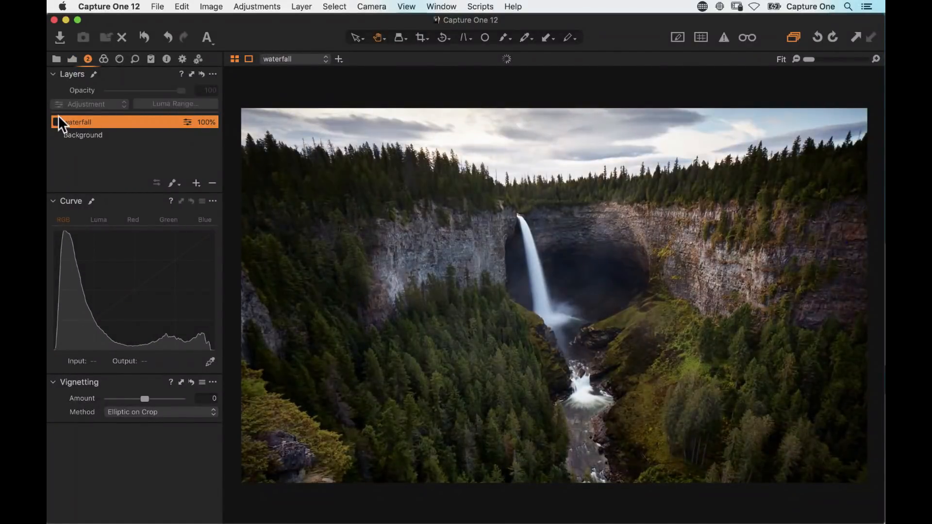
click(56, 123)
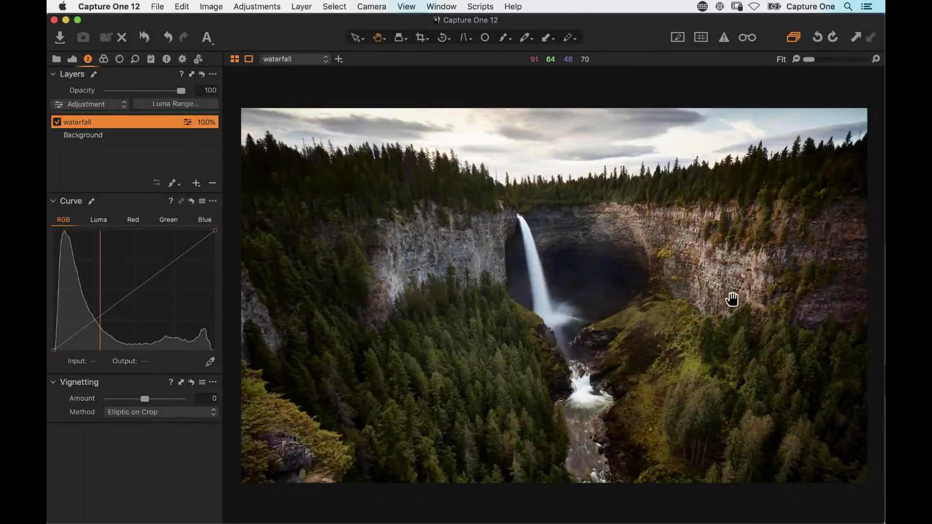
Step: Clear the waterfall layer's mask and set the mask brush to flow 8 and size 457
right_click(82, 122)
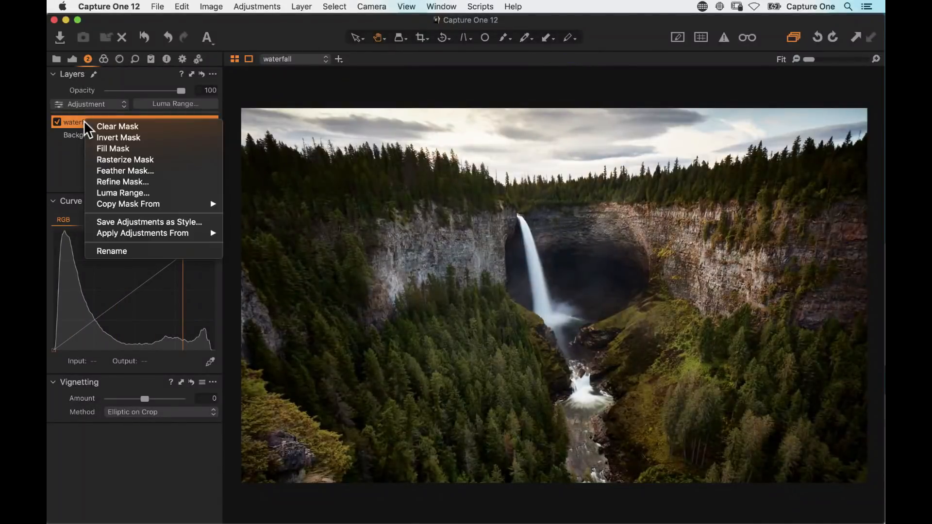
click(153, 126)
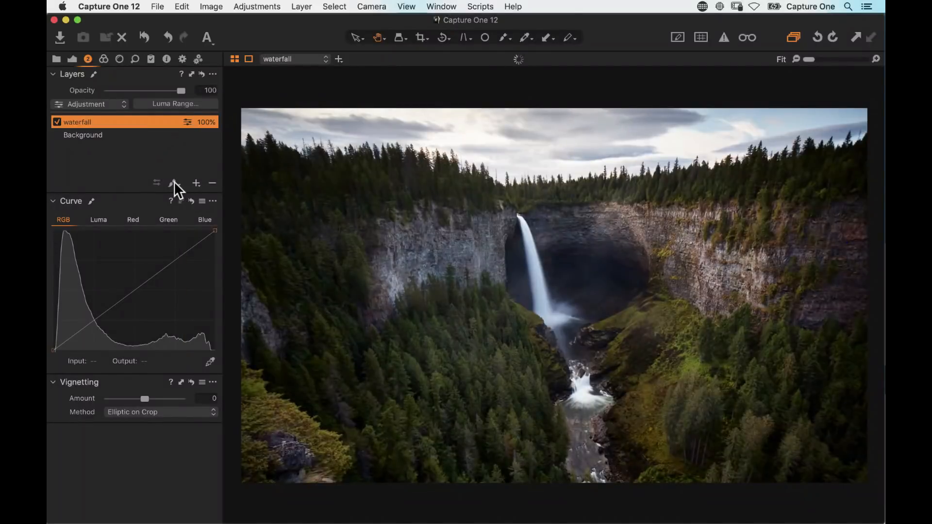
right_click(508, 237)
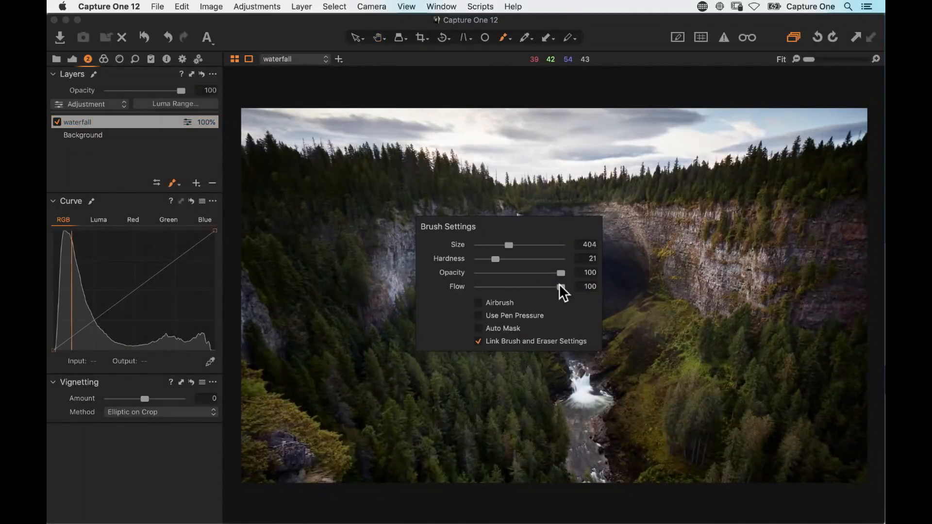
mouse_move(559, 286)
mouse_down()
mouse_move(465, 296)
mouse_move(491, 294)
mouse_move(482, 294)
mouse_up()
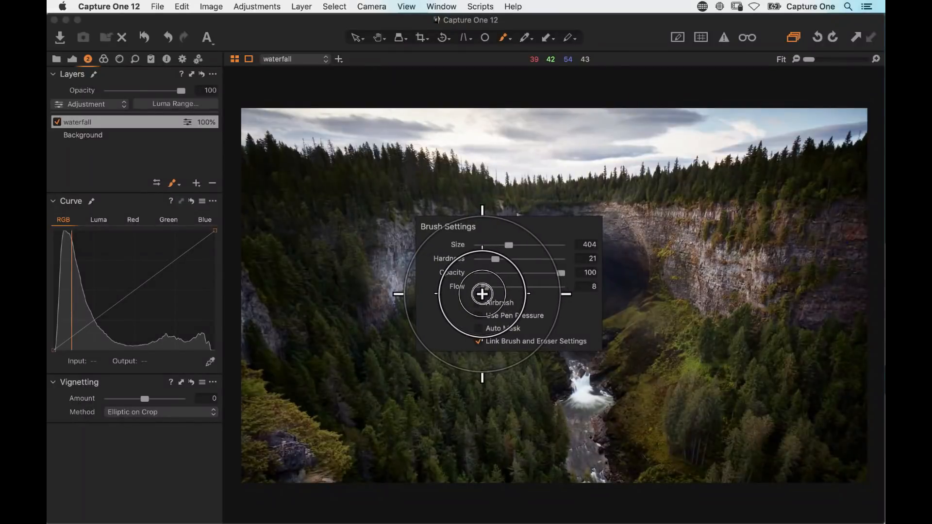
drag(505, 249, 508, 252)
click(651, 241)
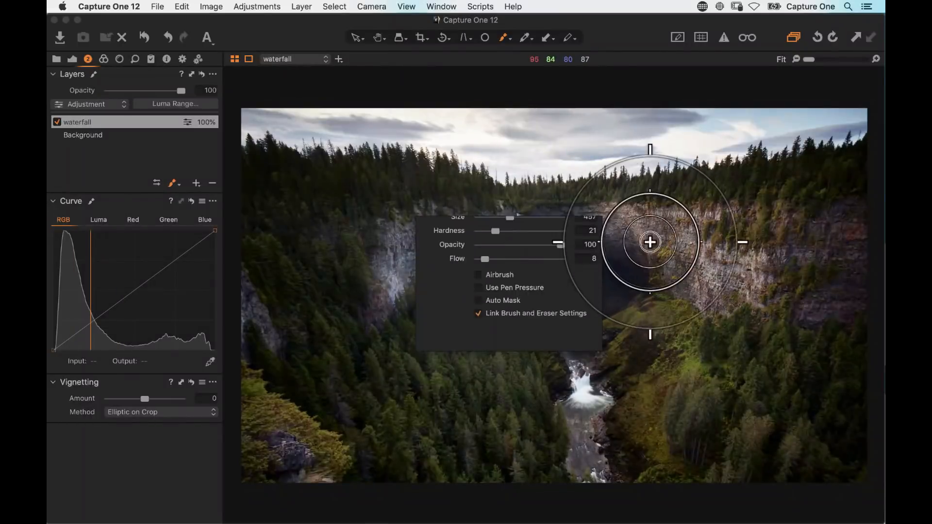
Step: Brush the waterfall layer's mask over the falls, surrounding cliffs and river gorge, and compare the photo without and with the layer
mouse_move(651, 240)
mouse_down()
mouse_move(482, 238)
mouse_move(413, 251)
mouse_move(567, 274)
mouse_move(609, 315)
mouse_move(617, 381)
mouse_move(592, 422)
mouse_move(620, 448)
mouse_move(636, 448)
mouse_move(670, 326)
mouse_move(703, 285)
mouse_move(667, 250)
mouse_move(468, 256)
mouse_move(437, 241)
mouse_move(412, 247)
mouse_move(400, 273)
mouse_move(570, 251)
mouse_move(587, 299)
mouse_move(520, 262)
mouse_move(586, 298)
mouse_move(618, 295)
mouse_move(573, 252)
mouse_move(654, 272)
mouse_move(670, 262)
mouse_move(717, 265)
mouse_move(662, 338)
mouse_move(650, 313)
mouse_move(602, 287)
mouse_move(448, 244)
mouse_move(402, 263)
mouse_move(508, 247)
mouse_move(420, 261)
mouse_move(464, 250)
mouse_up()
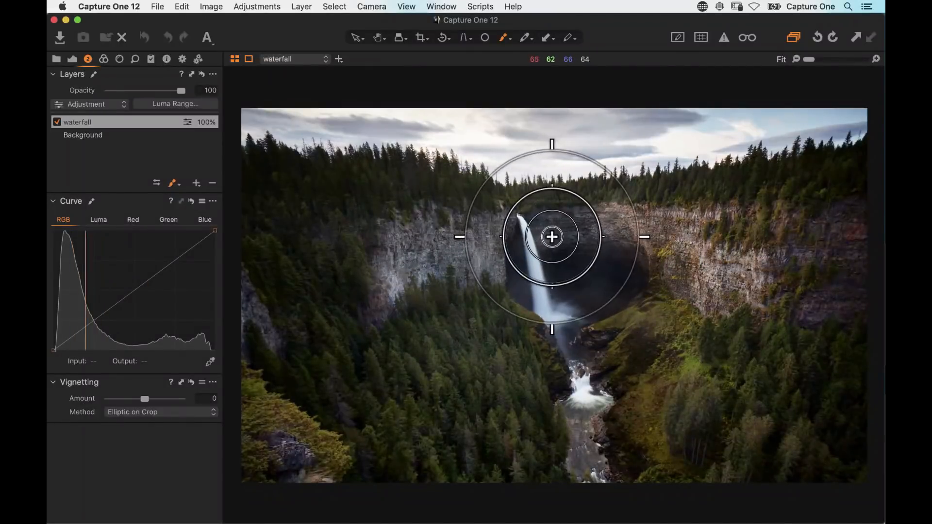
mouse_move(552, 237)
mouse_down()
mouse_move(685, 251)
mouse_move(732, 285)
mouse_move(603, 394)
mouse_move(567, 276)
mouse_move(520, 245)
mouse_move(589, 362)
mouse_up()
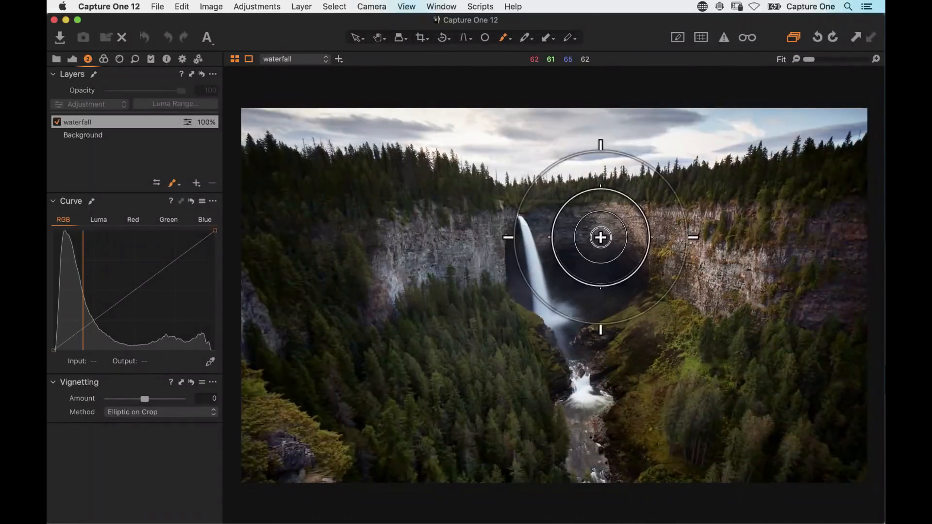
mouse_move(600, 238)
mouse_down()
mouse_move(538, 254)
mouse_move(495, 235)
mouse_move(443, 255)
mouse_move(667, 230)
mouse_move(730, 248)
mouse_move(734, 276)
mouse_move(690, 329)
mouse_move(620, 452)
mouse_move(592, 456)
mouse_move(594, 391)
mouse_up()
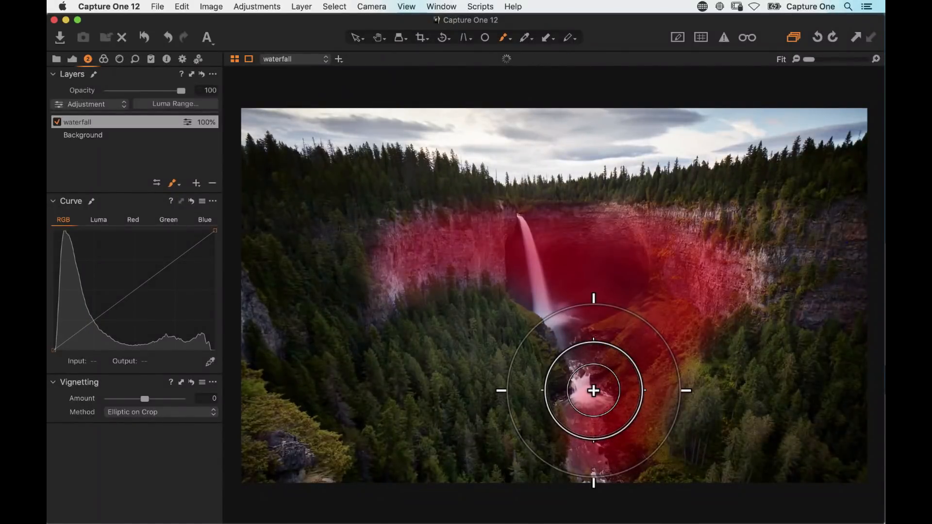
mouse_move(594, 391)
mouse_down()
mouse_move(558, 298)
mouse_move(508, 279)
mouse_move(539, 308)
mouse_move(575, 371)
mouse_move(635, 427)
mouse_move(733, 250)
mouse_move(463, 254)
mouse_move(443, 246)
mouse_move(633, 223)
mouse_move(707, 250)
mouse_move(488, 232)
mouse_up()
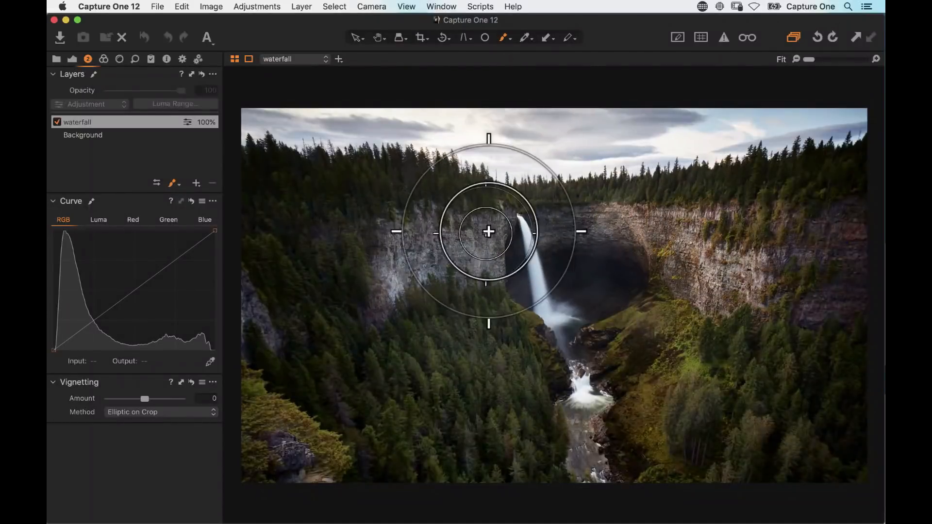
click(57, 122)
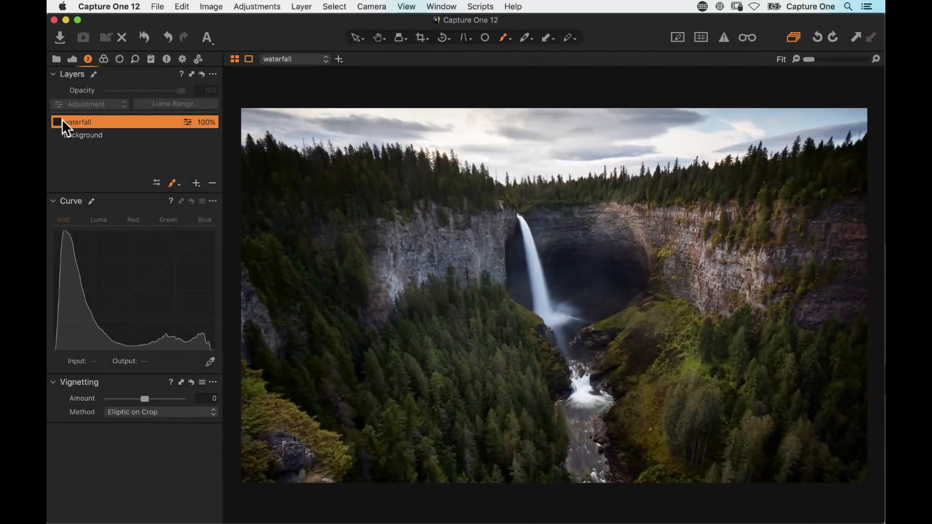
click(57, 121)
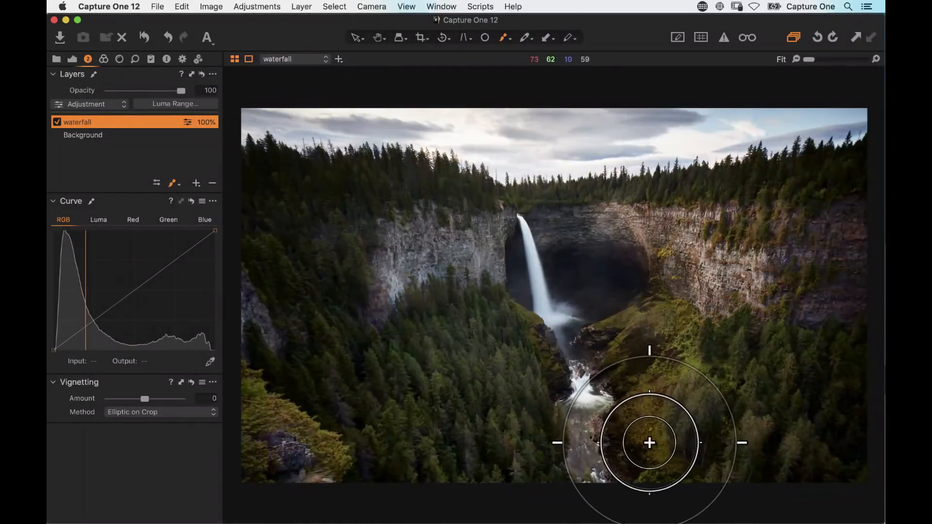
Step: Add a new adjustment layer named "opposite of Watwerfall"
click(193, 184)
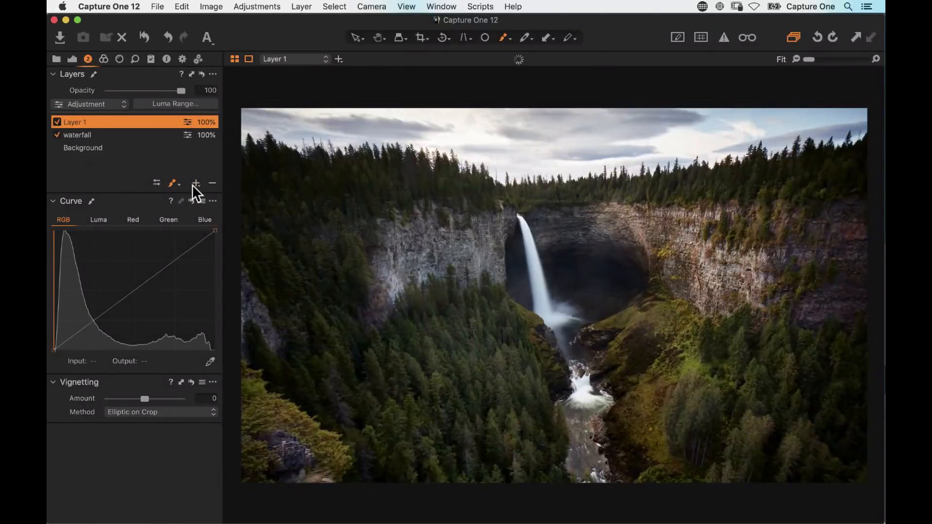
text(oppos)
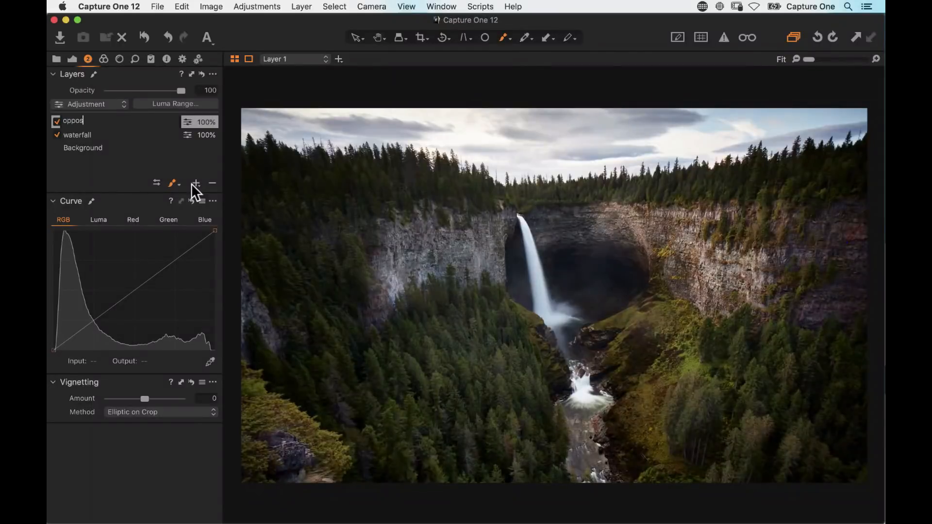
text(ite of Watewrf)
key(BackSpace)
key(BackSpace)
key(BackSpace)
key(BackSpace)
key(BackSpace)
key(BackSpace)
key(BackSpace)
text(werfall)
key(Return)
Step: Copy the waterfall layer's mask to the "opposite of Watwerfall" layer and invert it there
right_click(127, 122)
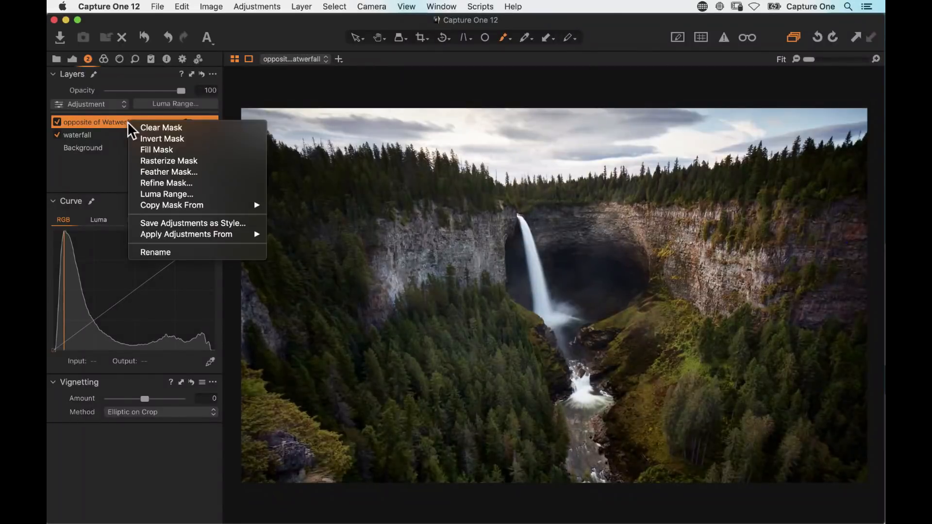
mouse_move(192, 206)
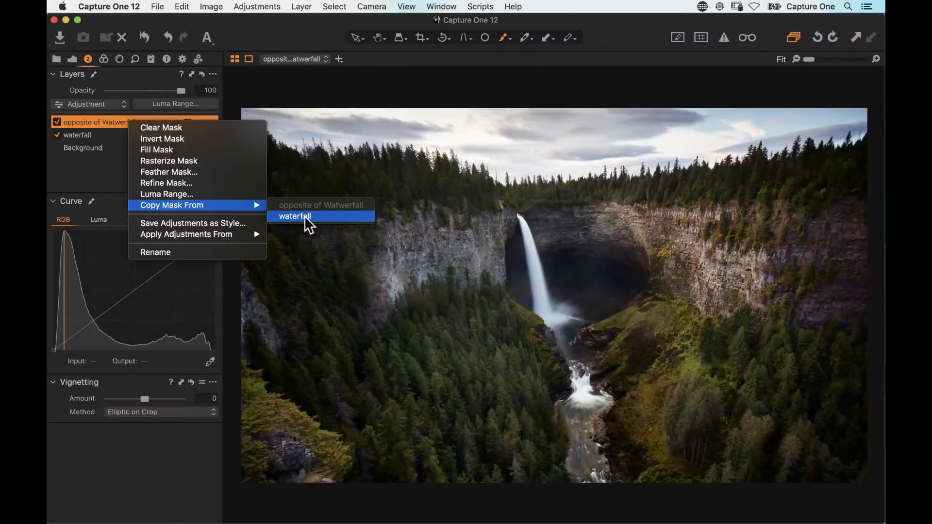
click(308, 217)
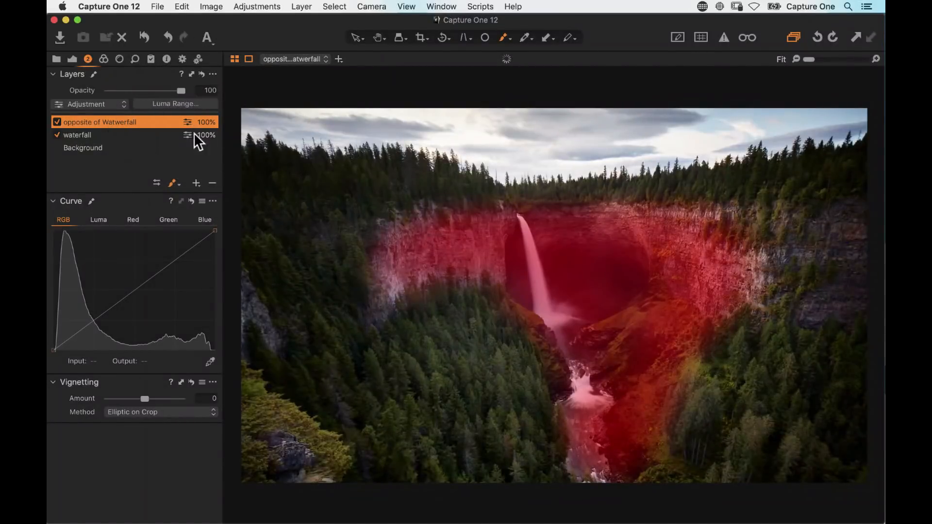
right_click(125, 120)
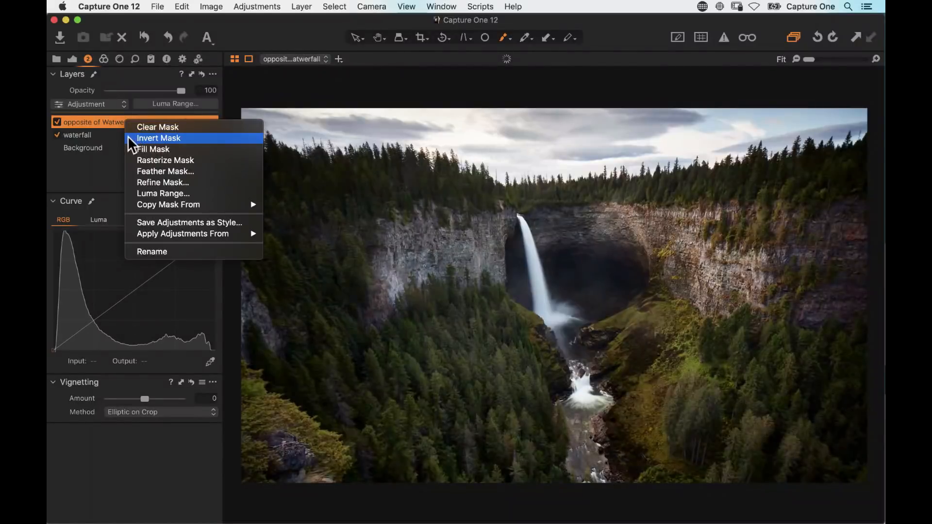
click(129, 138)
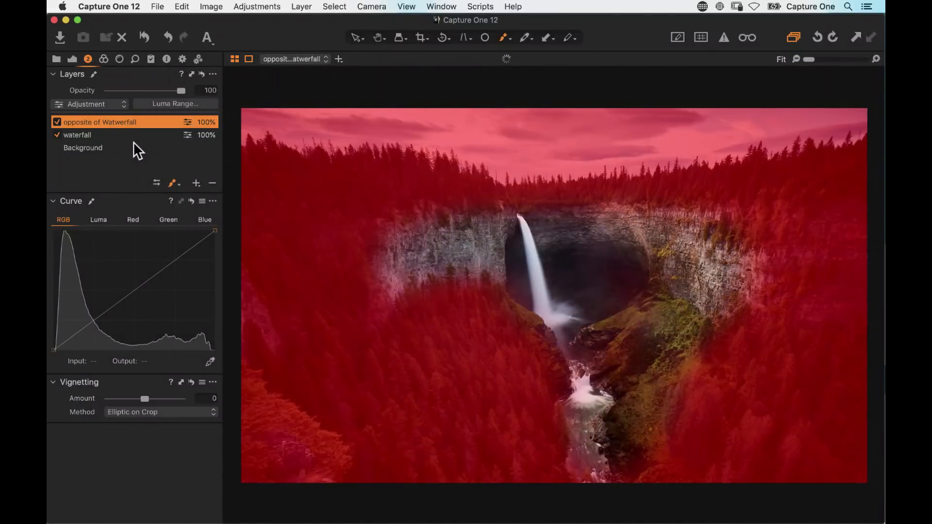
Step: Darken the "opposite of Watwerfall" layer with Exposure -0.25 and Brightness -3
click(72, 59)
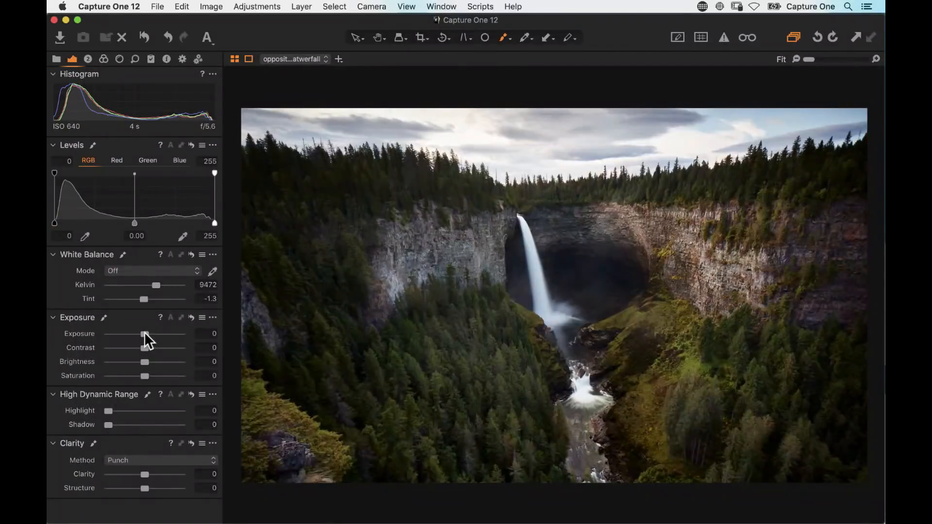
drag(145, 332, 141, 361)
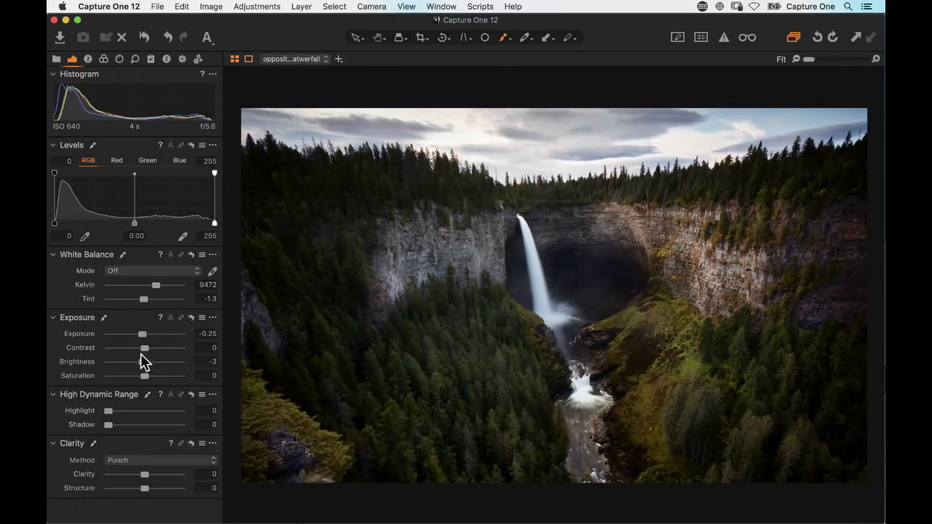
Step: Set the waterfall layer's Brightness to 11
click(88, 60)
click(97, 135)
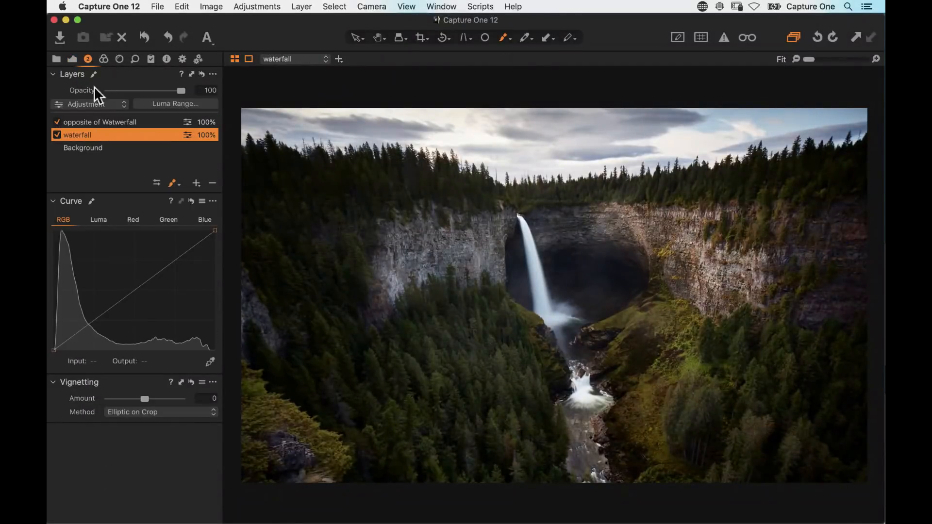
click(73, 59)
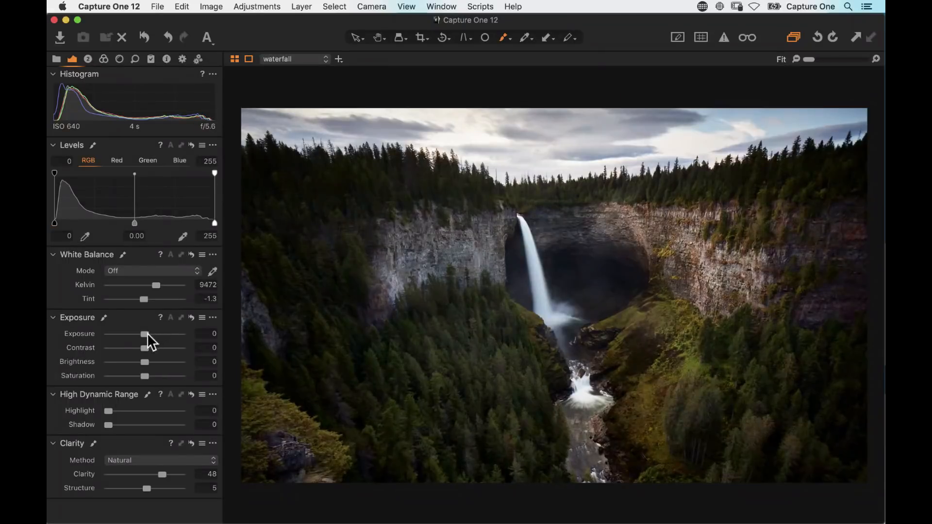
drag(146, 362, 153, 363)
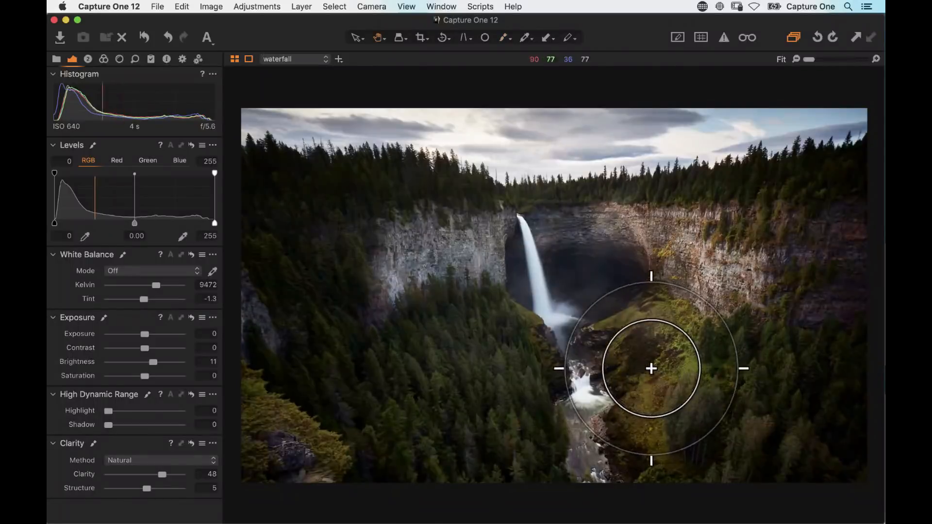
Step: Switch to the Pan tool and make the "opposite of Watwerfall" layer the active one
key(h)
click(301, 62)
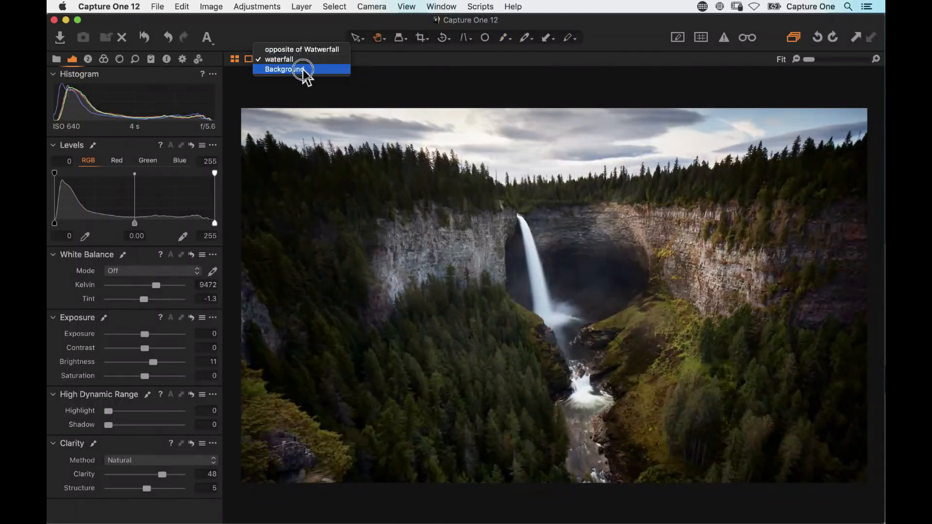
click(302, 49)
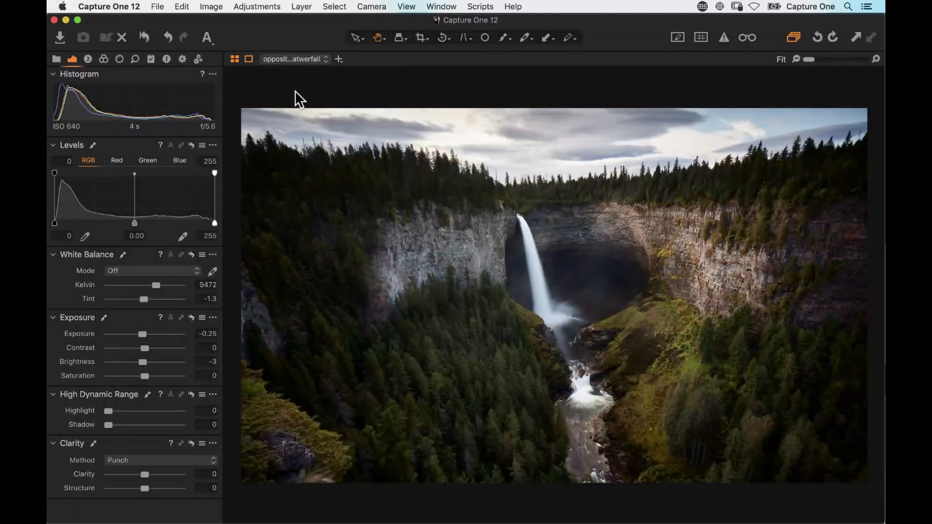
click(296, 59)
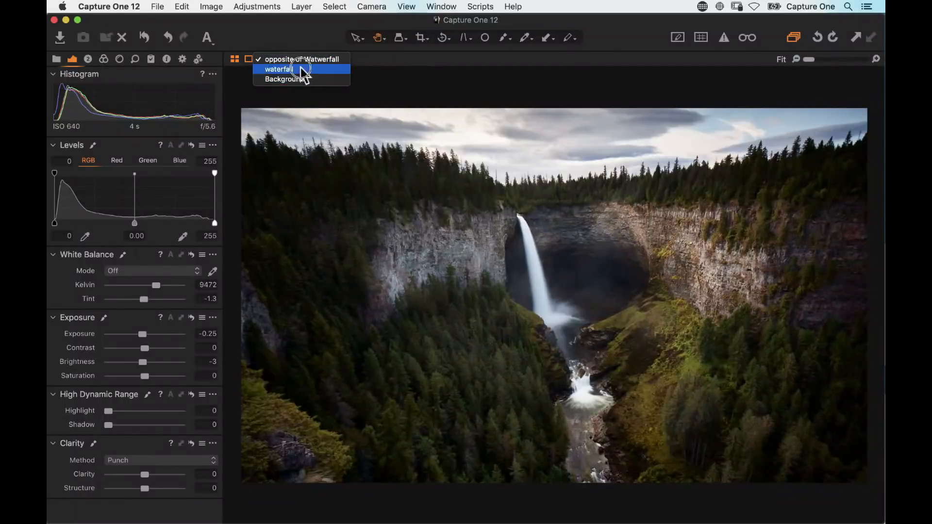
click(204, 183)
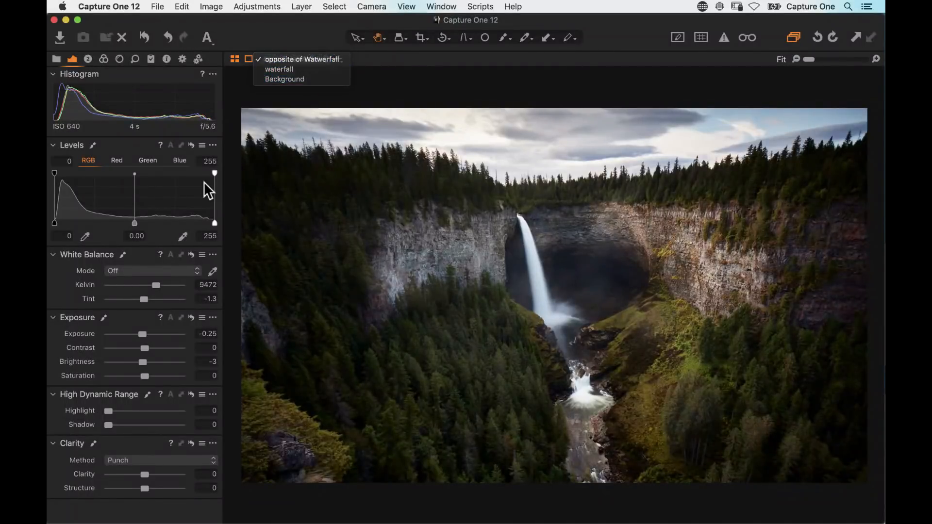
Step: Temporarily reset all layers to compare the photo without and with the local adjustments
click(88, 58)
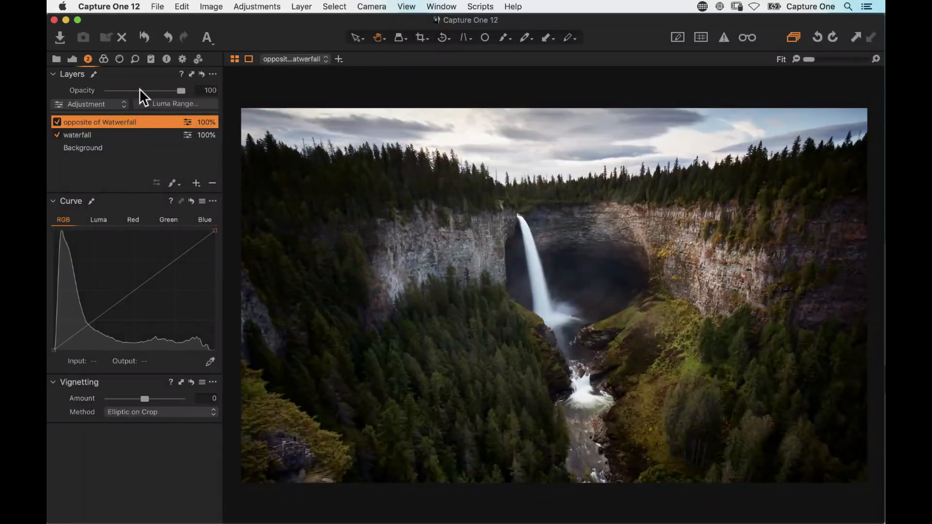
click(201, 74)
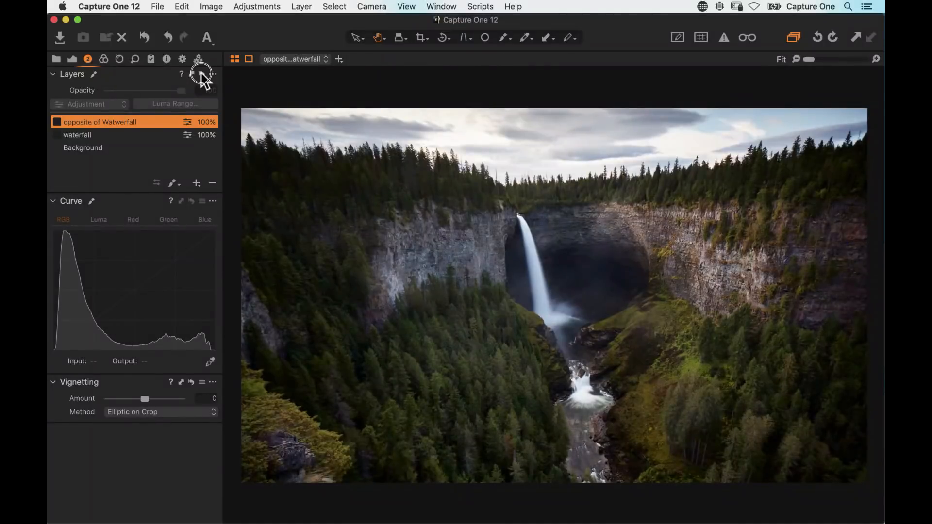
click(202, 74)
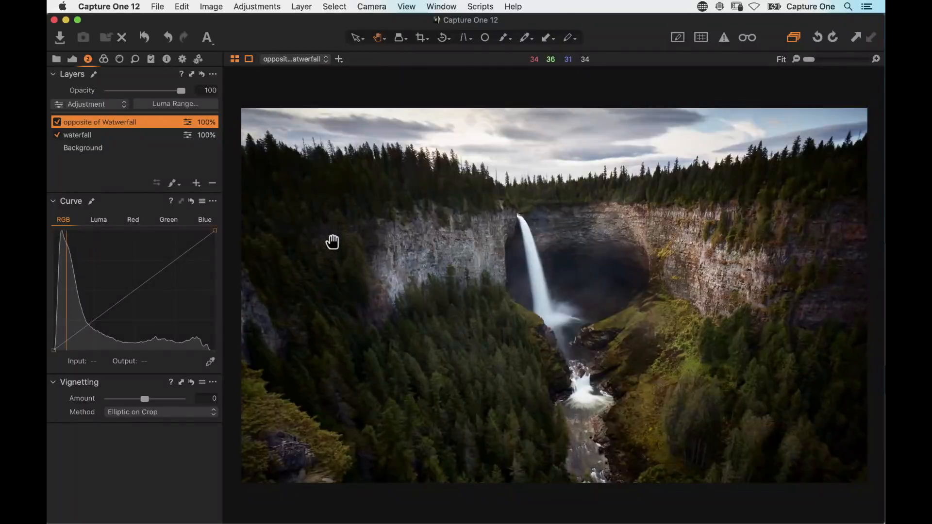
Step: Activate the mask brush and review its settings for size, hardness, opacity, flow and pen pressure
click(73, 59)
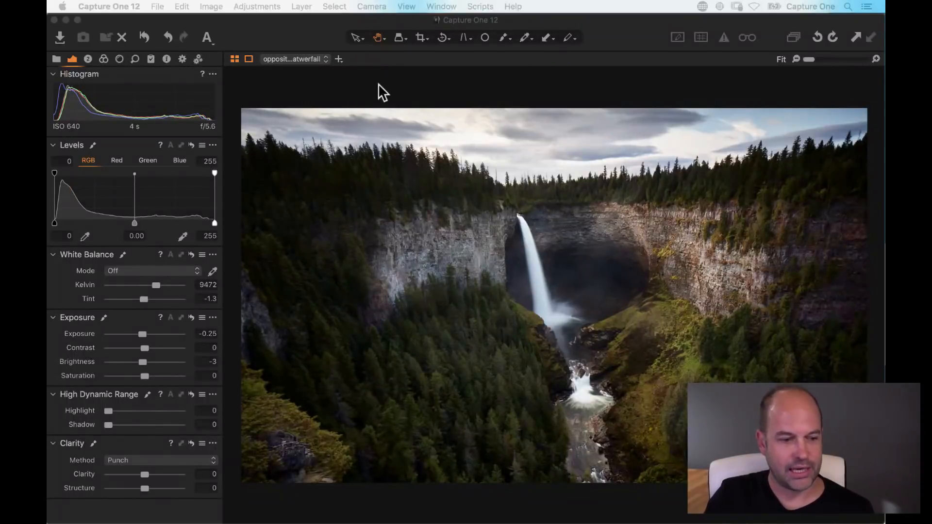
click(371, 178)
key(b)
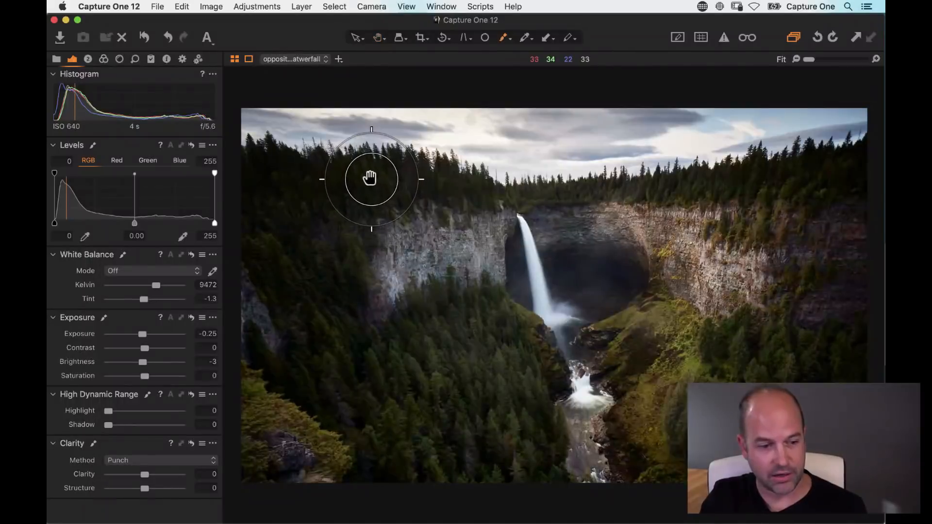
right_click(371, 180)
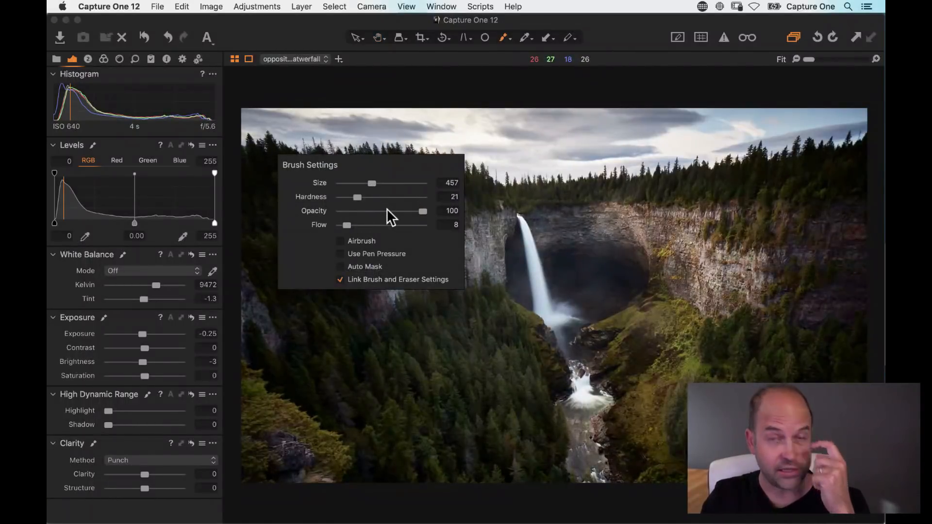
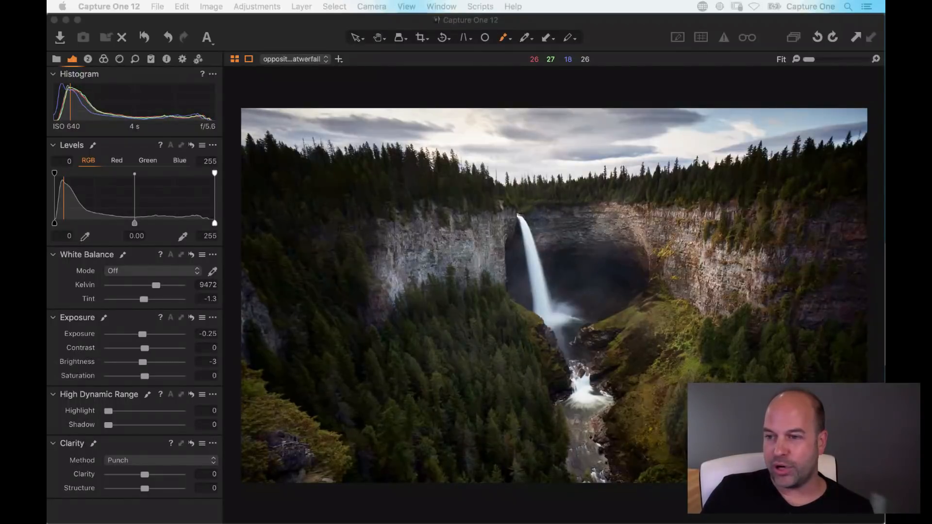
click(400, 276)
right_click(376, 266)
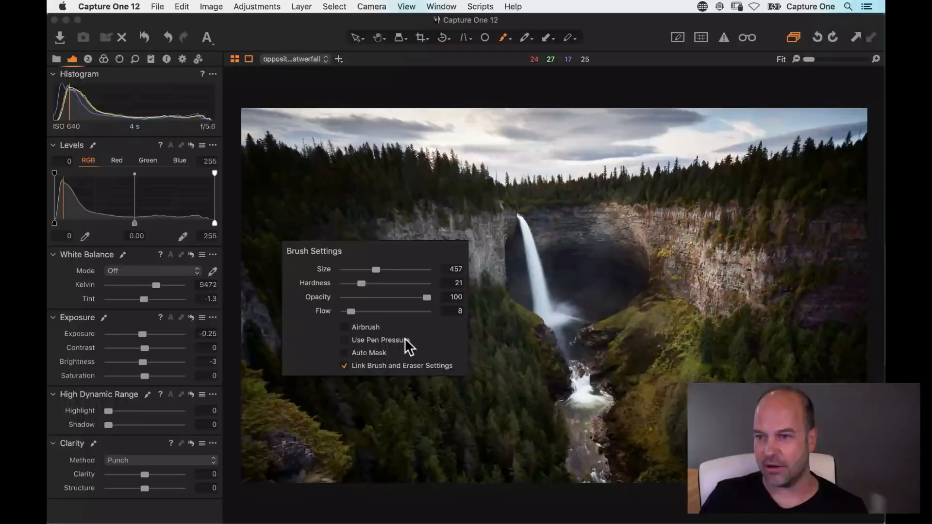
Step: Close the brush settings, make the waterfall layer active and adjust its white balance to 9386 Kelvin
key(Escape)
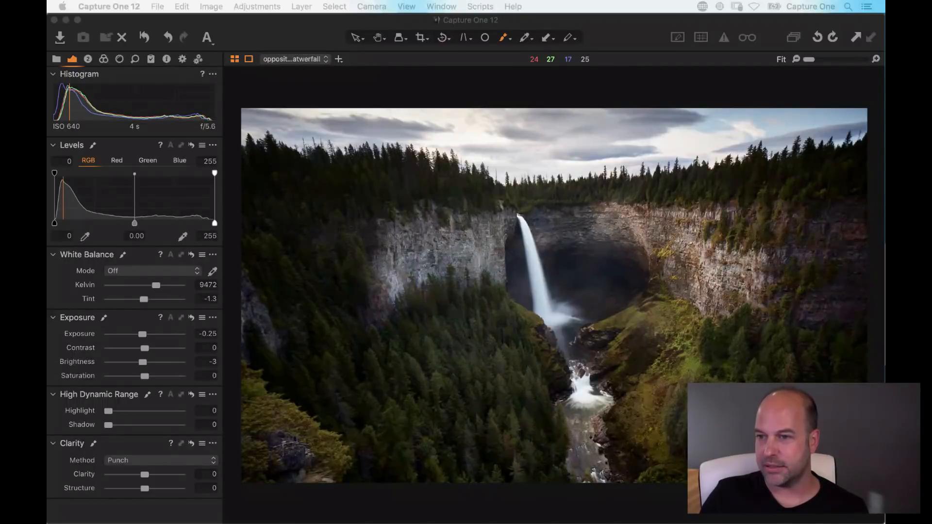
click(677, 231)
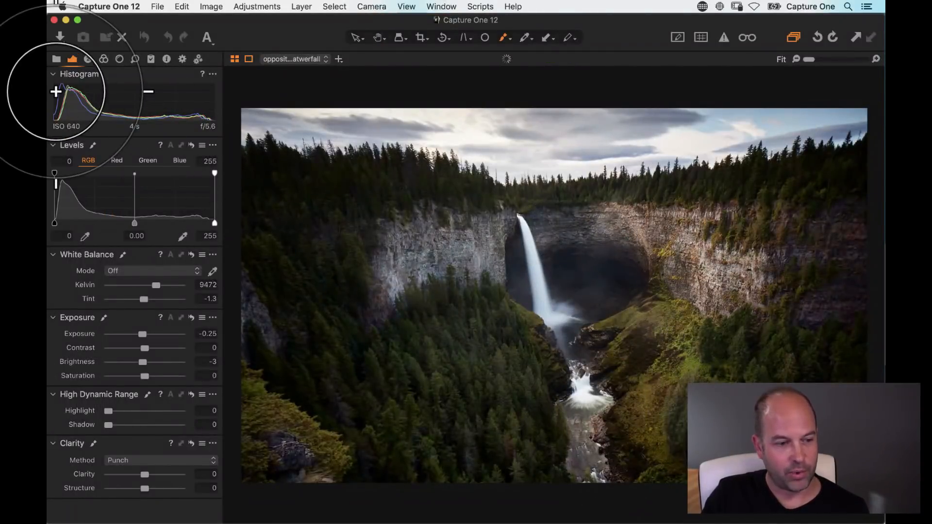
click(296, 58)
click(295, 71)
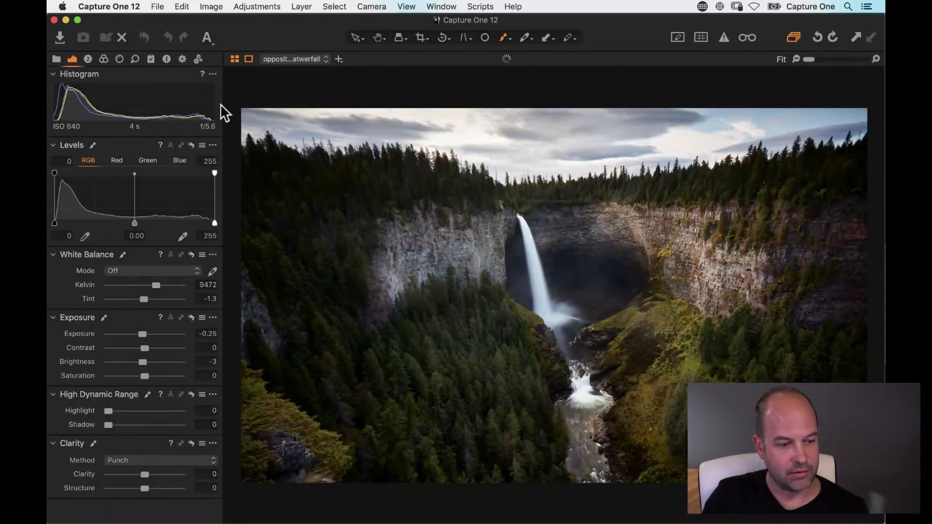
drag(159, 285, 171, 290)
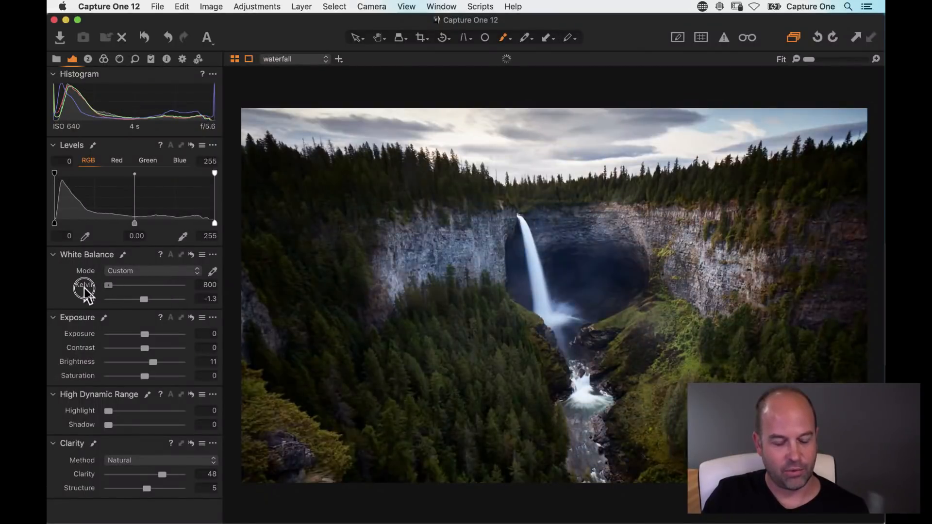
drag(137, 287, 156, 287)
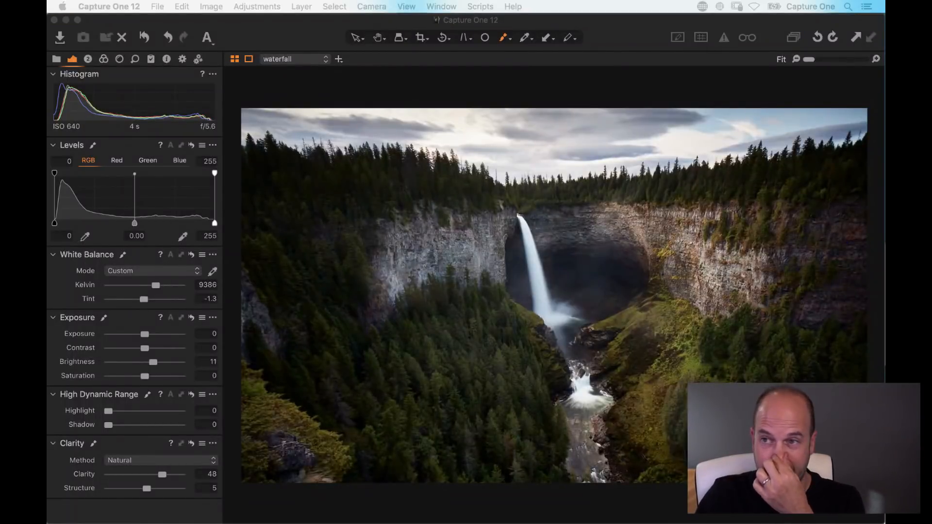
Step: Temporarily enable Black & White on the waterfall photo to preview a monochrome conversion, and disable it again
click(101, 58)
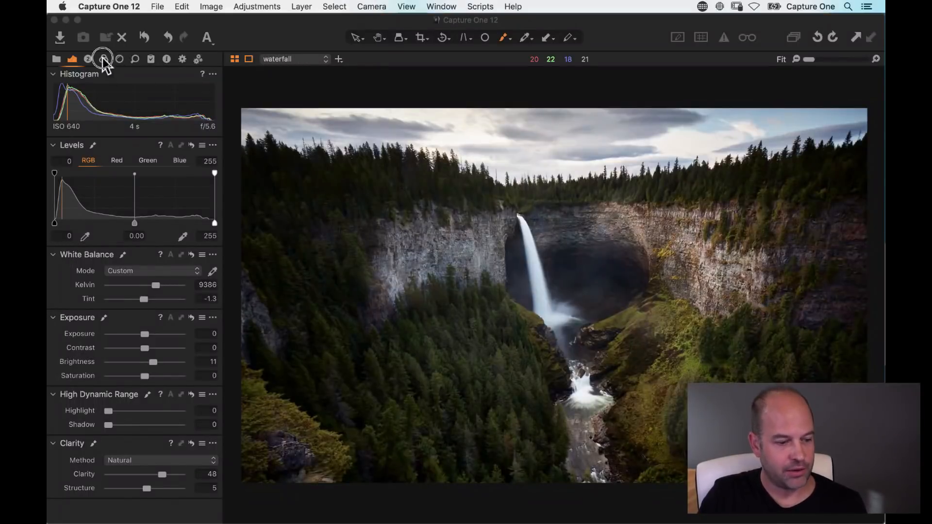
click(109, 423)
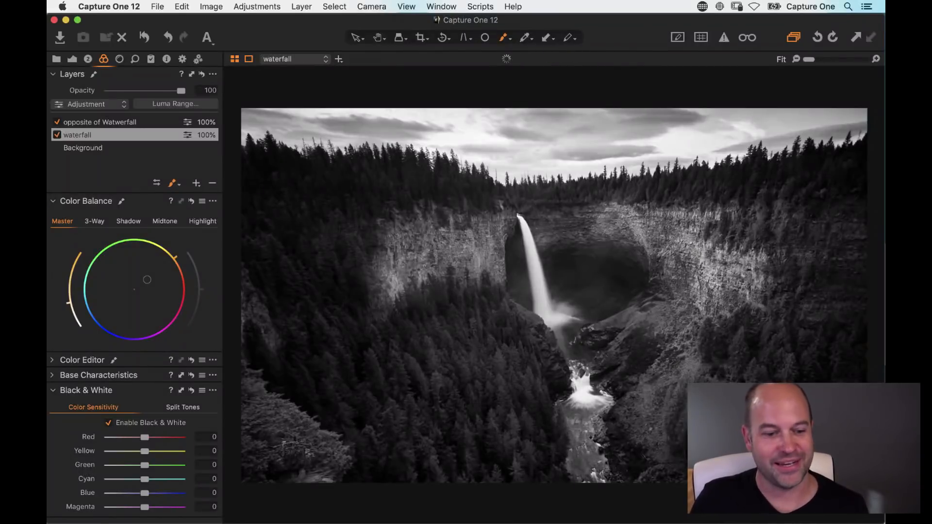
click(108, 422)
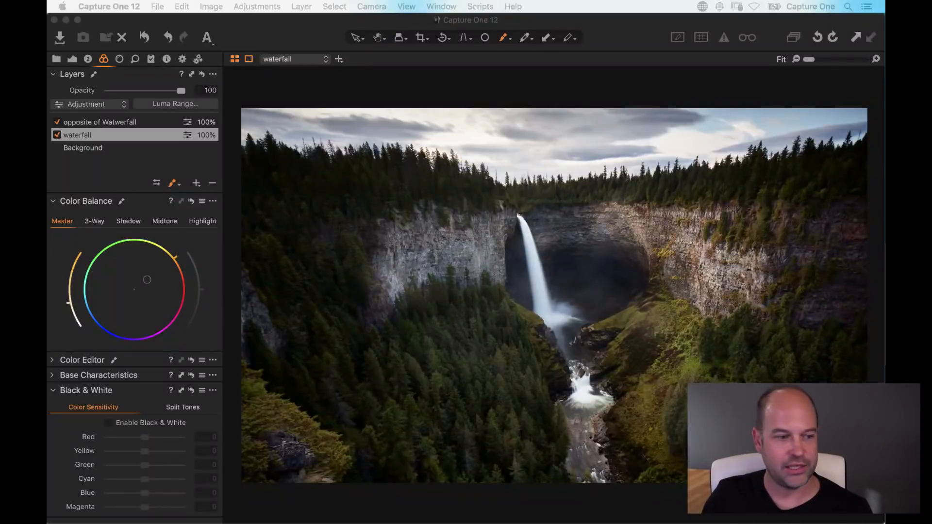
Step: Add a new adjustment layer, copy the waterfall layer's mask into it and show its exposure adjustments
click(104, 125)
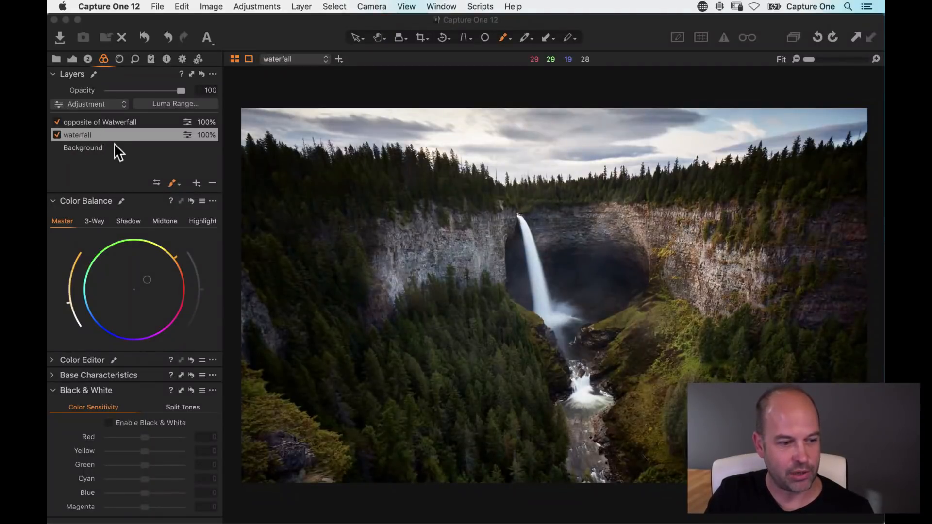
click(112, 140)
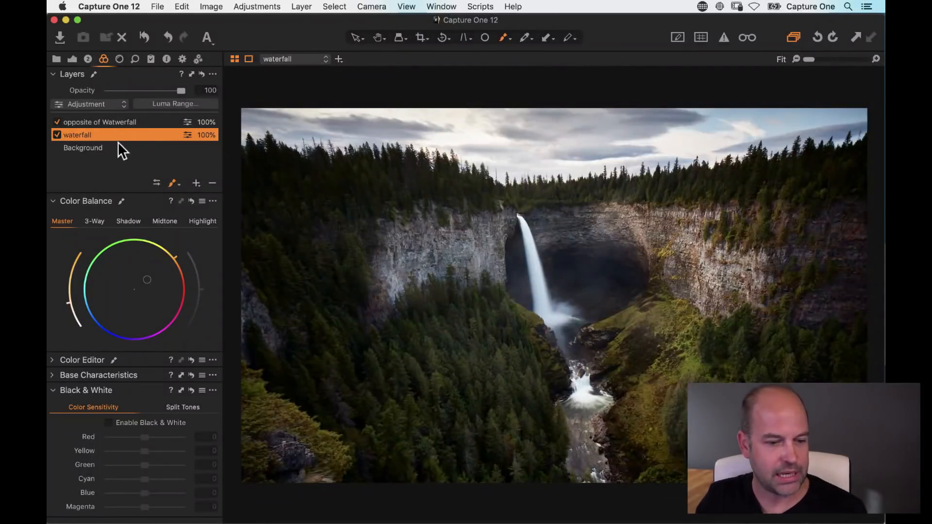
click(73, 59)
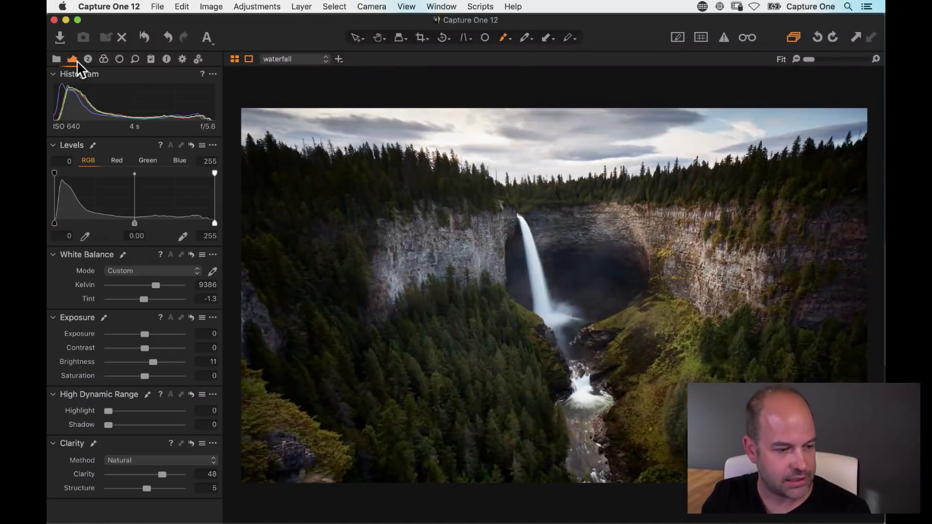
click(89, 58)
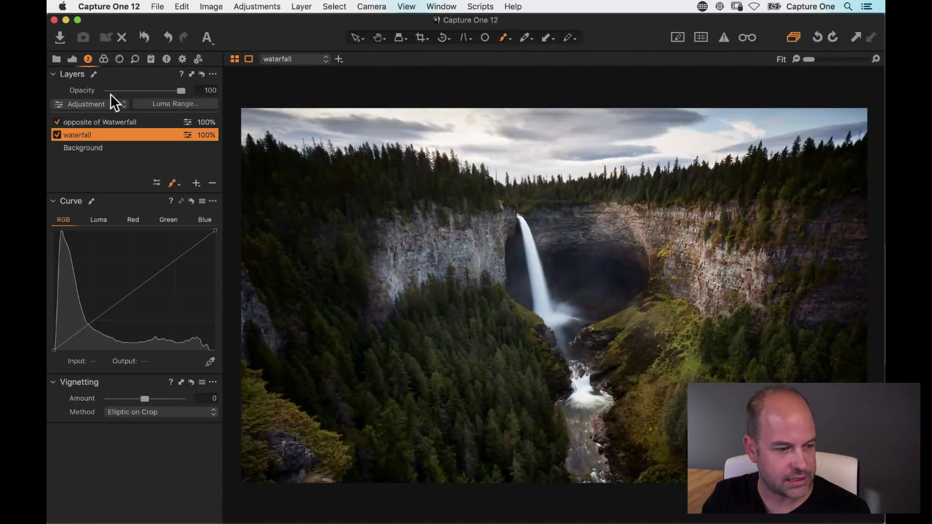
click(196, 183)
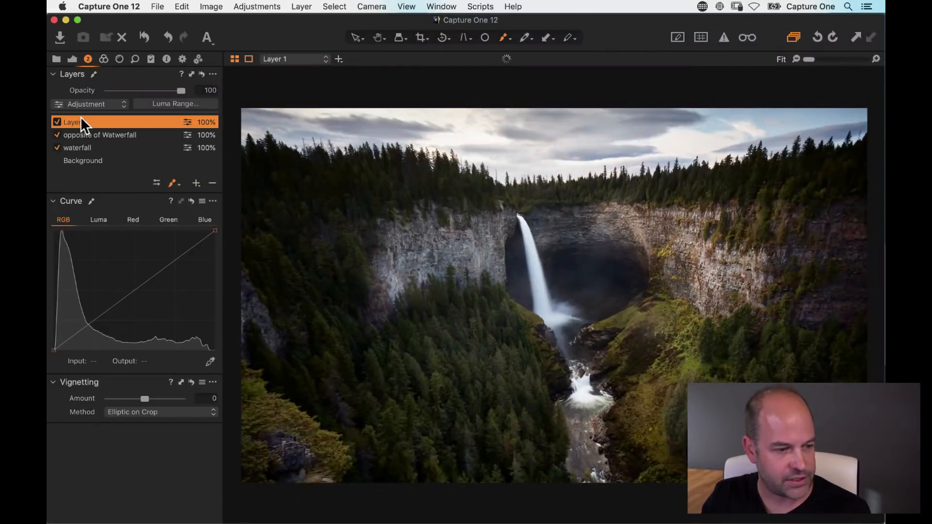
right_click(82, 119)
mouse_move(148, 199)
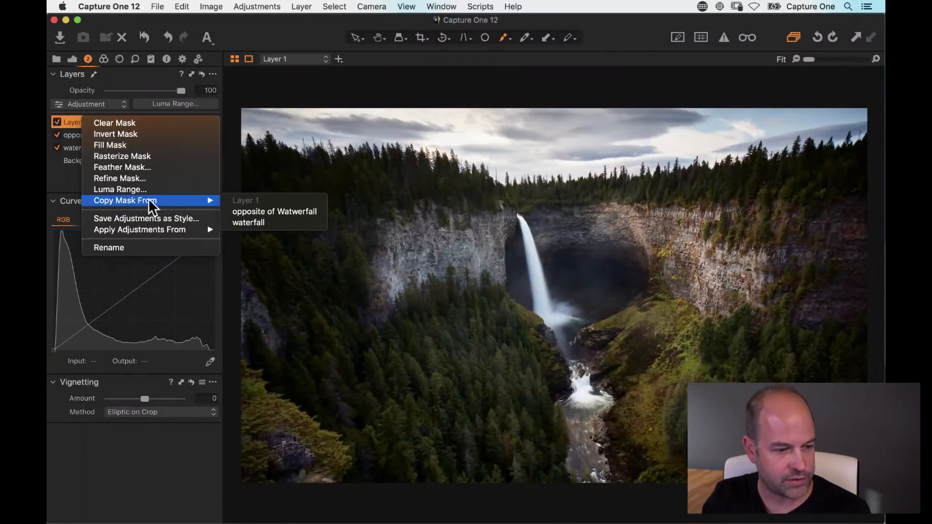
click(252, 223)
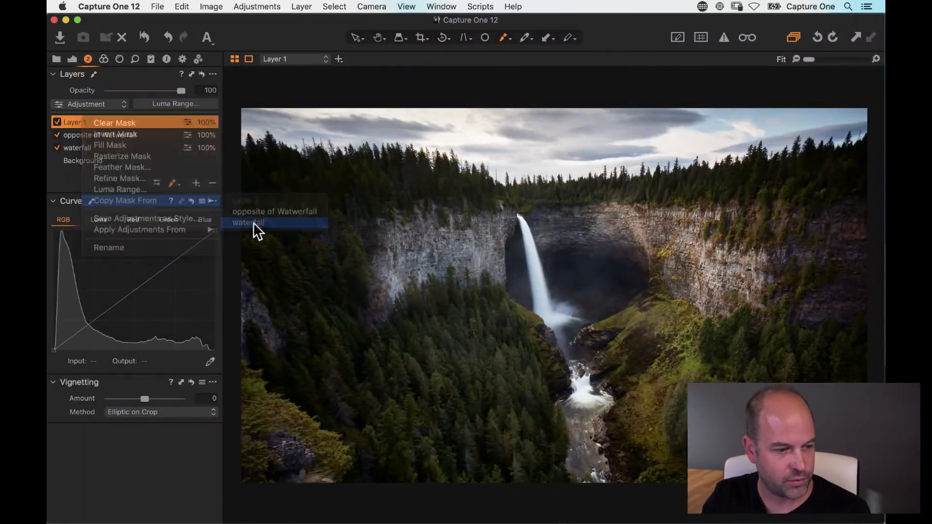
click(73, 60)
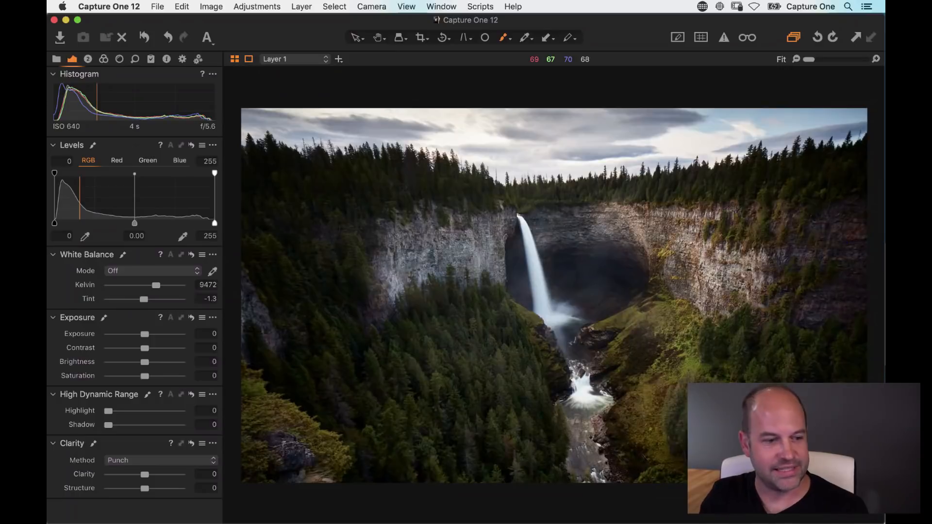
Step: Open the color variant 2 of _DSC5793.ARW in the viewer and switch to the Pan tool
key(alt+super+v)
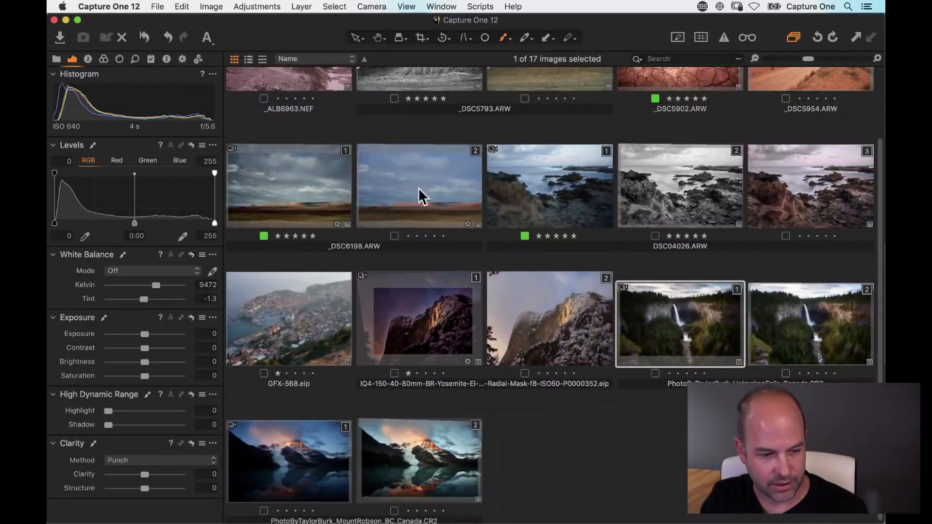
scroll(411, 207, up, 2)
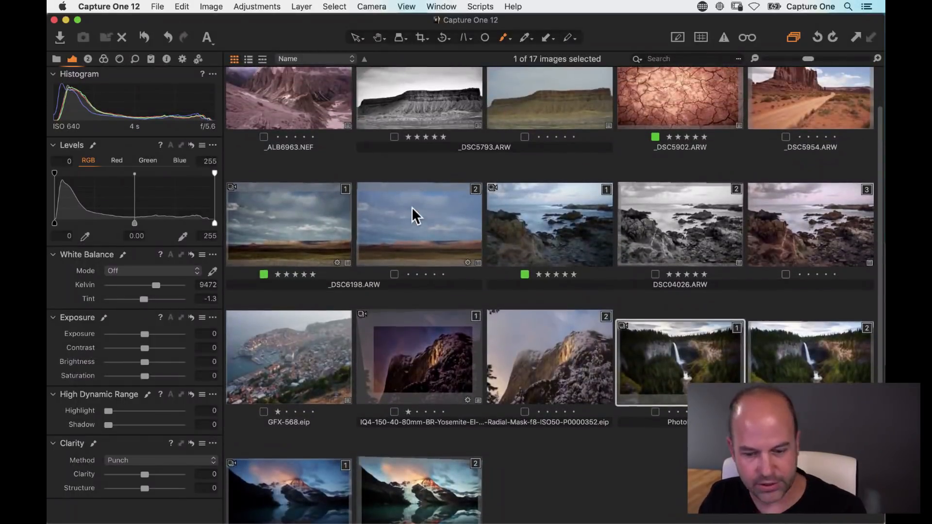
scroll(412, 210, up, 2)
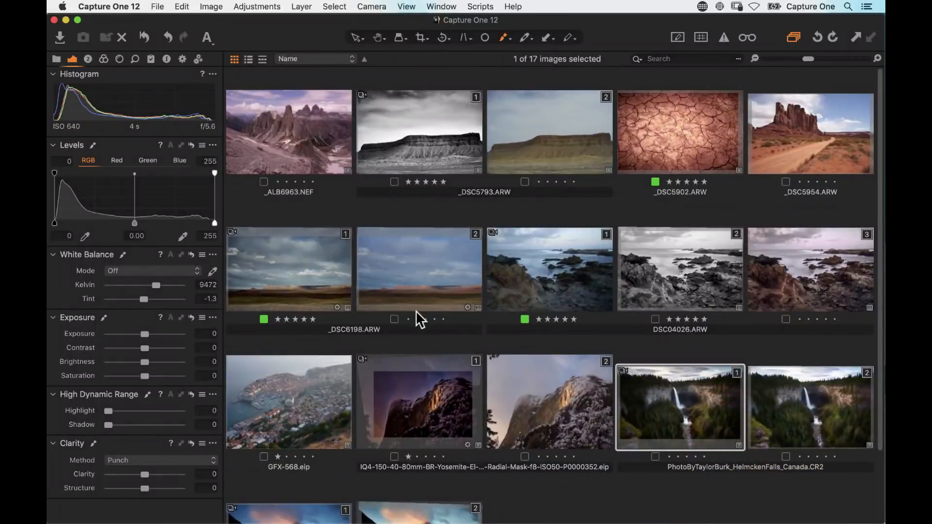
click(511, 126)
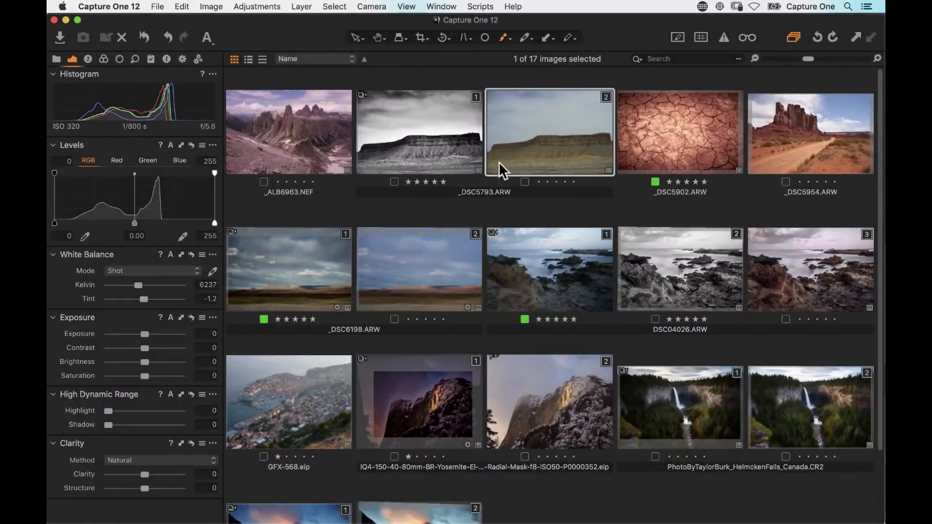
double_click(538, 142)
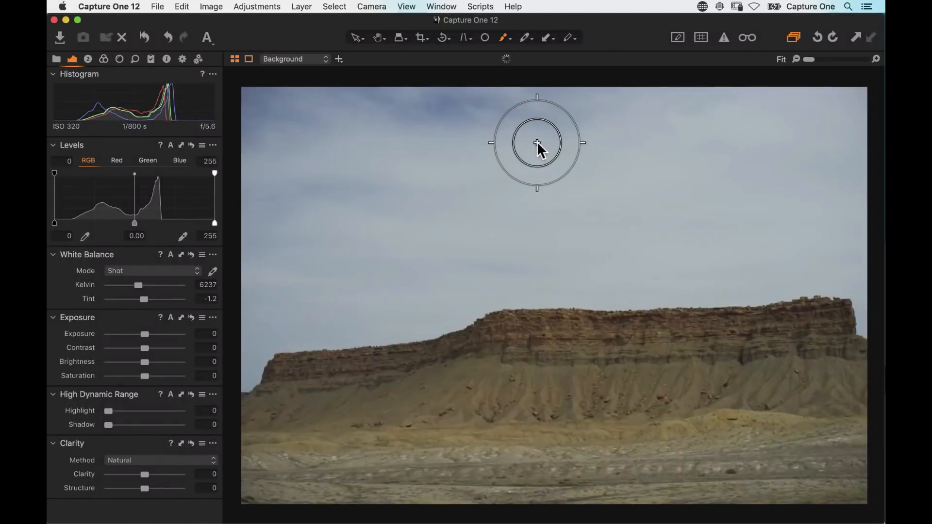
key(h)
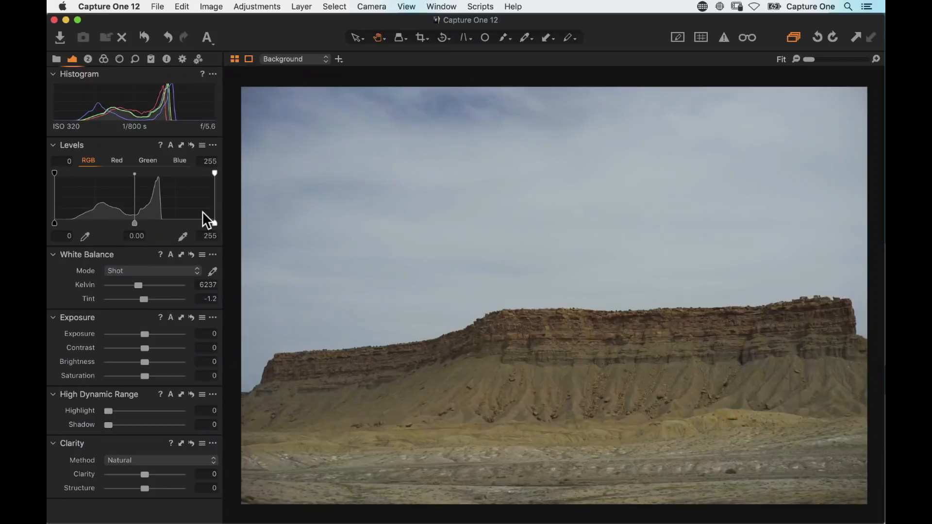
Step: Try moving the mesa photo's Levels highlight input in to 176, and reset the Levels
click(529, 263)
click(529, 272)
drag(215, 223, 117, 224)
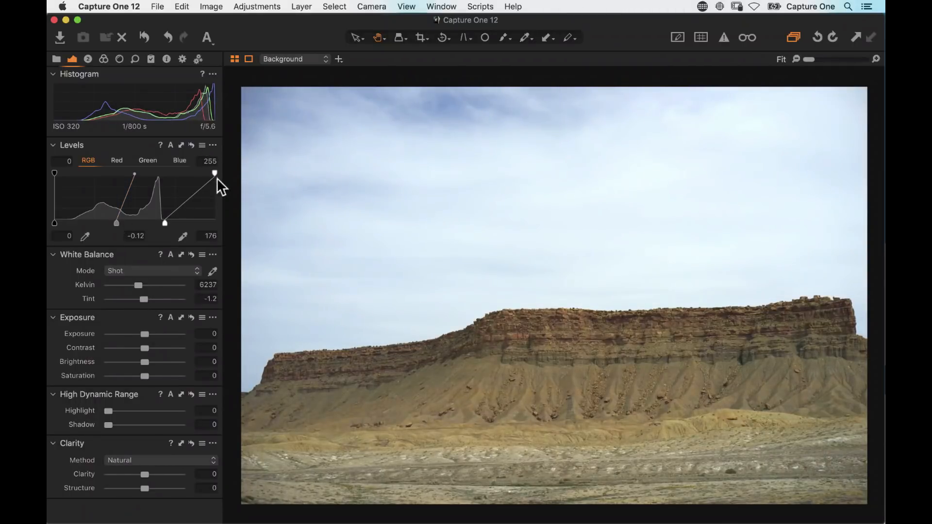
click(192, 146)
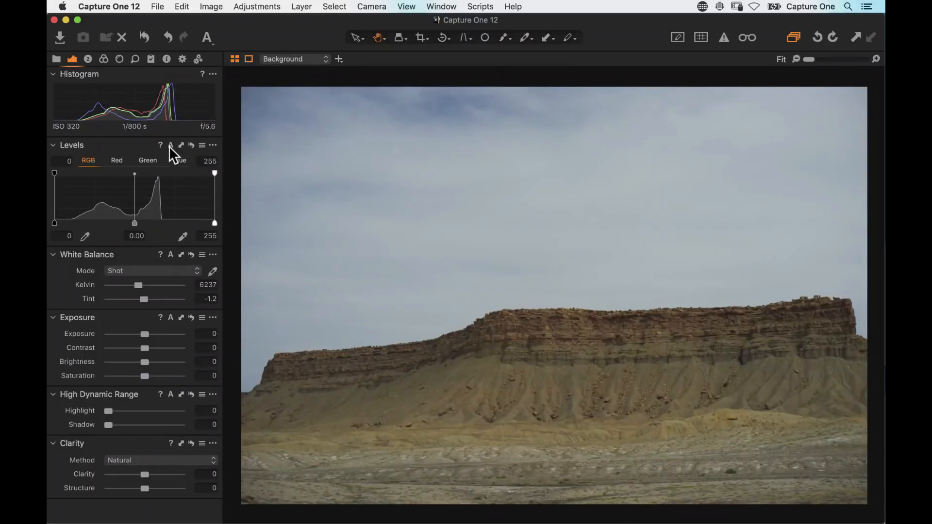
Step: Review the Levels channel mode options in the Exposure preferences, keeping RGB Channel, and close the preferences
click(117, 6)
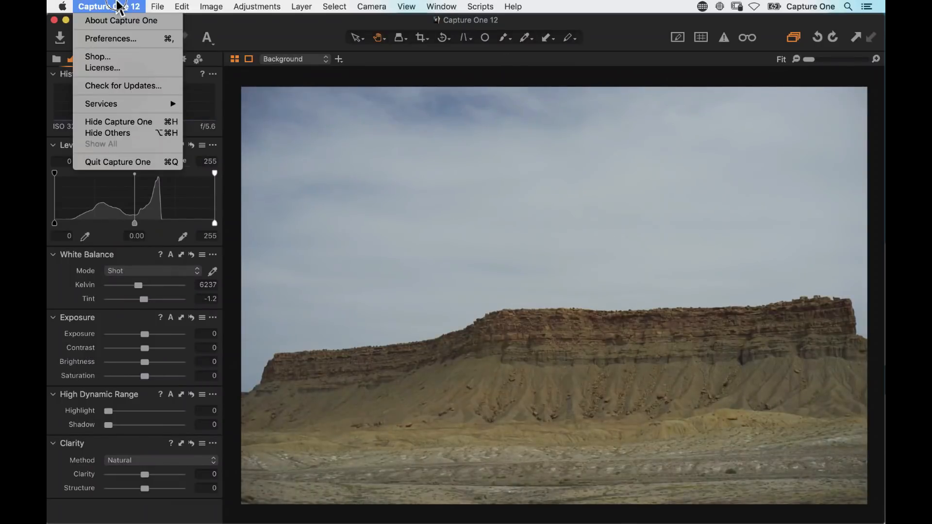
click(122, 38)
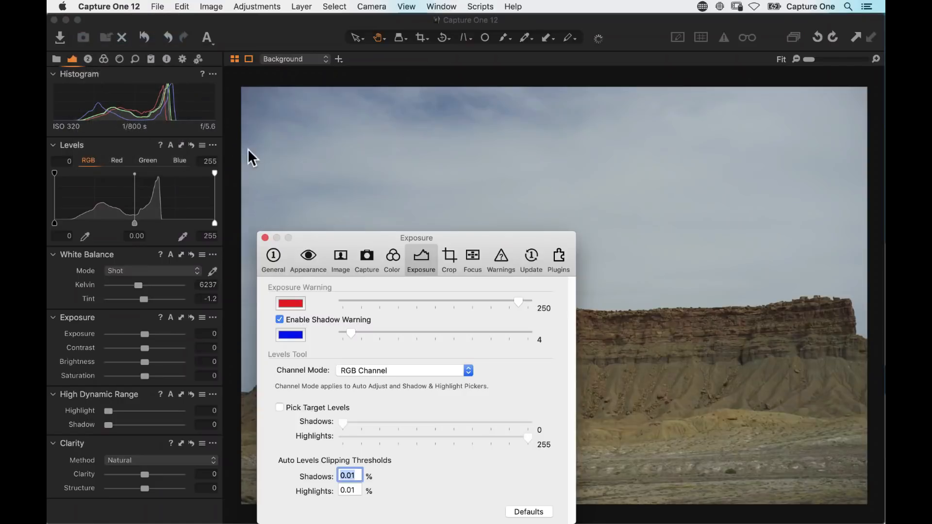
drag(324, 236, 354, 143)
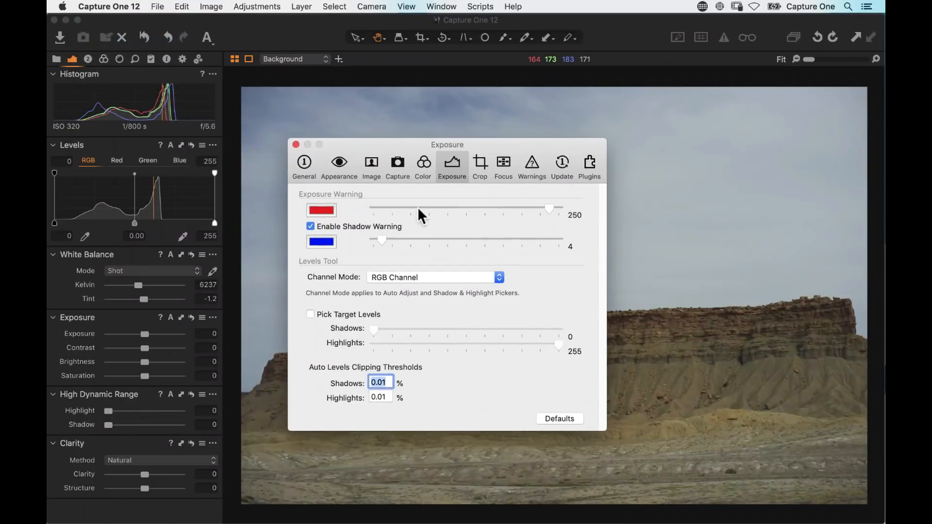
click(408, 278)
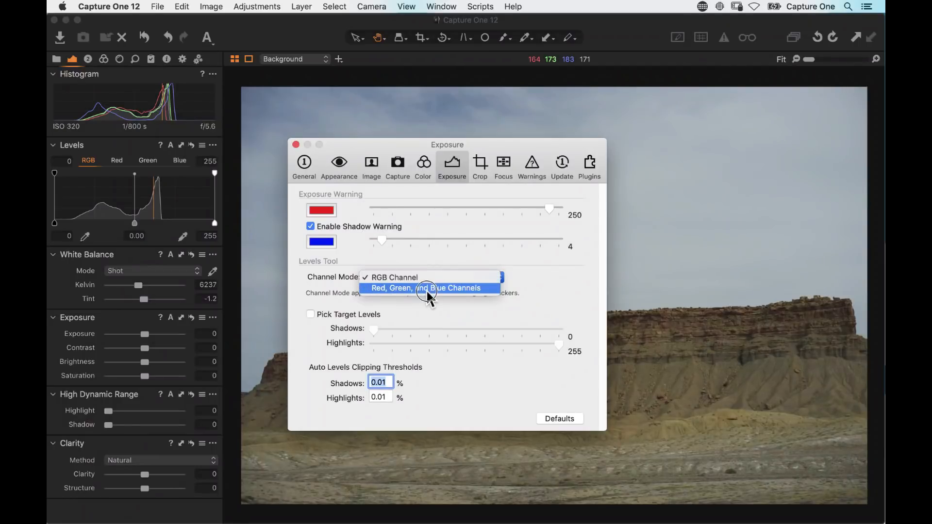
click(416, 272)
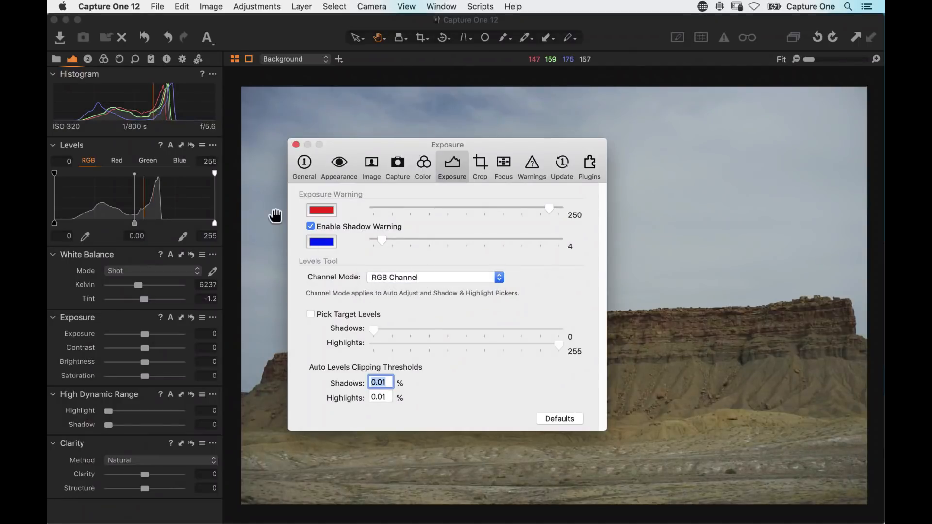
click(271, 209)
Step: Auto-adjust the mesa photo's Levels in RGB Channel mode to compare the effect, and reset the Levels
click(170, 145)
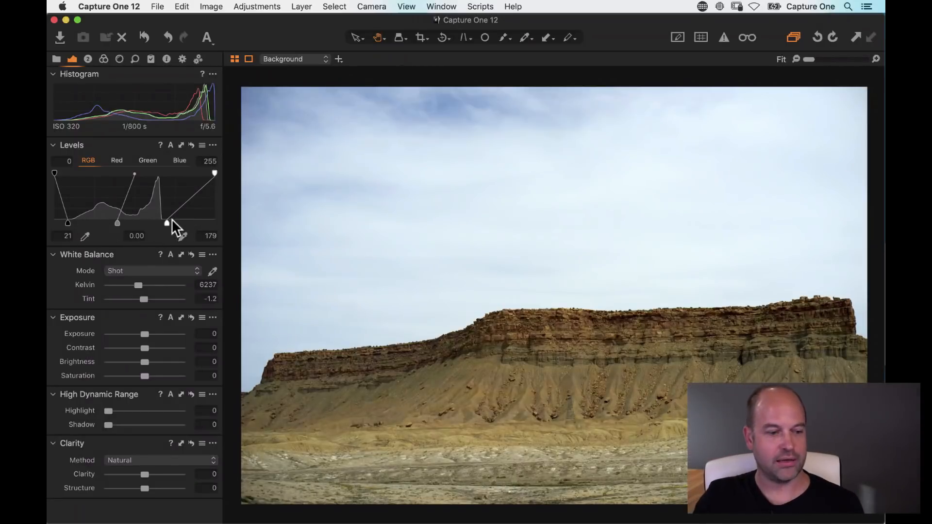
click(208, 236)
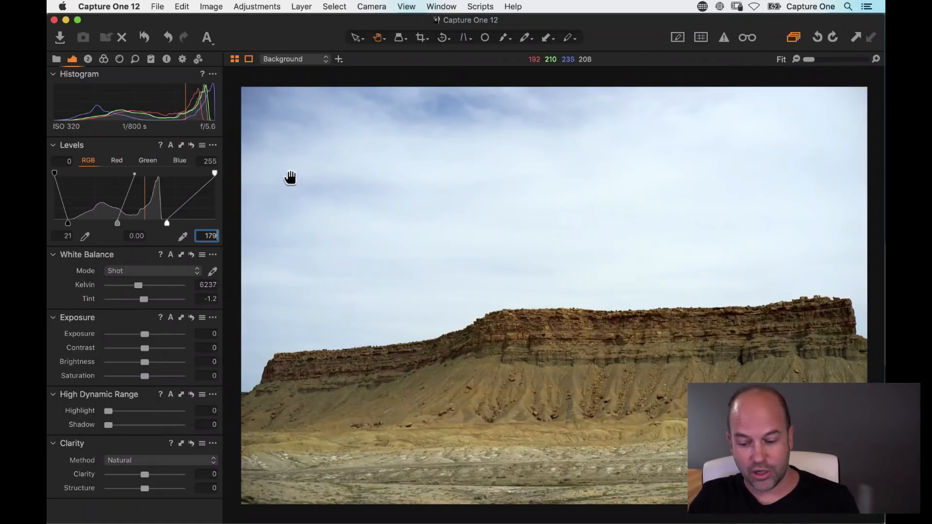
click(192, 145)
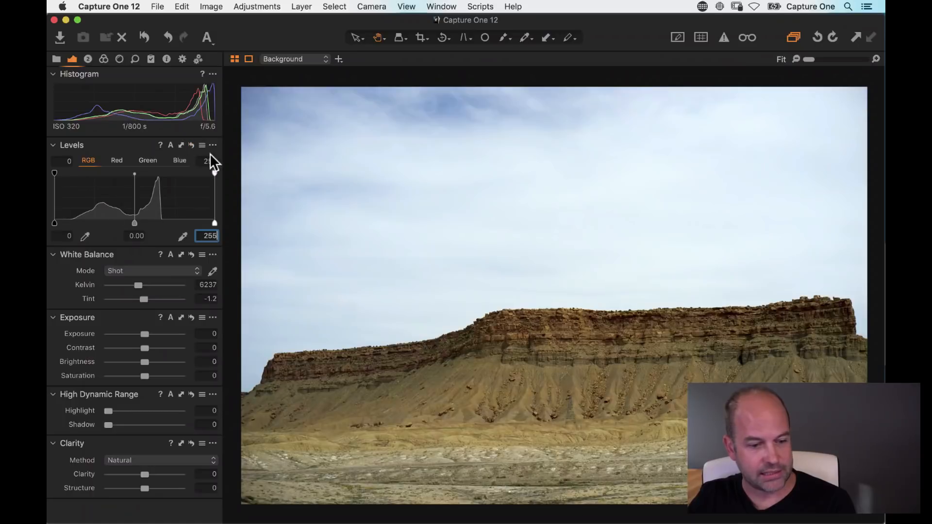
Step: Reopen the Exposure preferences and examine the channel mode choices for the Levels tool, keeping RGB Channel
key(super+comma)
click(392, 278)
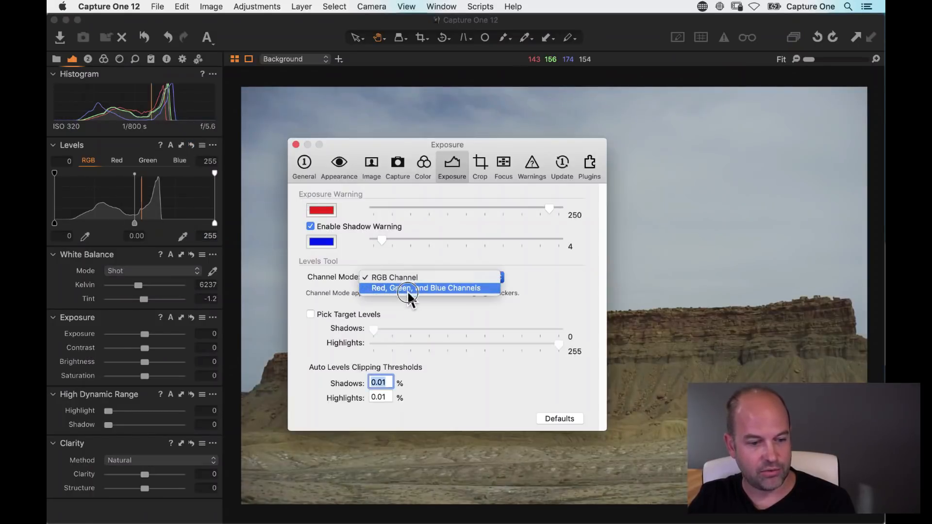
click(419, 329)
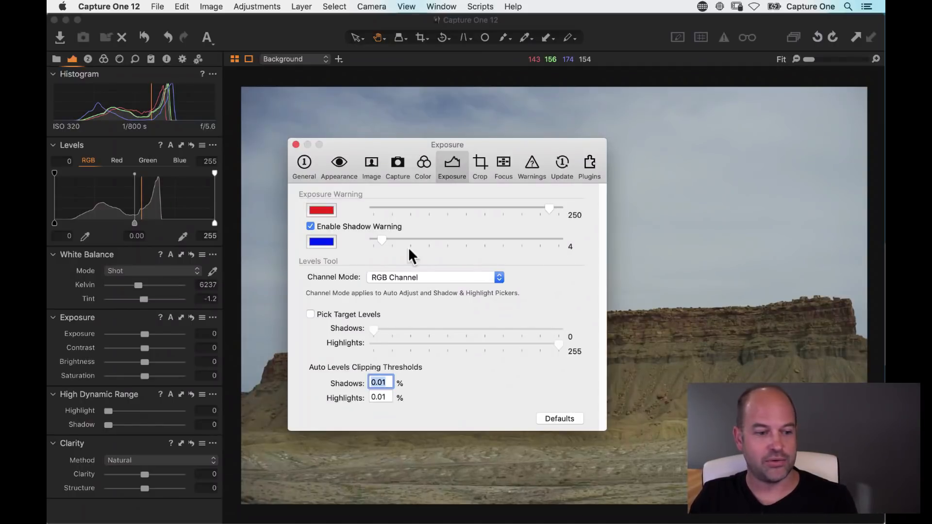
Step: Close the Exposure preferences and apply the automatic Levels adjustment to the image, resetting it once before reapplying
click(261, 229)
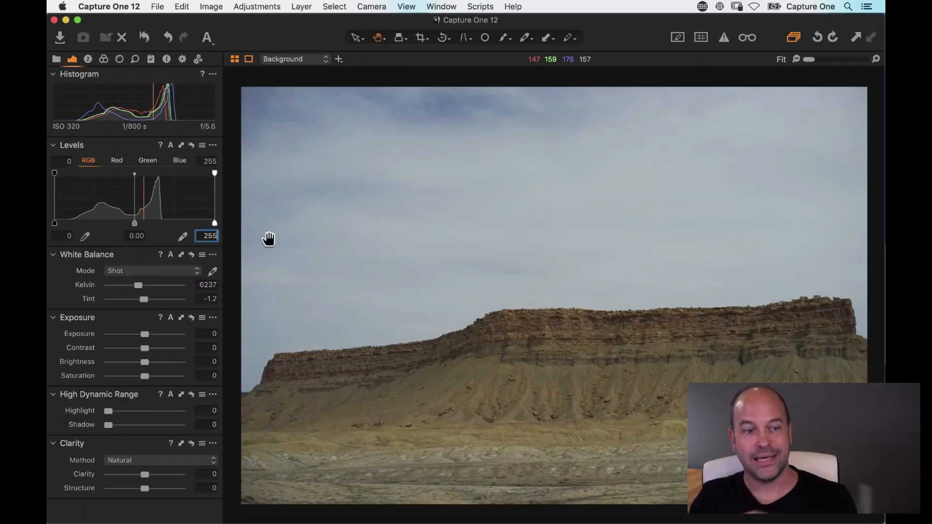
click(171, 145)
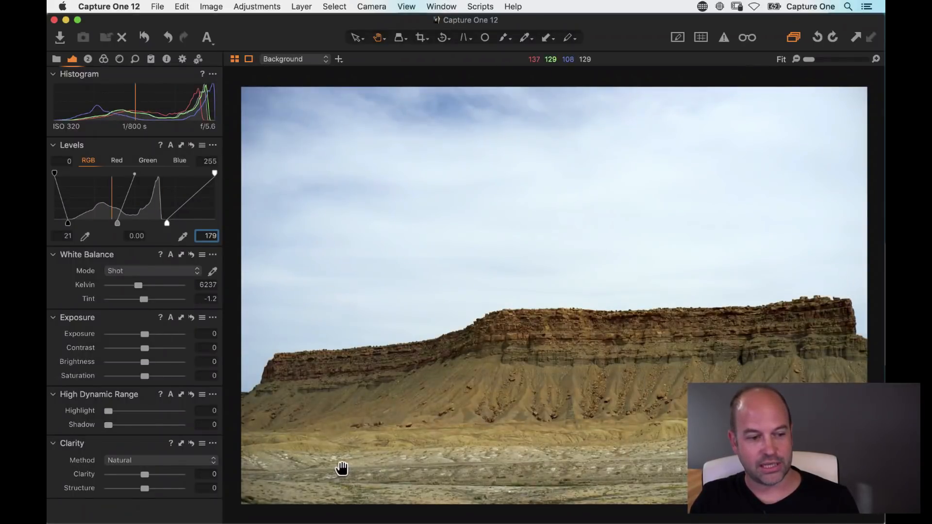
click(192, 145)
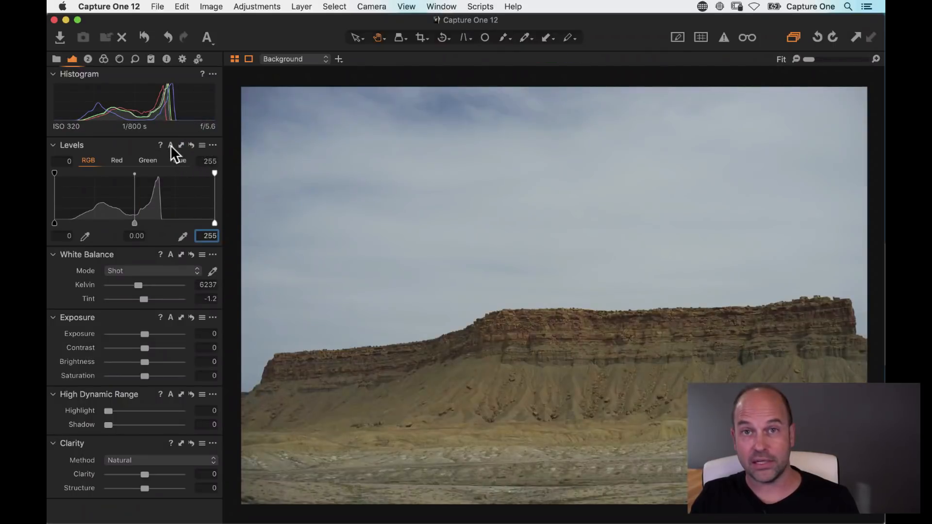
click(171, 146)
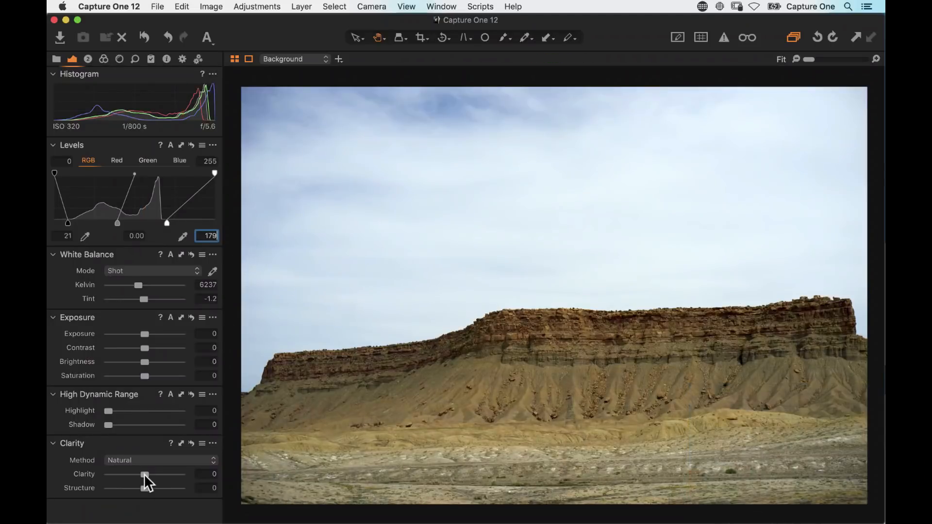
Step: Try a Clarity of 72 with the Natural method, reset it, and set Clarity to 52
drag(145, 474, 171, 479)
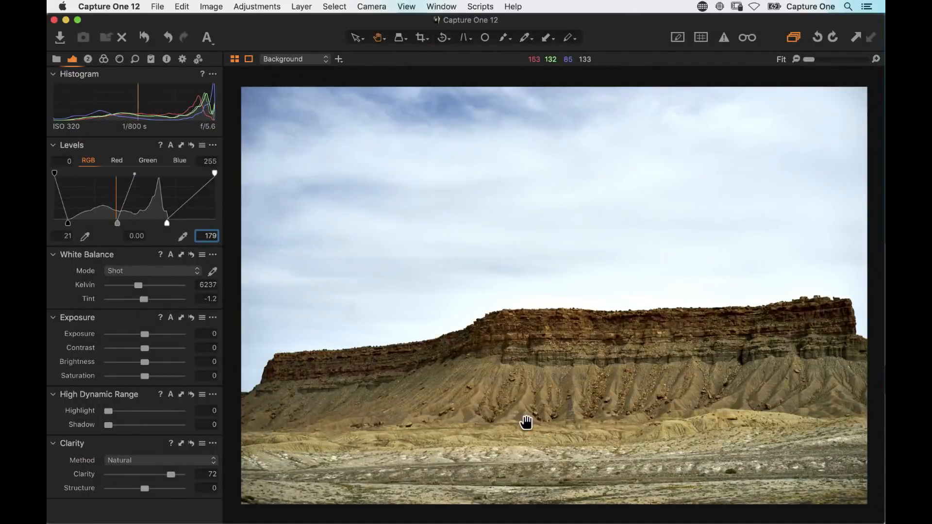
click(191, 443)
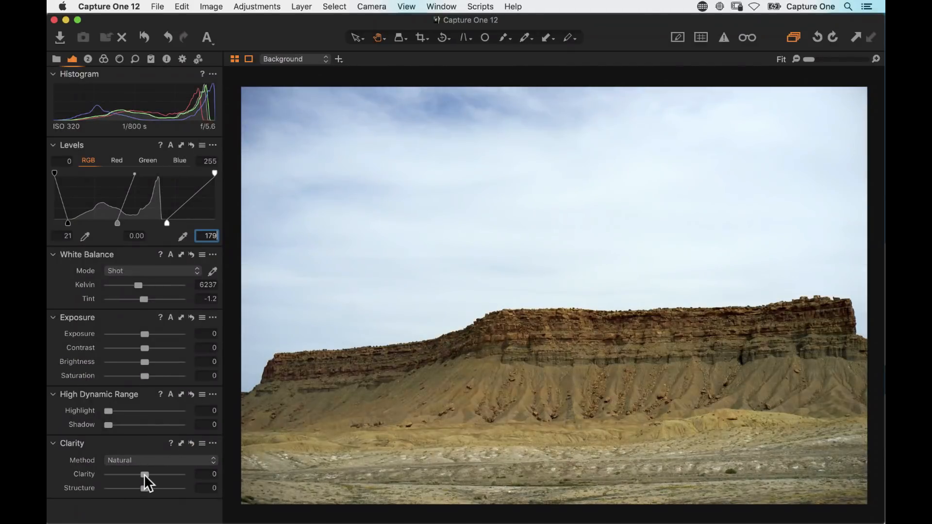
drag(145, 474, 164, 475)
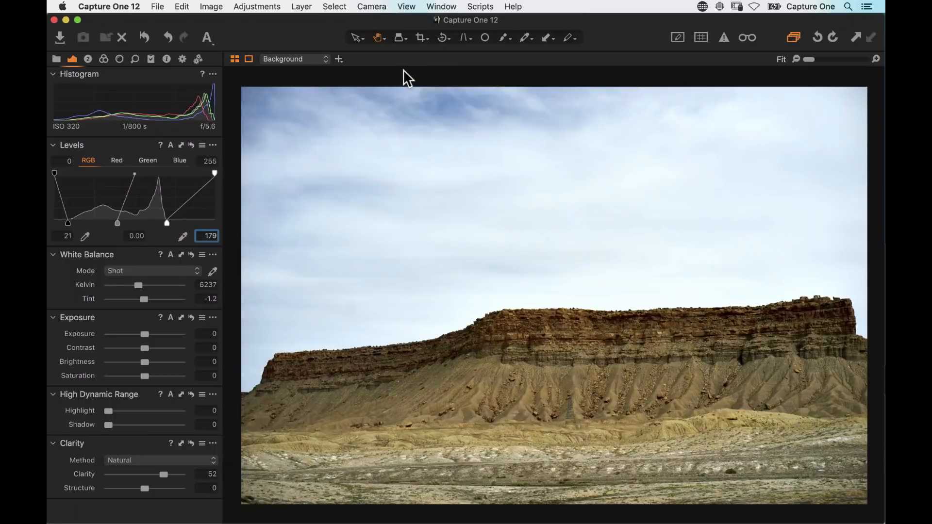
Step: Crop away the lower foreground and a thin strip of sky to about 40.00 x 23.29 cm and apply the crop
click(422, 37)
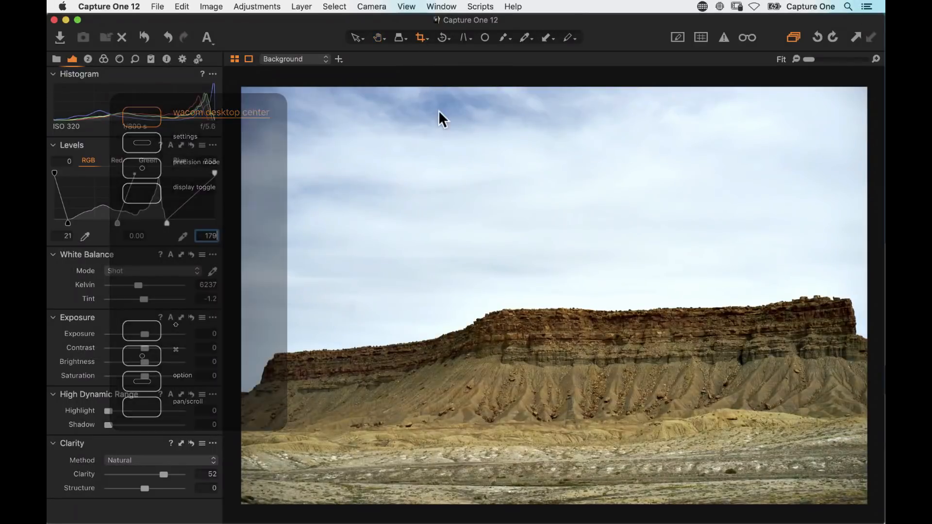
drag(523, 501, 532, 462)
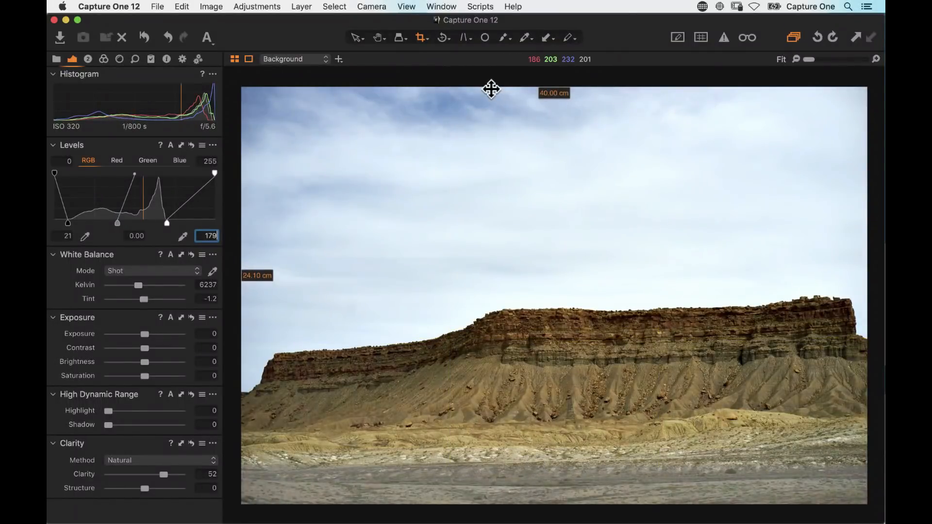
drag(493, 91, 494, 100)
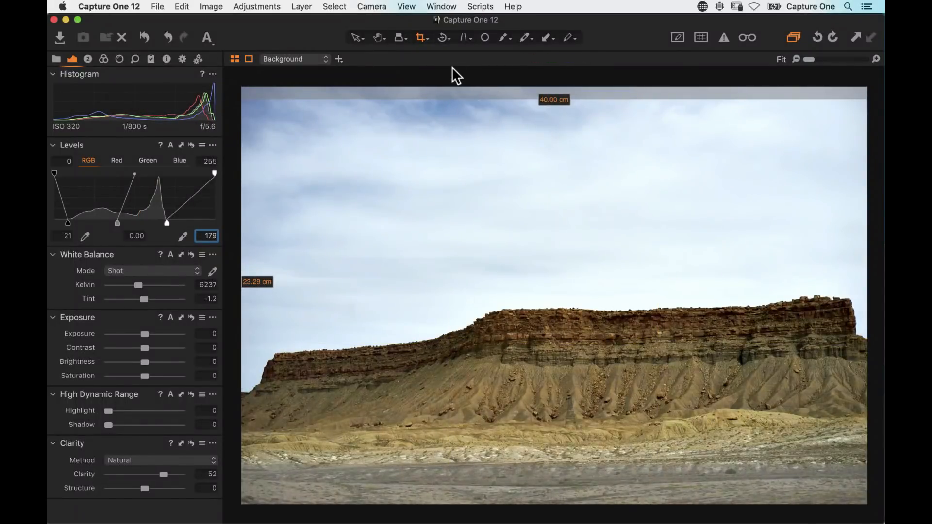
key(h)
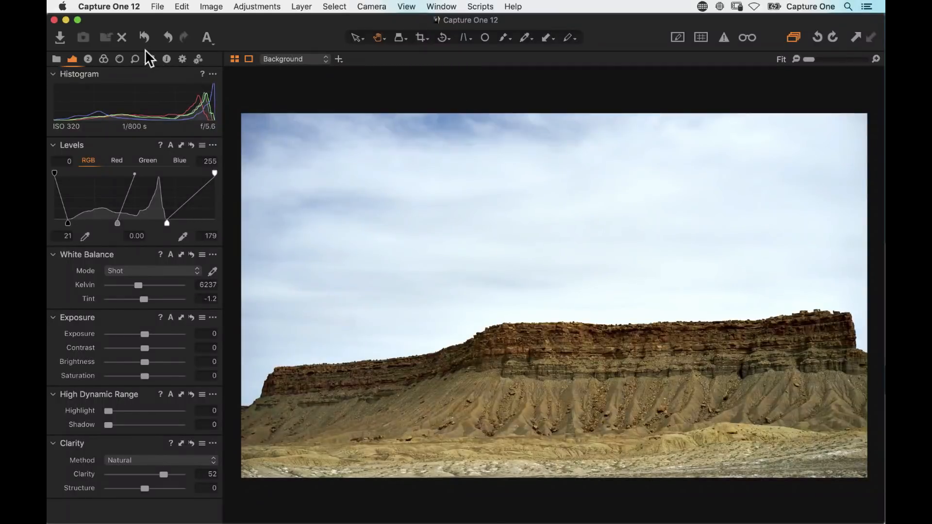
Step: Convert the image to Black & White with colour sensitivity Yellow 7, Cyan -18 and Blue -35, leaving Red at 0
click(102, 59)
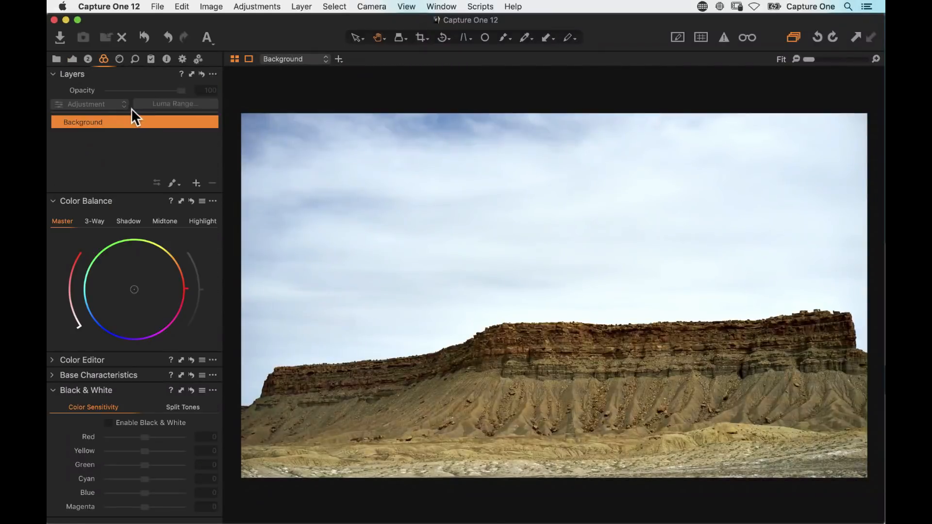
click(109, 423)
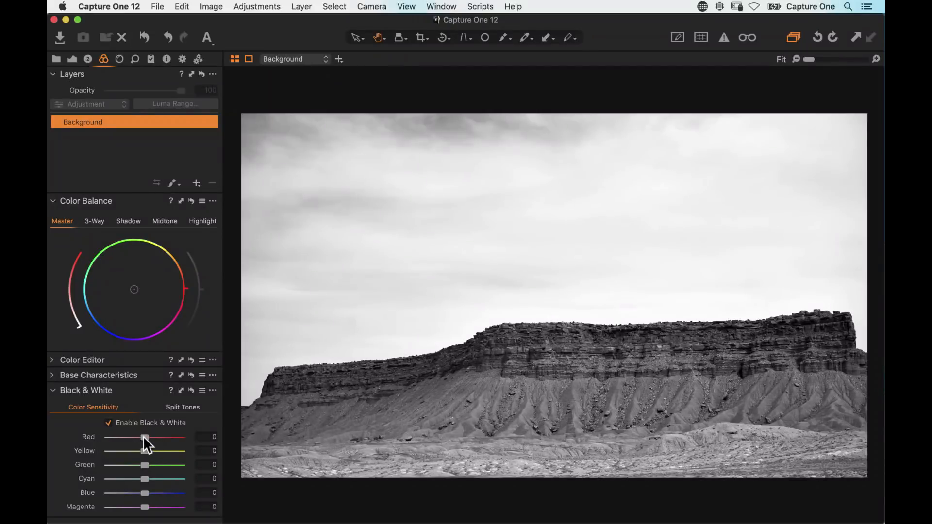
drag(144, 438, 142, 508)
double_click(157, 436)
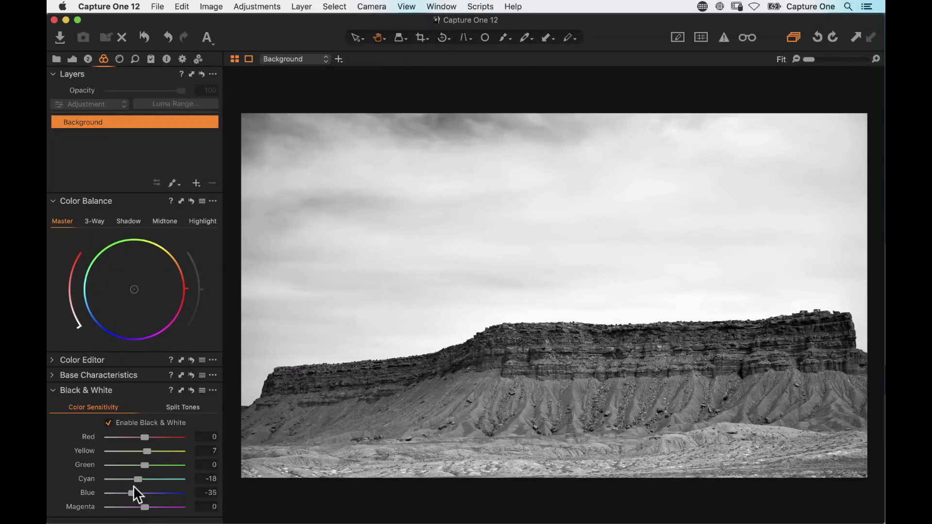
Step: Try an Exposure contrast of 27 on the black-and-white image and reset it to 0
click(71, 60)
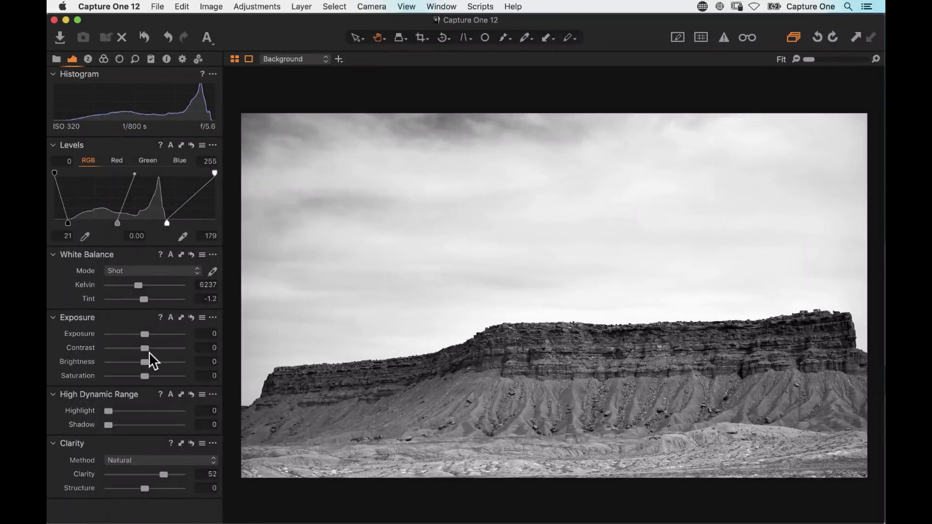
drag(145, 348, 164, 349)
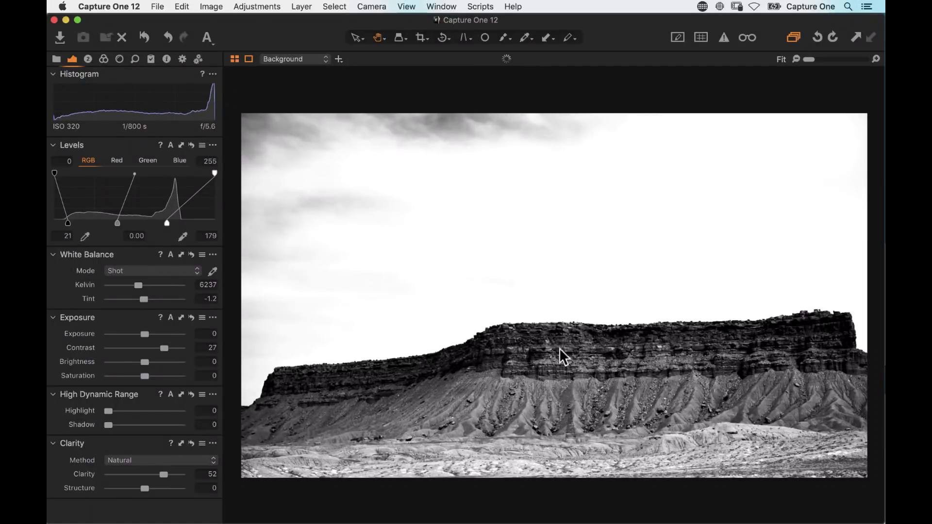
double_click(147, 348)
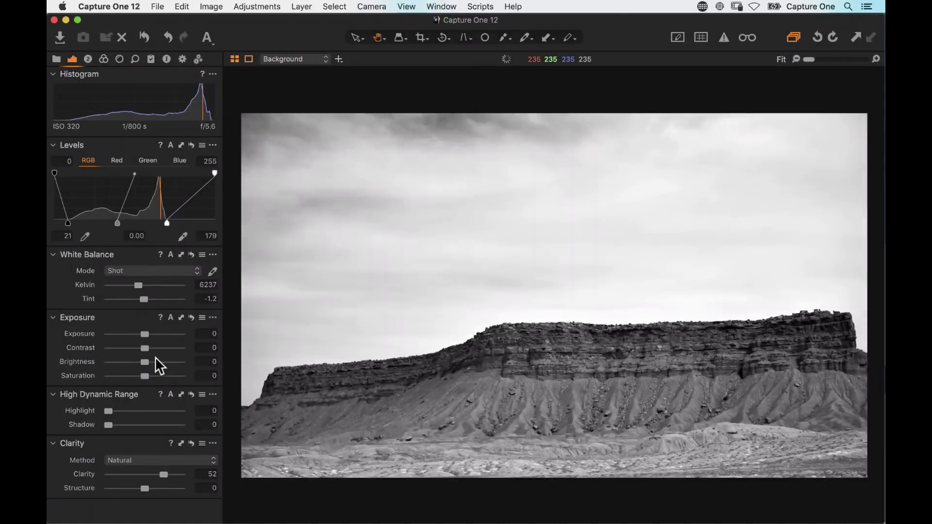
Step: Compare the RGB and Luma channels of the Curve tool for the black-and-white image
click(88, 59)
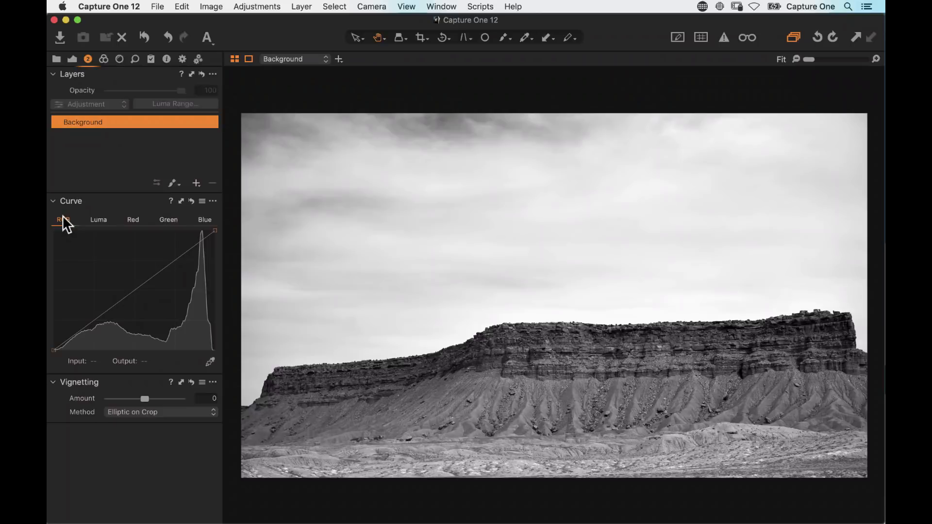
click(100, 222)
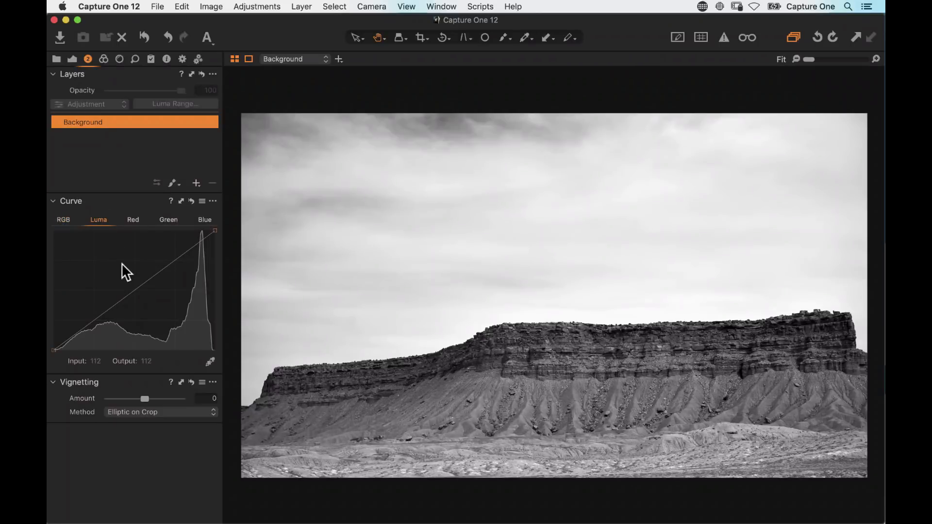
click(67, 222)
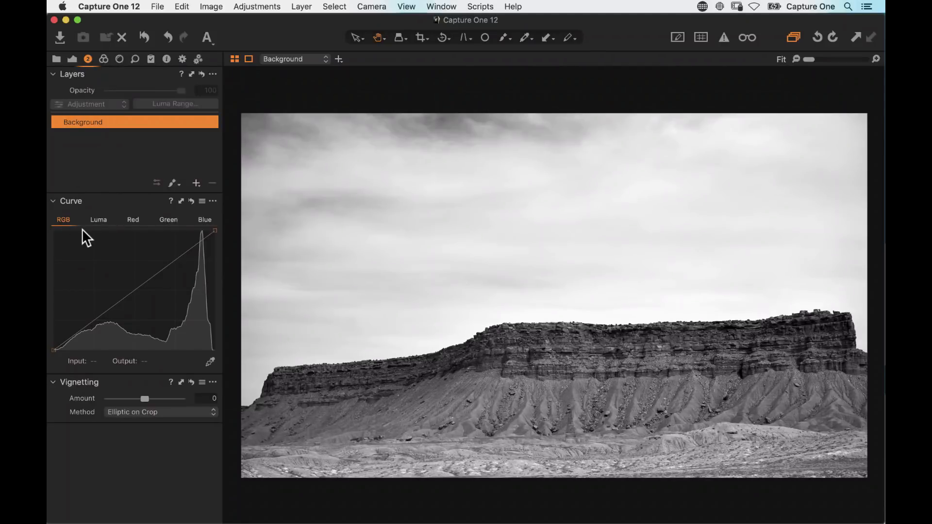
click(99, 220)
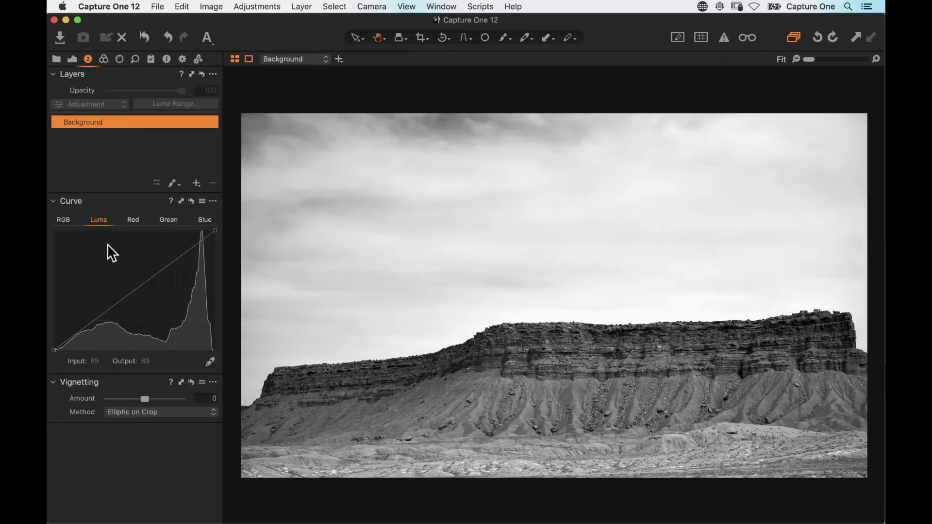
Step: Disable Black & White, try an RGB contrast S-curve with a highlight point at input 203, output 217, and reset the curve
click(103, 59)
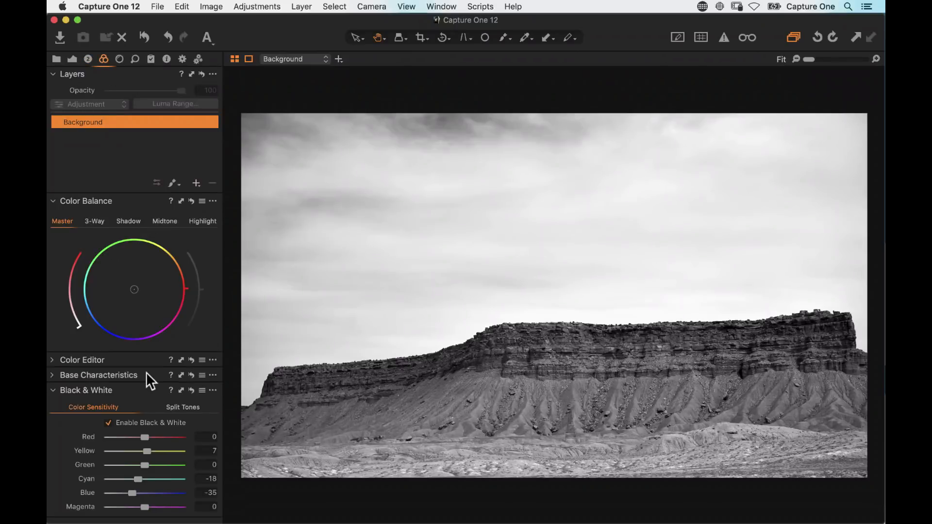
click(109, 423)
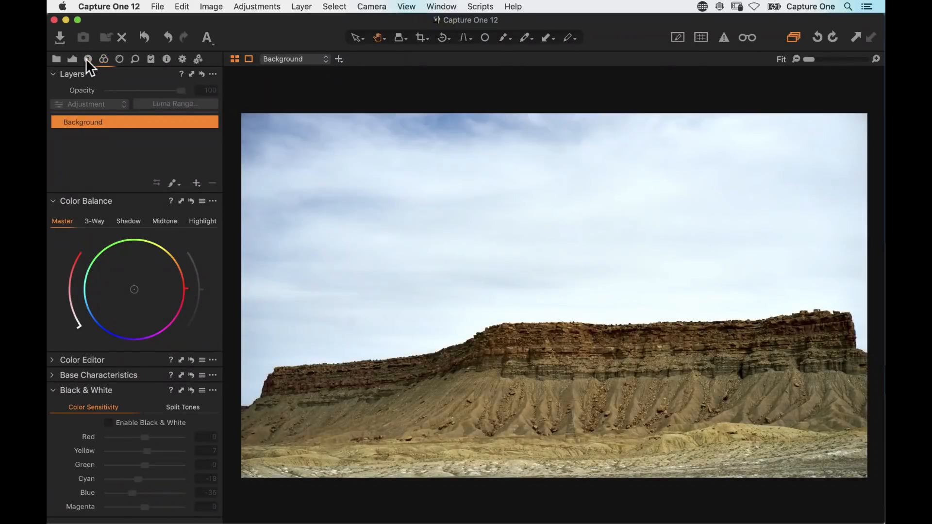
click(87, 59)
click(64, 220)
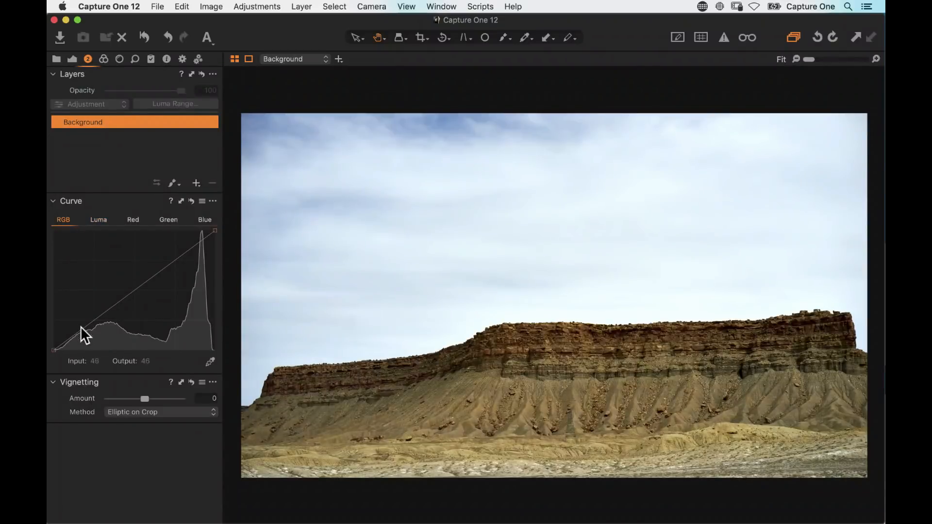
click(84, 336)
drag(127, 313, 183, 251)
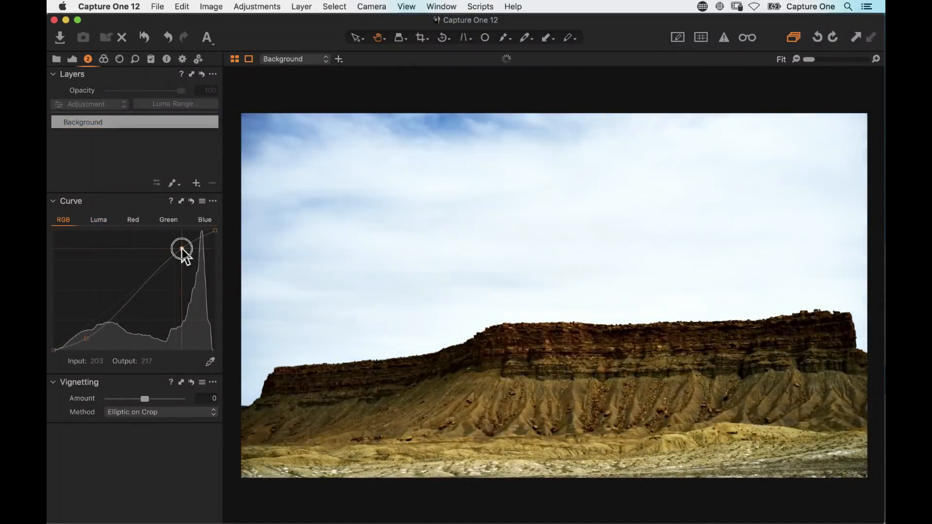
click(87, 339)
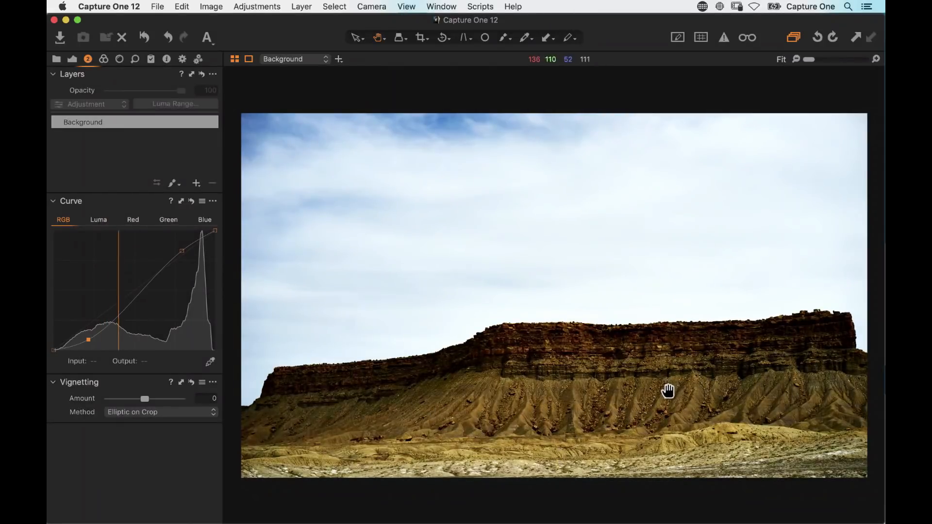
click(191, 201)
Step: Try a Luma contrast S-curve on the colour image with a highlight point at input 203, output 220, and reset the curve
click(102, 222)
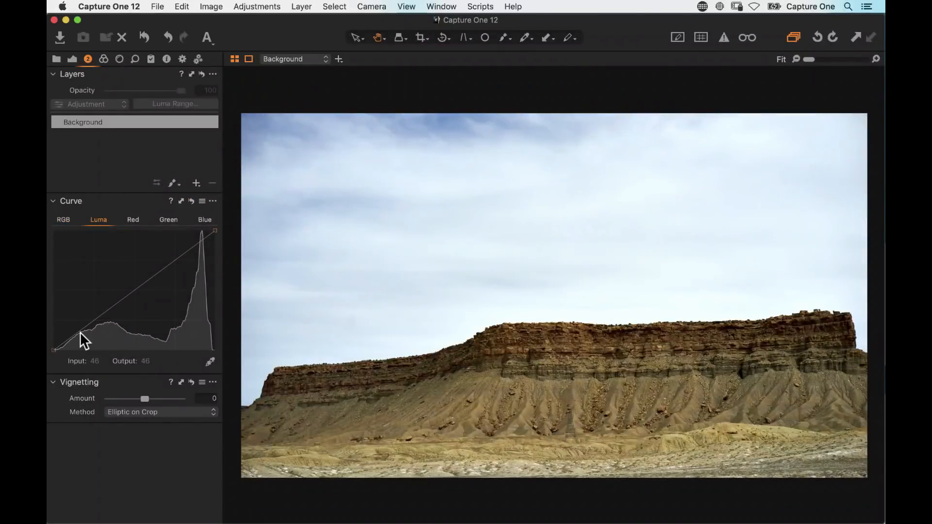
drag(80, 332, 86, 336)
drag(180, 256, 182, 247)
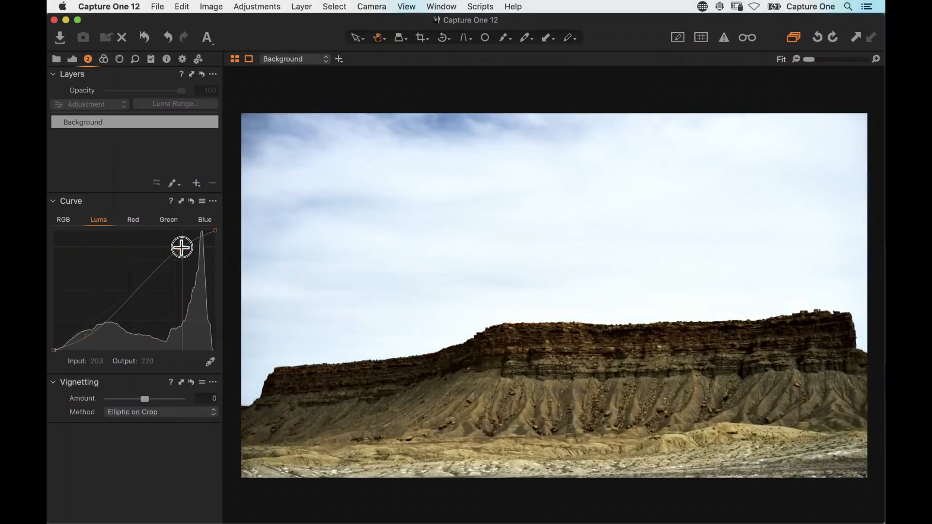
drag(87, 337, 89, 337)
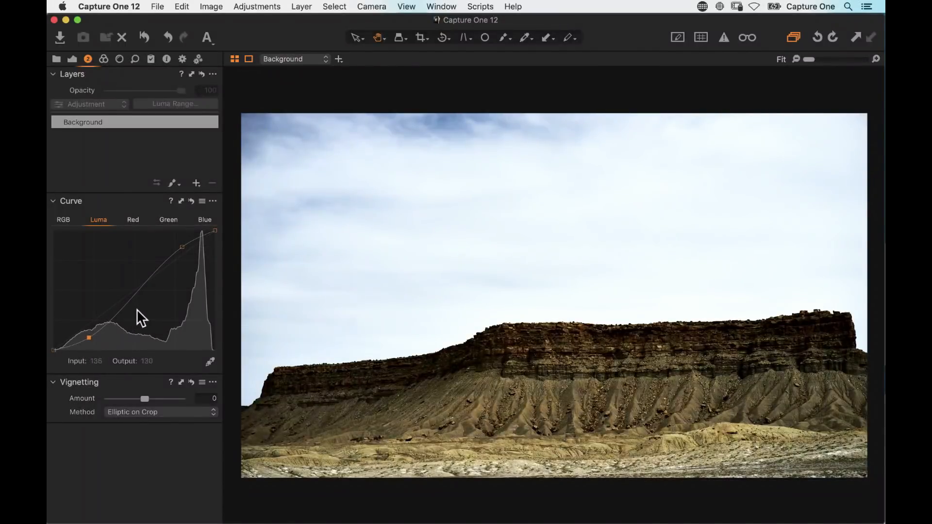
click(192, 201)
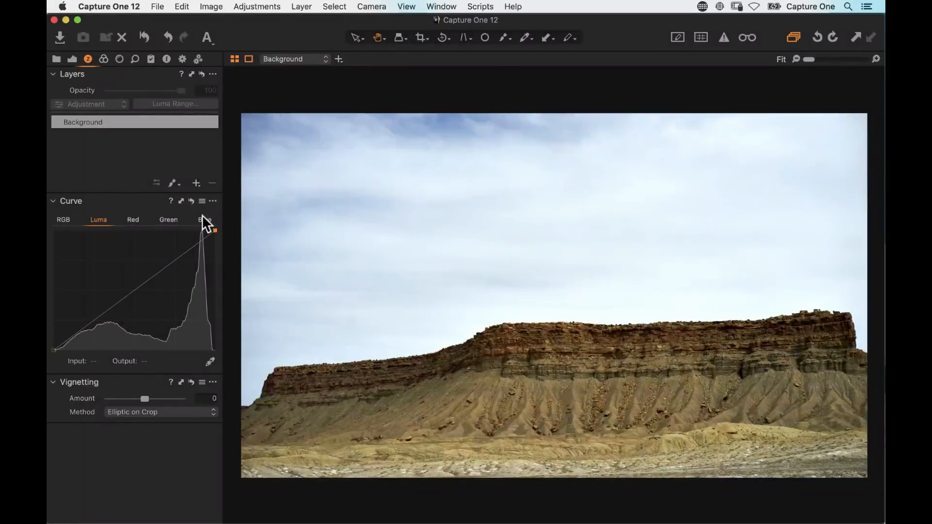
Step: Re-enable Black & White and switch the Curve tool to RGB and back to Luma
click(104, 60)
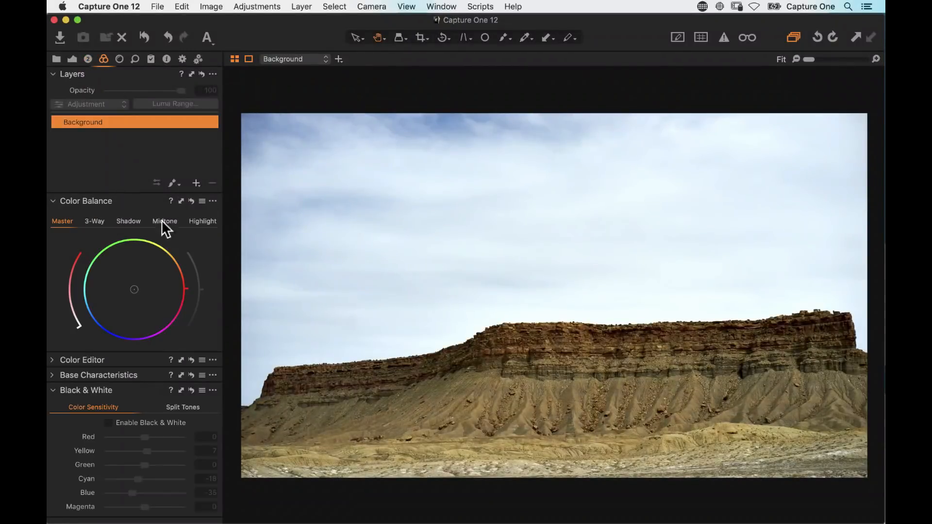
click(113, 423)
click(88, 58)
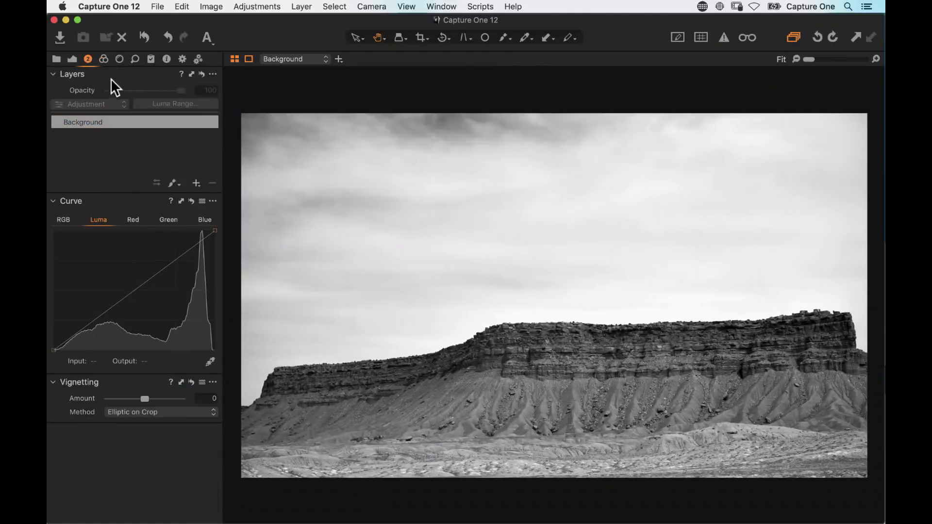
click(68, 220)
click(103, 219)
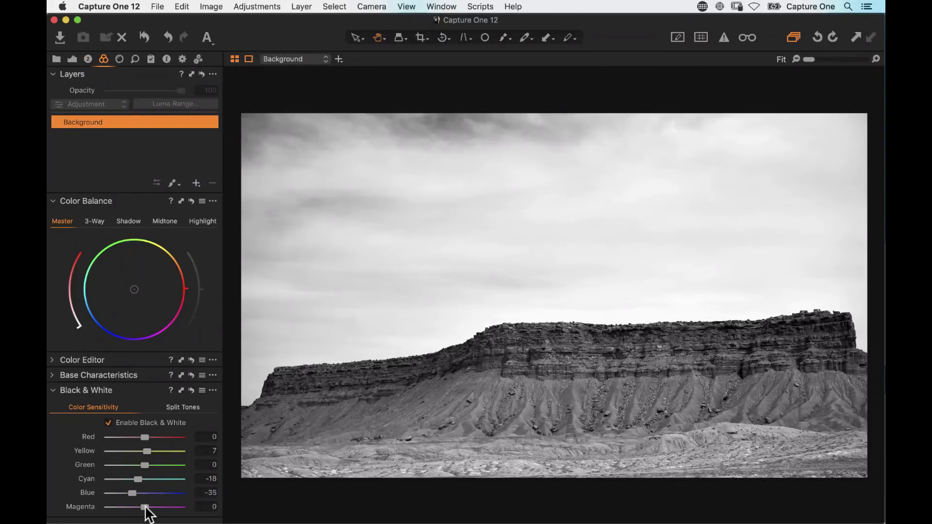
Step: Shape a Luma contrast S-curve on the background with lowered shadows, a midtone anchor and raised highlights, and preview its before and after
click(88, 59)
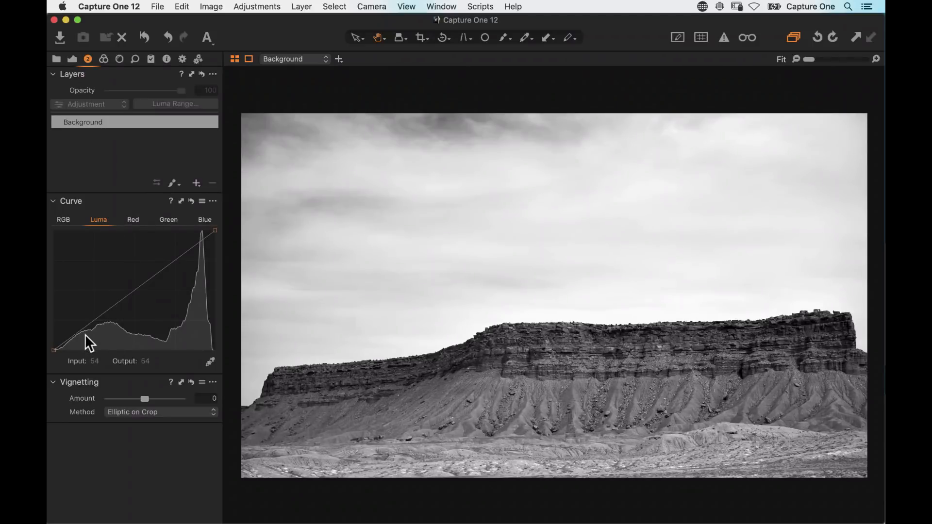
drag(85, 329, 83, 336)
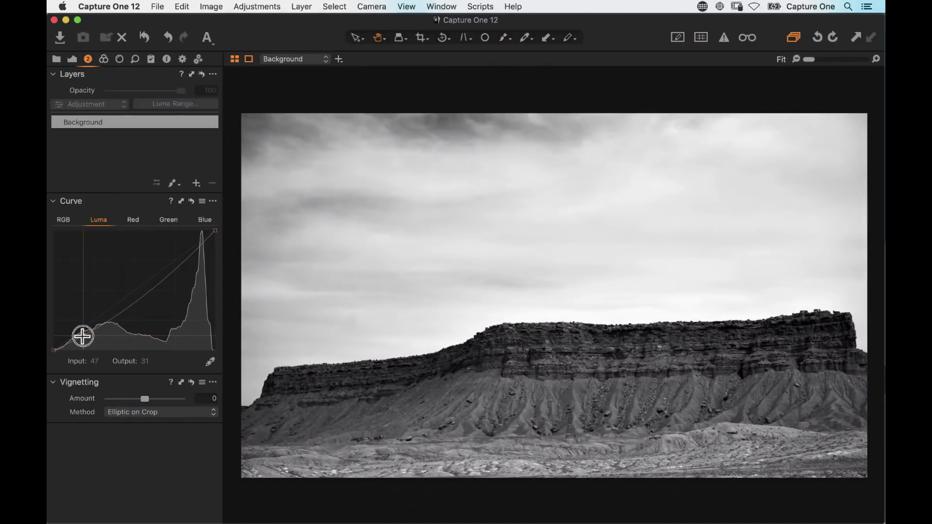
drag(183, 254, 190, 246)
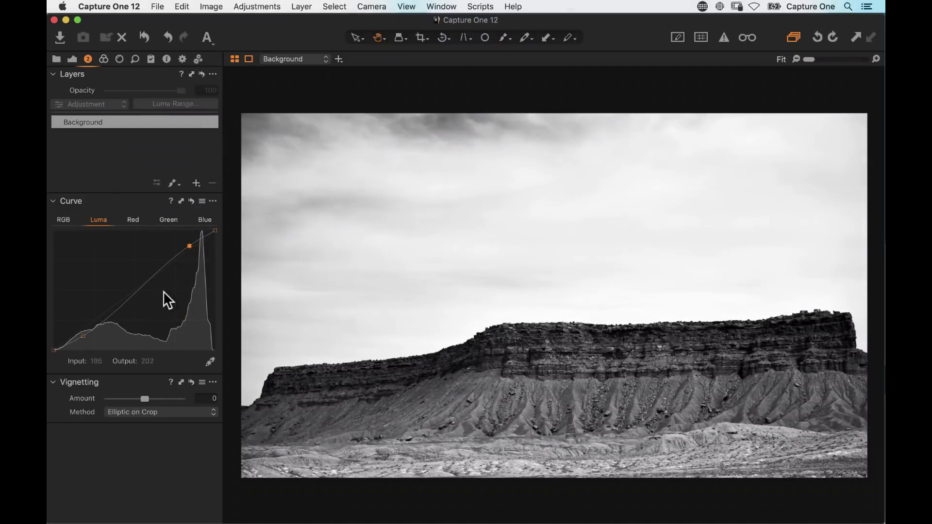
drag(132, 294, 135, 293)
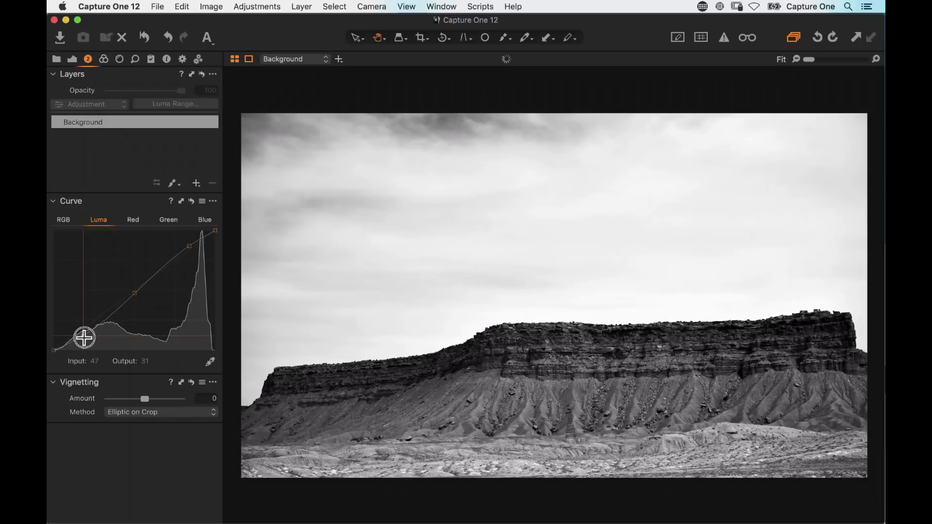
drag(83, 335, 79, 338)
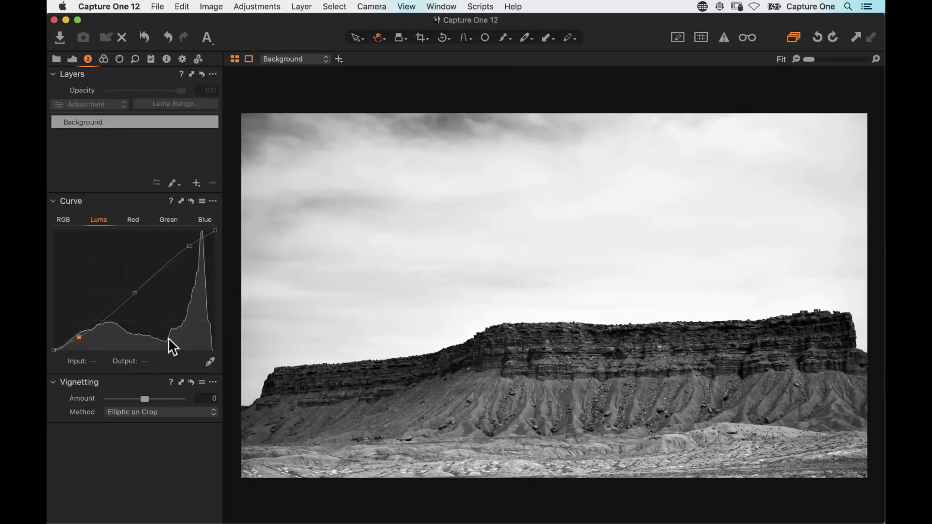
drag(189, 245, 188, 243)
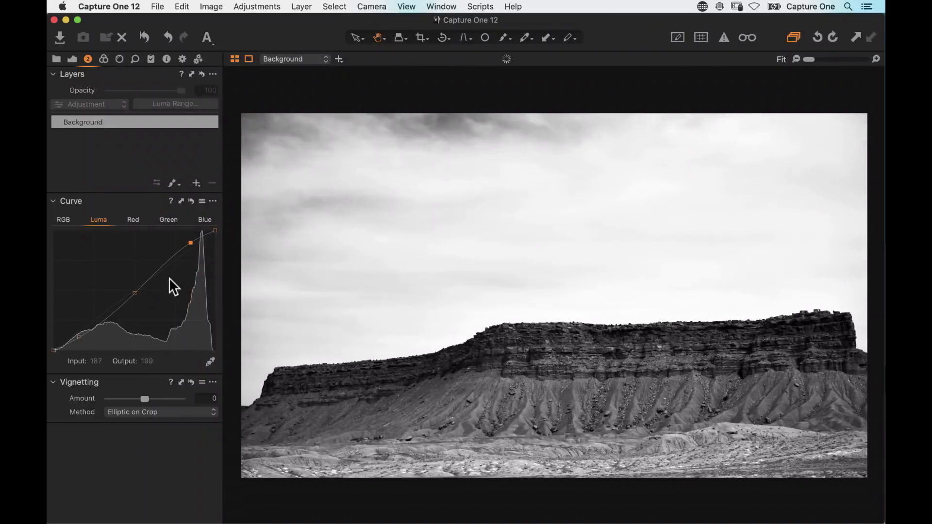
click(192, 201)
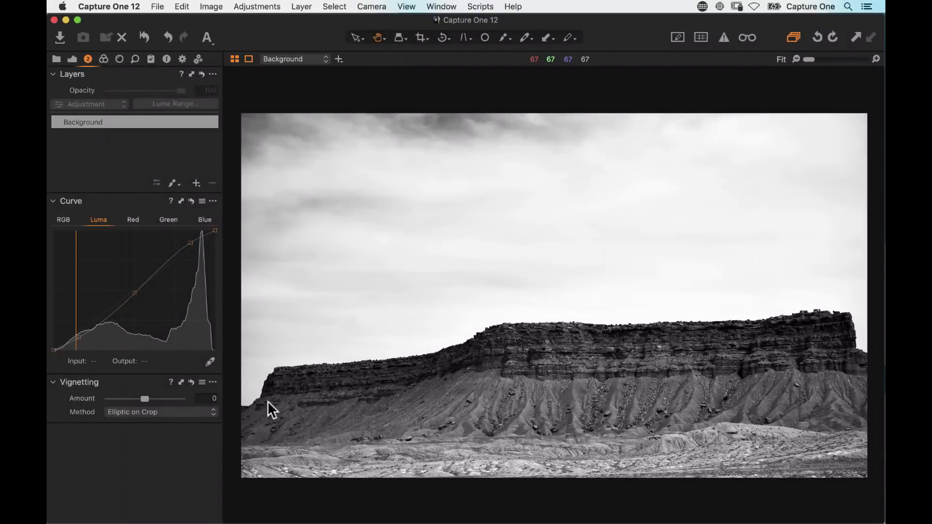
Step: Set Clarity to 77 and Structure to 5 on the background, judging the mesa's rock detail at 100%
click(72, 59)
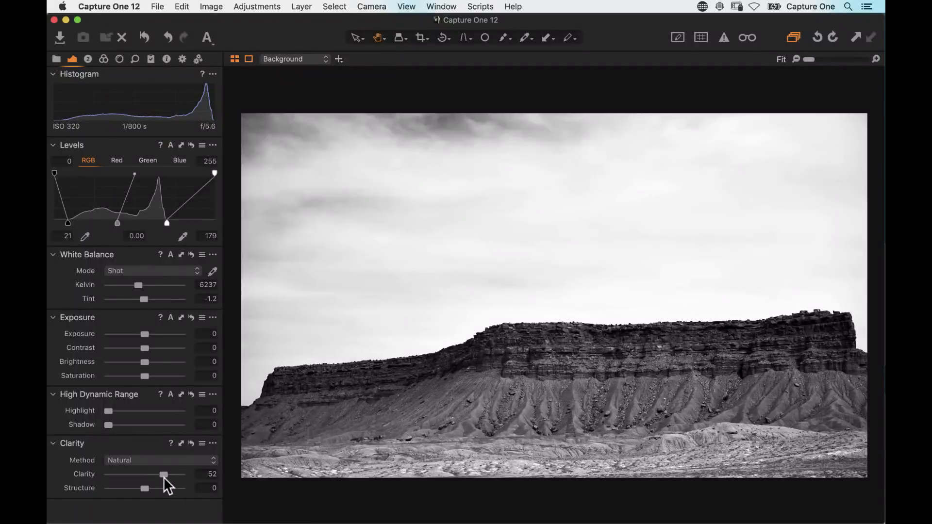
drag(164, 476, 173, 479)
click(535, 408)
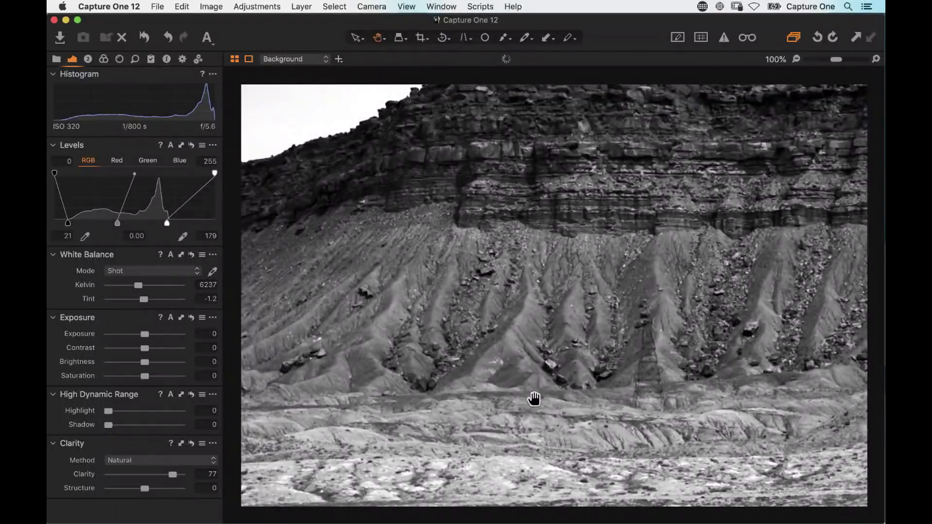
drag(551, 246, 486, 293)
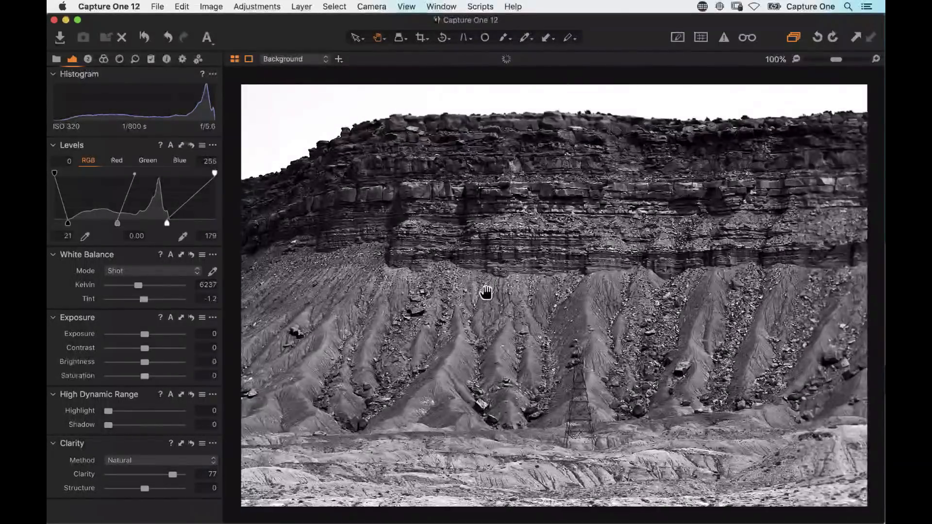
drag(400, 433, 402, 383)
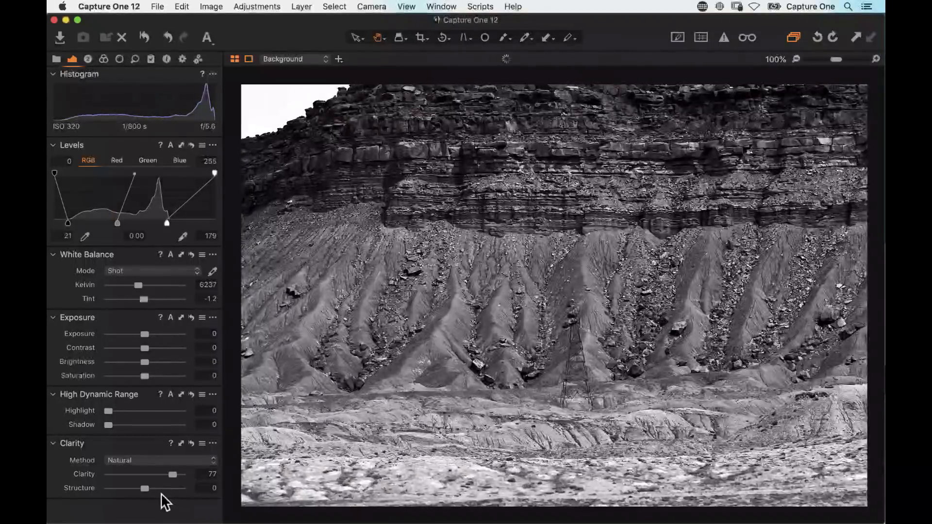
drag(147, 490, 150, 495)
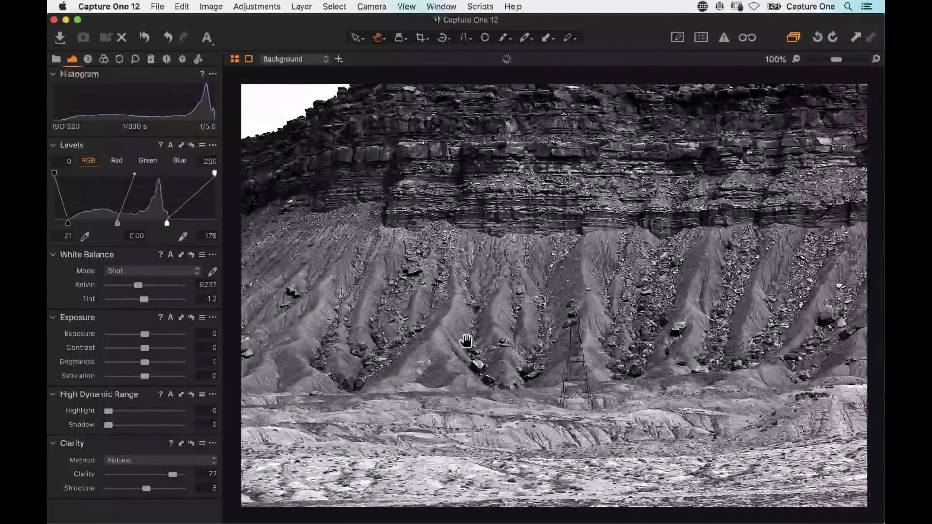
double_click(466, 341)
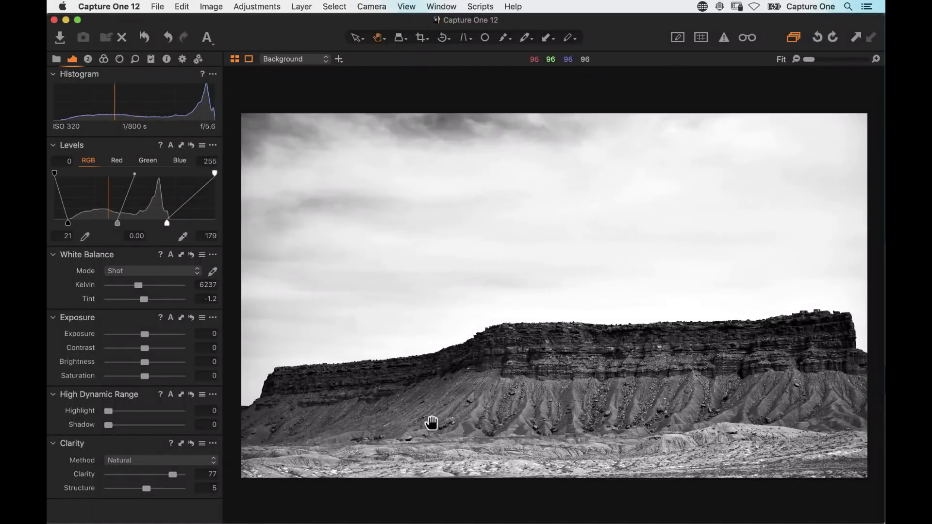
Step: Add a new filled adjustment layer named Lighten
click(89, 59)
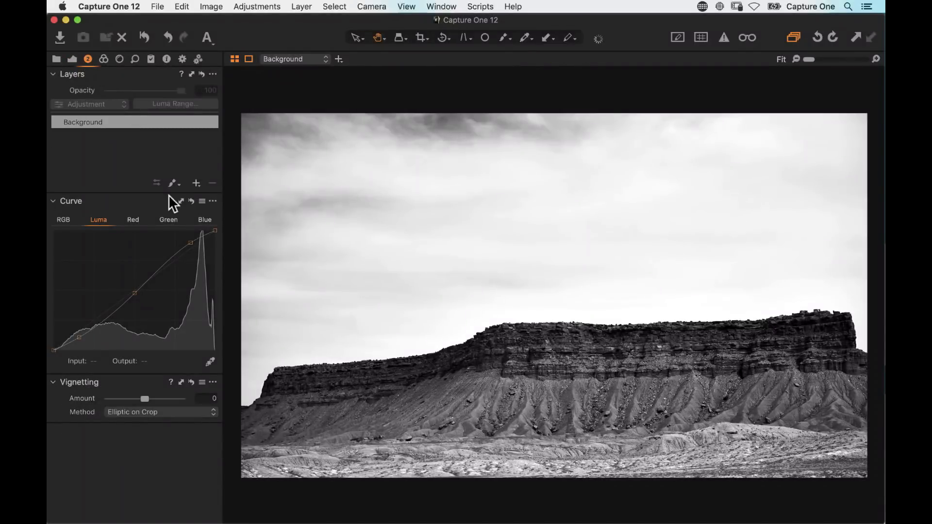
click(196, 183)
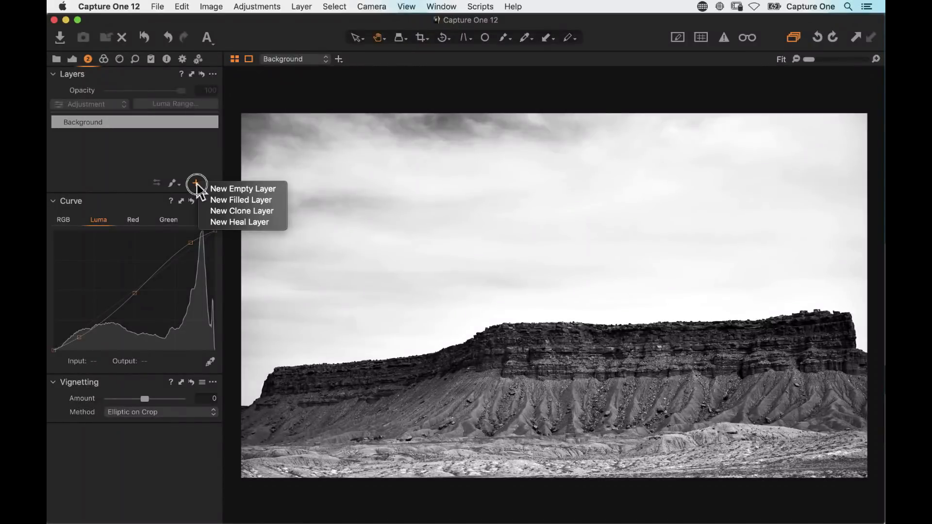
click(216, 200)
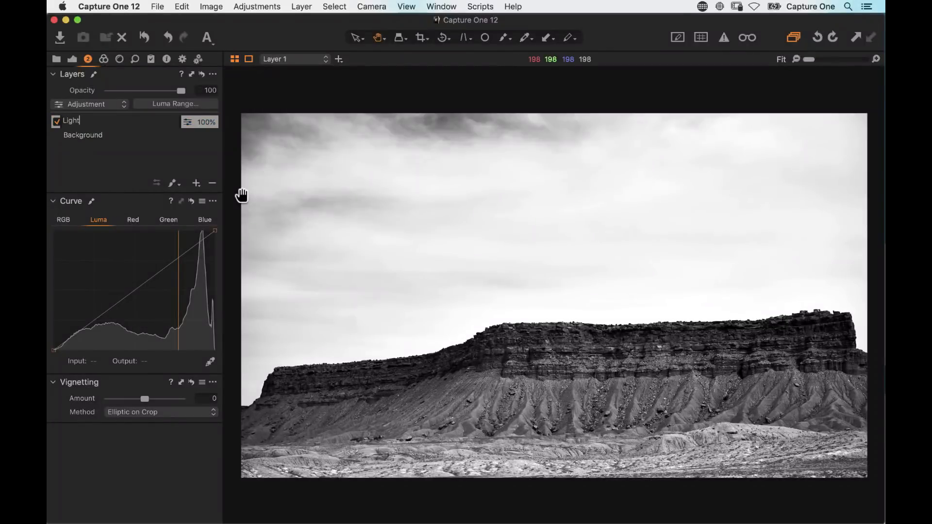
key(Return)
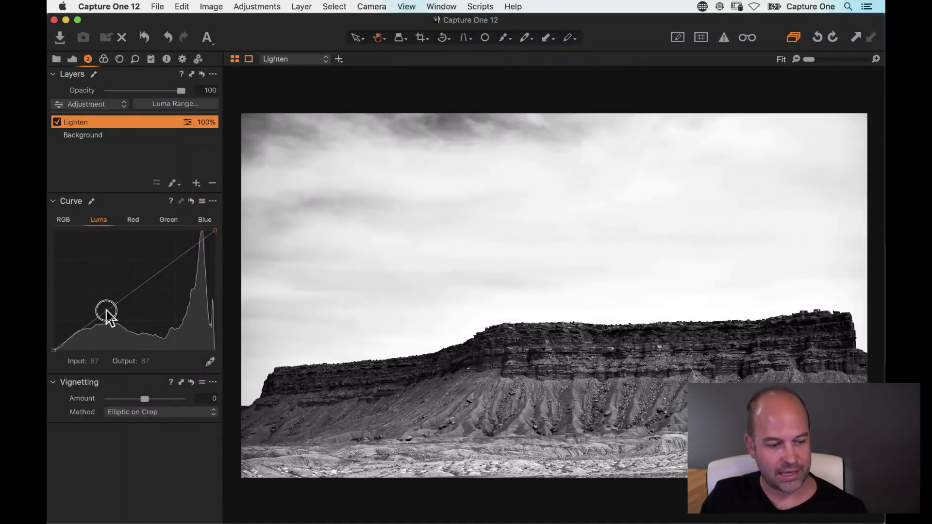
Step: Raise the darker tones of the Lighten layer's Luma curve, anchor its highlights, and clear the layer's mask
drag(106, 312, 103, 302)
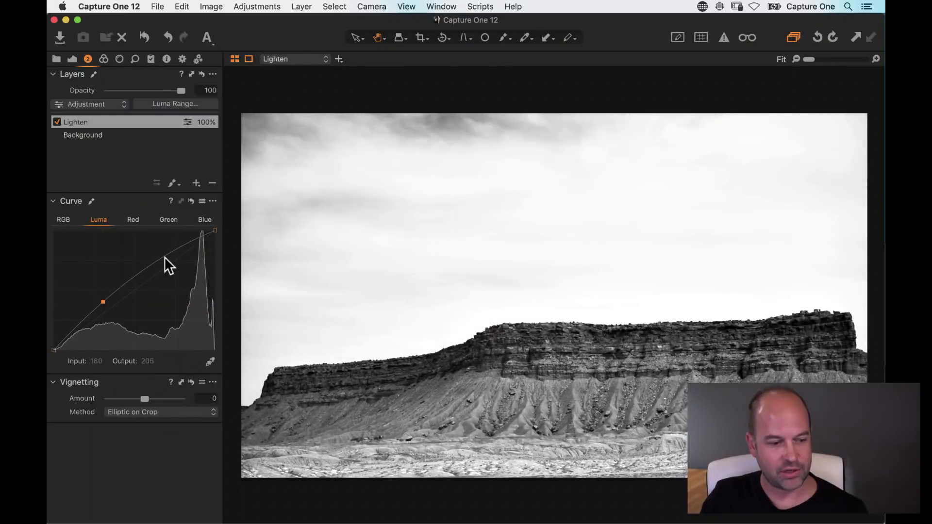
click(169, 259)
click(101, 300)
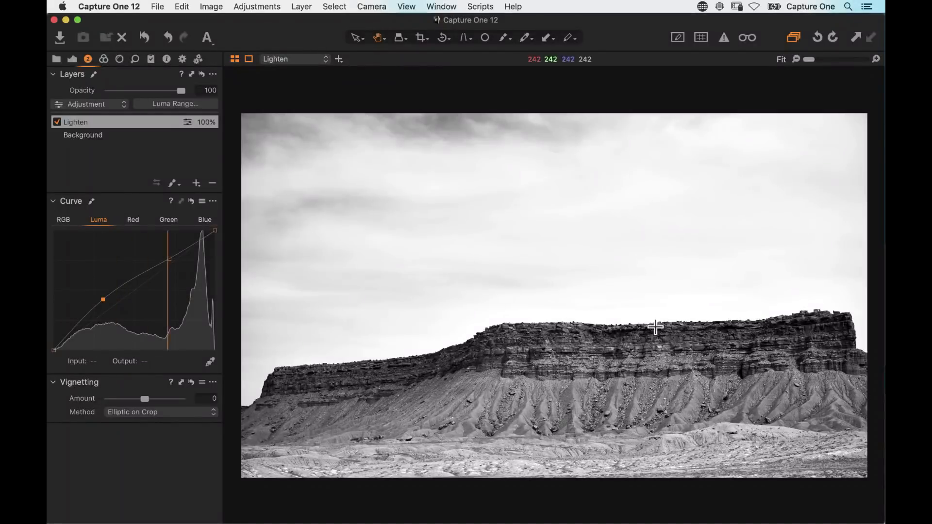
right_click(83, 122)
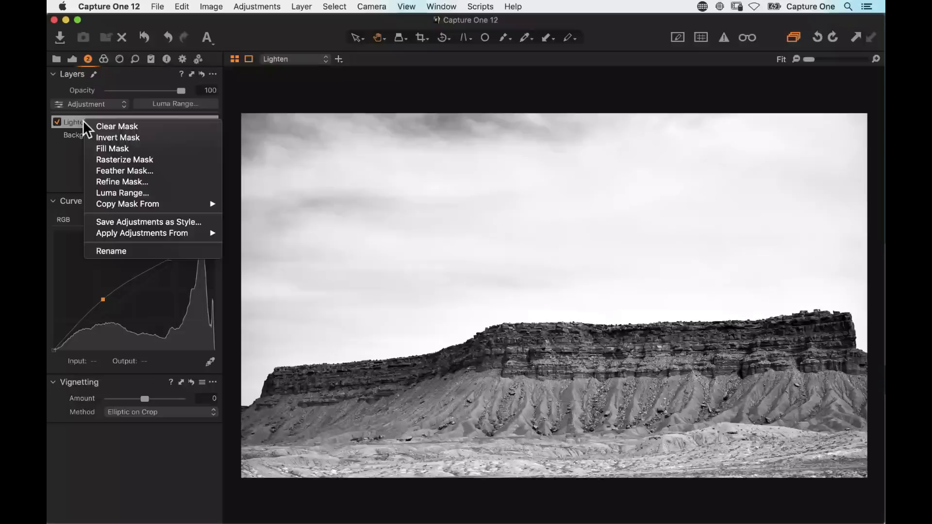
click(135, 127)
Step: Check the mask brush's settings and brush the lightening over the mesa with a soft, low-flow brush
click(173, 183)
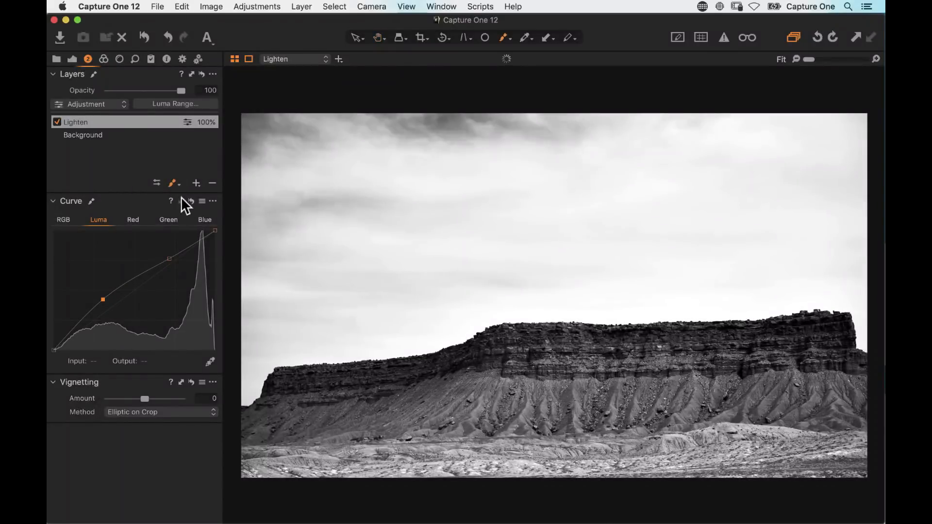
right_click(552, 364)
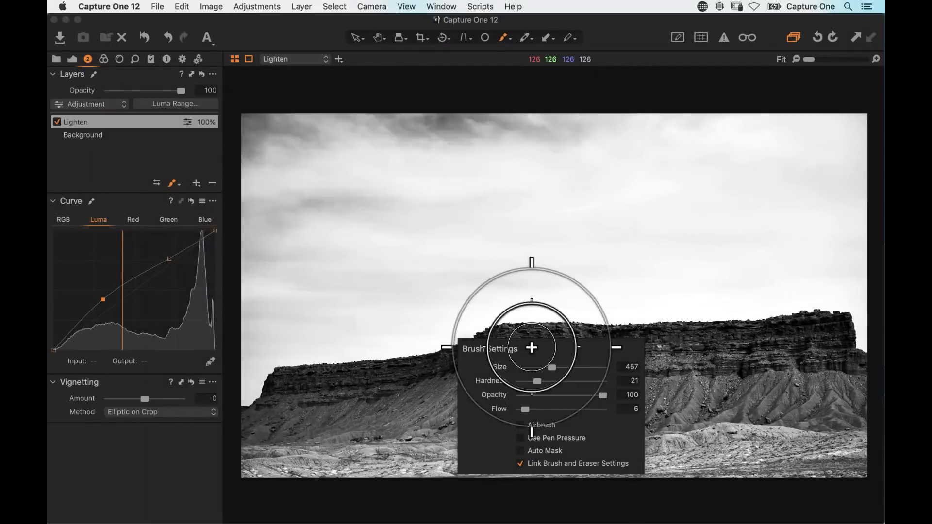
right_click(525, 365)
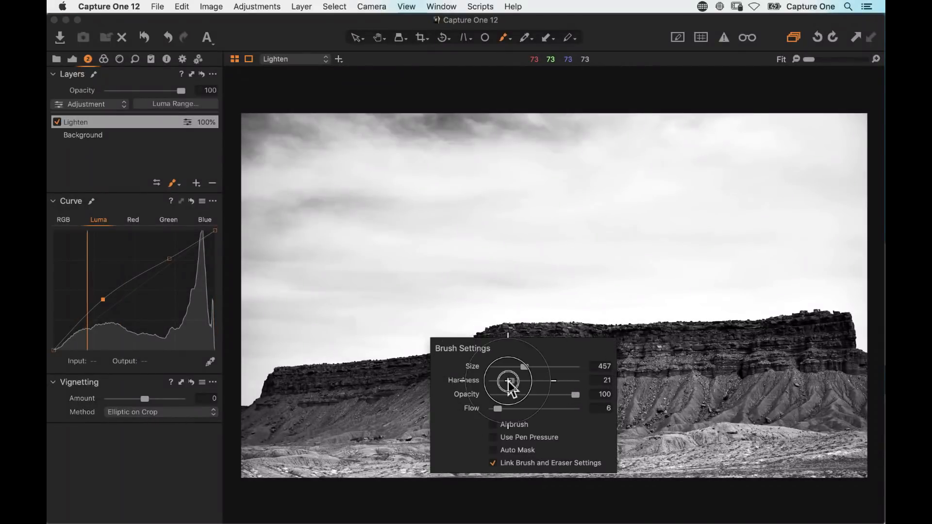
mouse_move(510, 381)
mouse_down()
mouse_move(535, 362)
mouse_move(524, 406)
mouse_move(558, 412)
mouse_move(622, 389)
mouse_move(660, 385)
mouse_move(667, 395)
mouse_move(699, 372)
mouse_move(487, 405)
mouse_move(520, 387)
mouse_move(624, 366)
mouse_move(683, 375)
mouse_move(736, 365)
mouse_move(687, 388)
mouse_move(557, 414)
mouse_move(545, 406)
mouse_move(458, 415)
mouse_up()
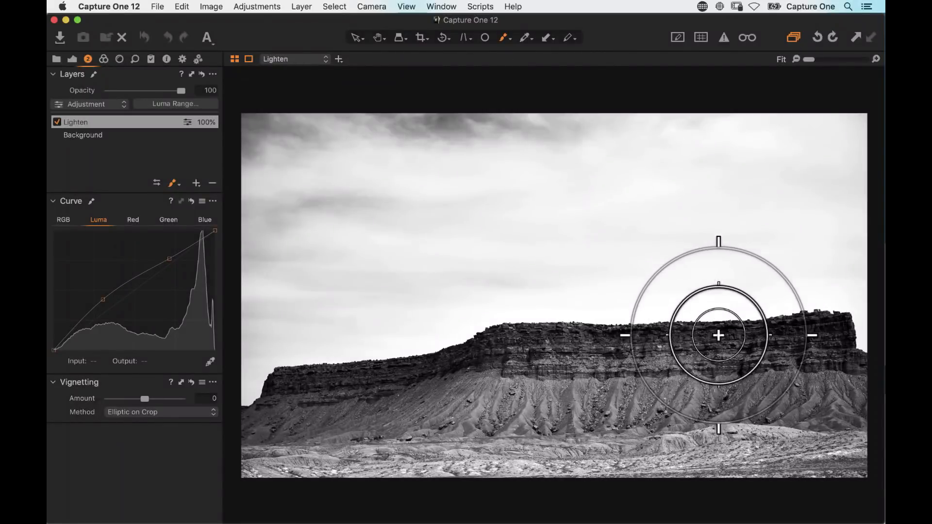
Step: Add another new filled adjustment layer named Darken
click(196, 183)
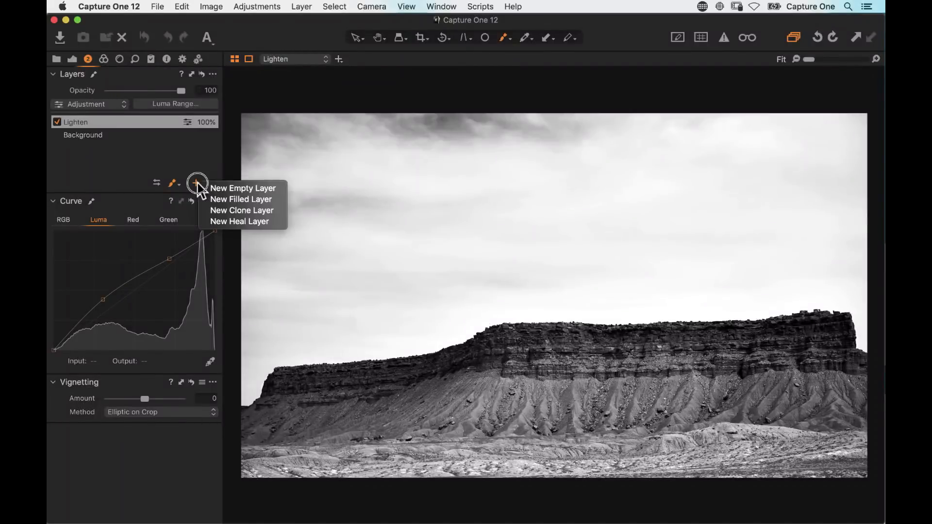
click(203, 199)
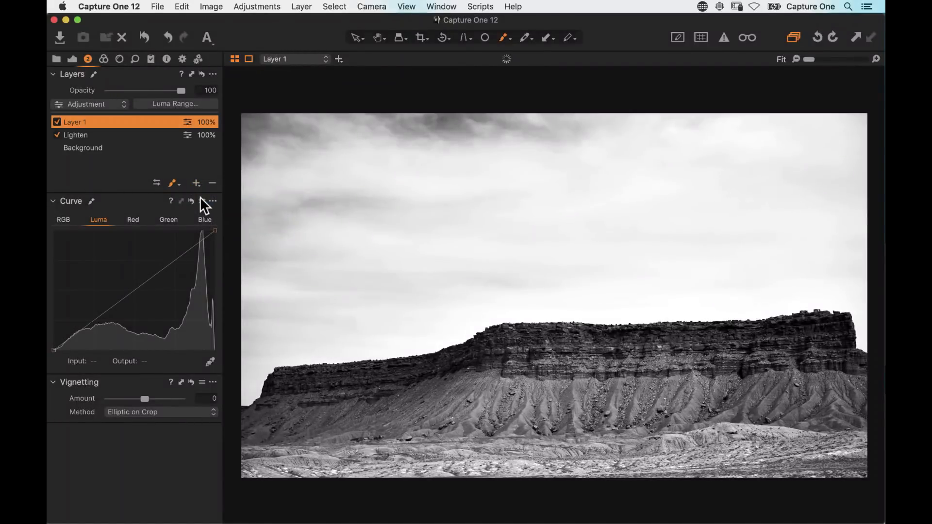
text(Darken)
key(Return)
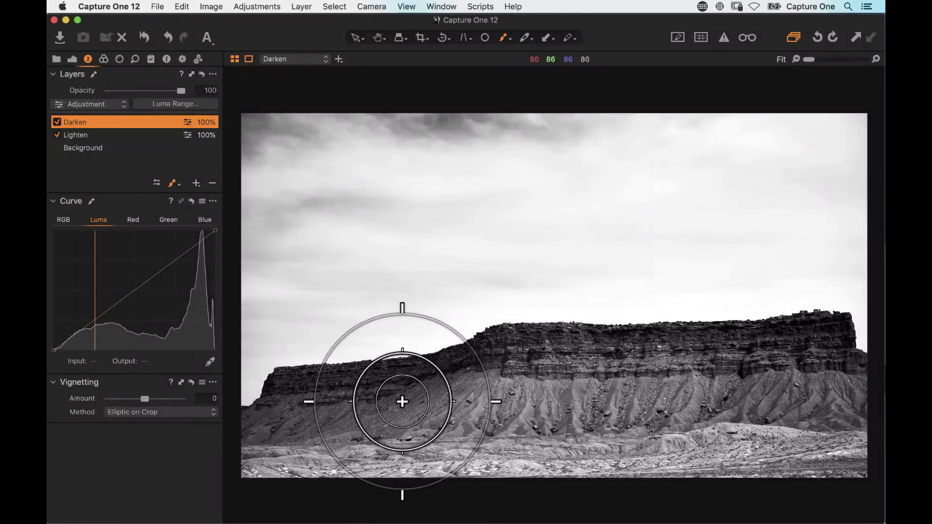
Step: Lower the Darken layer's Luma curve in the shadows to about input 53, output 40, anchor its highlights, and empty the filled mask
drag(89, 324, 87, 332)
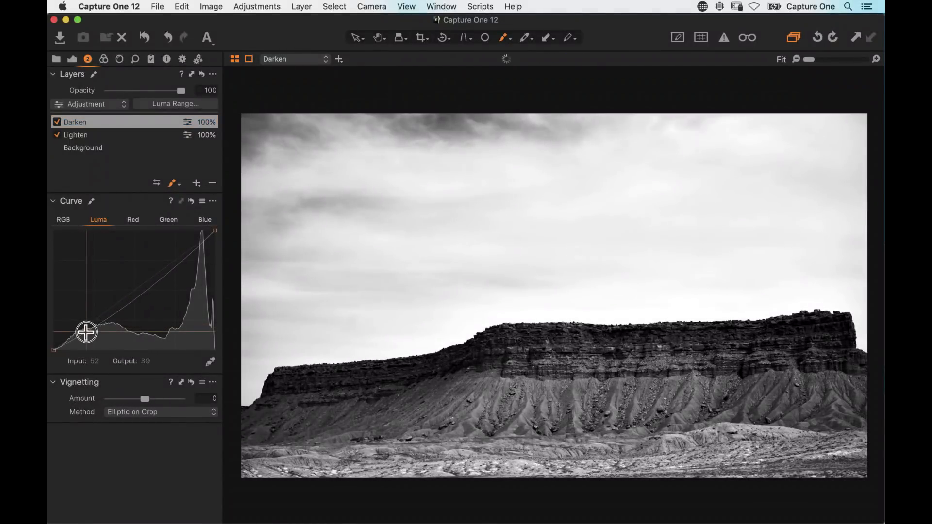
click(157, 279)
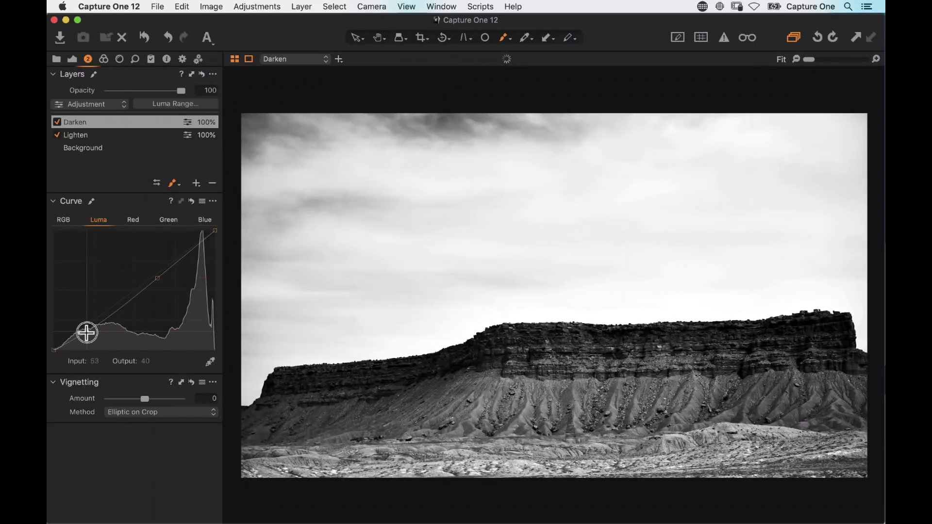
click(86, 334)
right_click(107, 119)
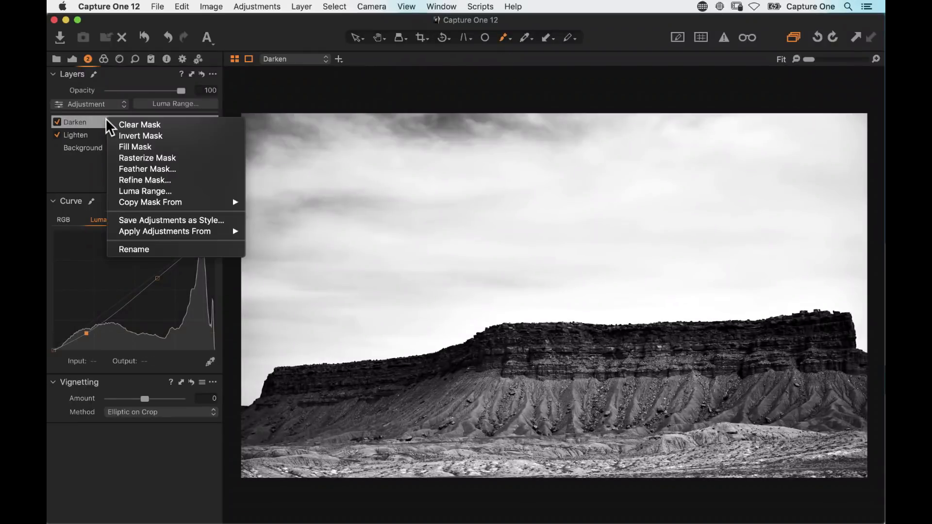
click(161, 134)
Step: Brush the Darken mask over the desert foreground, the outer parts of the mesa slopes and the sky
mouse_move(305, 418)
mouse_down()
mouse_move(370, 397)
mouse_move(373, 410)
mouse_move(331, 435)
mouse_move(297, 409)
mouse_move(424, 380)
mouse_move(737, 383)
mouse_move(765, 405)
mouse_move(826, 398)
mouse_move(560, 482)
mouse_move(348, 464)
mouse_move(572, 482)
mouse_move(479, 468)
mouse_move(505, 467)
mouse_up()
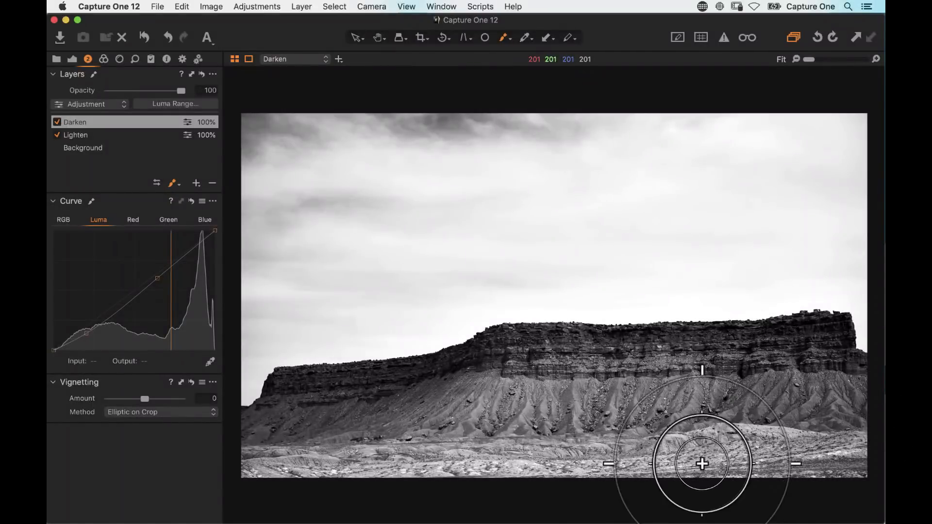
mouse_move(337, 409)
mouse_down()
mouse_move(325, 439)
mouse_move(275, 462)
mouse_move(350, 433)
mouse_move(344, 454)
mouse_up()
mouse_move(778, 407)
mouse_down()
mouse_move(810, 365)
mouse_move(773, 424)
mouse_up()
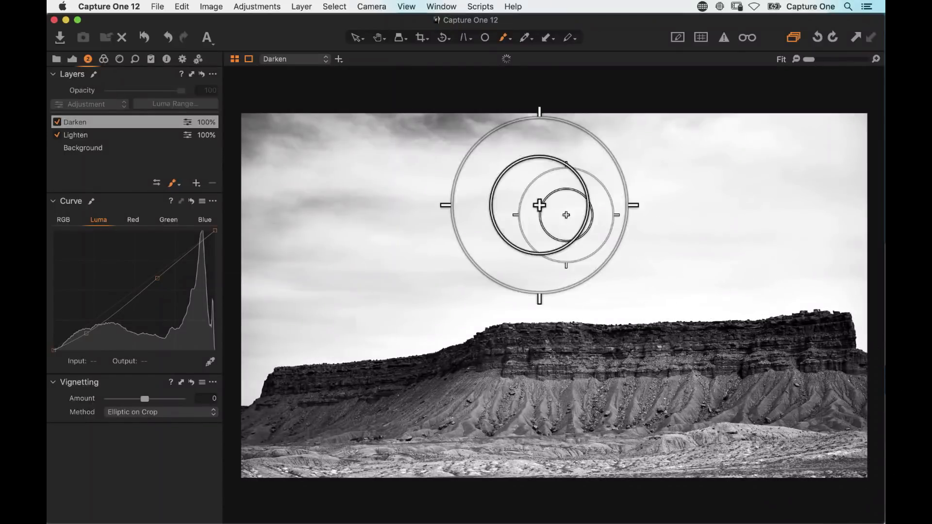
Step: Compare the photo with and without the Darken layer and the Lighten layer, leaving both enabled
click(56, 122)
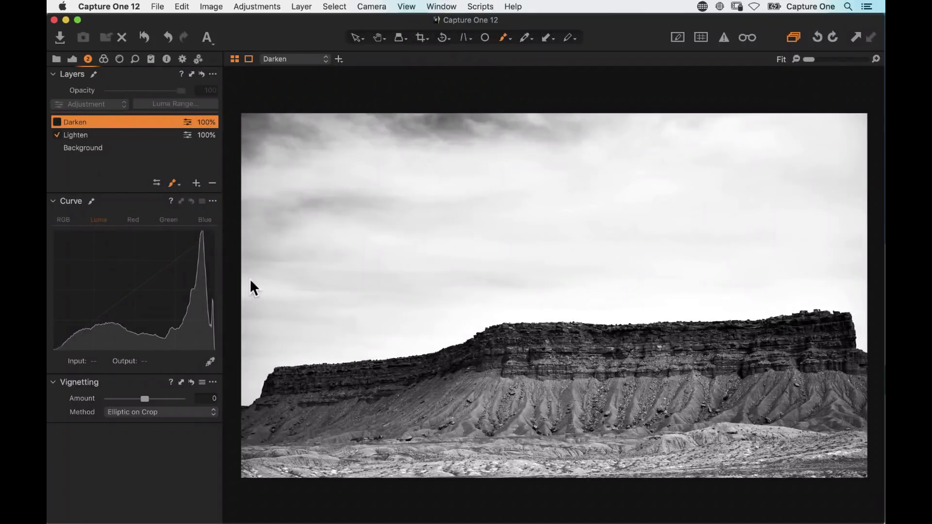
click(56, 122)
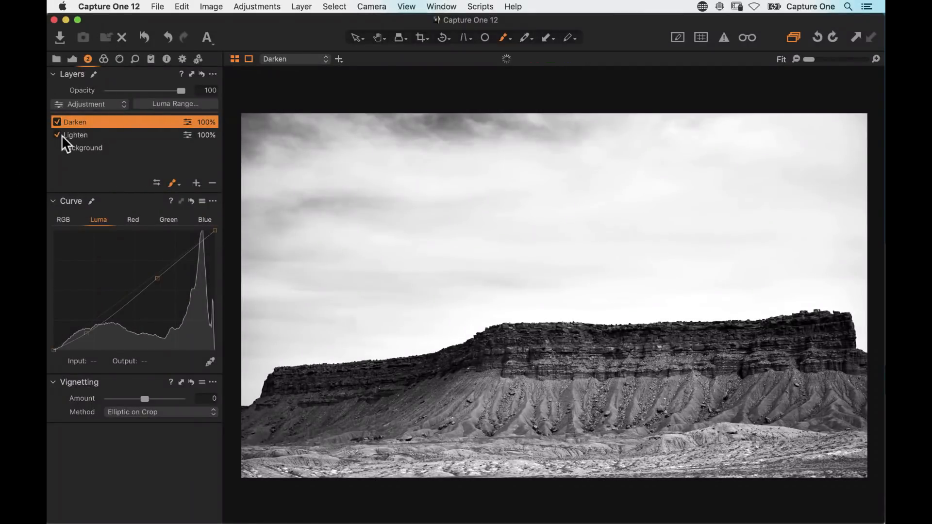
click(57, 135)
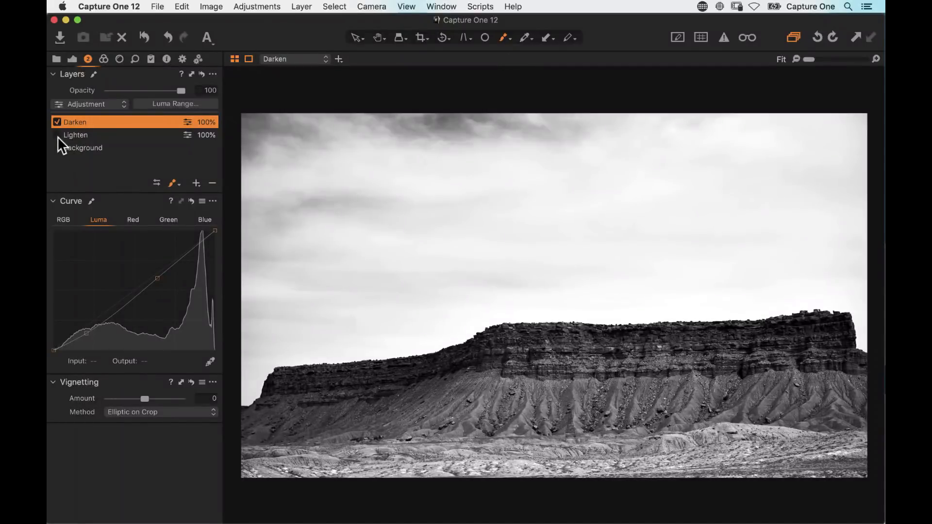
click(57, 136)
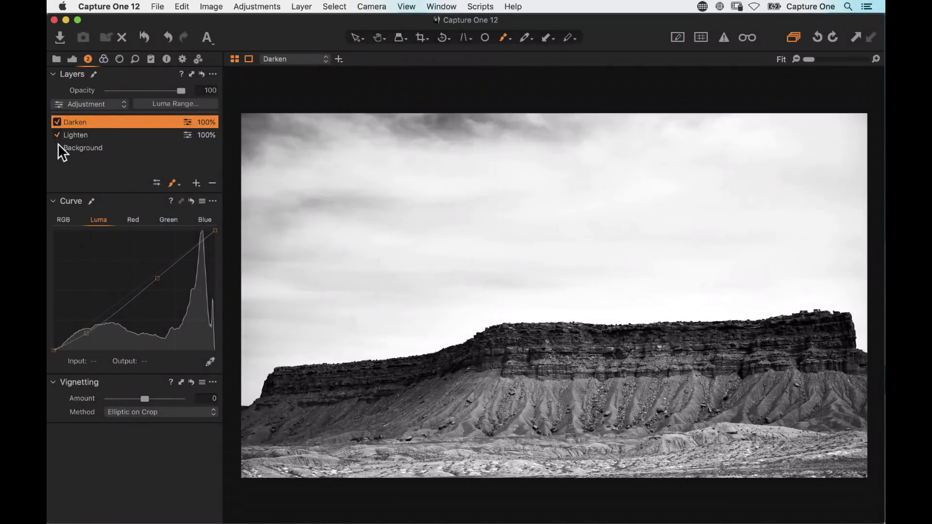
Step: Select the Lighten layer and examine its mask over the mesa slopes as a red overlay and as a grayscale mask
key(super+equal)
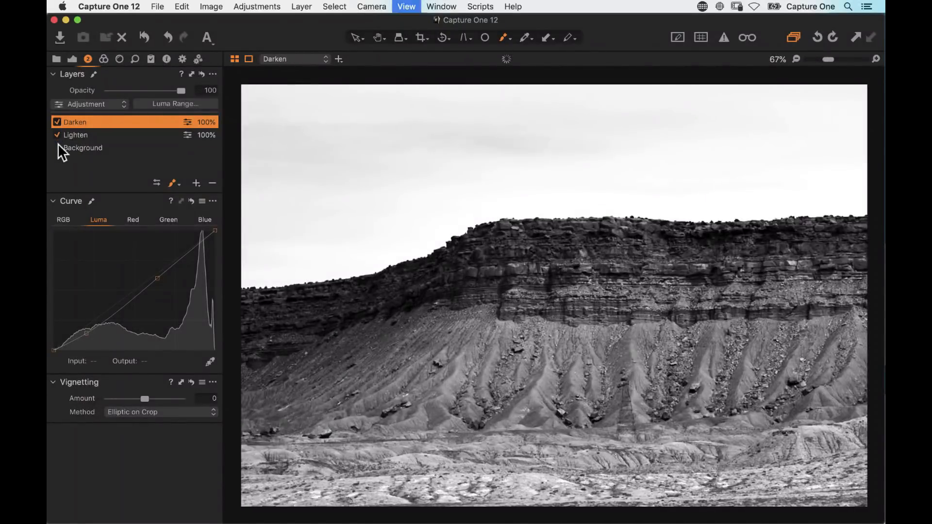
key(super+equal)
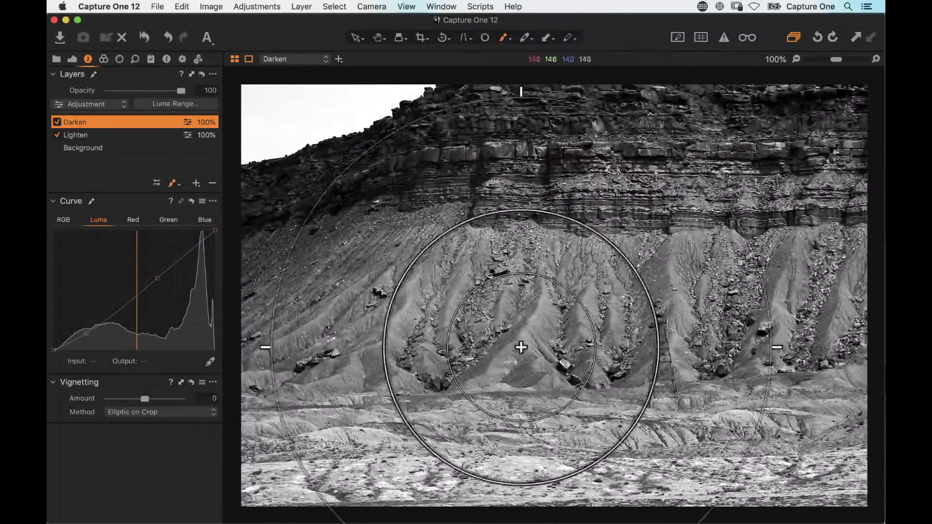
key(space)
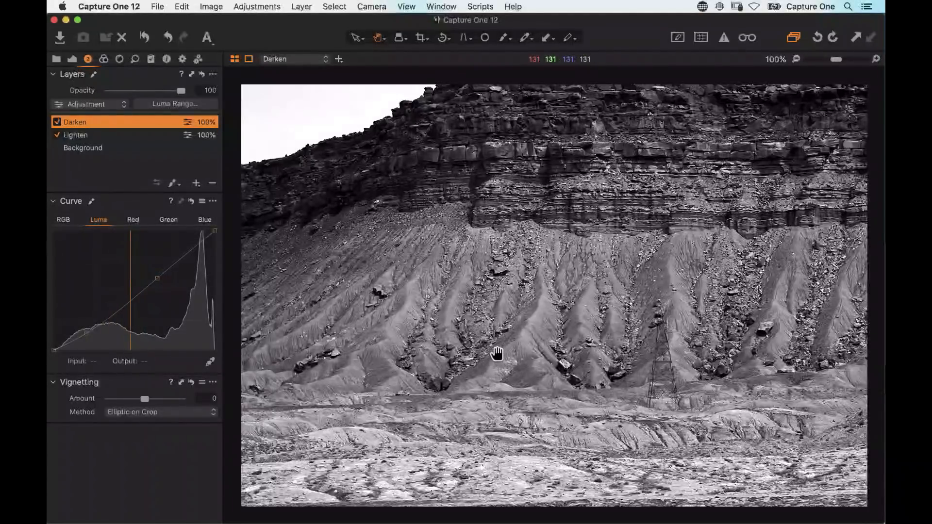
click(92, 136)
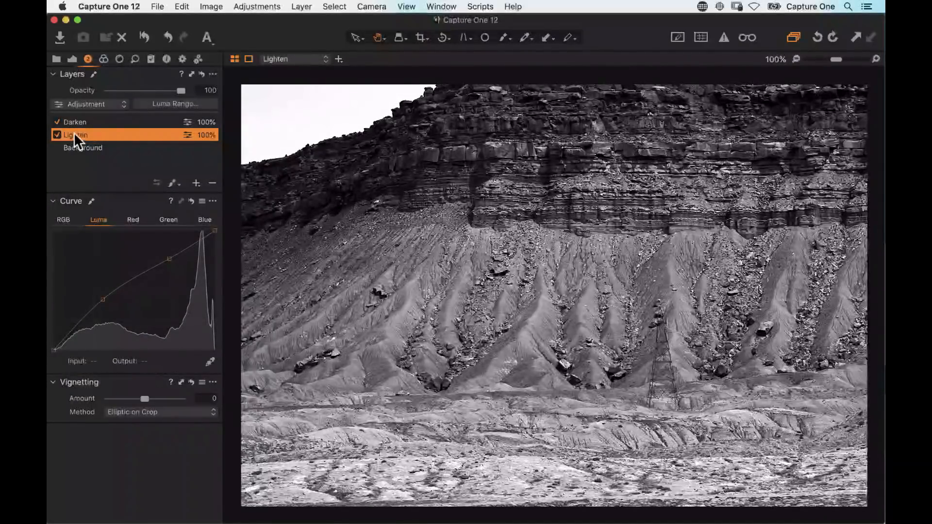
key(m)
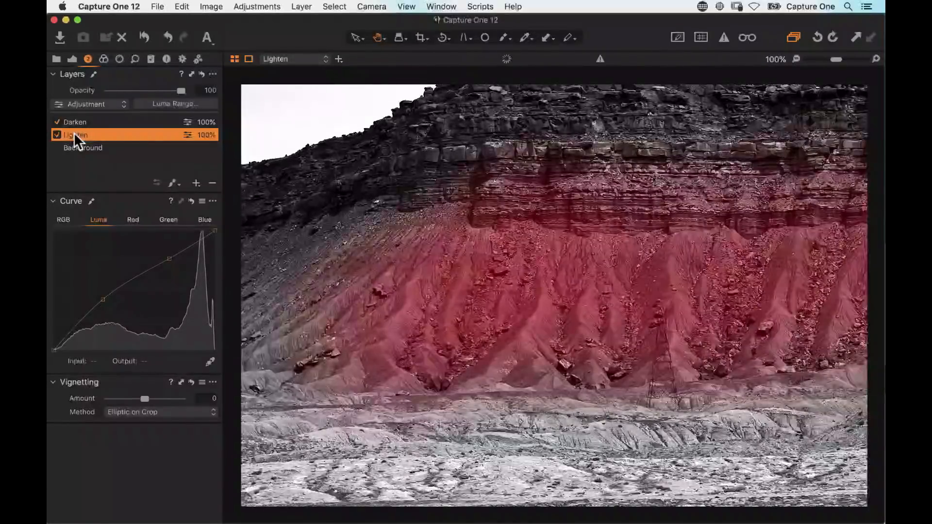
key(alt+m)
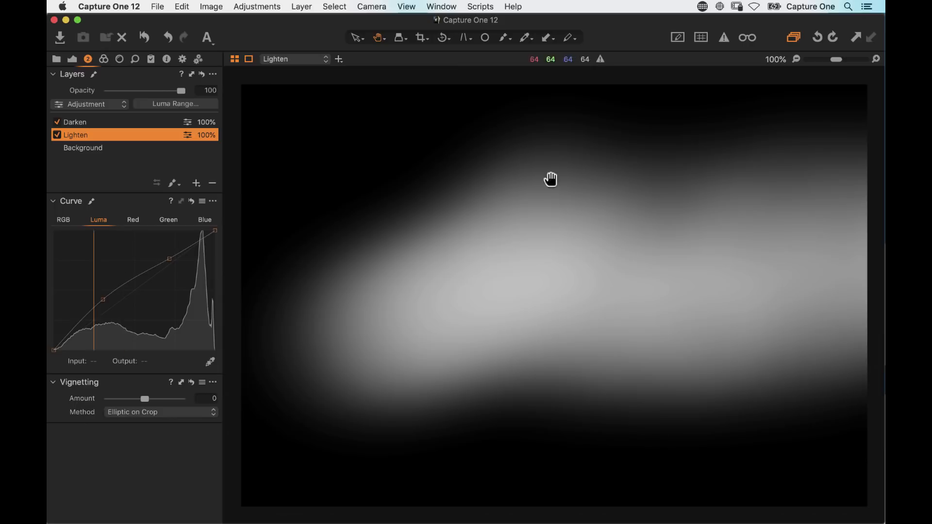
key(alt+m)
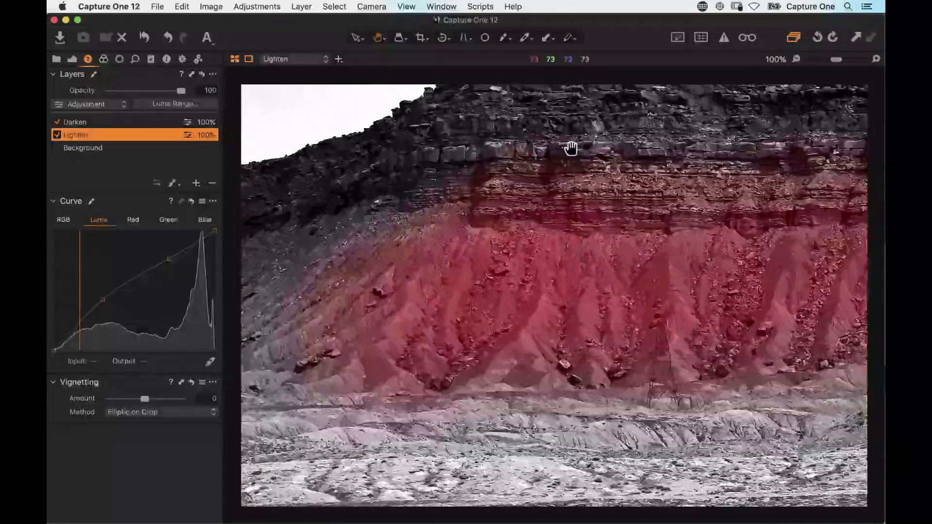
key(m)
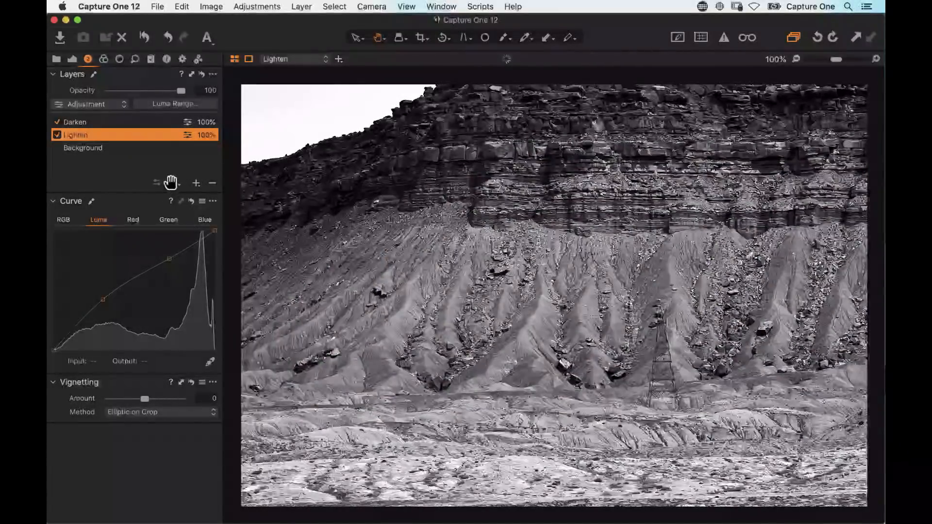
Step: Set the Lighten layer's mask brush size to 51 and brush extra lightening along the eroded ridges in the mesa's left and middle slopes
click(172, 183)
right_click(503, 267)
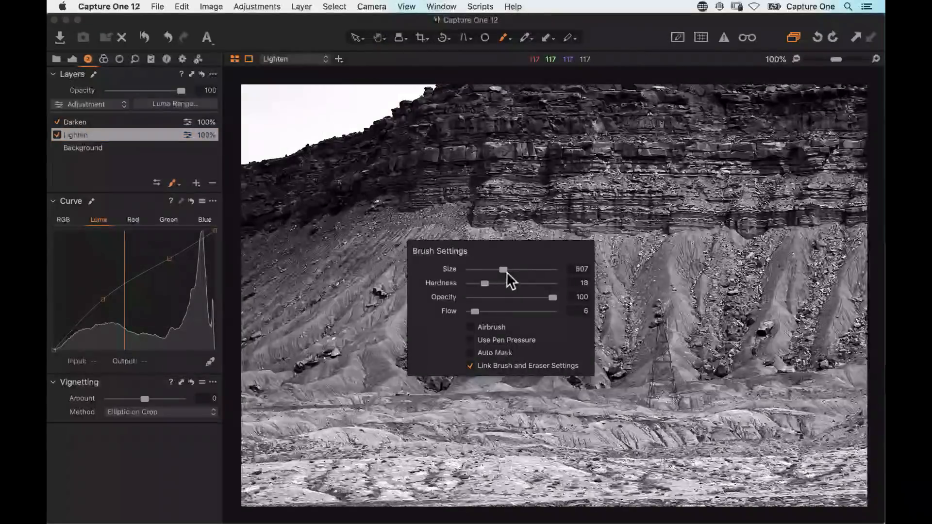
drag(505, 270, 482, 273)
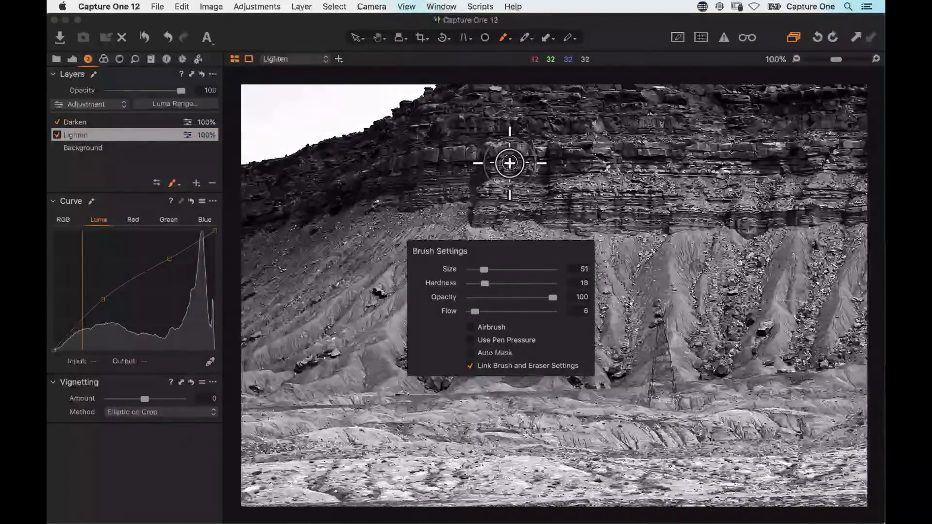
mouse_move(546, 276)
mouse_down()
mouse_move(529, 330)
mouse_move(496, 370)
mouse_move(544, 276)
mouse_move(551, 298)
mouse_move(450, 269)
mouse_move(459, 265)
mouse_move(451, 327)
mouse_move(460, 348)
mouse_move(453, 335)
mouse_move(452, 344)
mouse_move(466, 277)
mouse_move(421, 291)
mouse_move(415, 281)
mouse_move(388, 334)
mouse_move(327, 379)
mouse_up()
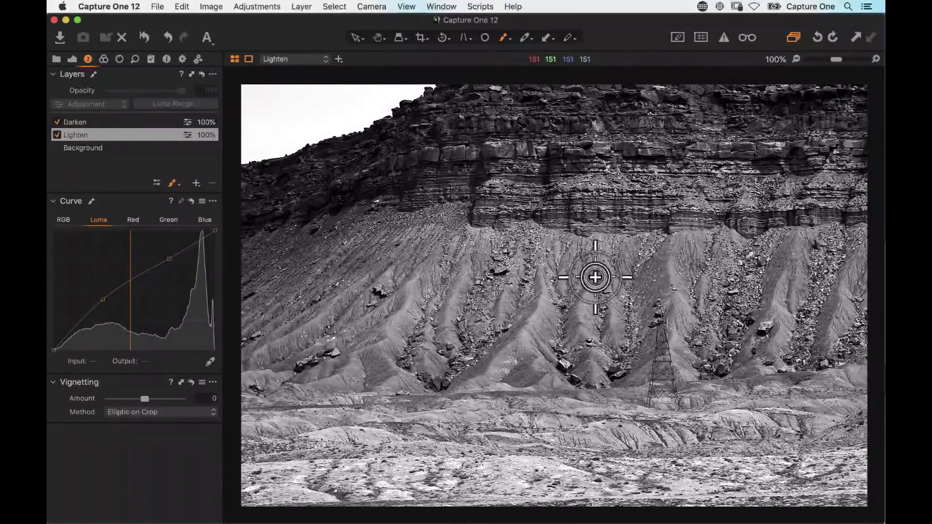
mouse_move(595, 278)
mouse_down()
mouse_move(665, 263)
mouse_move(681, 308)
mouse_move(673, 333)
mouse_up()
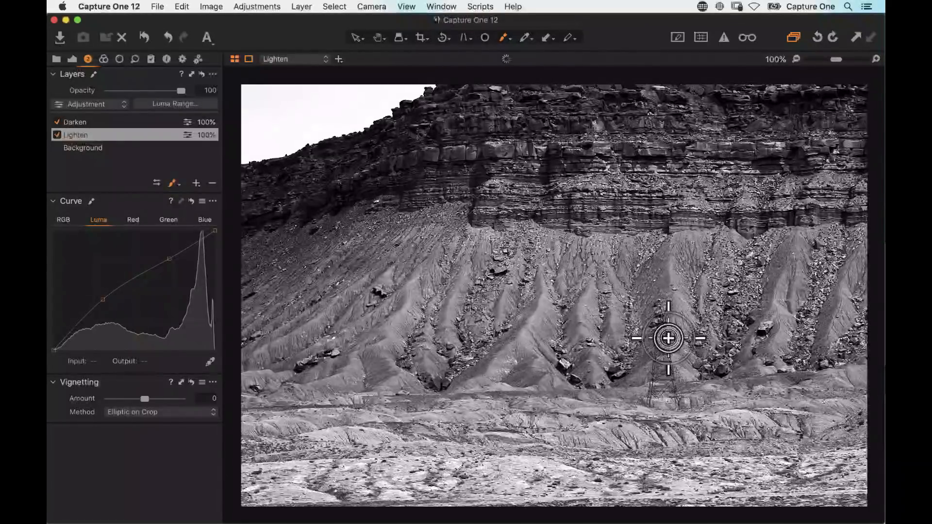
scroll(576, 295, right, 5)
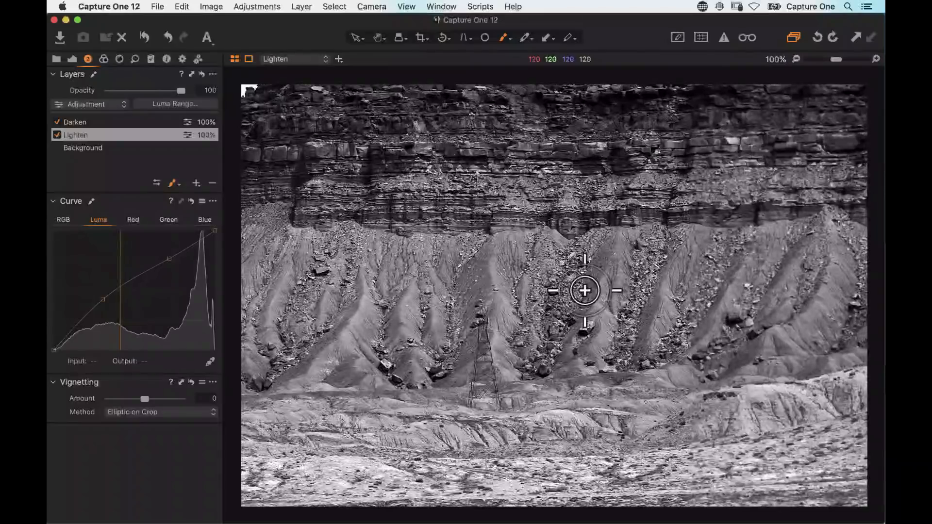
drag(595, 299, 588, 346)
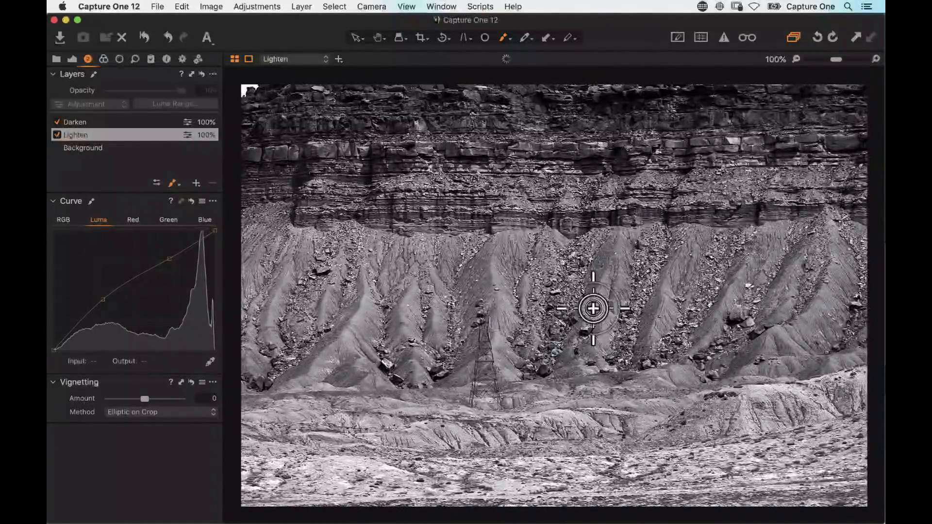
drag(593, 308, 603, 276)
drag(607, 346, 599, 302)
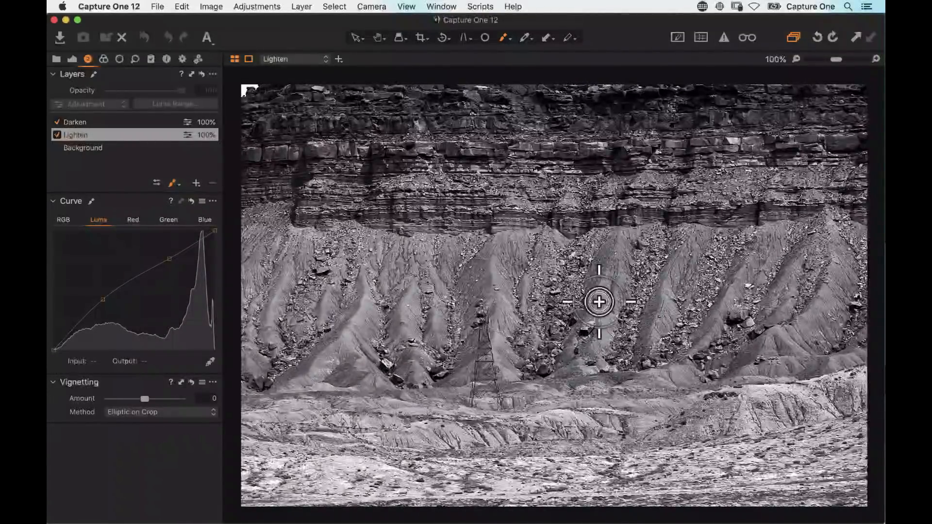
drag(499, 330, 512, 331)
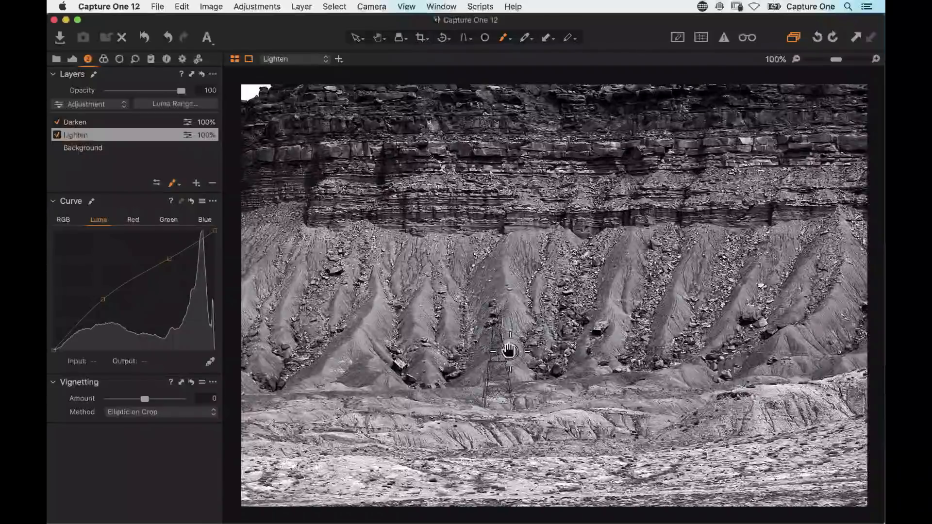
Step: Continue brushing the Lighten mask along the individual ridges across the middle and right part of the mesa slopes
drag(597, 267, 450, 277)
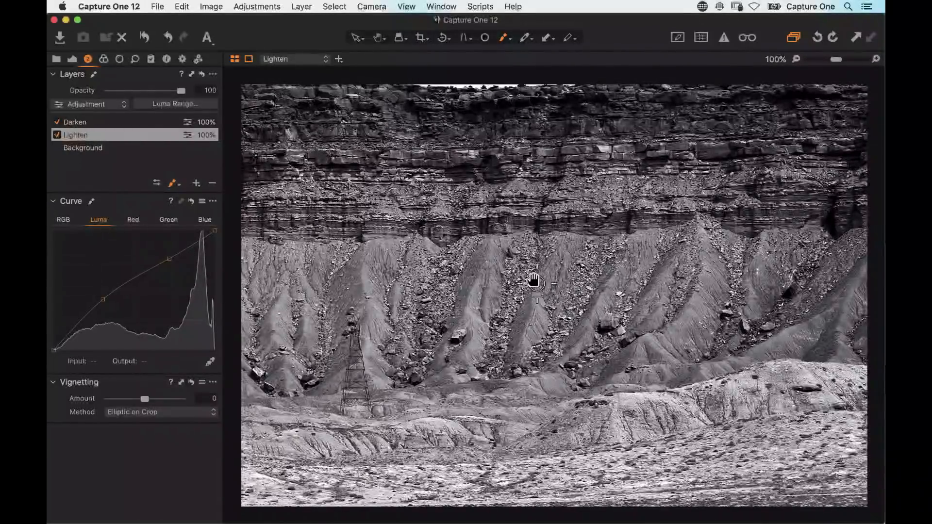
mouse_move(467, 309)
mouse_down()
mouse_move(459, 364)
mouse_move(473, 260)
mouse_up()
mouse_move(554, 262)
mouse_down()
mouse_move(529, 293)
mouse_move(526, 360)
mouse_up()
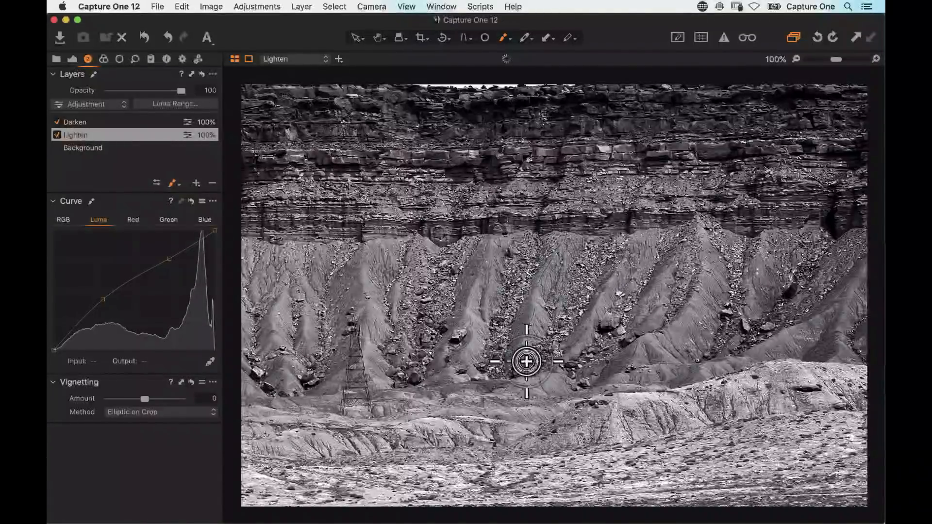
mouse_move(593, 309)
mouse_down()
mouse_move(617, 271)
mouse_move(700, 266)
mouse_up()
drag(672, 325, 639, 368)
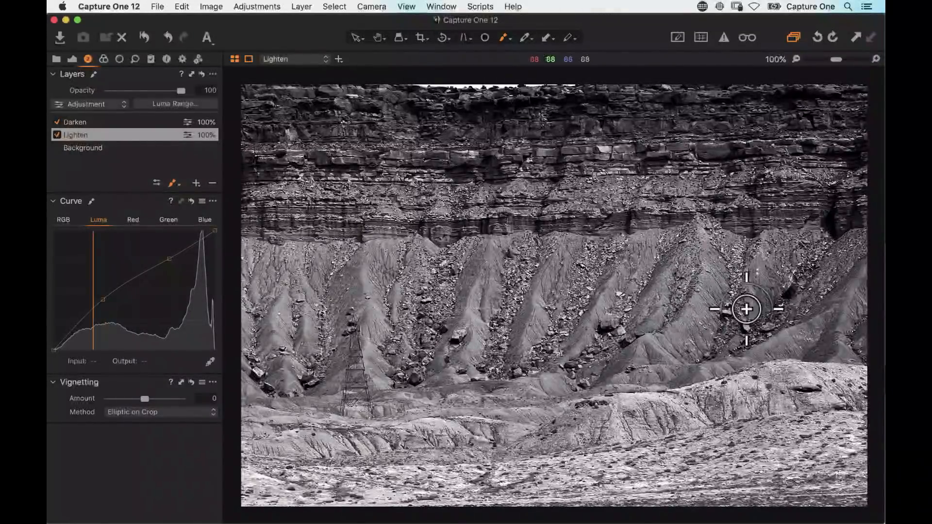
drag(729, 303, 493, 291)
mouse_move(654, 233)
mouse_down()
mouse_move(615, 292)
mouse_move(614, 340)
mouse_move(605, 332)
mouse_move(642, 246)
mouse_up()
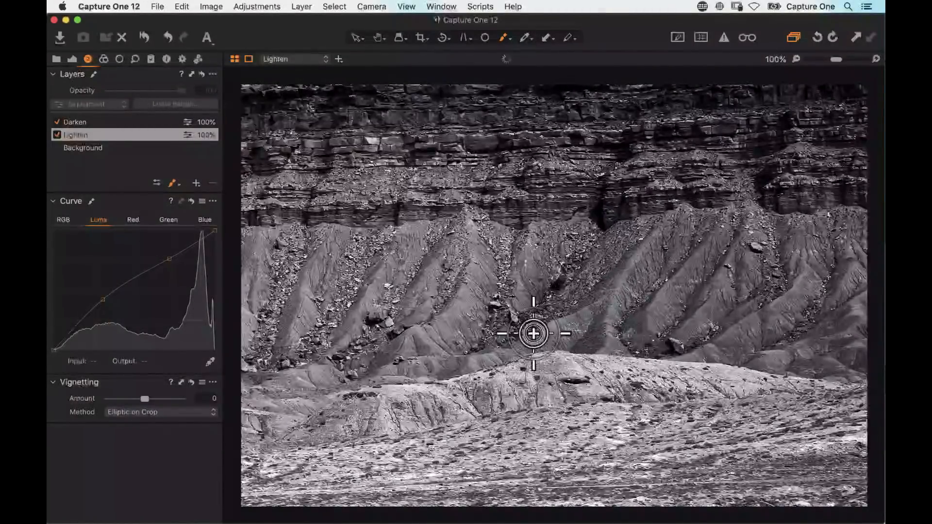
drag(534, 334, 468, 364)
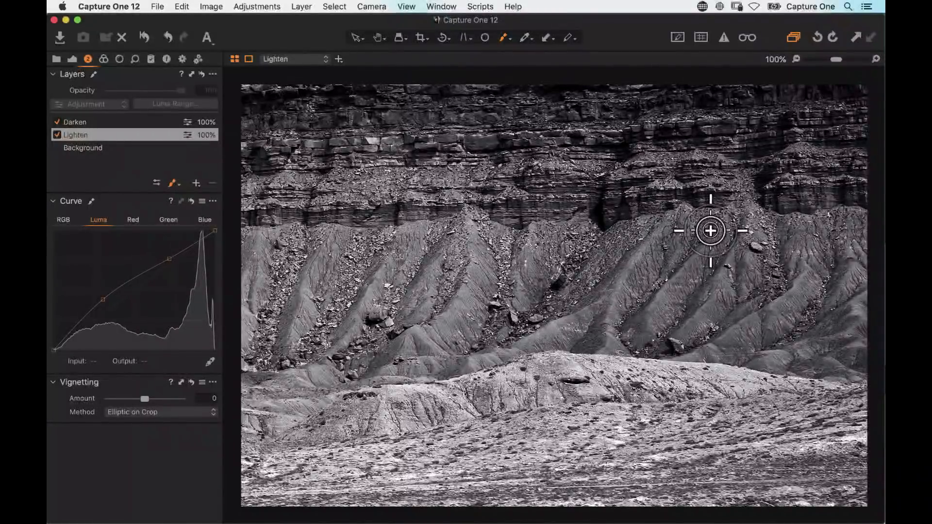
mouse_move(711, 231)
mouse_down()
mouse_move(651, 304)
mouse_move(699, 245)
mouse_move(685, 271)
mouse_move(545, 289)
mouse_up()
mouse_move(748, 272)
mouse_down()
mouse_move(662, 299)
mouse_move(643, 358)
mouse_move(662, 318)
mouse_move(581, 360)
mouse_move(605, 279)
mouse_up()
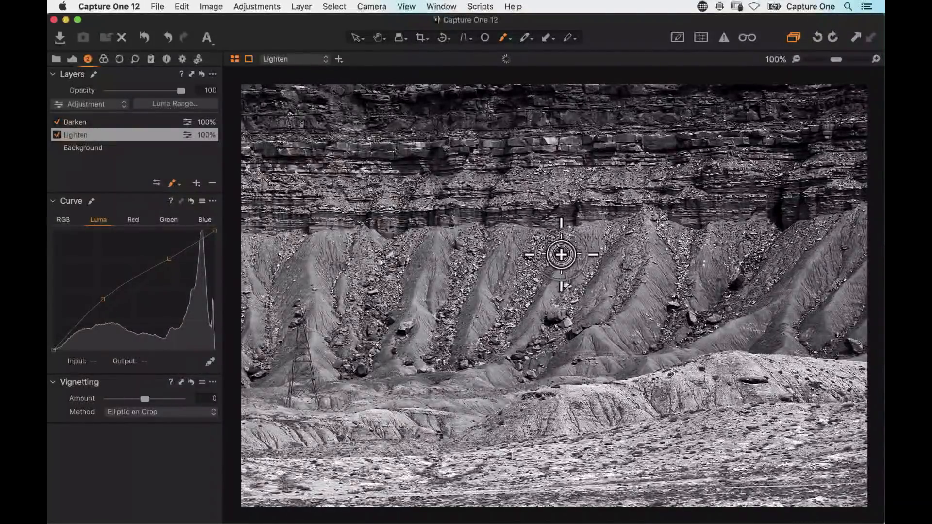
mouse_move(561, 255)
mouse_down()
mouse_move(529, 329)
mouse_move(477, 304)
mouse_move(481, 295)
mouse_move(462, 271)
mouse_move(470, 287)
mouse_up()
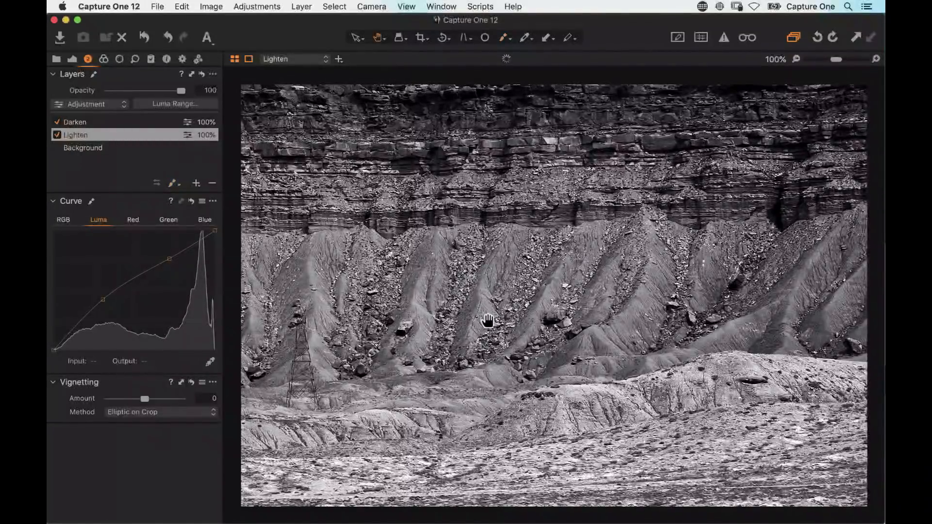
Step: Compare the whole photo with and without the Lighten layer, leaving the layer enabled
double_click(488, 321)
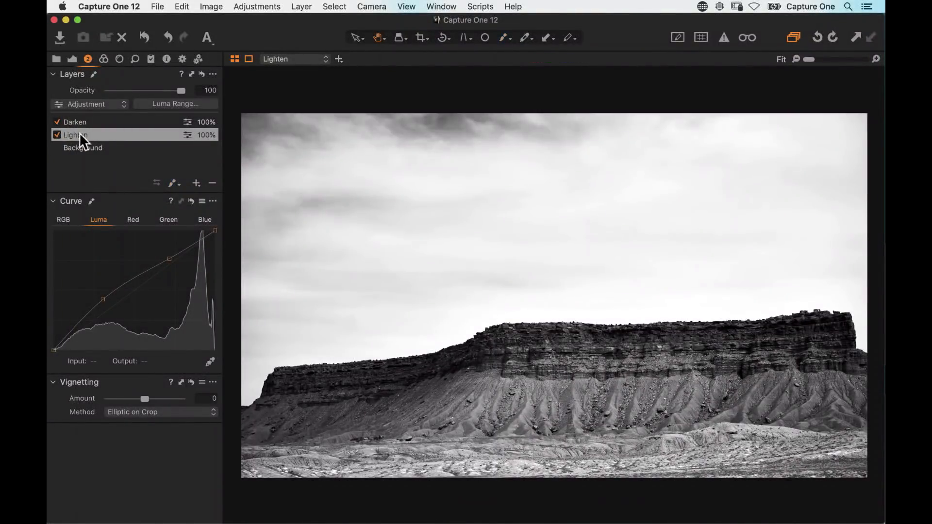
click(57, 135)
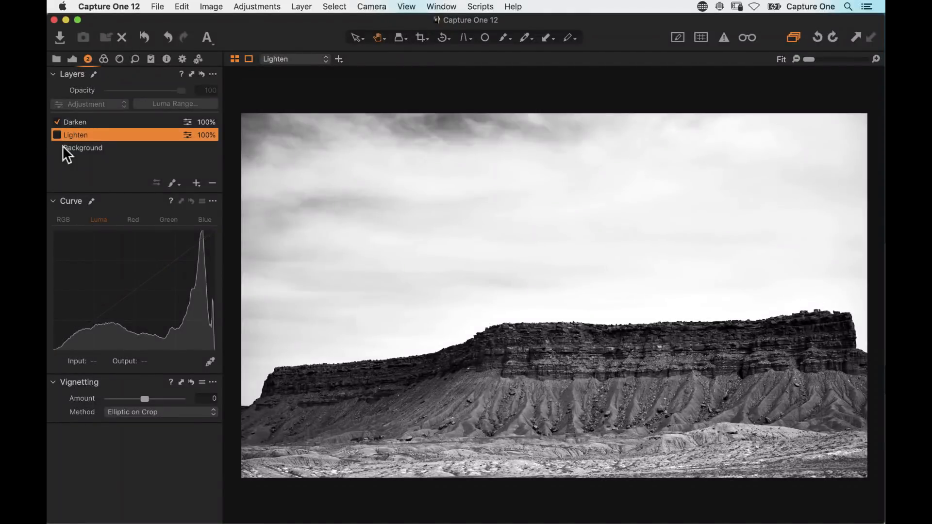
click(57, 135)
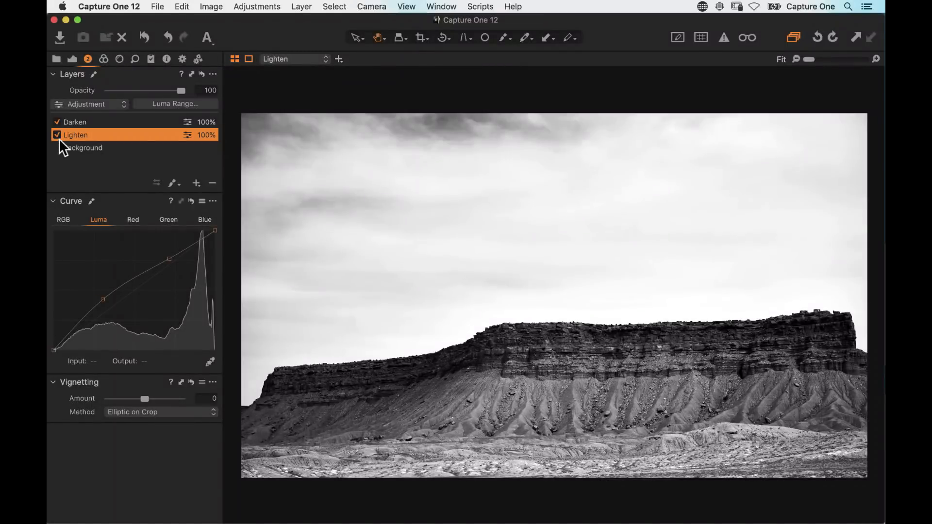
Step: Compare the black-and-white edit with the unadjusted color original, for the whole photo and close up on the mesa slopes
click(143, 36)
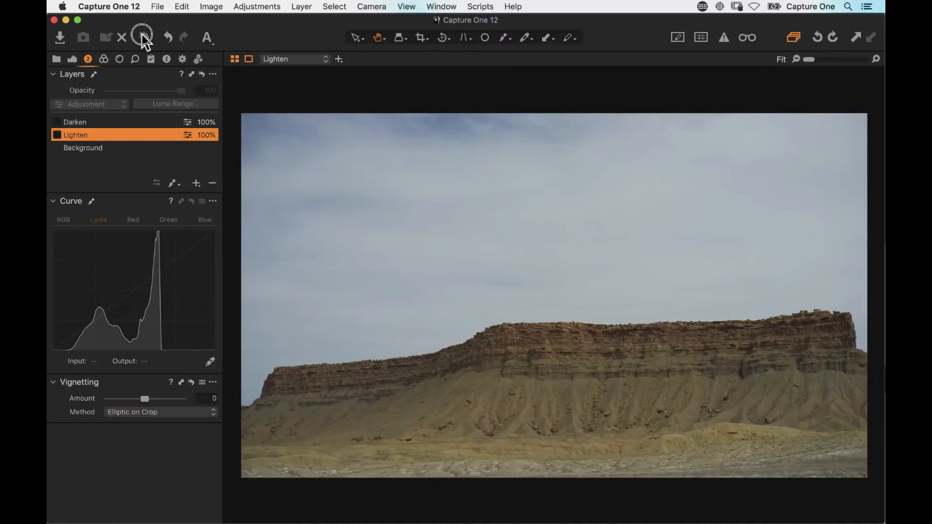
click(143, 38)
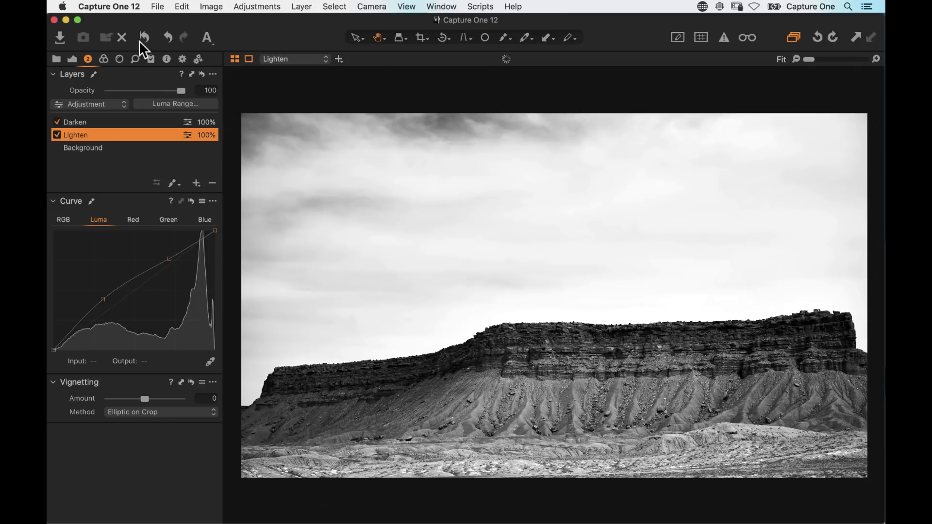
click(557, 439)
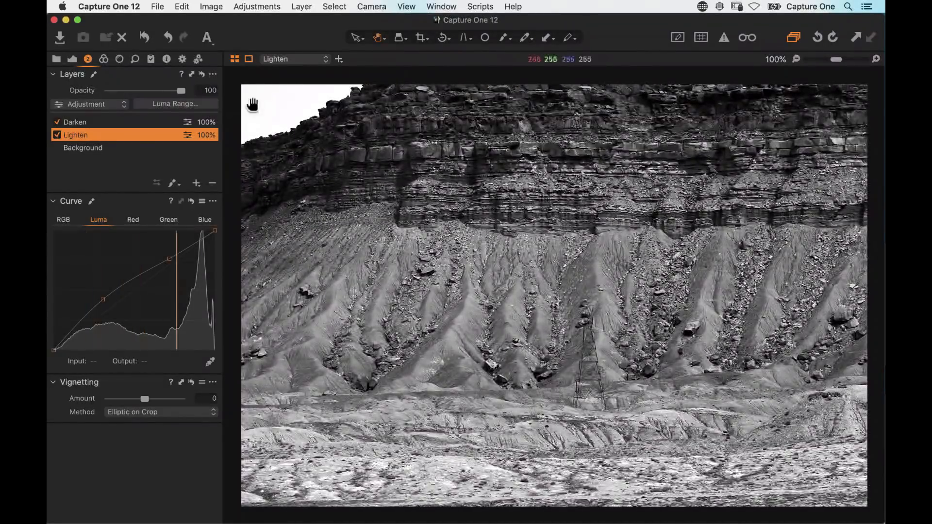
click(145, 36)
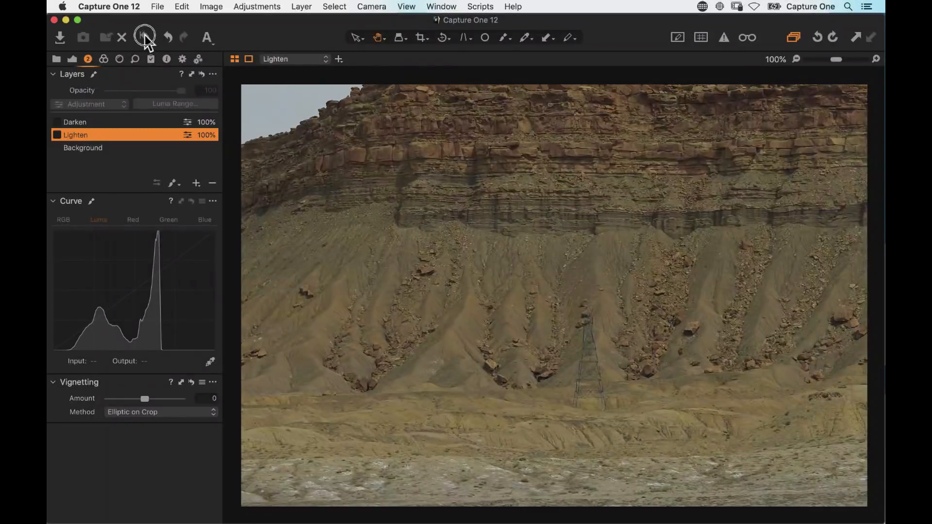
click(145, 36)
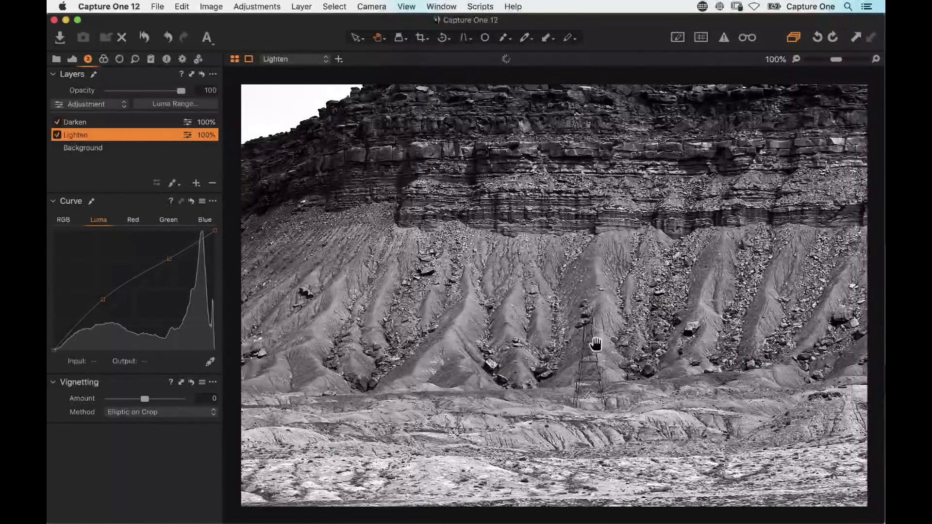
Step: Add a new adjustment layer and draw a linear gradient mask from the upper sky down to the photo's bottom edge
click(496, 286)
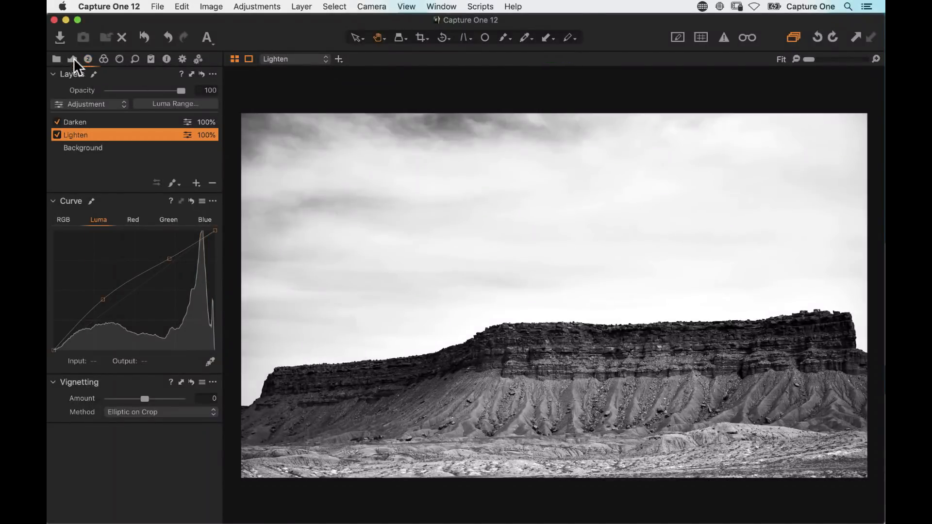
click(73, 59)
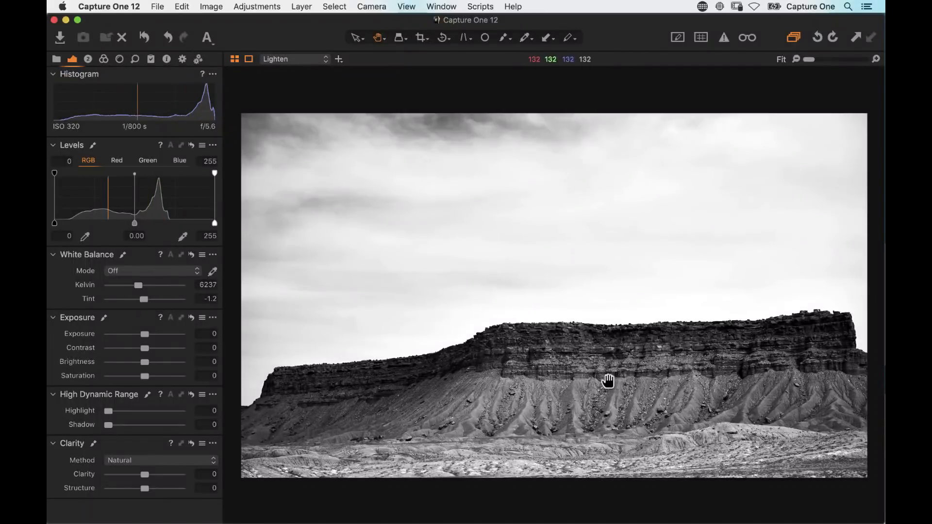
click(88, 59)
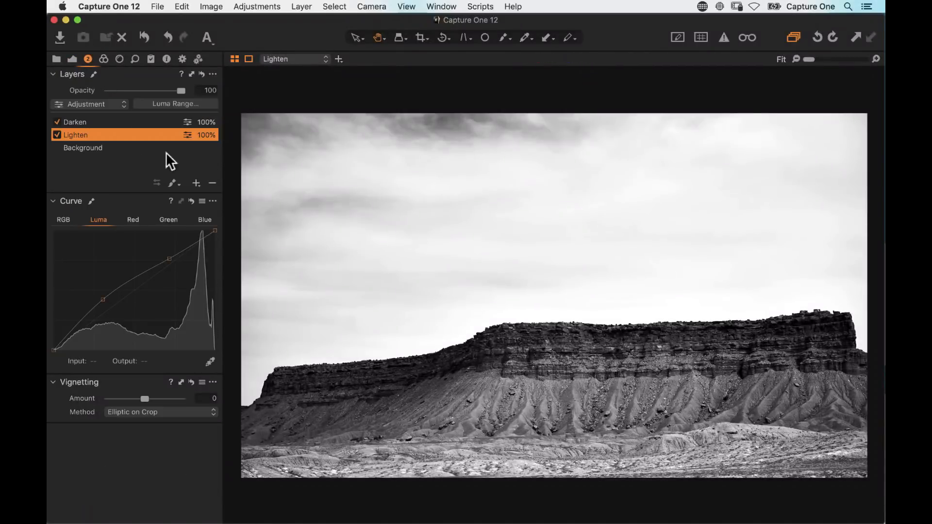
click(197, 183)
click(172, 184)
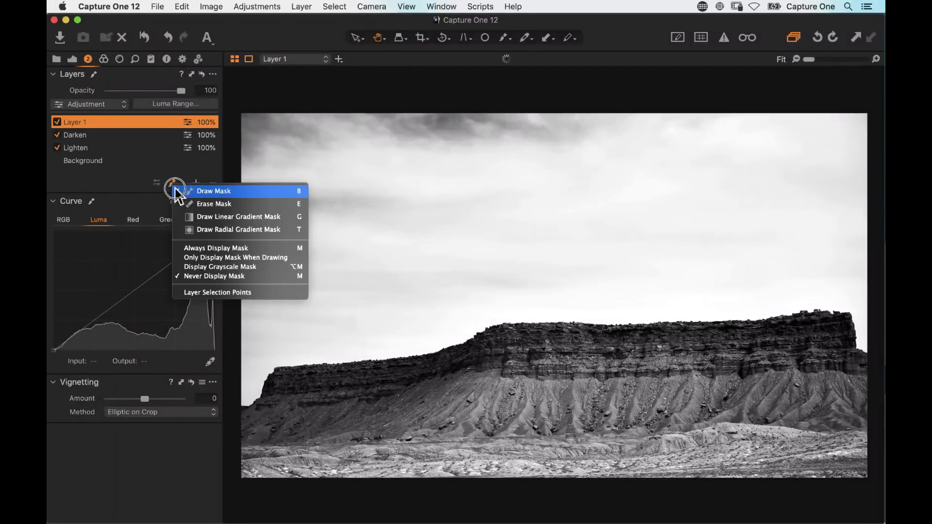
click(207, 217)
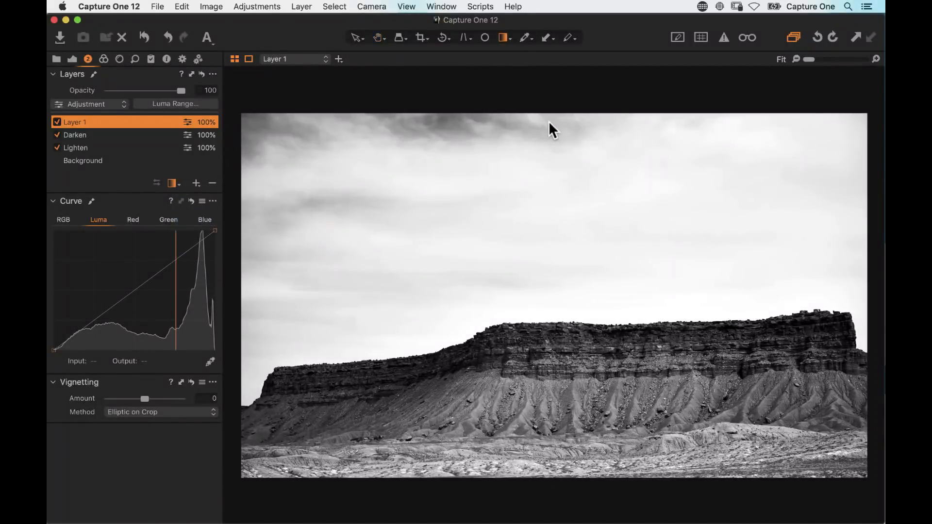
drag(558, 144, 556, 479)
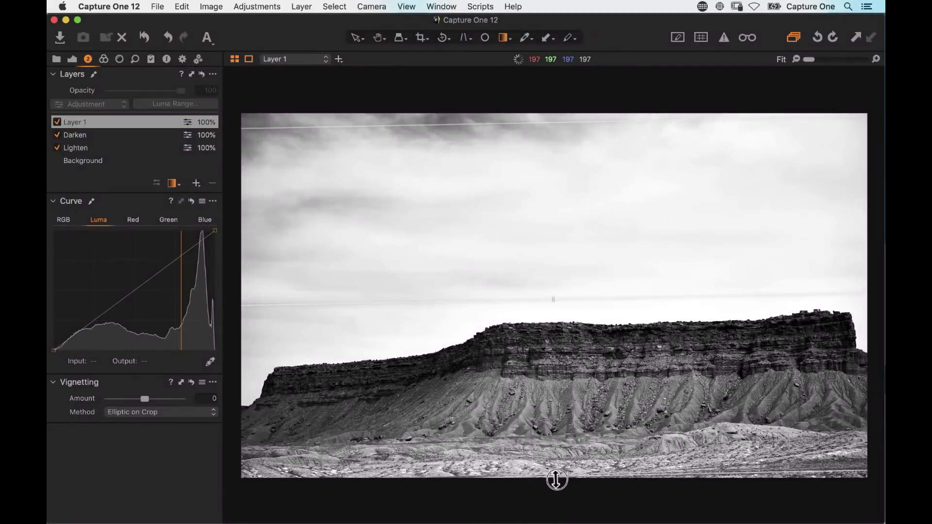
Step: Set Clarity to 49 and Brightness to -4 on the gradient-masked Layer 1
click(72, 59)
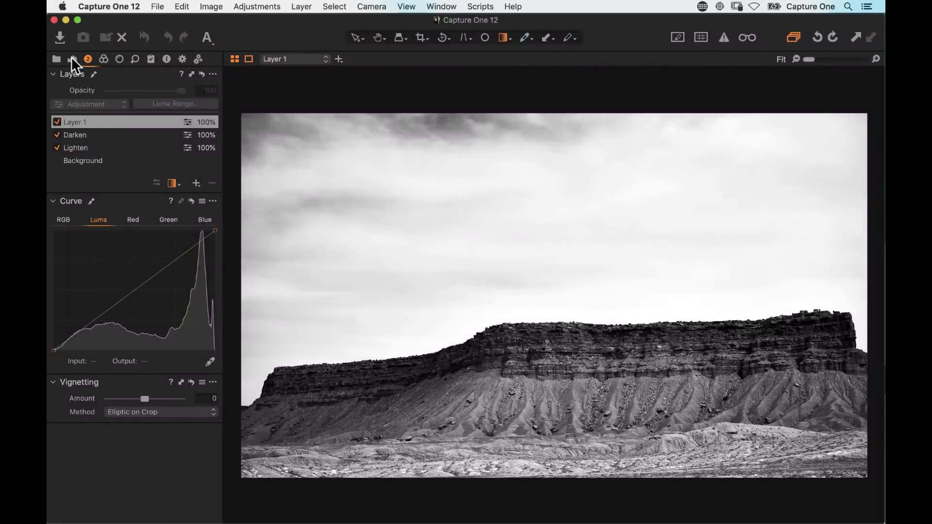
drag(153, 475, 163, 478)
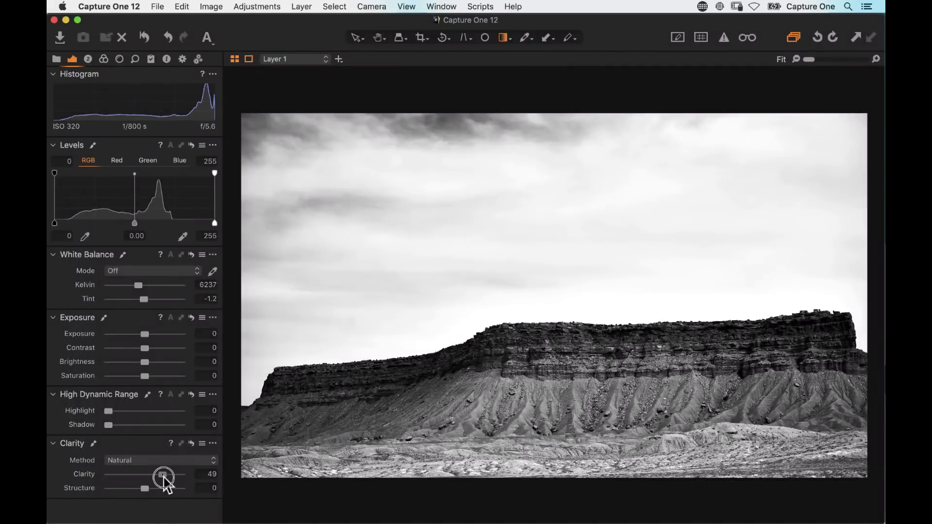
mouse_move(143, 362)
mouse_down()
mouse_move(130, 361)
mouse_move(142, 367)
mouse_up()
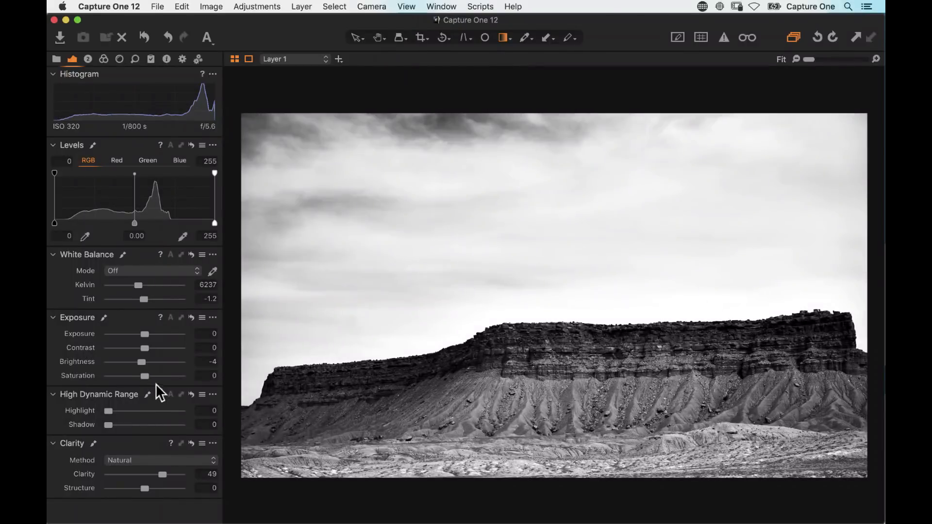
Step: Reduce the layer opacities to 78 for Lighten, 91 for Darken and 91 for Layer 1
click(88, 59)
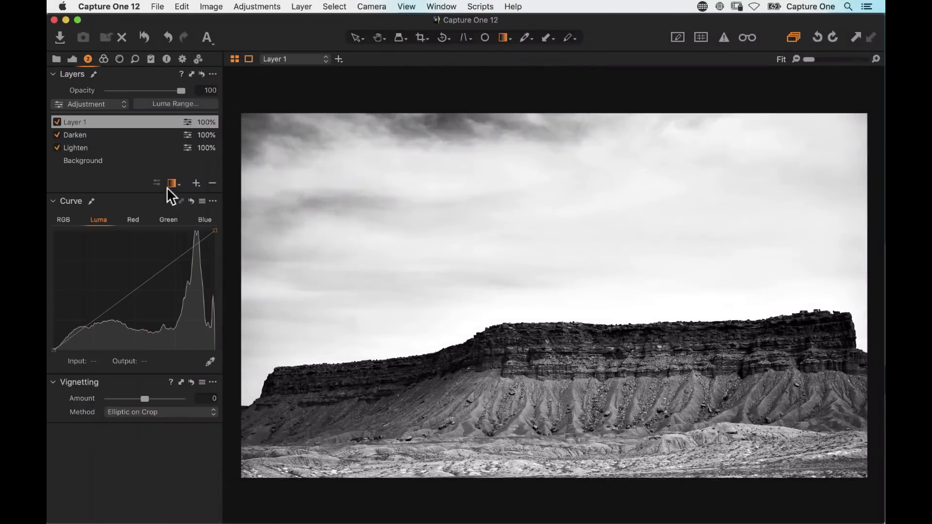
click(96, 147)
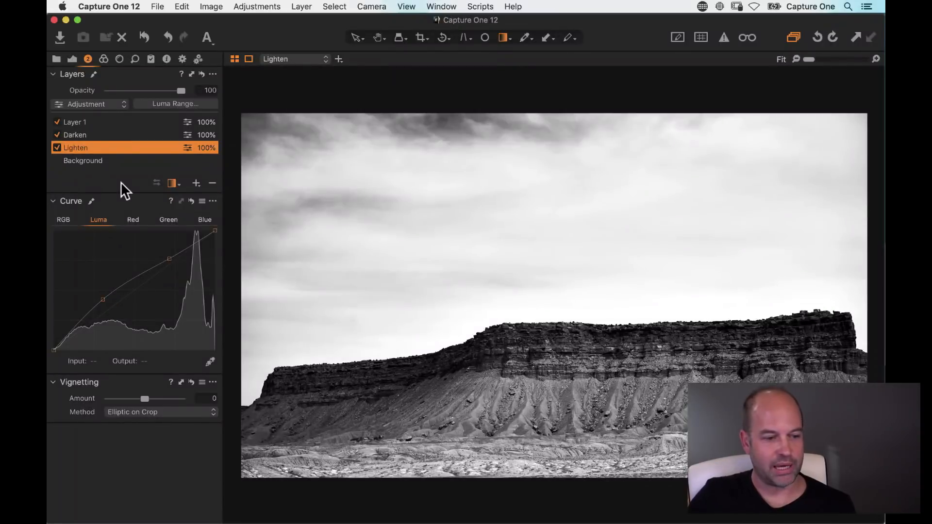
mouse_move(179, 91)
mouse_down()
mouse_move(86, 94)
mouse_move(194, 100)
mouse_move(77, 95)
mouse_move(175, 91)
mouse_up()
click(145, 134)
click(117, 123)
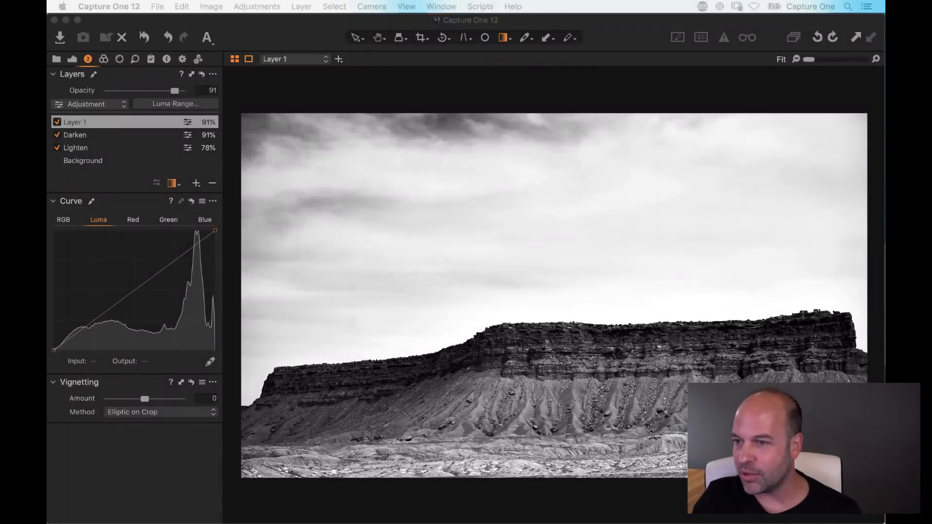
Step: Look through the built-in Black & White presets, including the toning and split-toning options, without applying one
click(104, 58)
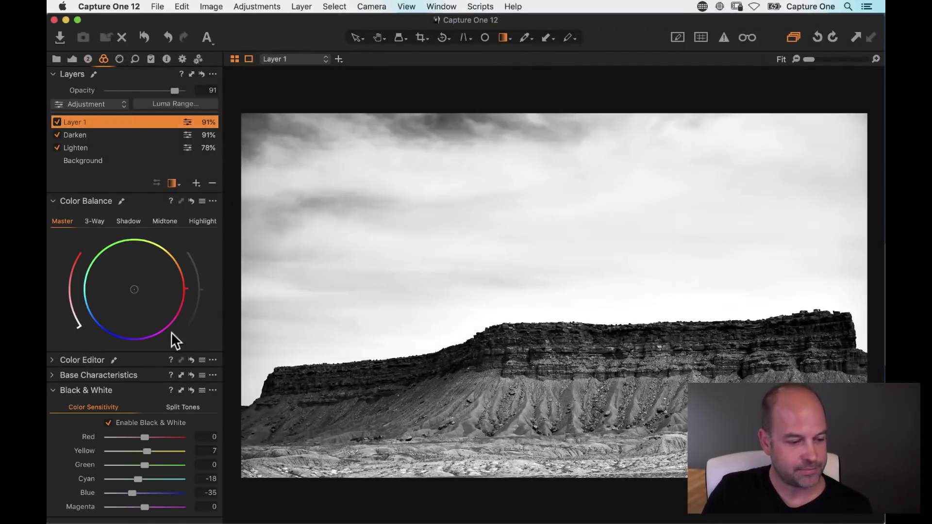
click(202, 391)
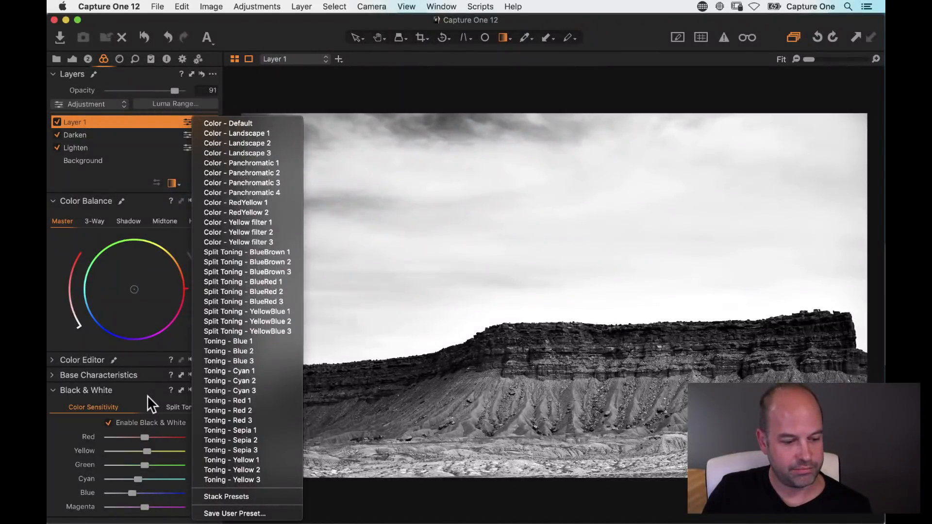
click(147, 400)
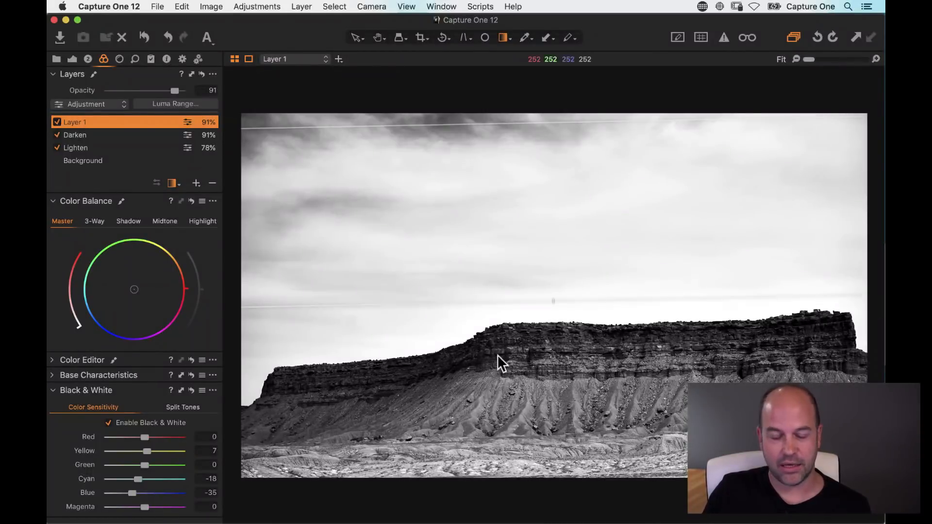
Step: Try tinting the black-and-white photo with the Color Balance Master wheel, on Layer 1 and on the Background
click(130, 220)
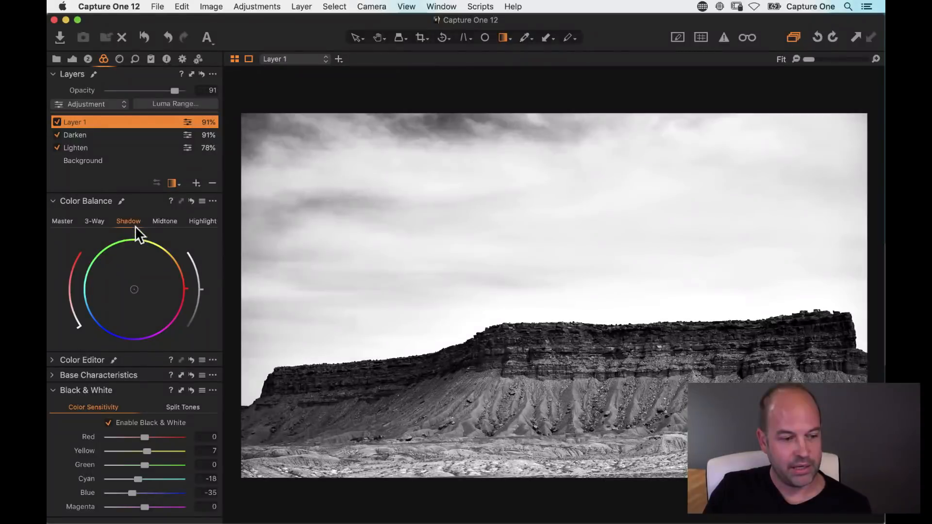
click(97, 222)
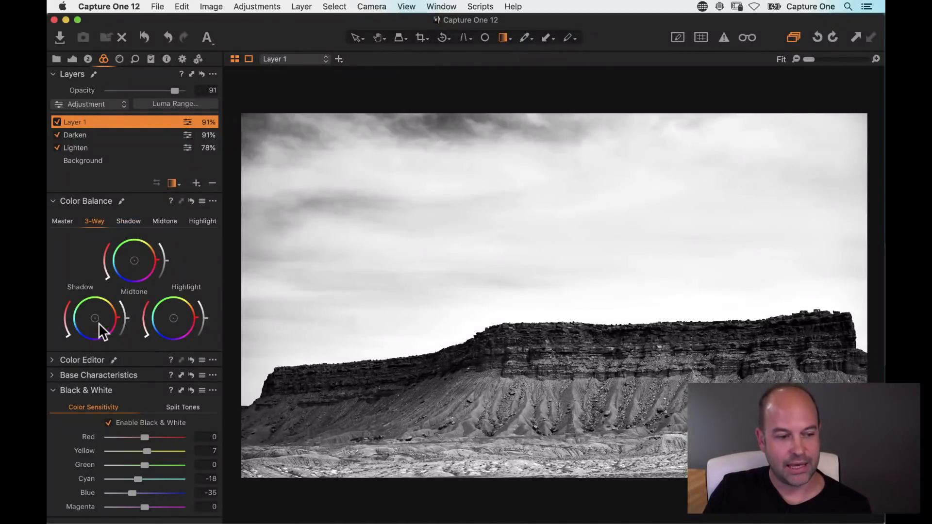
click(64, 222)
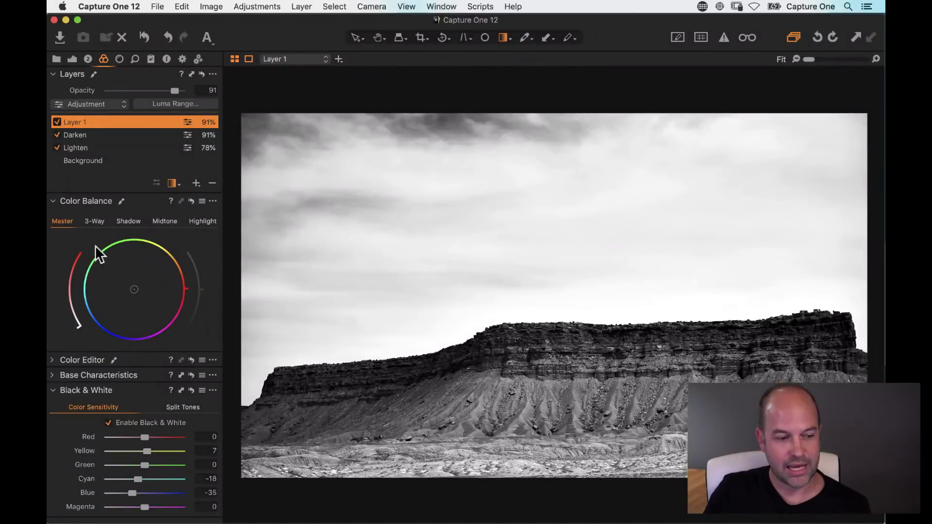
click(96, 222)
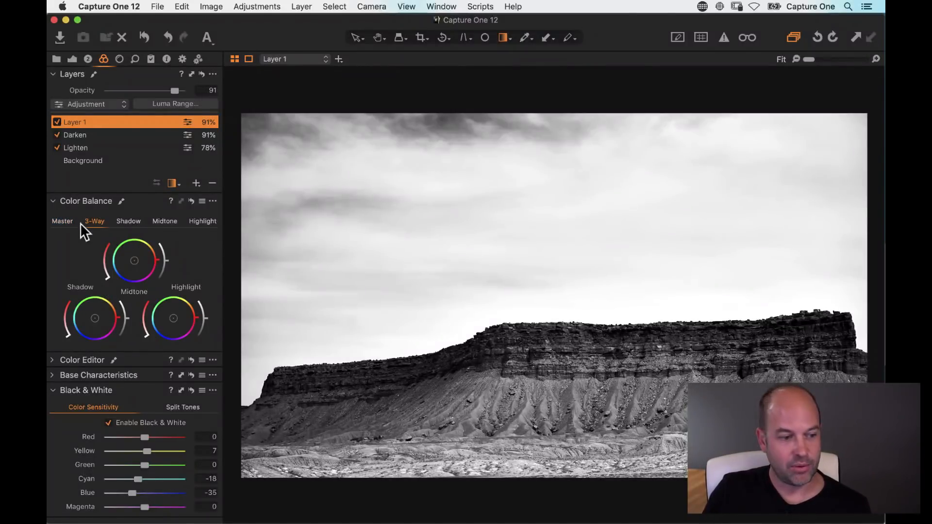
click(65, 222)
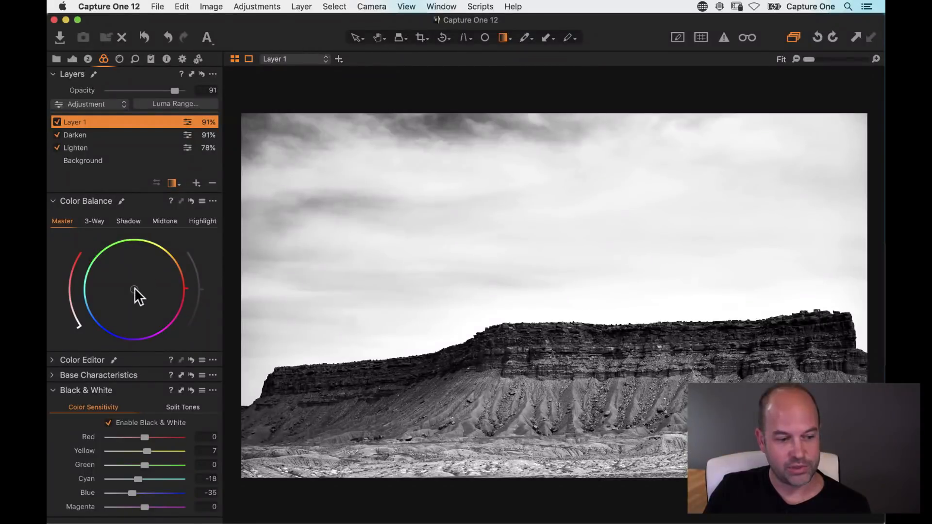
drag(135, 290, 149, 270)
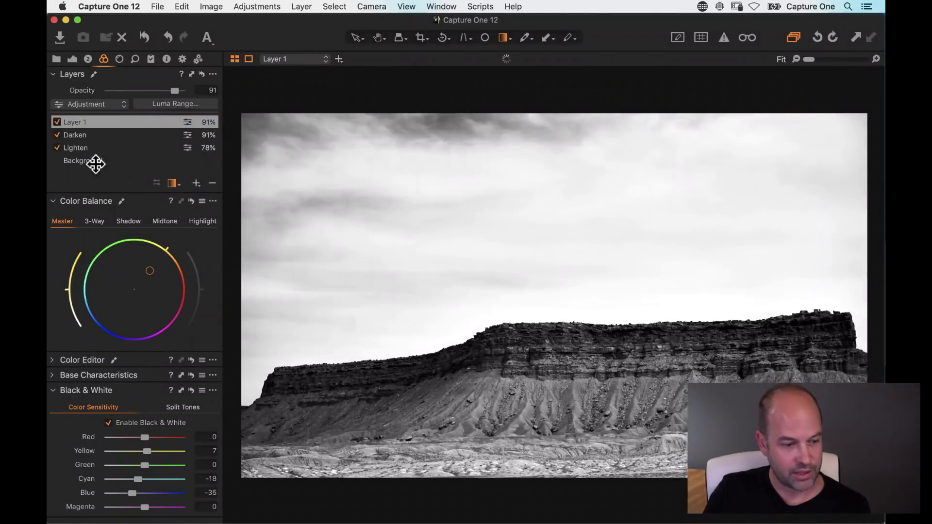
click(141, 292)
click(88, 161)
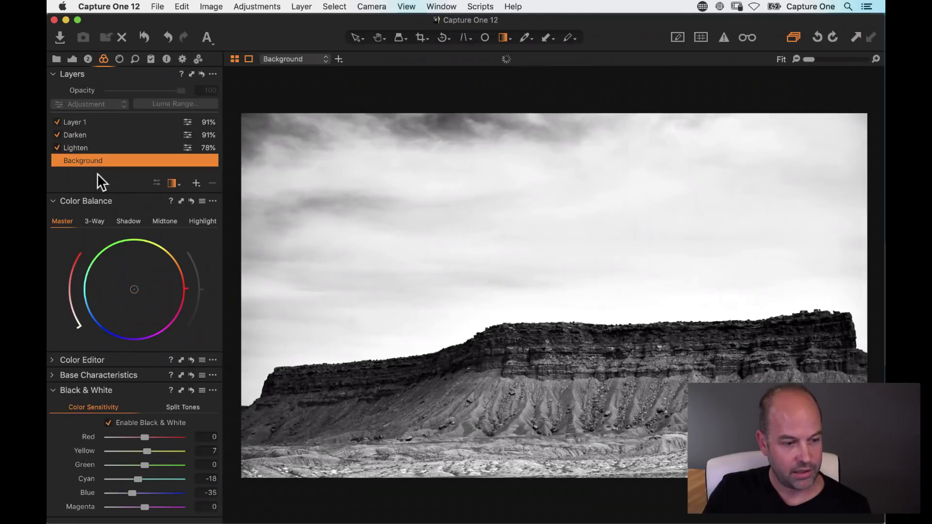
drag(134, 290, 154, 293)
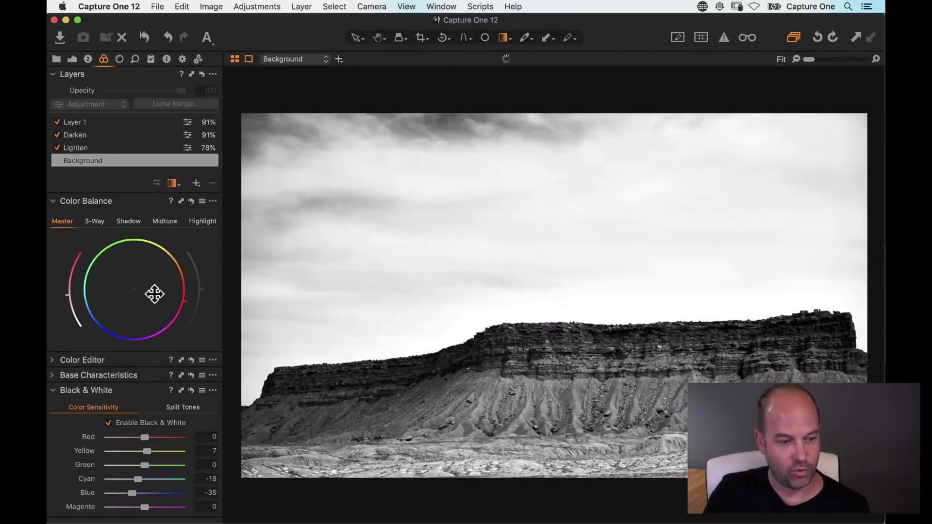
Step: Split-tone the Background with 3-Way Color Balance, shifting shadows to blue, midtones to warm yellow-orange and highlights slightly to orange
click(95, 221)
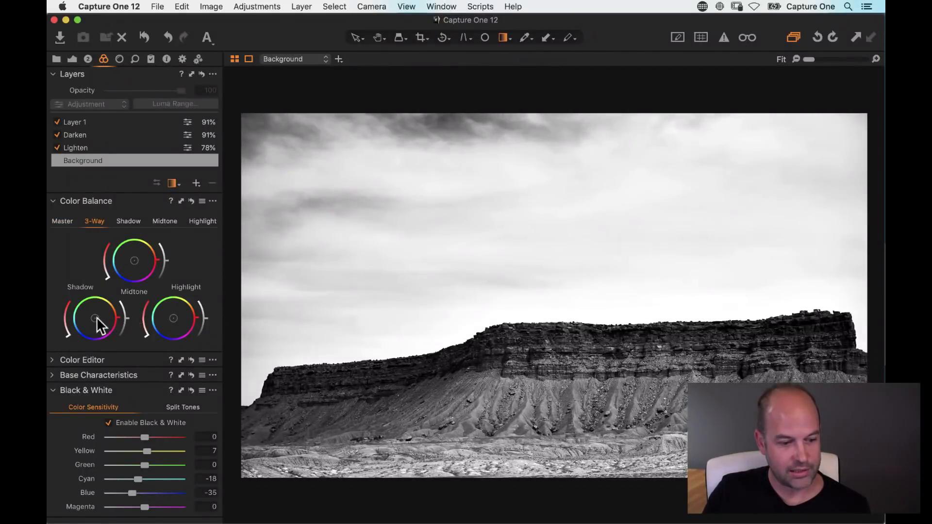
mouse_move(96, 319)
mouse_down()
mouse_move(83, 326)
mouse_move(91, 323)
mouse_up()
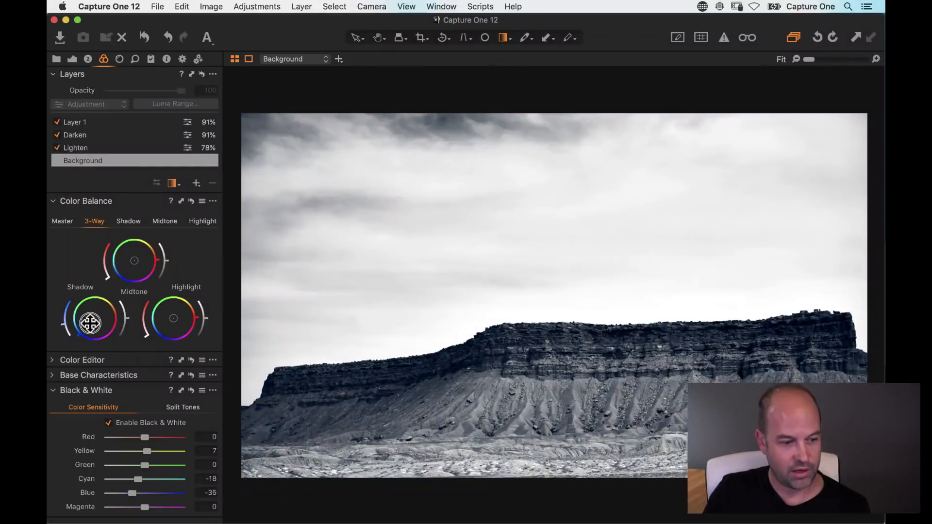
mouse_move(135, 261)
mouse_down()
mouse_move(150, 245)
mouse_move(139, 258)
mouse_up()
drag(91, 323, 91, 322)
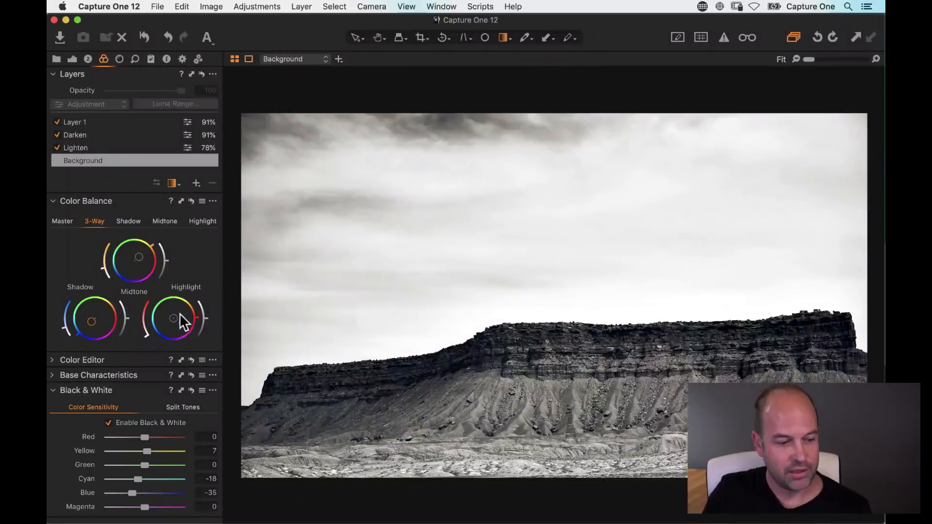
drag(175, 318, 144, 341)
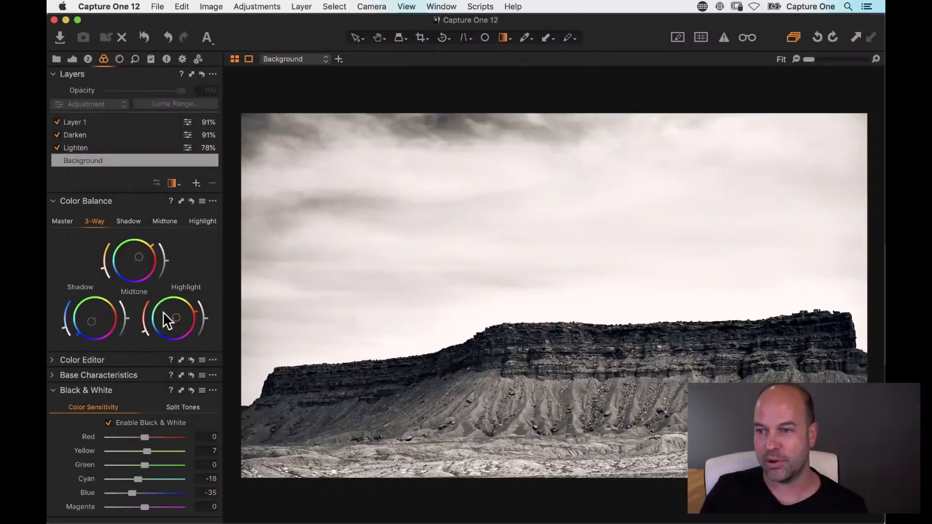
Step: Magnify the mesa to 100% and detach the Film Grain tool so it floats over the photo
key(h)
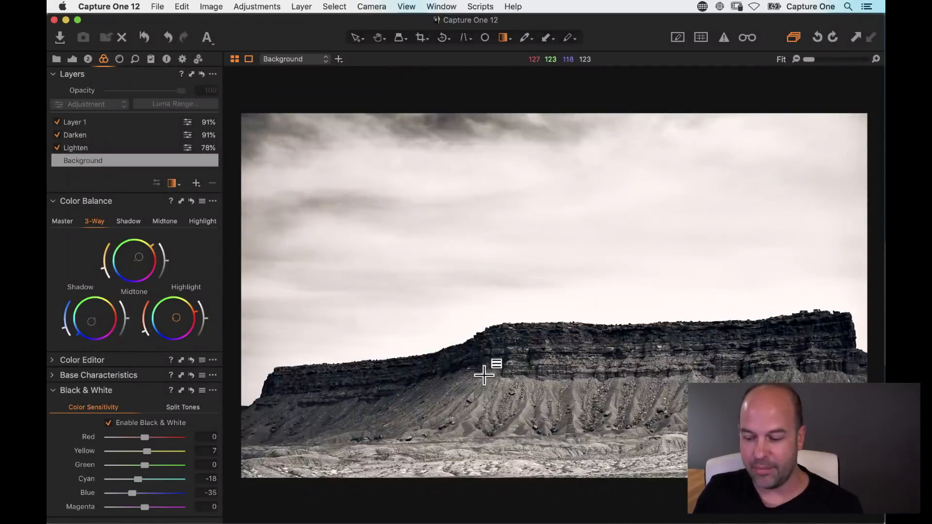
click(484, 368)
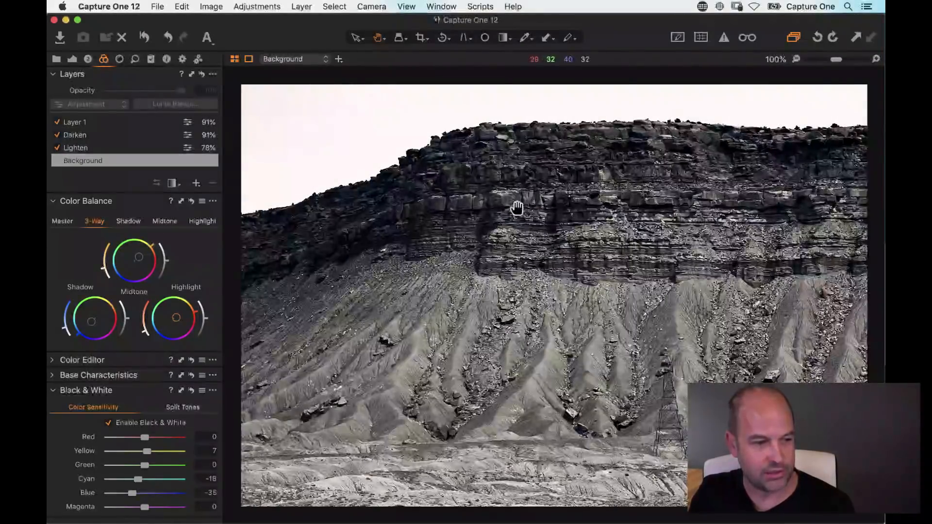
click(136, 58)
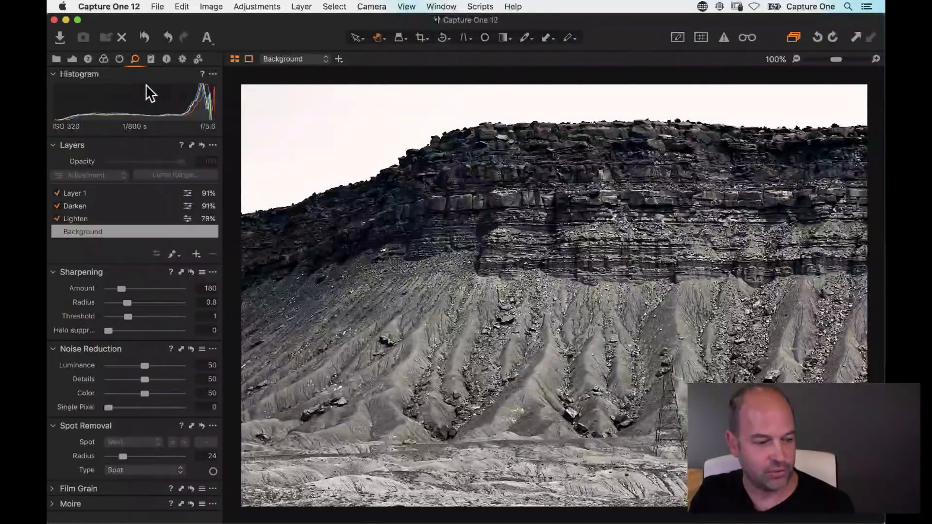
drag(68, 489, 295, 304)
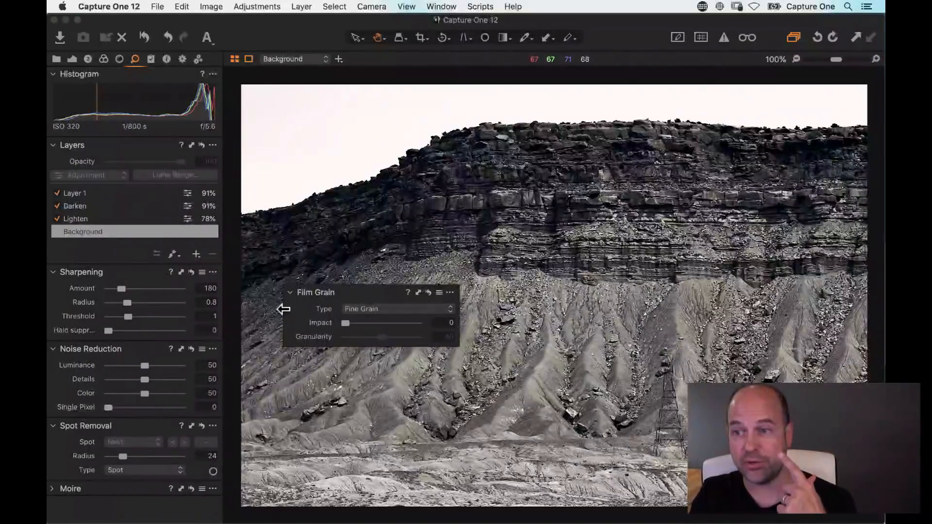
Step: Try Cubic Grain with Impact 91 and Granularity 83 as the photo's film grain
click(368, 309)
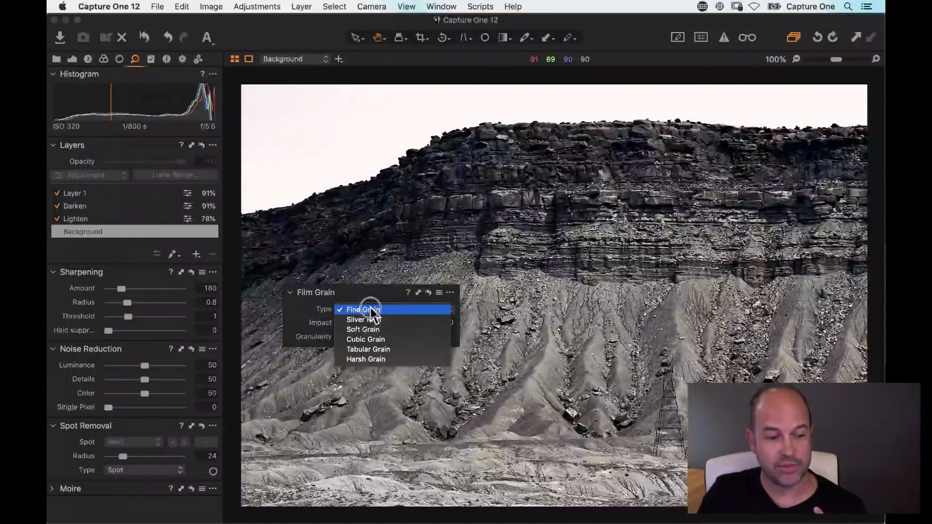
click(396, 339)
drag(345, 323, 406, 337)
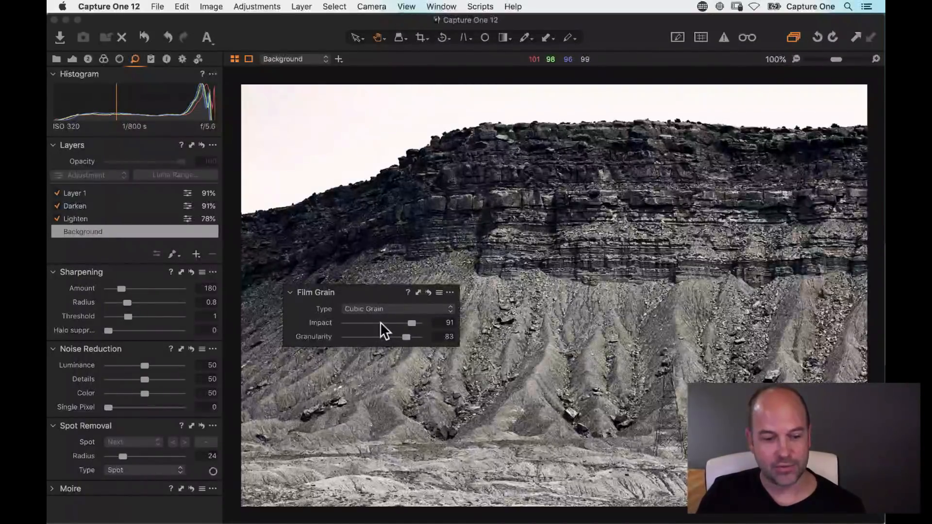
Step: Use a film grain preset of the Silver Rich type with Impact 58 and Granularity 56
click(439, 292)
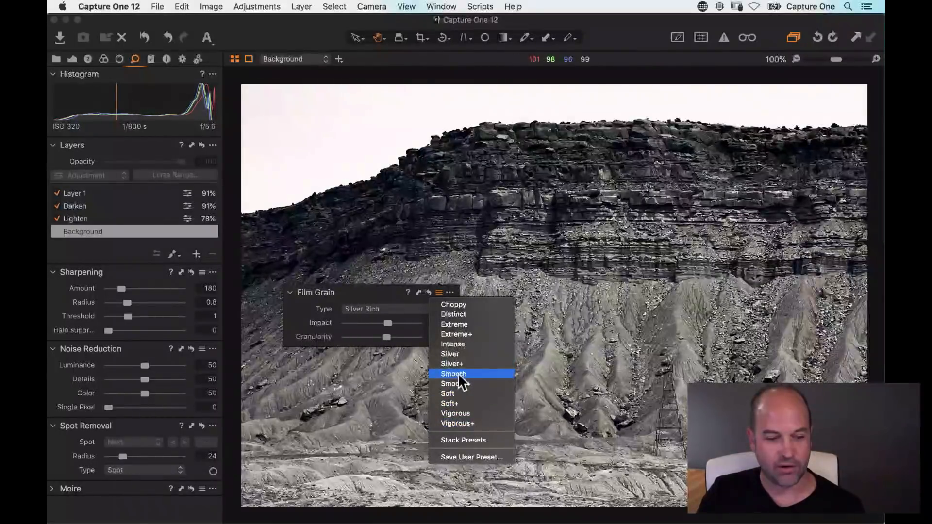
click(381, 392)
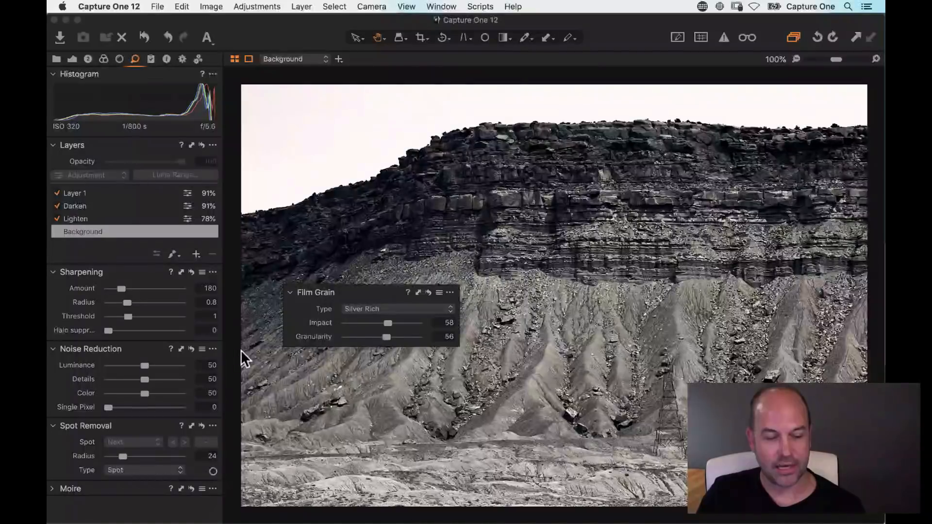
Step: Reset the film grain to its defaults and dock the Film Grain tool between Sharpening and Noise Reduction
click(429, 292)
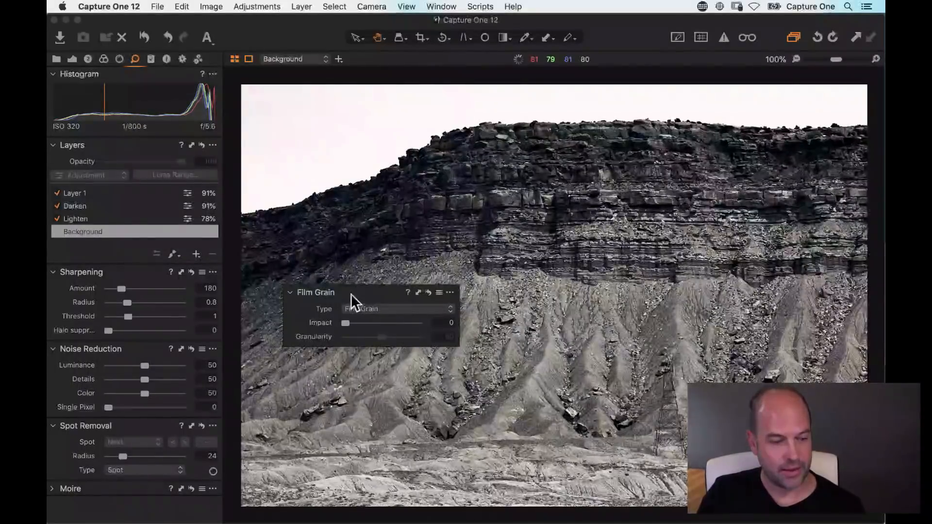
drag(350, 294, 117, 352)
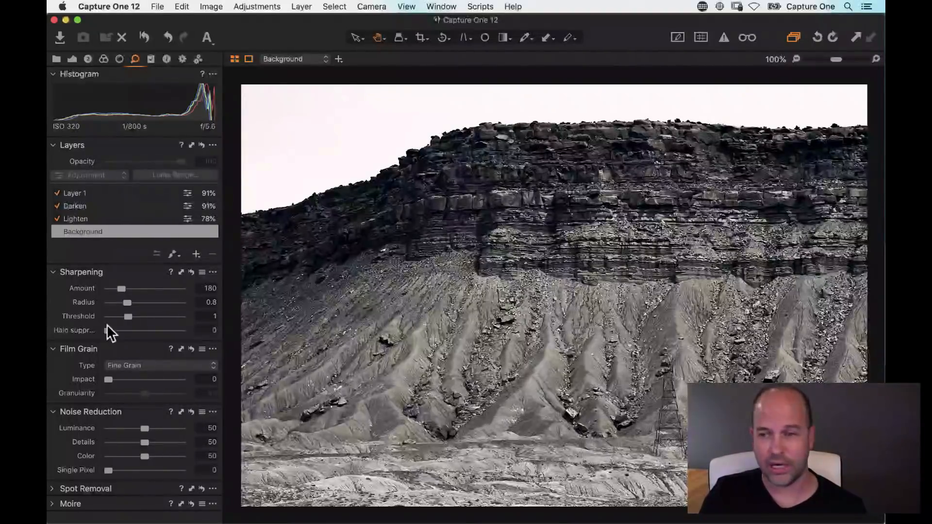
double_click(430, 345)
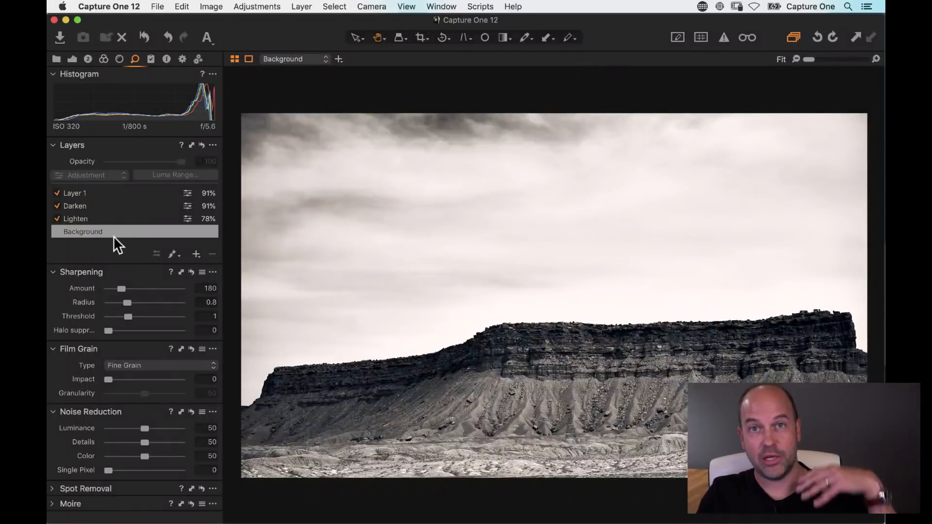
Step: Add a new adjustment layer above the mesa photo's existing layers and set its opacity to 75
click(199, 254)
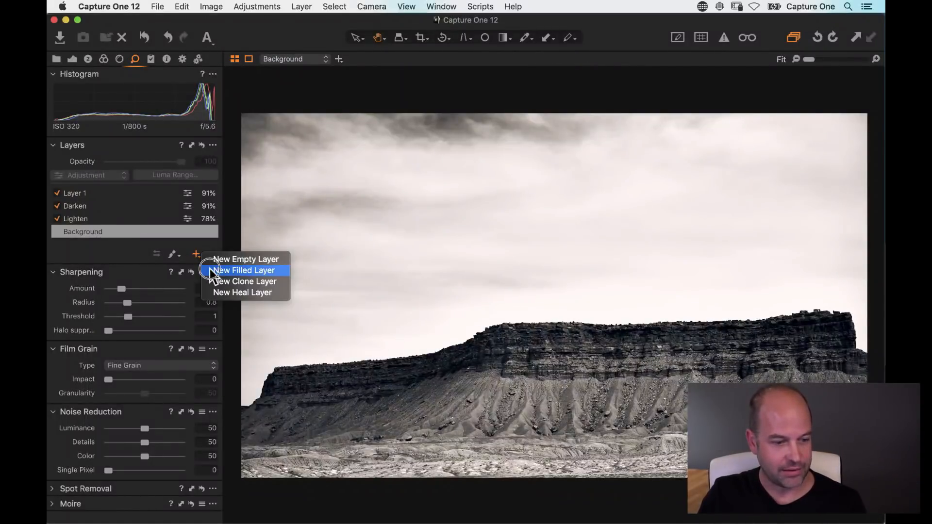
click(213, 258)
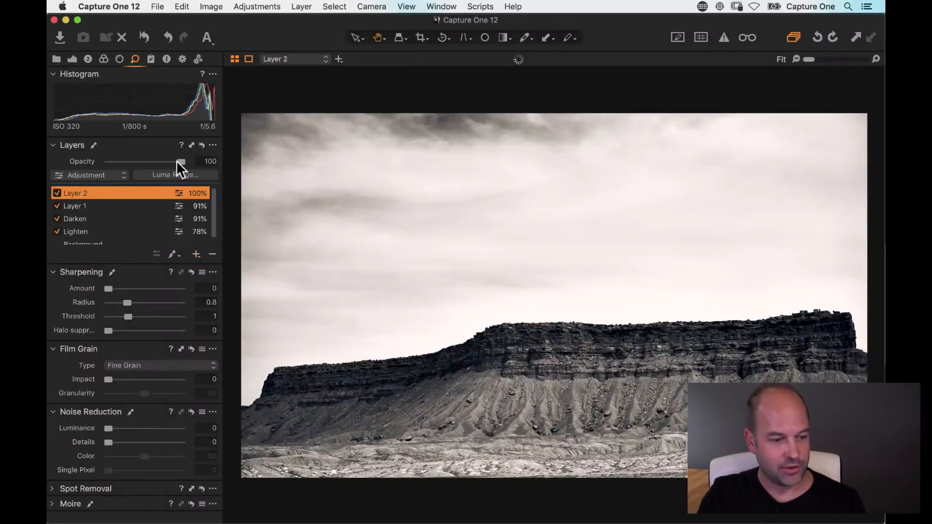
mouse_move(178, 161)
mouse_down()
mouse_move(145, 162)
mouse_move(162, 162)
mouse_up()
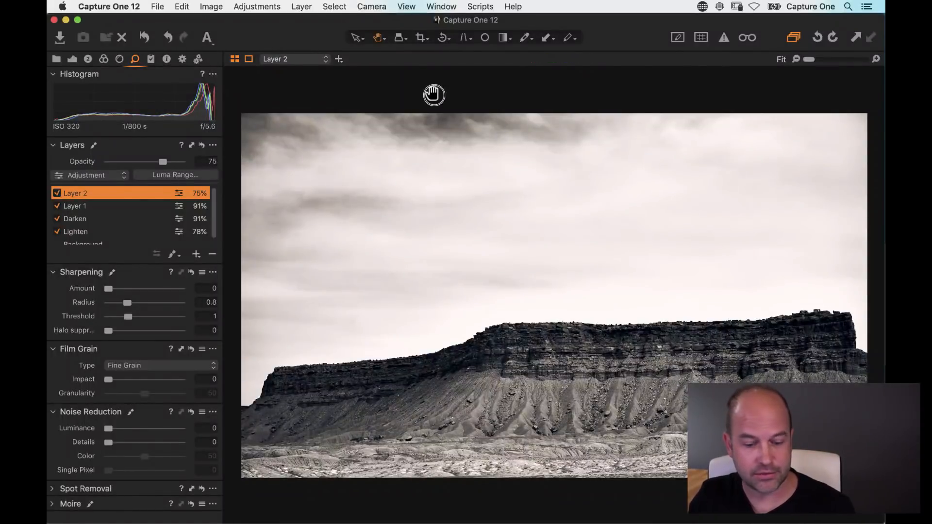
Step: Return to the image browser and open the second variant of the snowy Yosemite cliff photo, IQ4-150-40-80mm-BR-Yosemite
key(g)
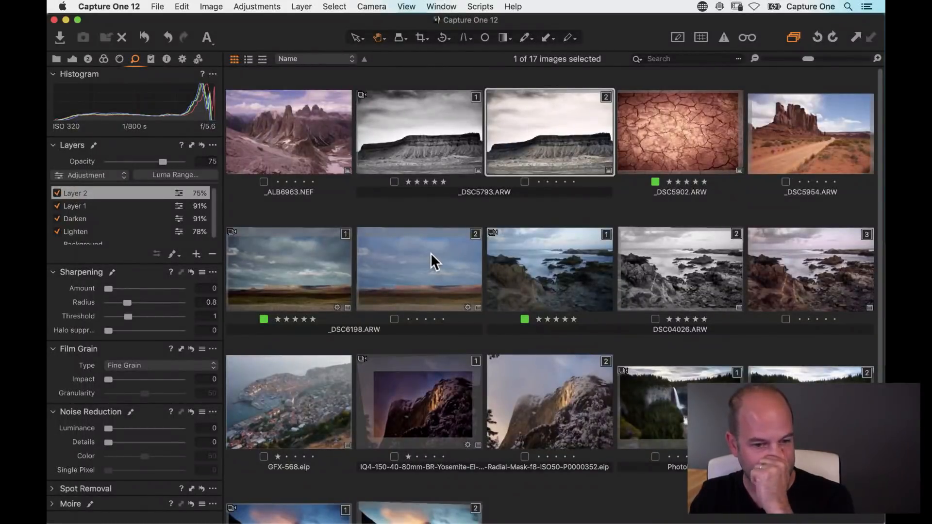
scroll(451, 249, down, 3)
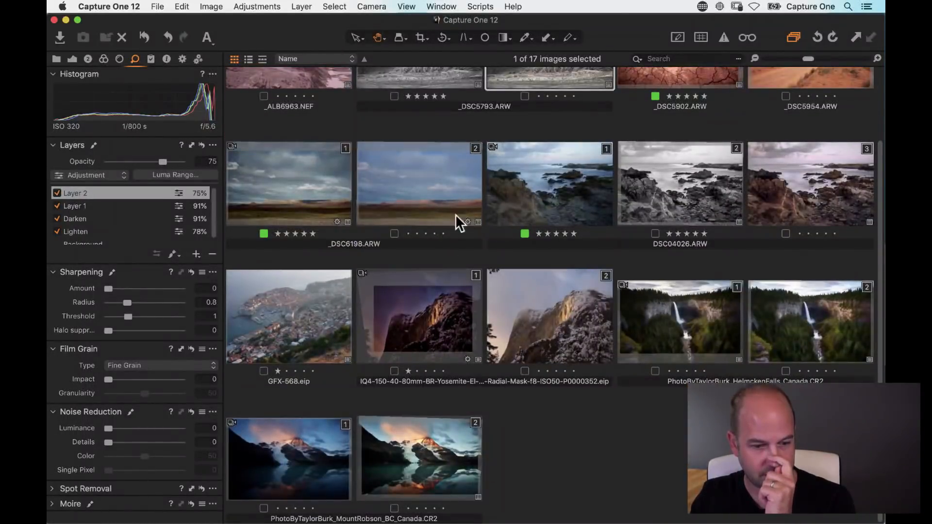
scroll(579, 432, up, 3)
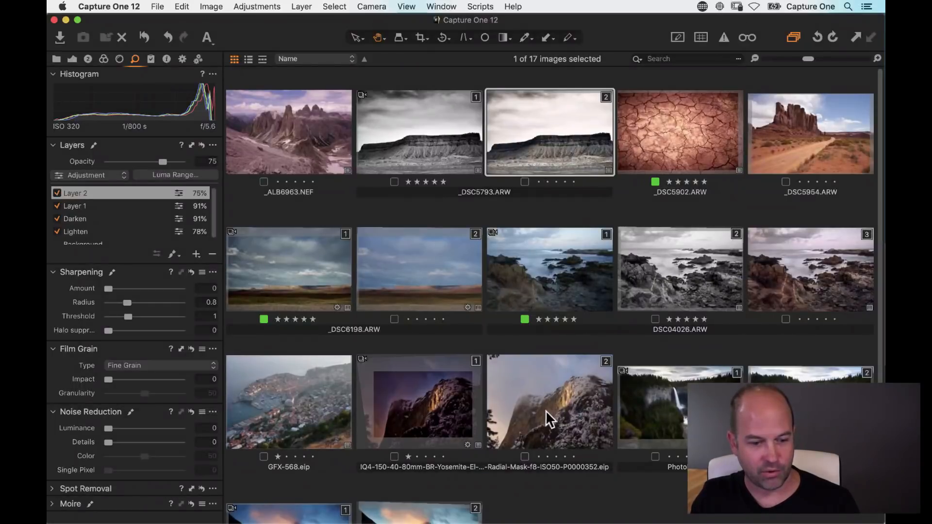
click(561, 413)
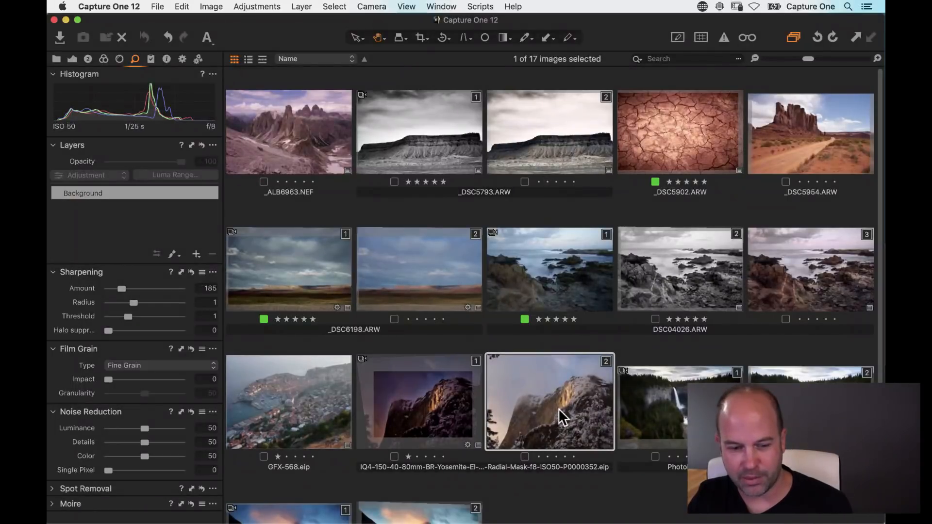
double_click(559, 408)
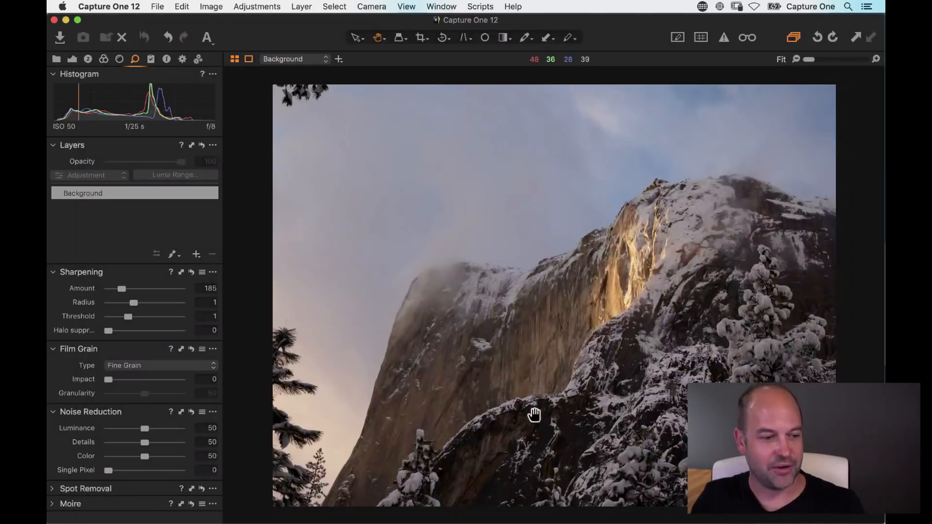
Step: Correct the cliff's converging verticals with a vertical keystone of 13.71
click(120, 59)
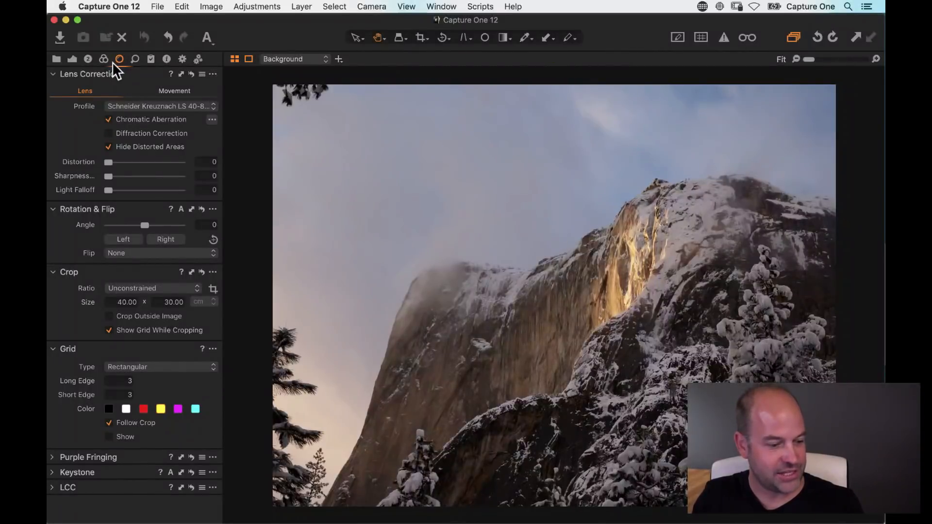
click(52, 472)
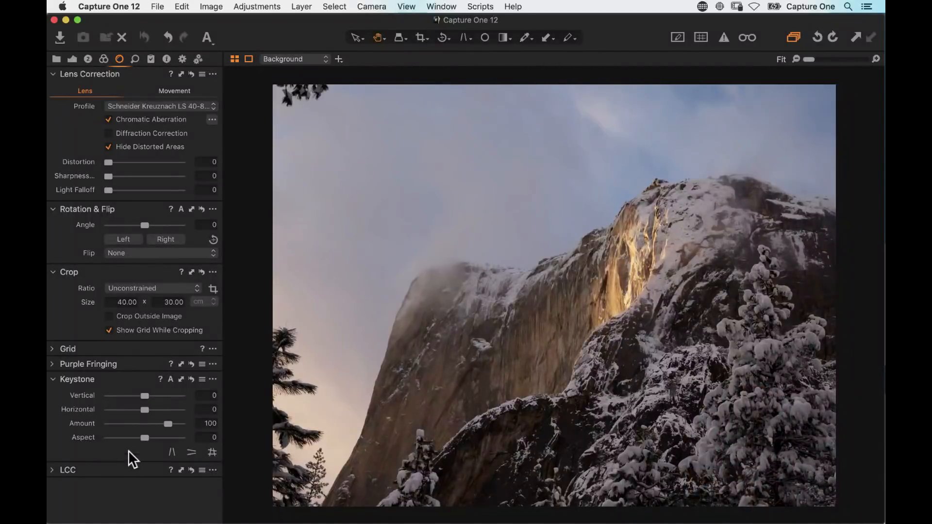
drag(144, 396, 150, 396)
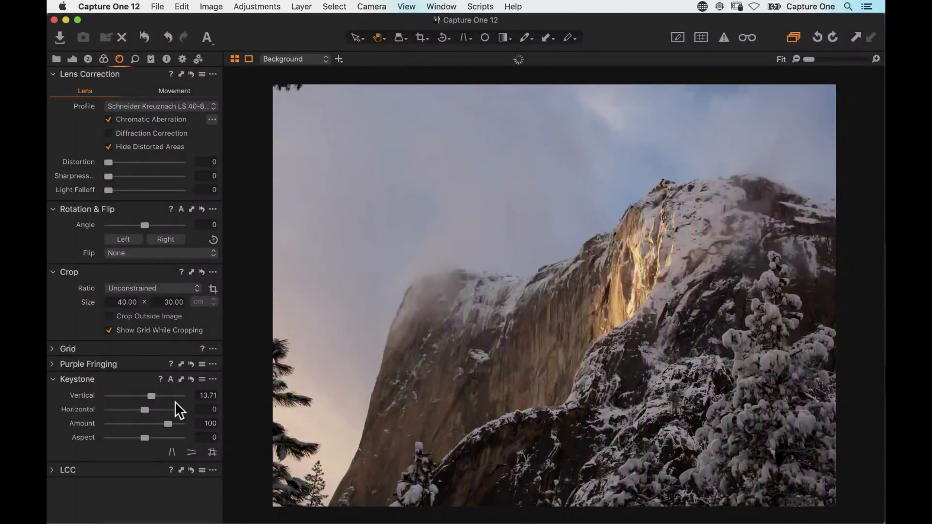
Step: Crop away the dark tree and the photo's edges, leaving a frame of 40.00 x 29.03 cm
click(422, 38)
drag(292, 94, 333, 125)
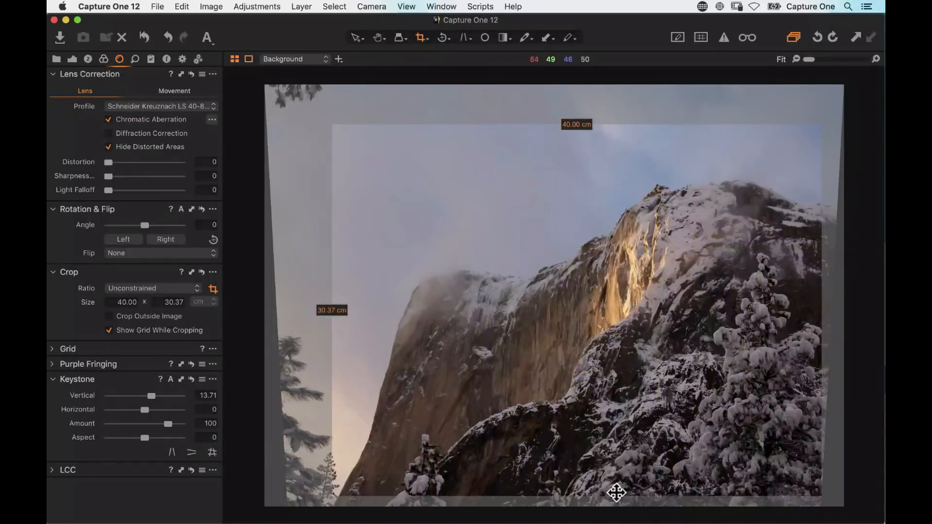
drag(616, 495, 616, 480)
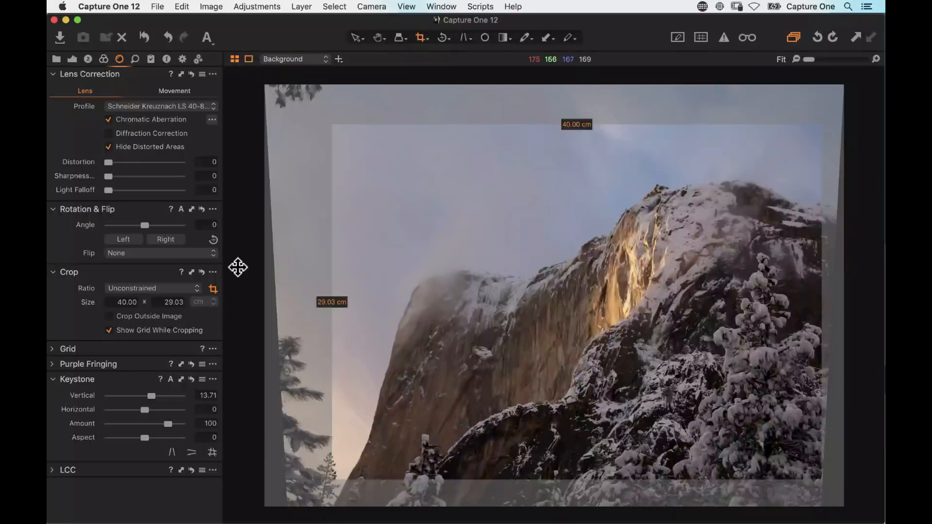
Step: Rotate the cliff photo by an angle of -1.1 and leave cropping to see the framed result
click(215, 225)
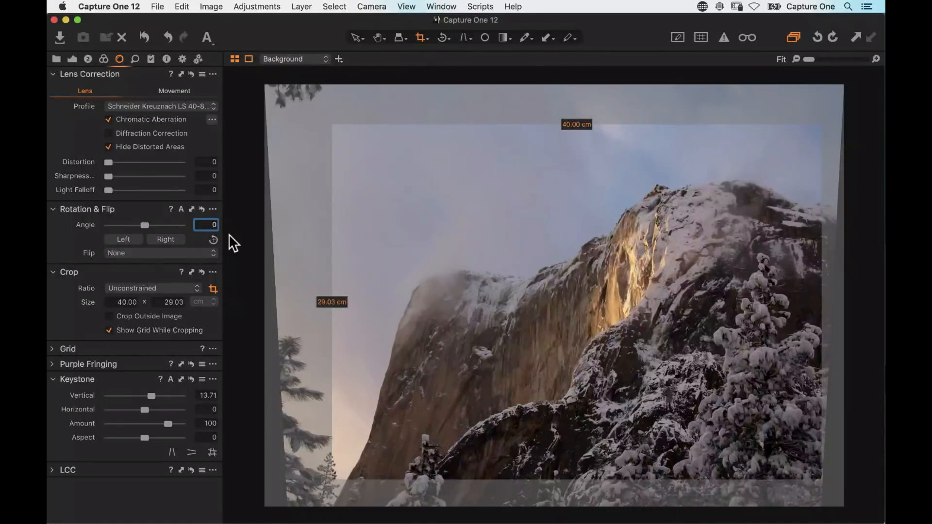
text(-0.3)
key(Return)
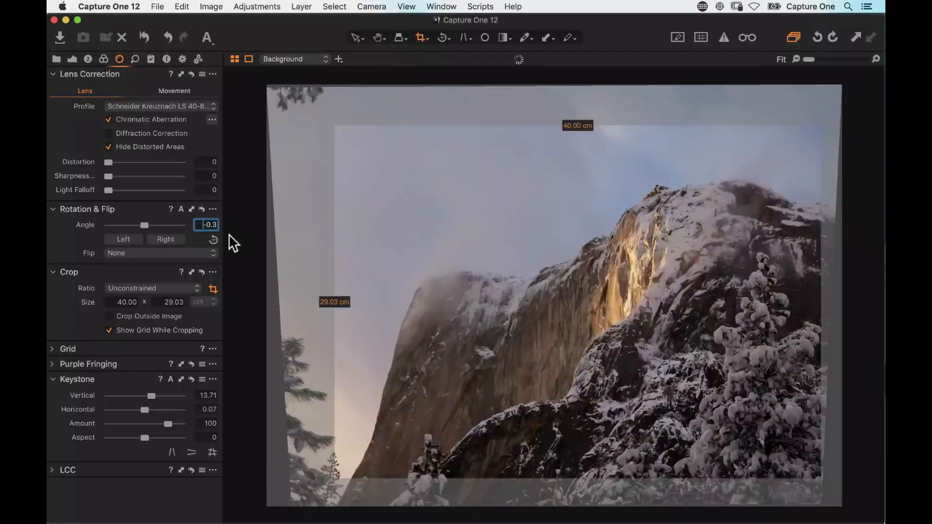
key(Down)
key(Down)
key(Down)
key(Down)
key(Down)
key(Down)
key(Down)
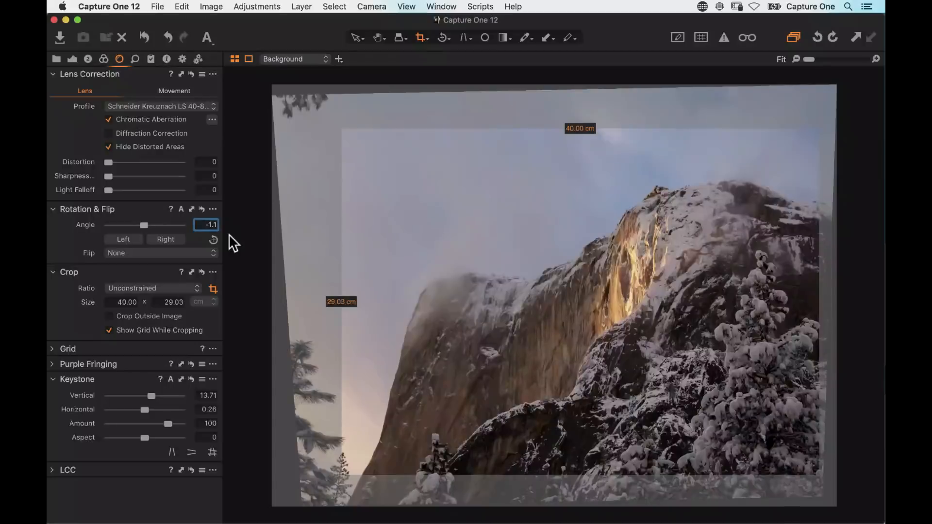
click(248, 214)
key(h)
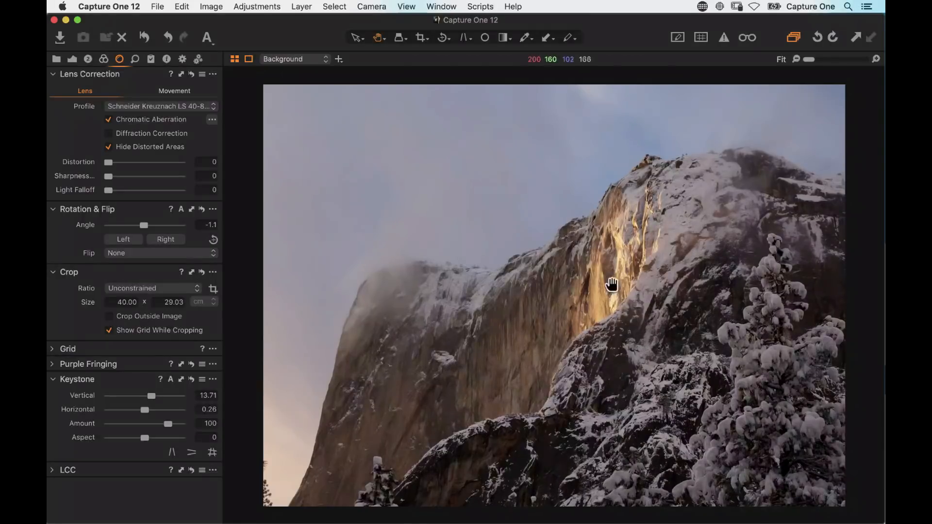
Step: Auto-adjust the cliff photo's levels and apply the Punch clarity method with Clarity 61, checking the sunlit rock at 100%
click(73, 59)
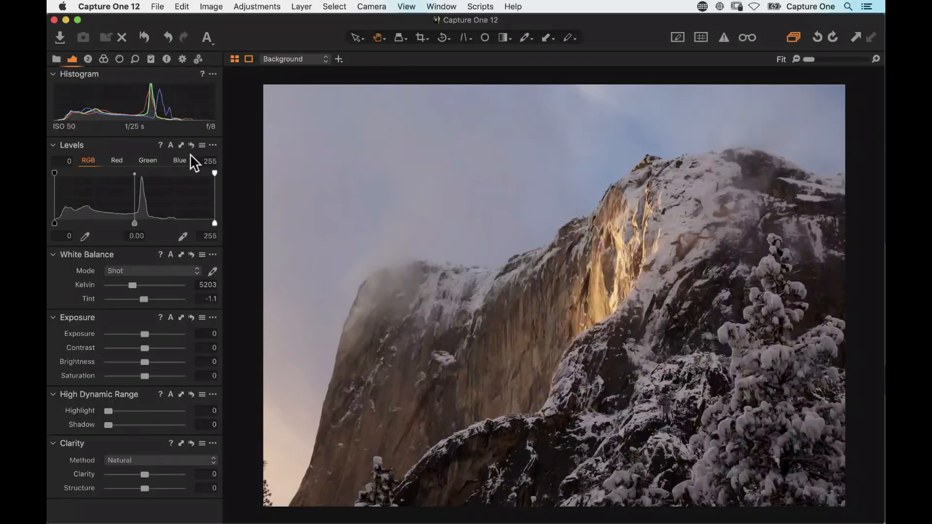
click(171, 145)
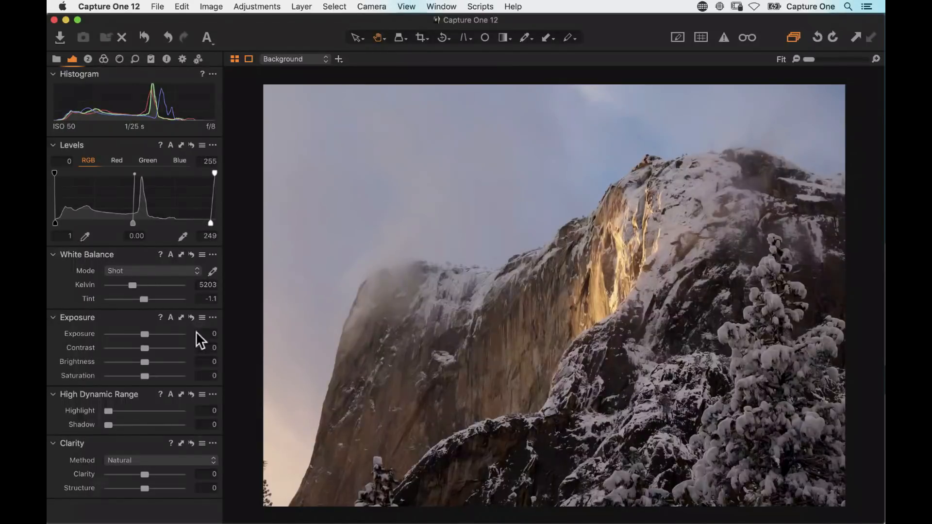
drag(143, 474, 163, 475)
click(161, 460)
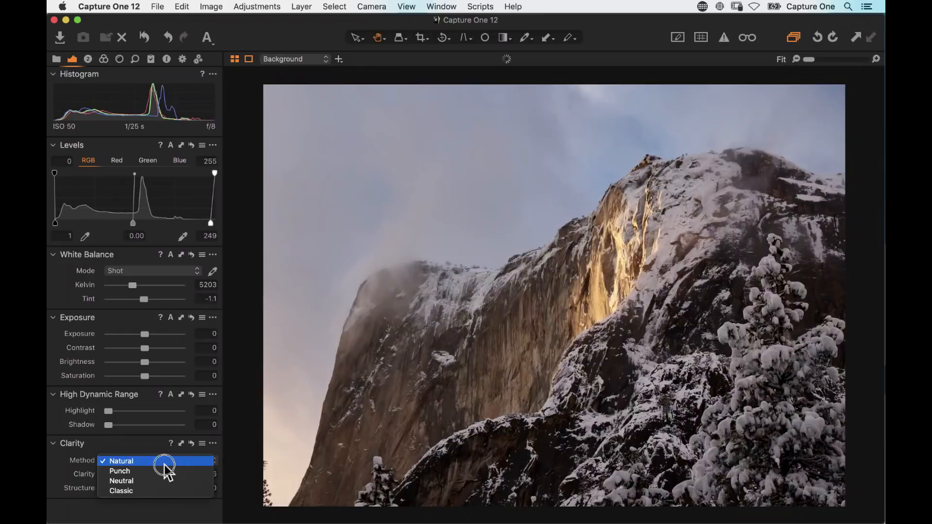
click(166, 470)
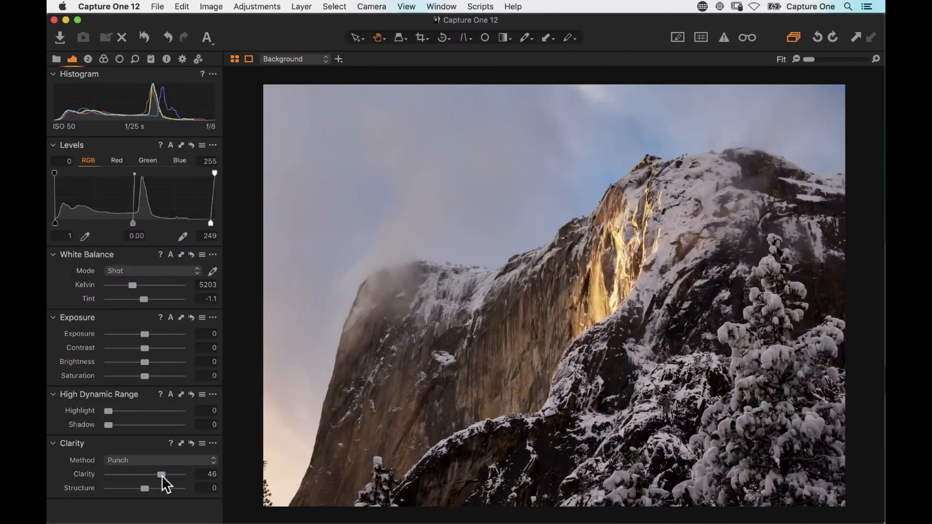
drag(162, 474, 169, 474)
click(609, 290)
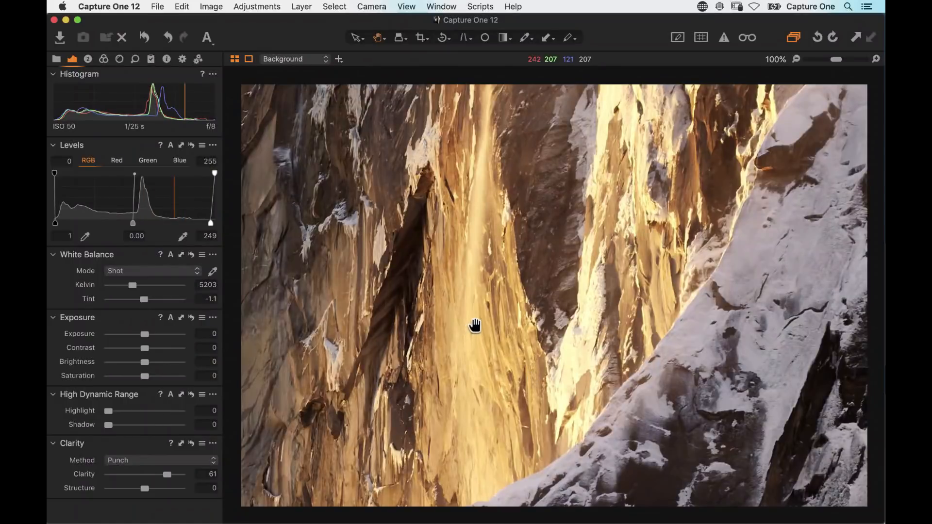
double_click(473, 326)
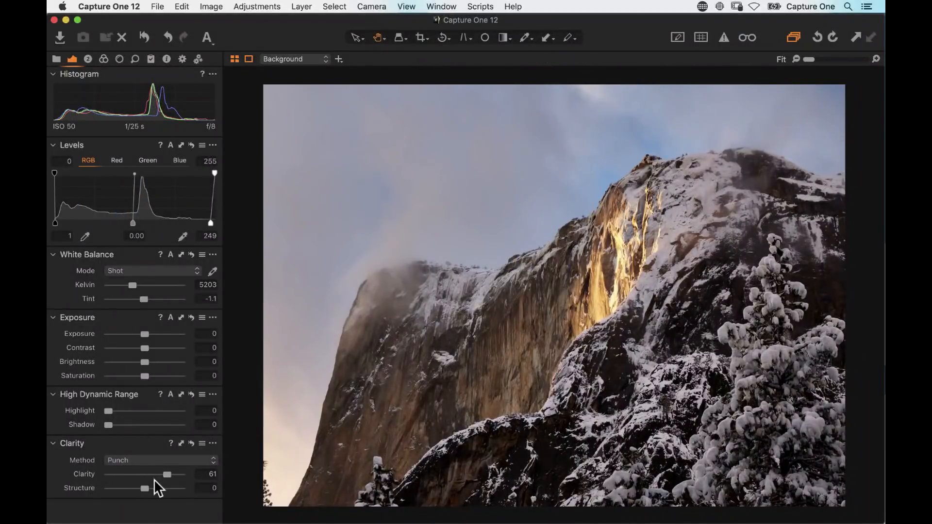
Step: Set Structure to 10 while viewing the rock face at 100%, and check the detail in the snow-covered tree
click(573, 272)
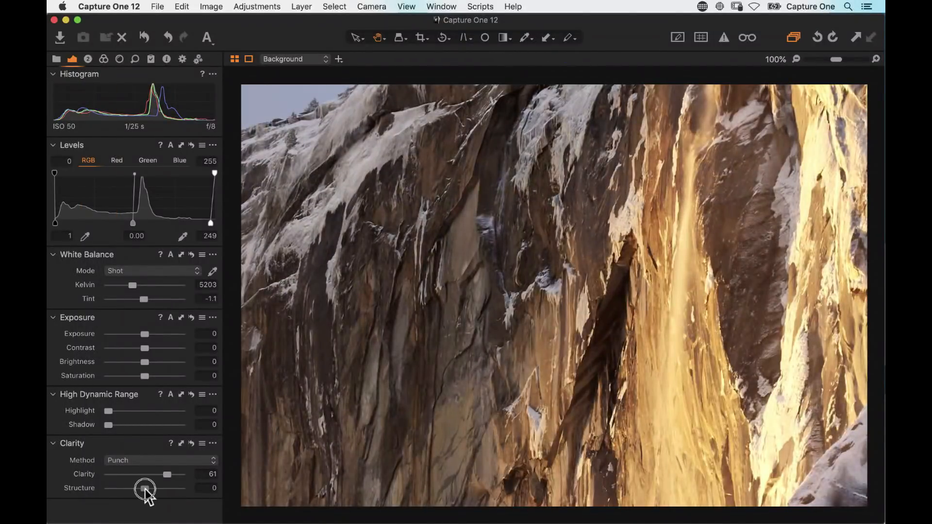
drag(145, 488, 148, 491)
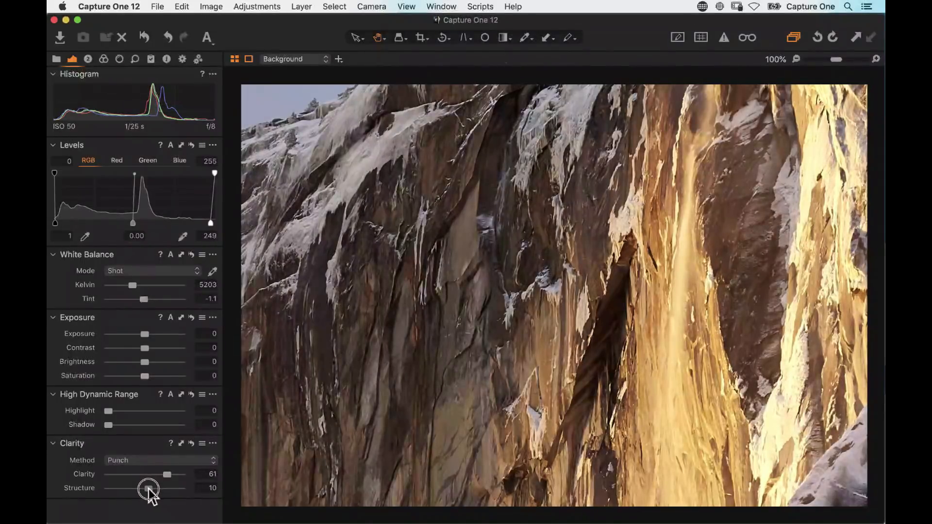
click(538, 321)
click(753, 313)
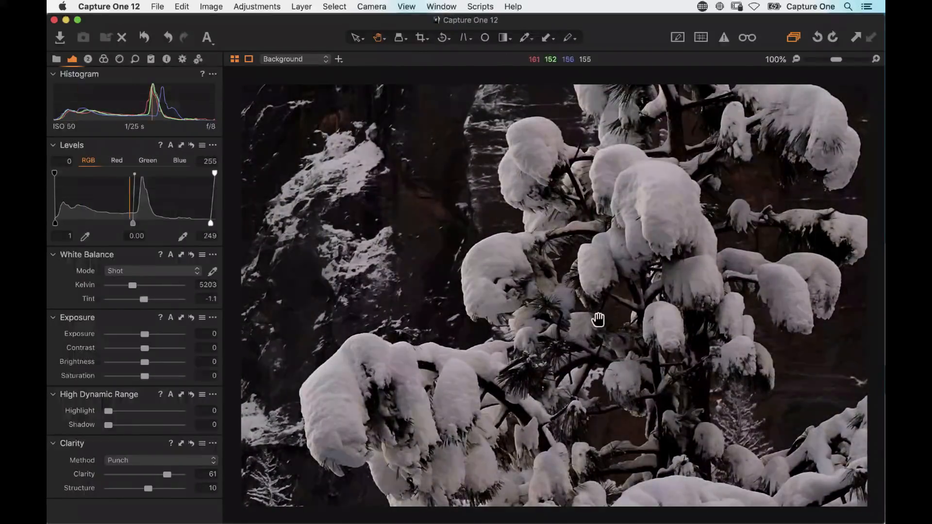
click(528, 310)
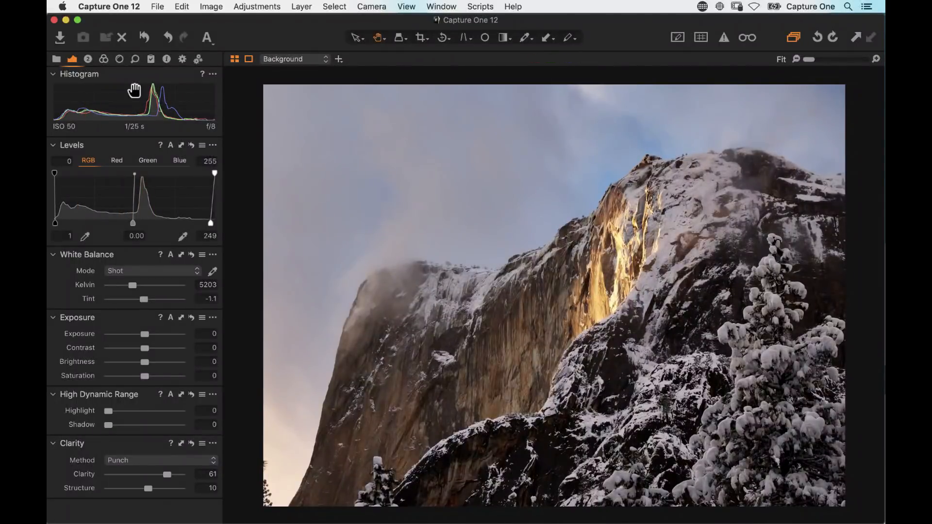
Step: Draw a radial gradient mask on a new layer over the sky and cliff edge, rotated into a tilted ellipse
click(88, 59)
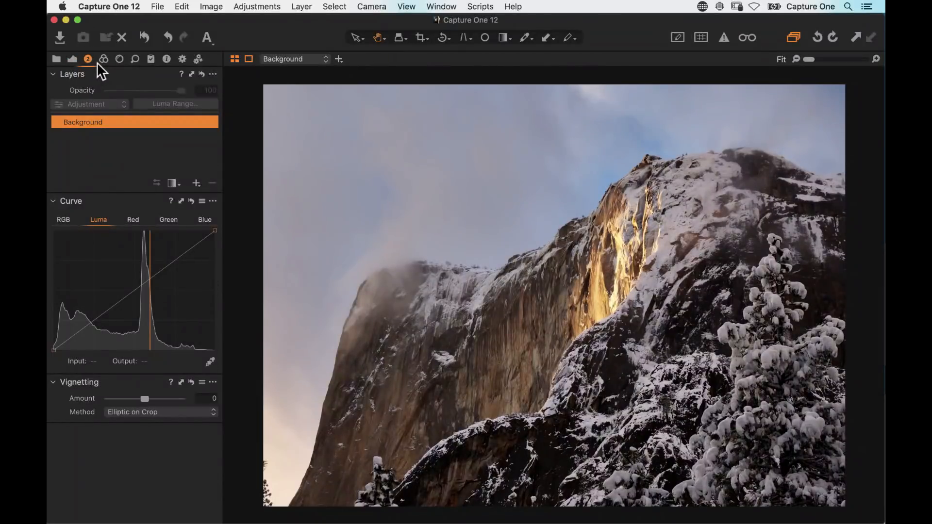
click(176, 184)
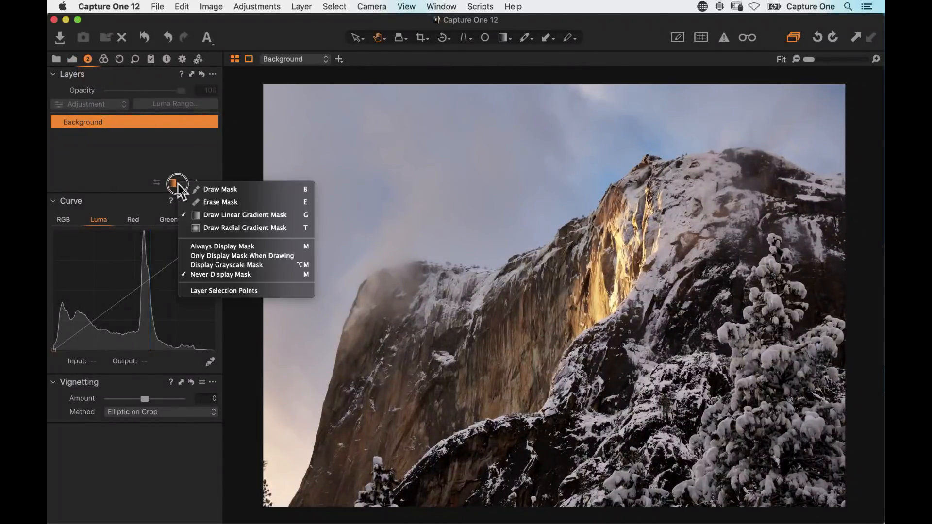
click(197, 228)
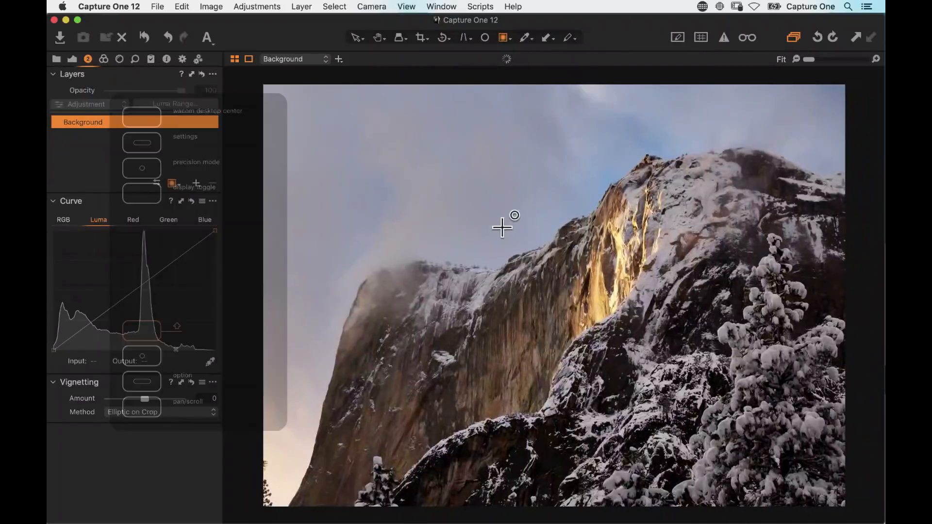
click(501, 226)
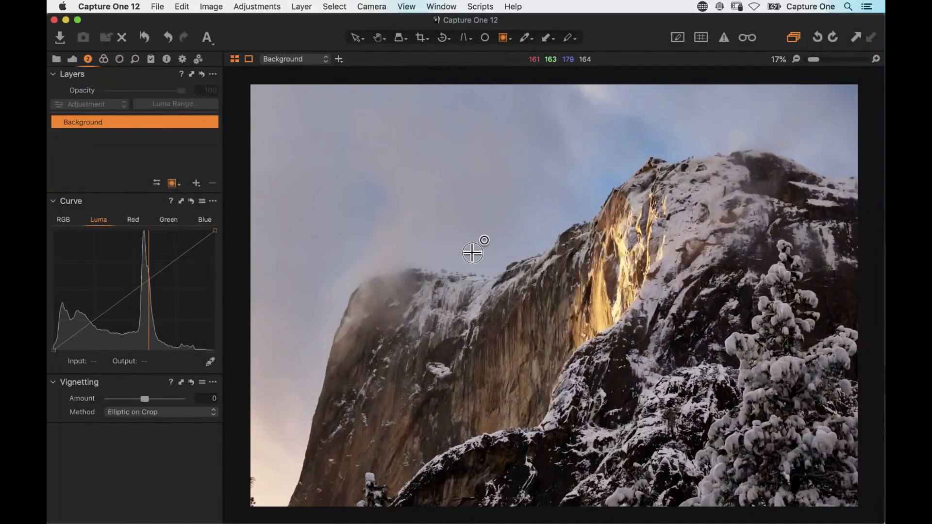
drag(473, 253, 571, 265)
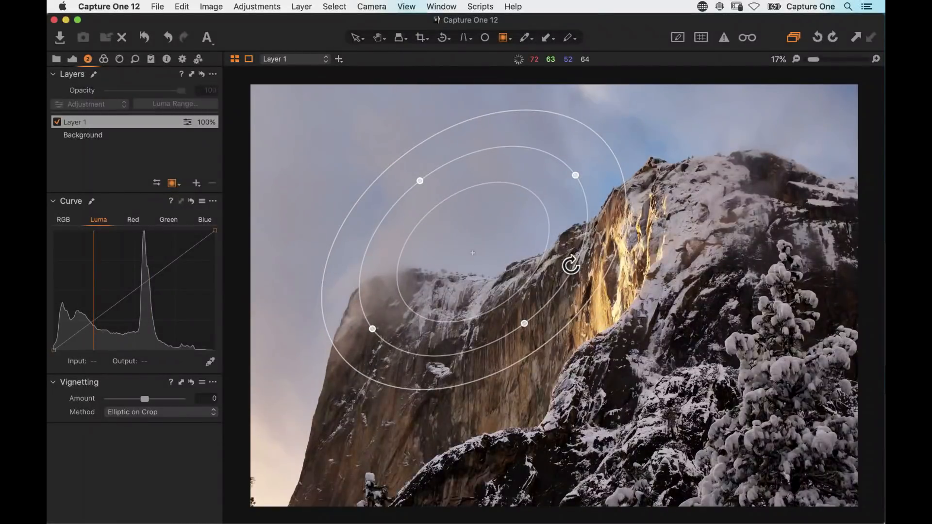
Step: Move the radial mask over the sunlit rock face, enlarge it to span most of the cliff, and check its coverage with the mask overlay
drag(514, 267, 614, 292)
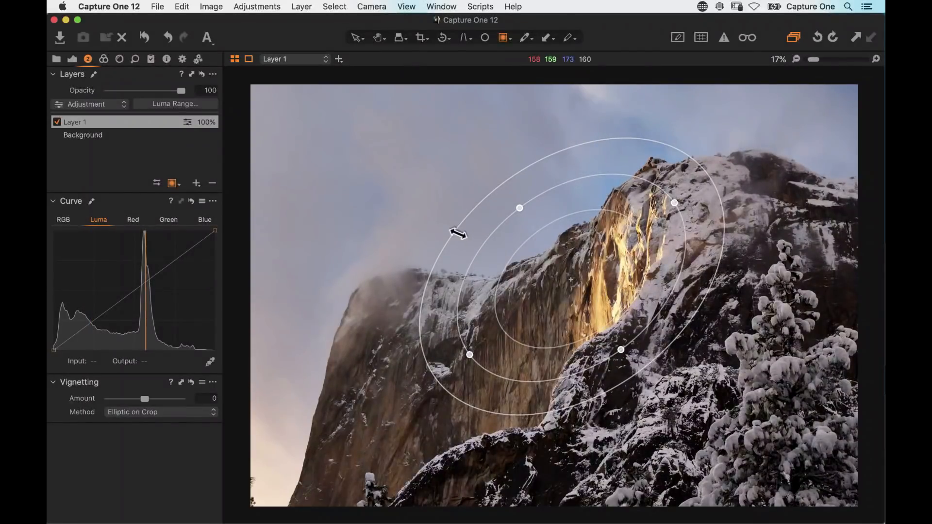
drag(445, 220, 358, 173)
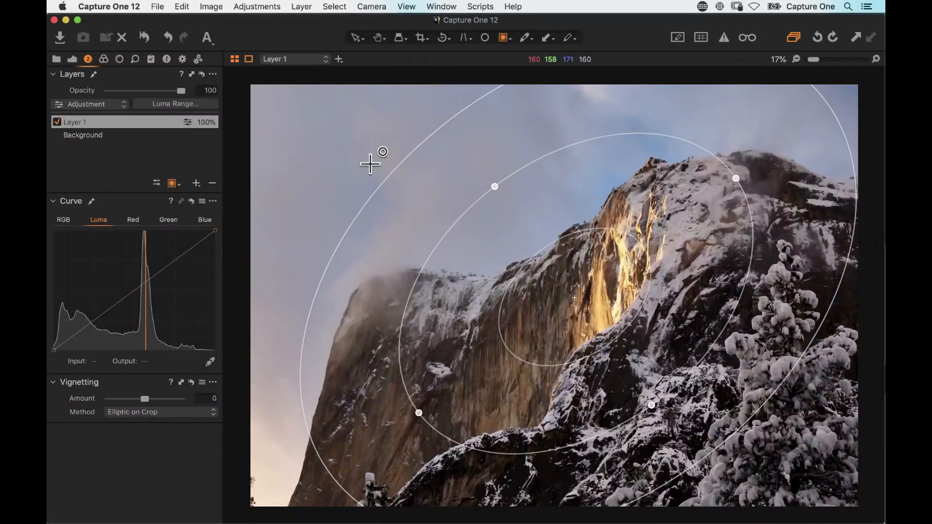
drag(516, 278, 513, 281)
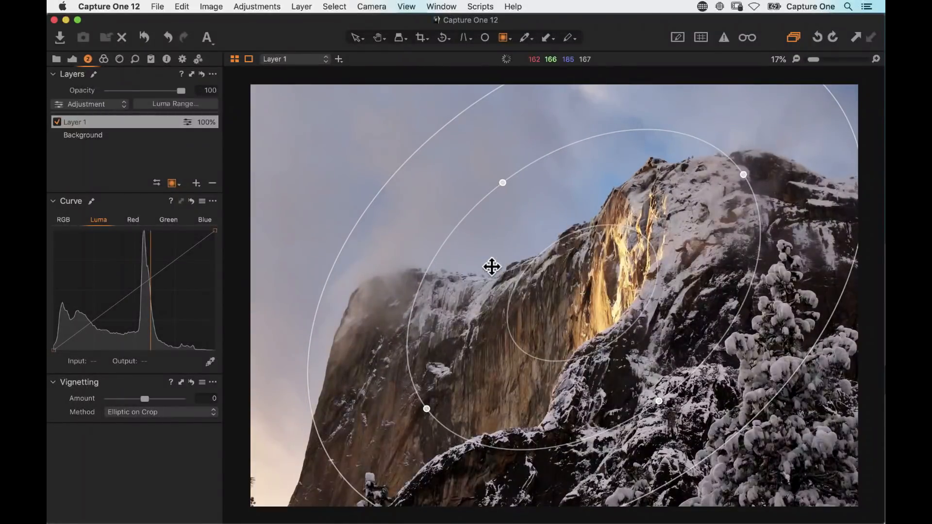
key(m)
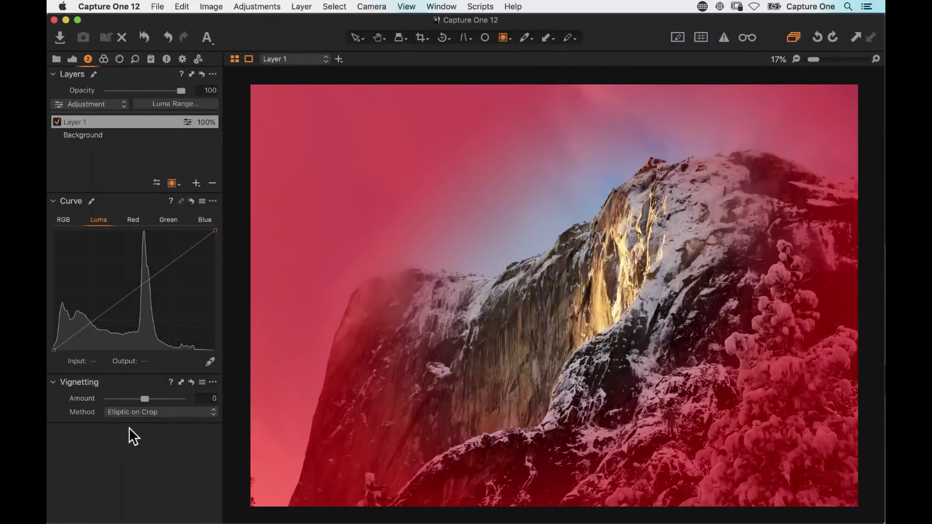
key(m)
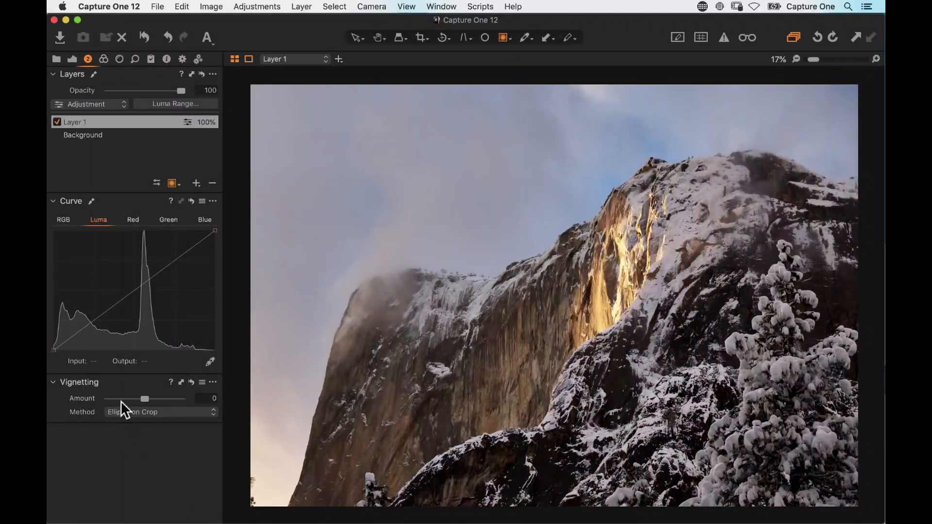
Step: Darken and mute the area outside the ellipse by setting the layer's Brightness to -10 and Saturation to -13
click(72, 59)
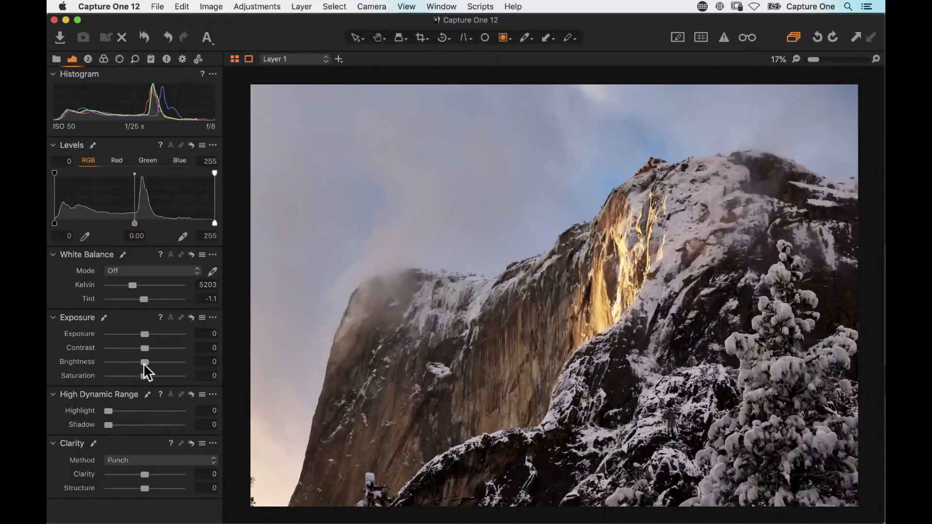
drag(144, 363, 136, 364)
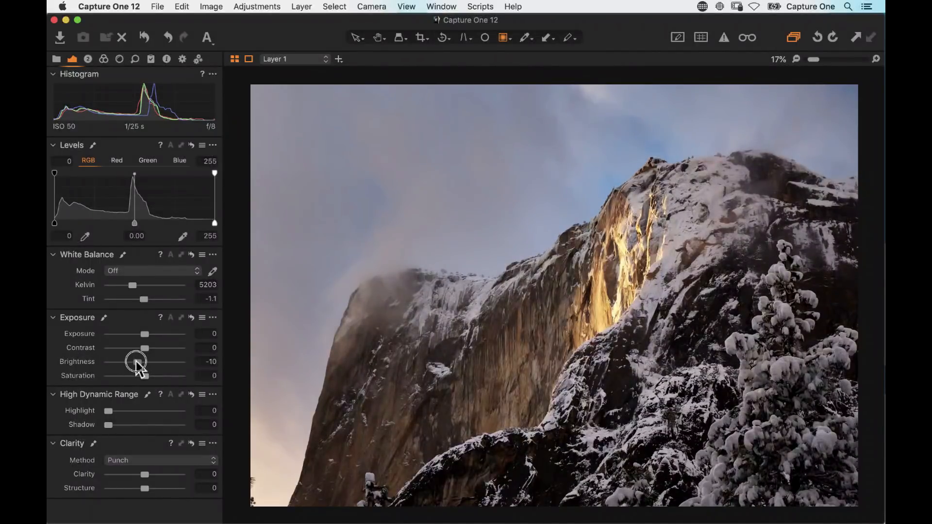
drag(136, 364, 136, 365)
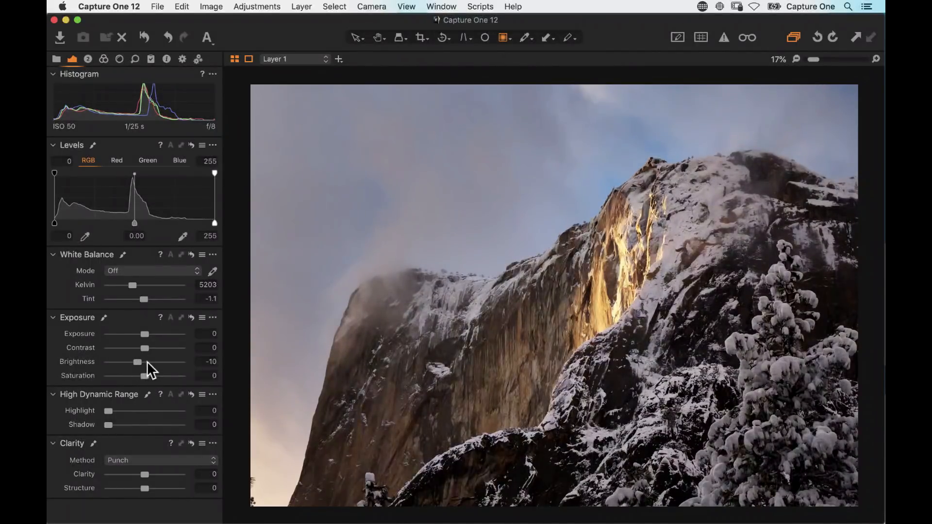
mouse_move(139, 377)
mouse_down()
mouse_move(103, 377)
mouse_move(139, 378)
mouse_up()
Step: Rename the radial mask layer as radialoutside
click(88, 58)
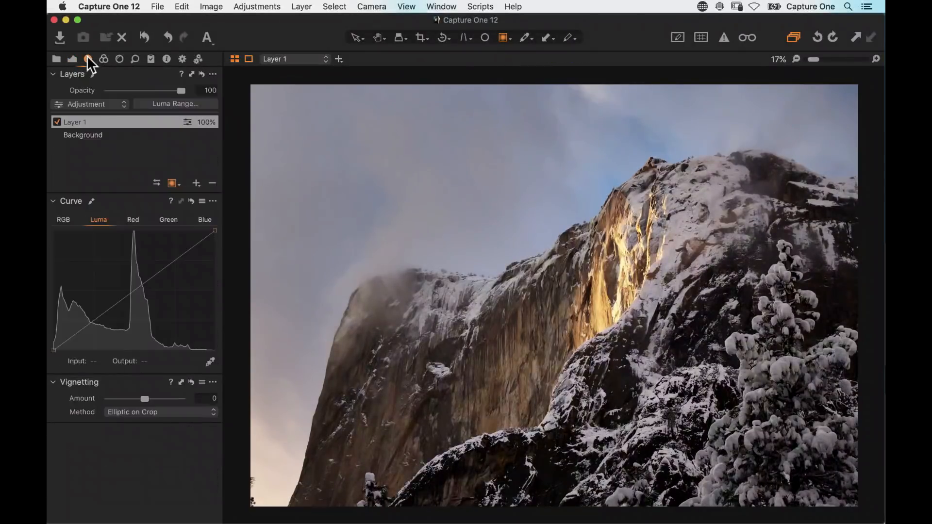
double_click(83, 125)
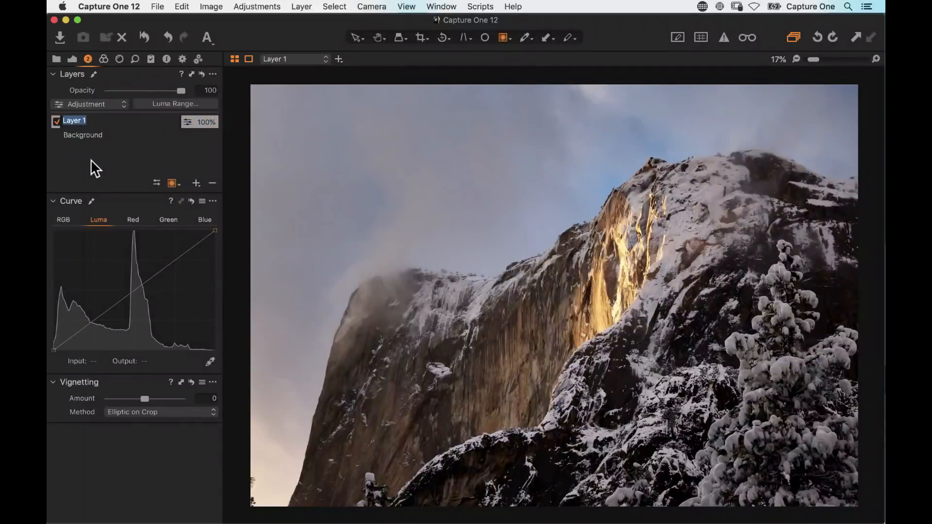
text(radialoutside)
key(Return)
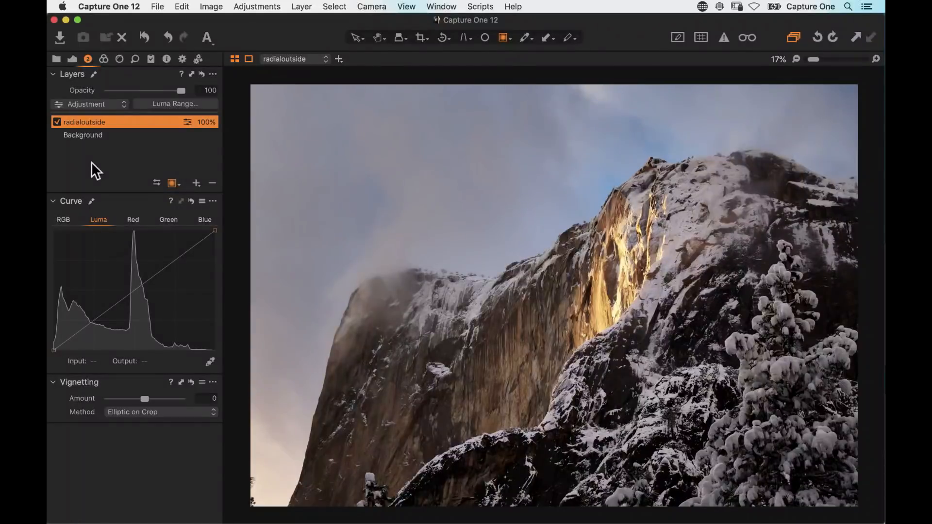
Step: Add a new adjustment layer and copy the radial mask onto it from the radialoutside layer
click(195, 183)
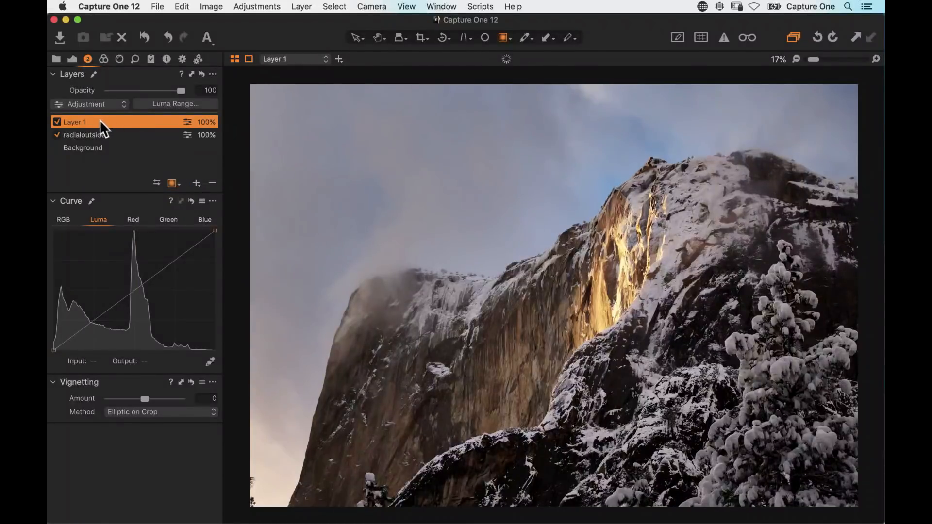
right_click(100, 120)
mouse_move(214, 204)
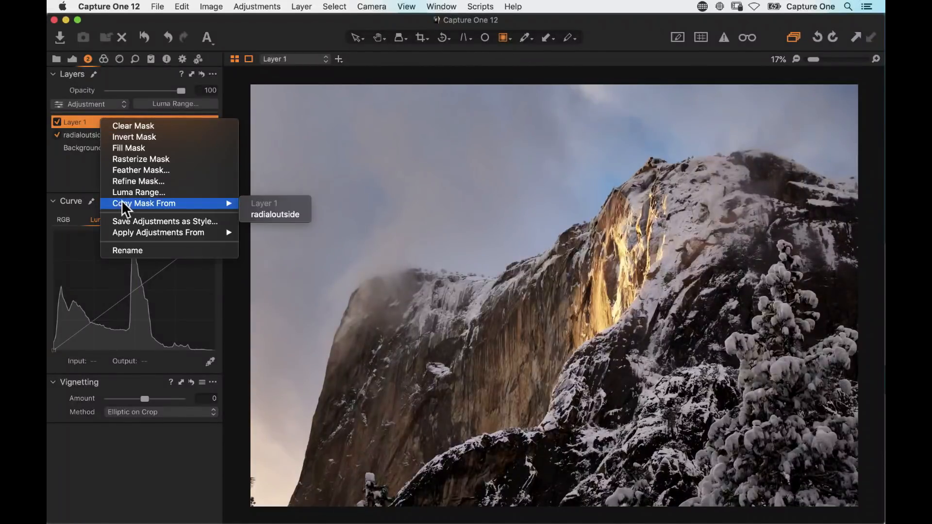
click(268, 213)
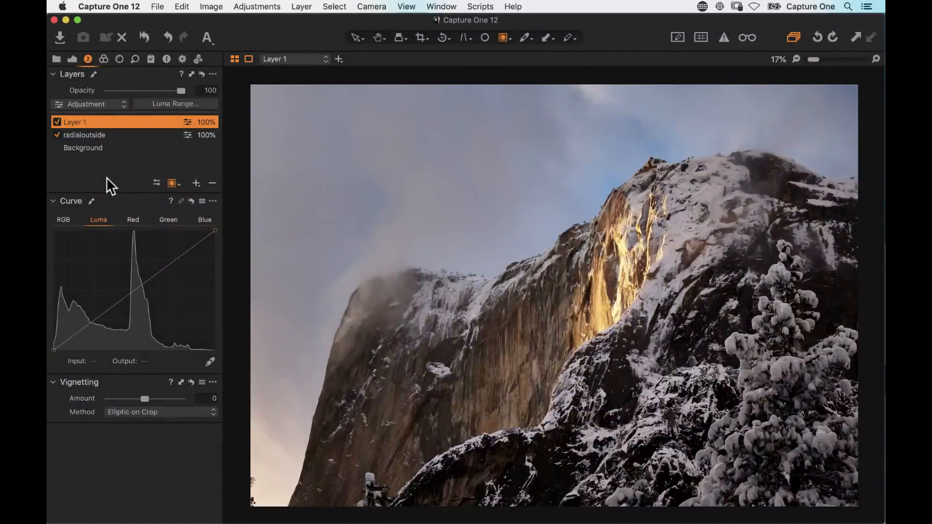
key(m)
key(m)
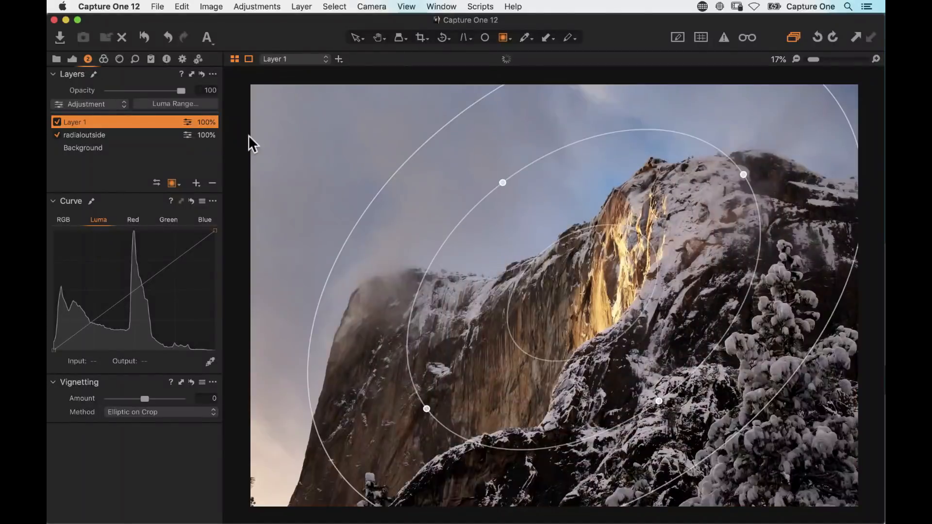
Step: Invert the new layer's copied mask so it covers the inside of the ellipse, and check it with the mask overlay
right_click(111, 120)
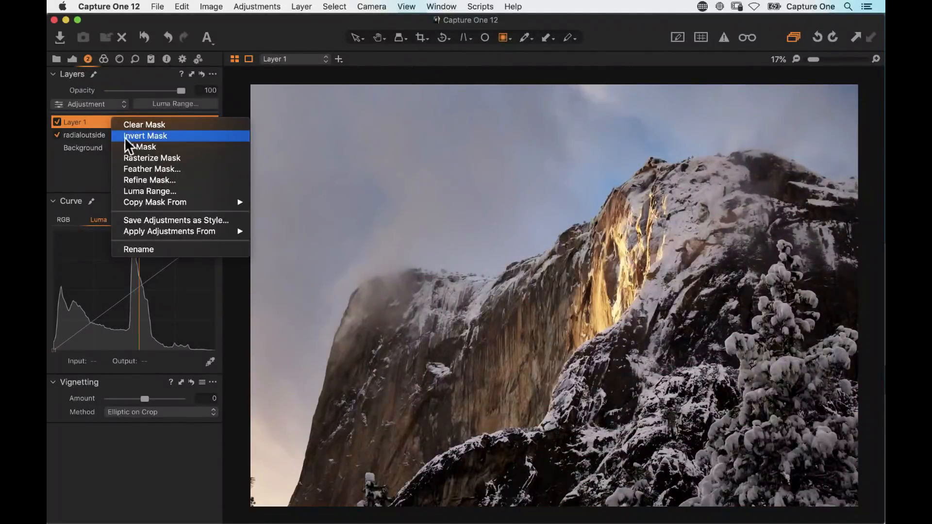
click(124, 136)
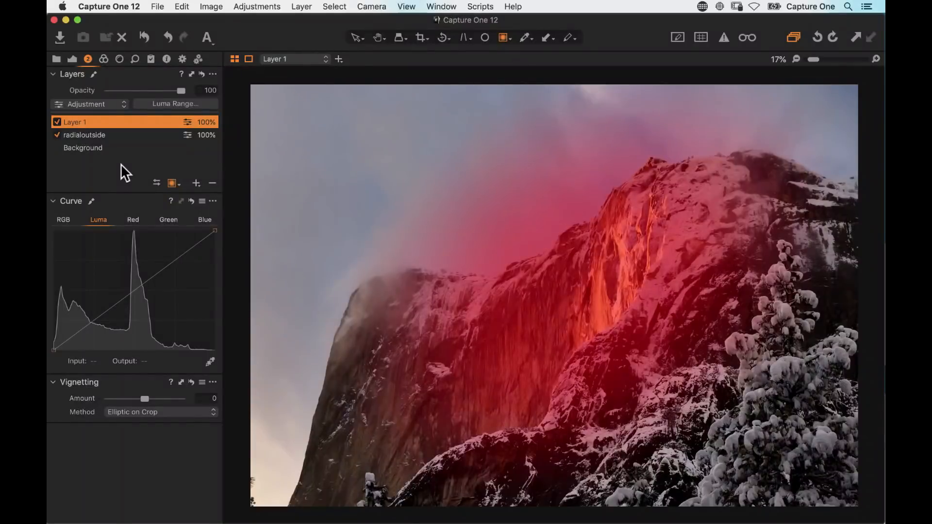
key(m)
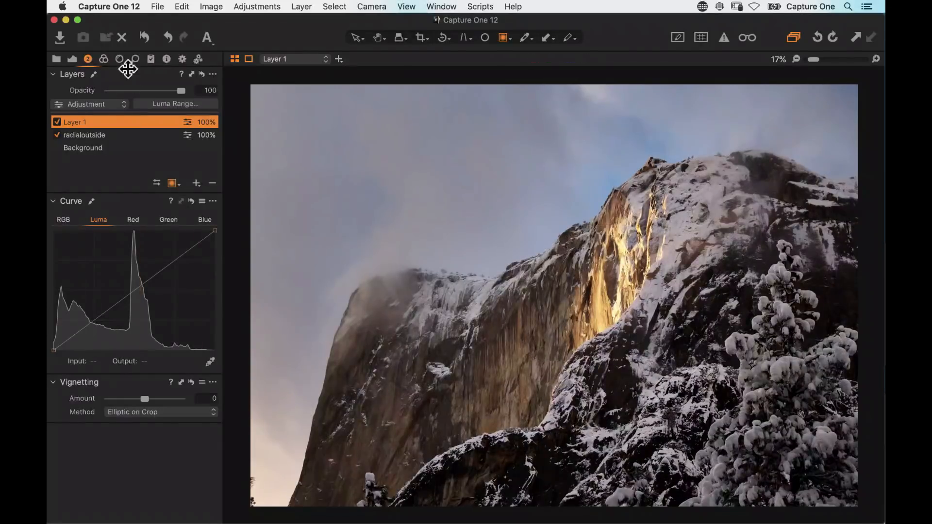
Step: Raise the Saturation slightly on the new inner radial layer
click(103, 58)
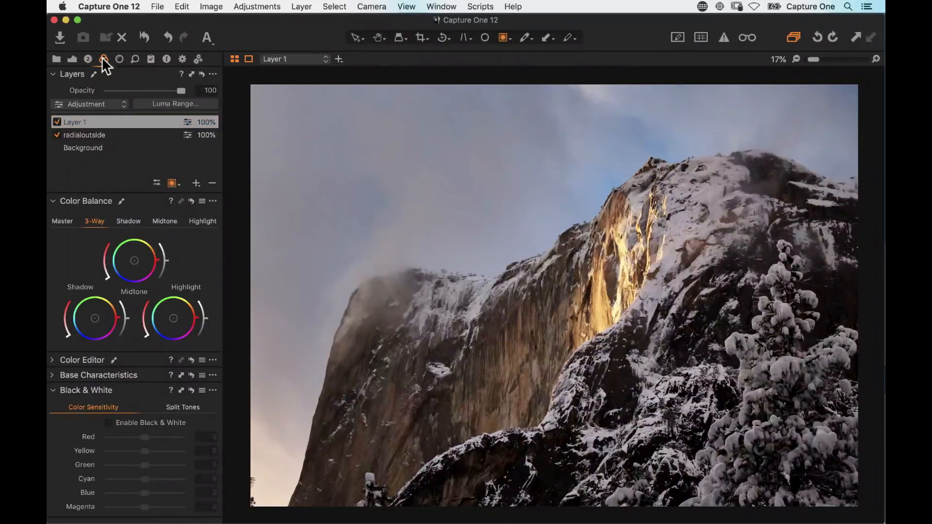
click(75, 58)
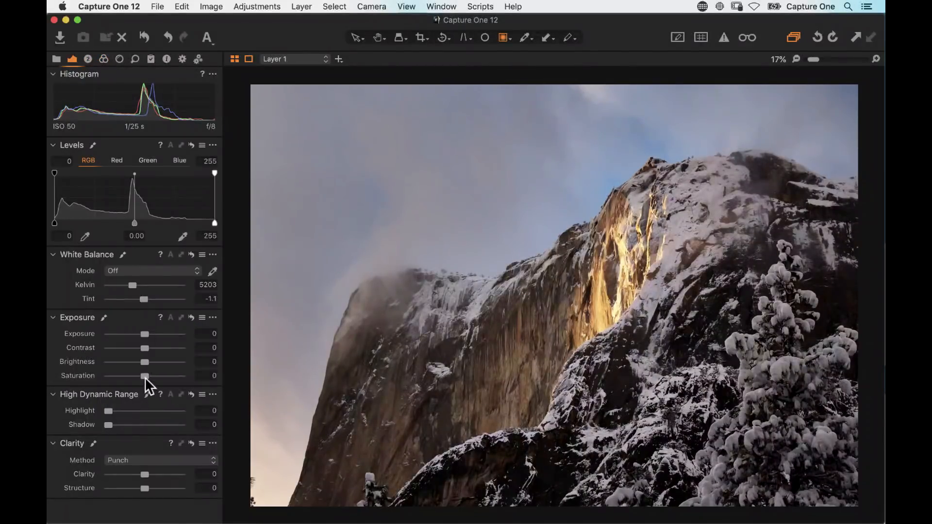
drag(145, 377, 154, 380)
Step: Sample the golden sunlit rock in the advanced Color Editor on the inner radial layer and set its Lightness to -15.4
click(104, 59)
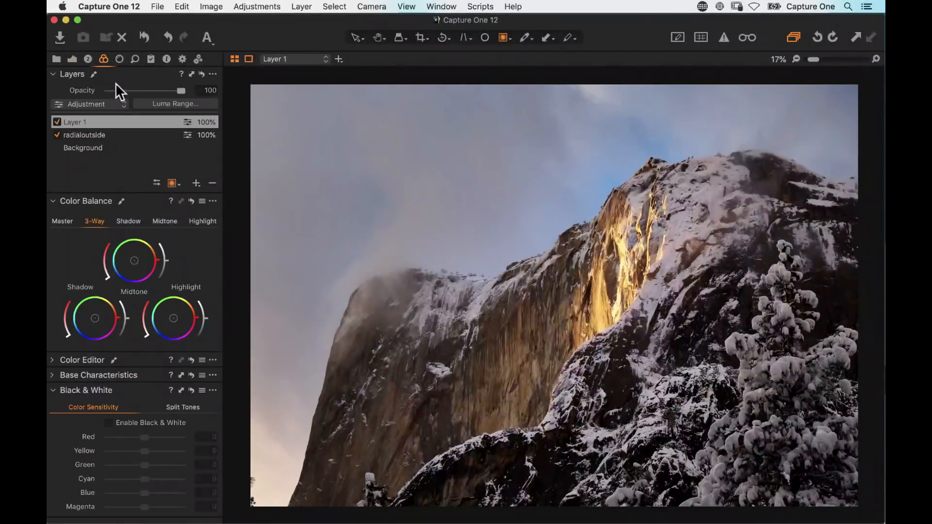
alt+click(53, 360)
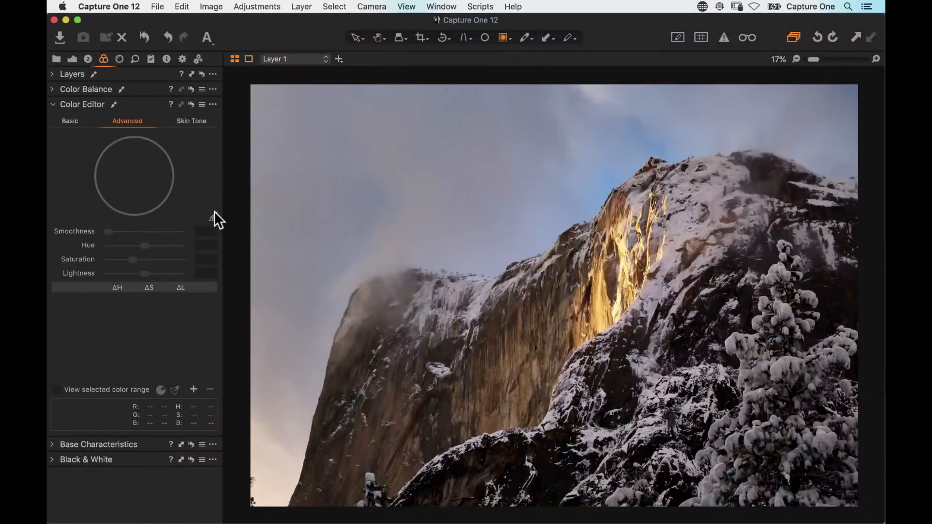
click(214, 217)
click(608, 295)
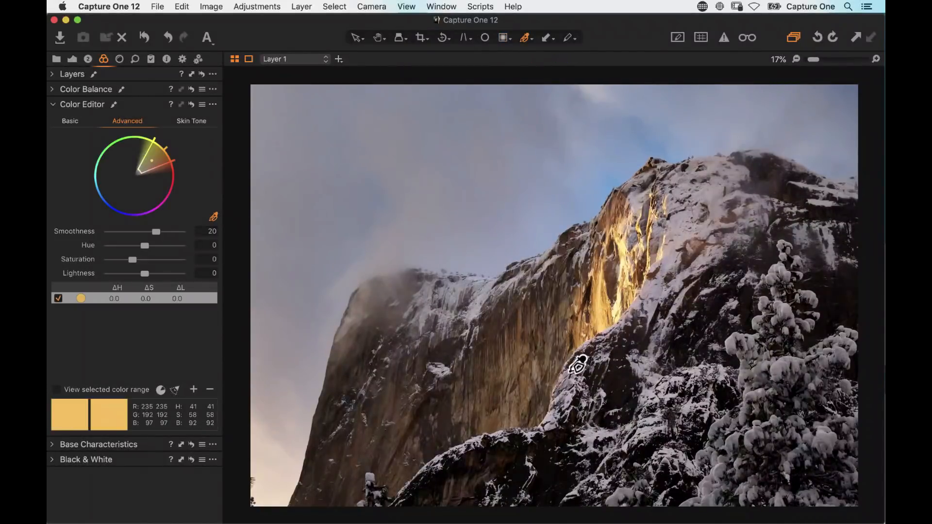
mouse_move(141, 273)
mouse_down()
mouse_move(132, 272)
mouse_move(145, 287)
mouse_up()
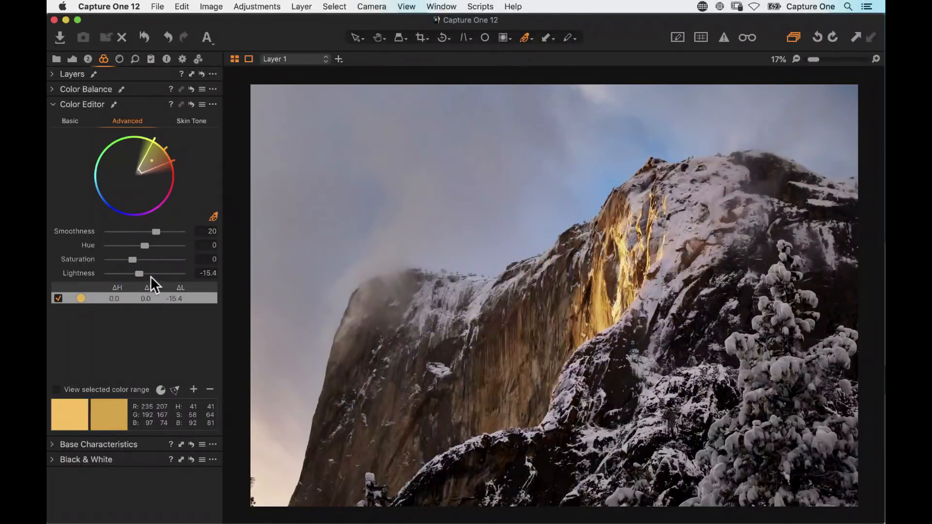
Step: On the Background layer, sample the blue sky in the advanced Color Editor, expand its saturation range, and set Saturation to 35.9 and Lightness to -23.8
click(53, 74)
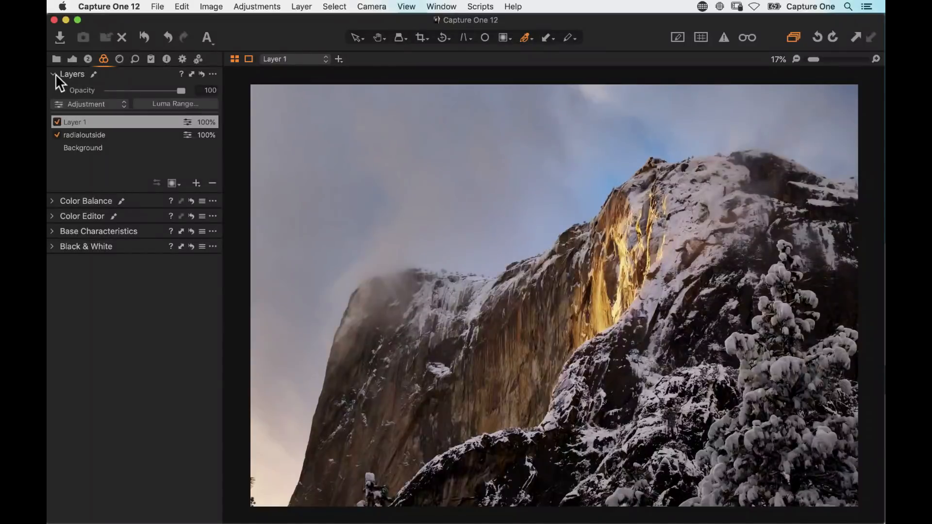
click(95, 149)
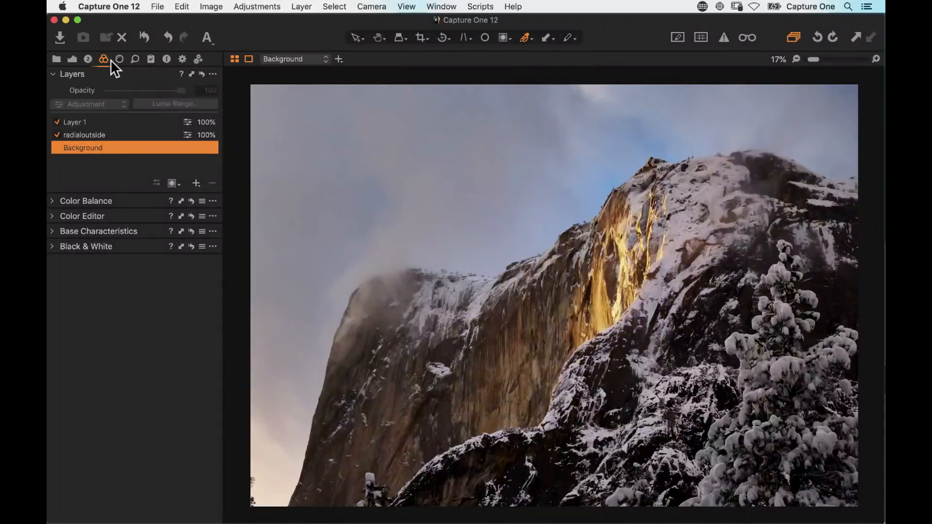
click(52, 216)
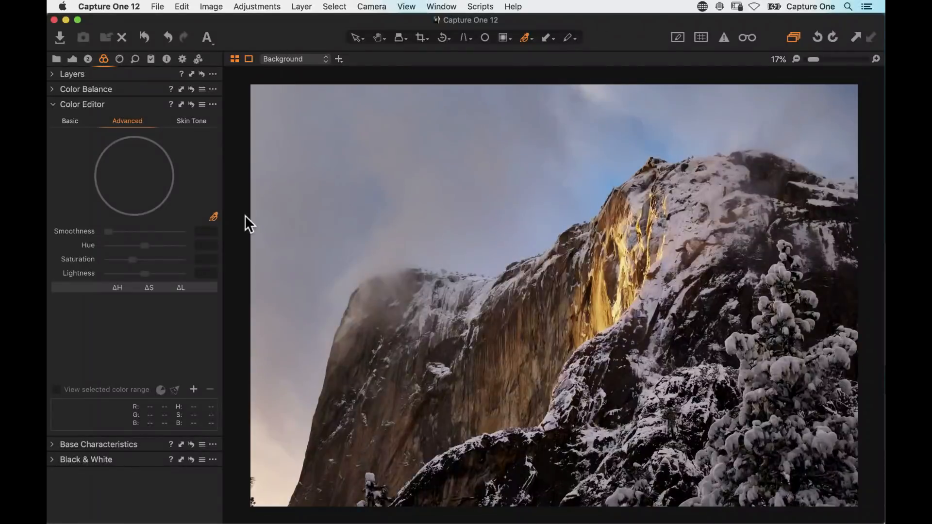
click(635, 154)
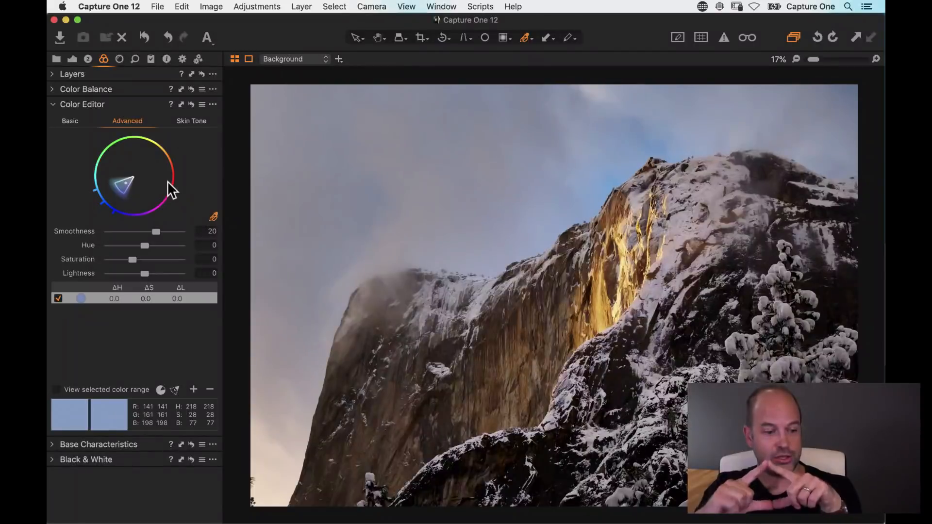
click(168, 394)
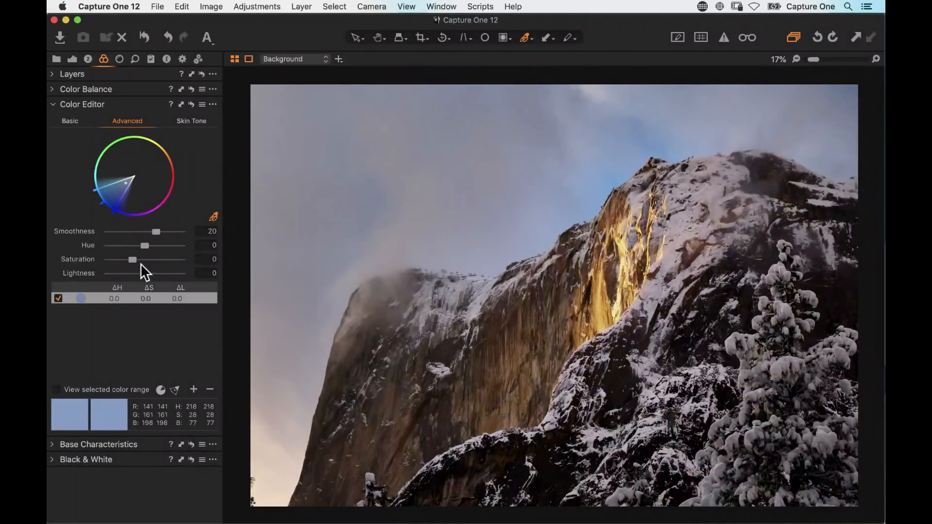
mouse_move(140, 274)
mouse_down()
mouse_move(129, 272)
mouse_move(143, 262)
mouse_up()
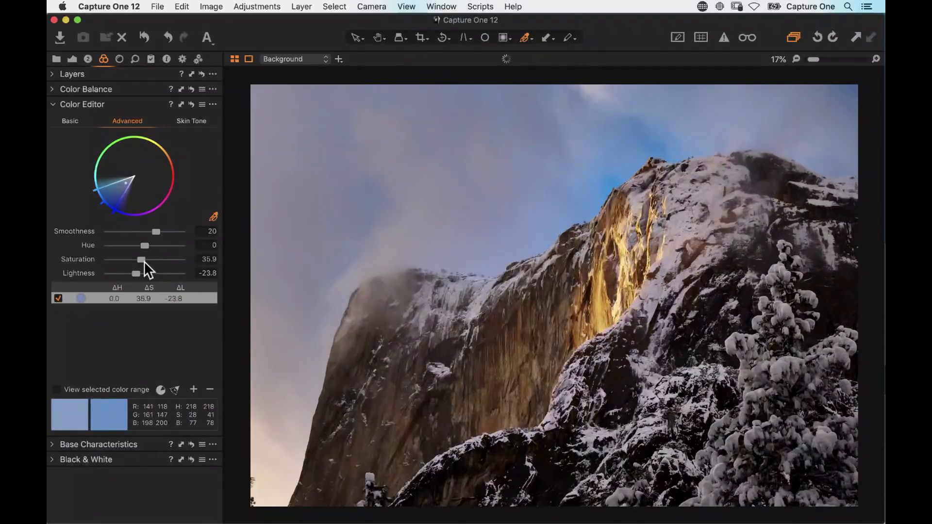
Step: Darken the radialoutside layer further by setting its Brightness to -16
click(50, 74)
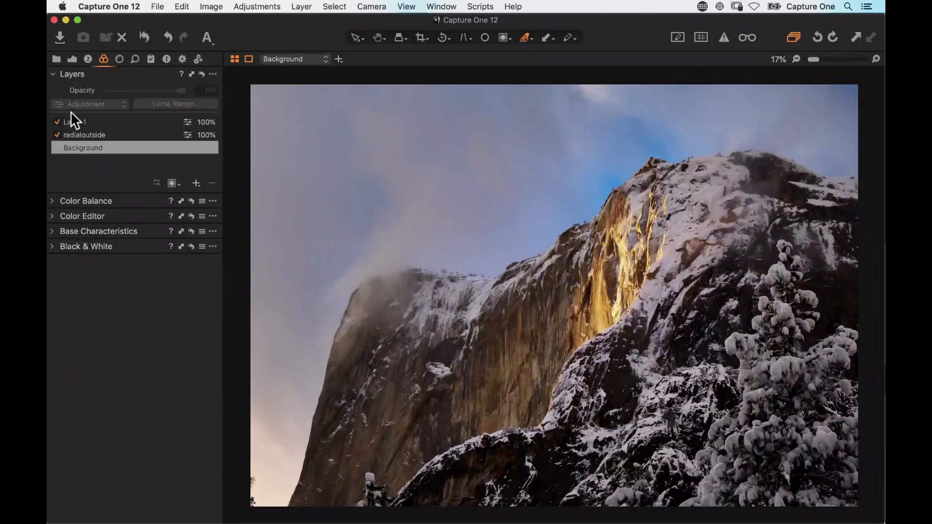
click(100, 135)
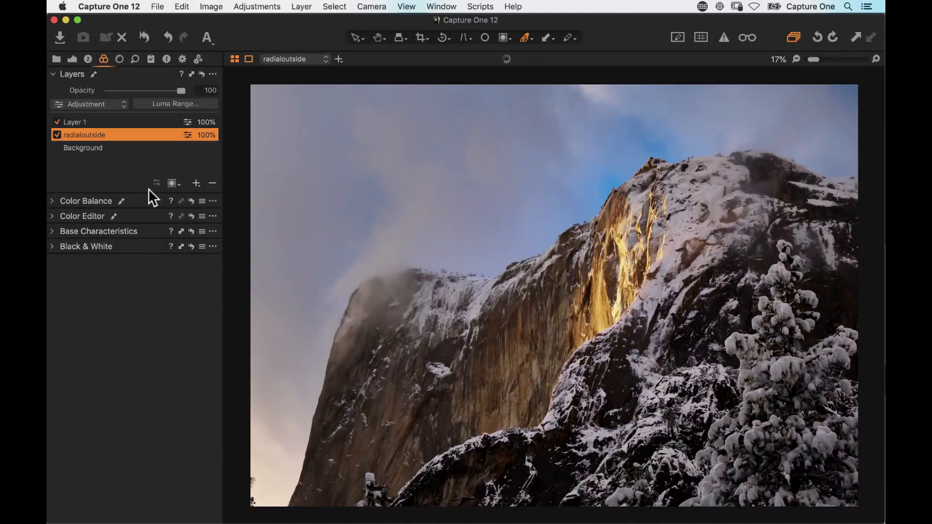
click(73, 59)
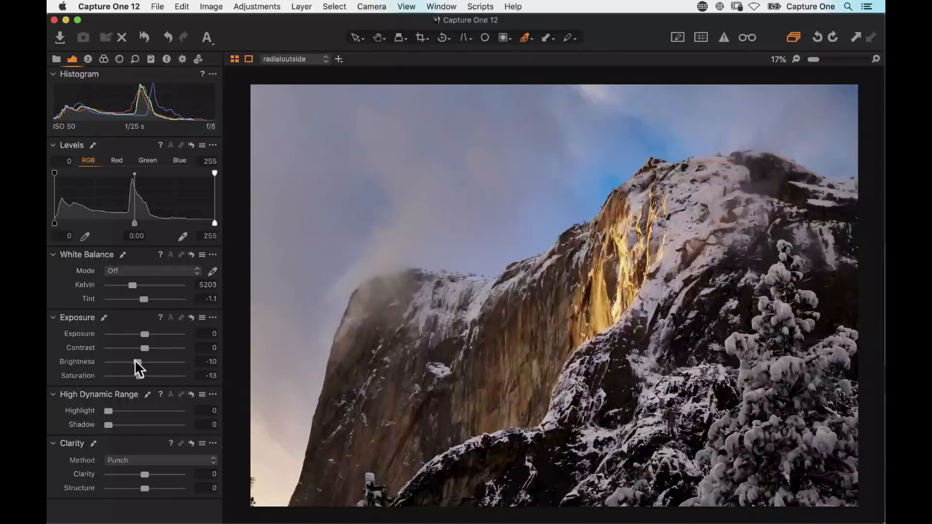
drag(136, 361, 130, 362)
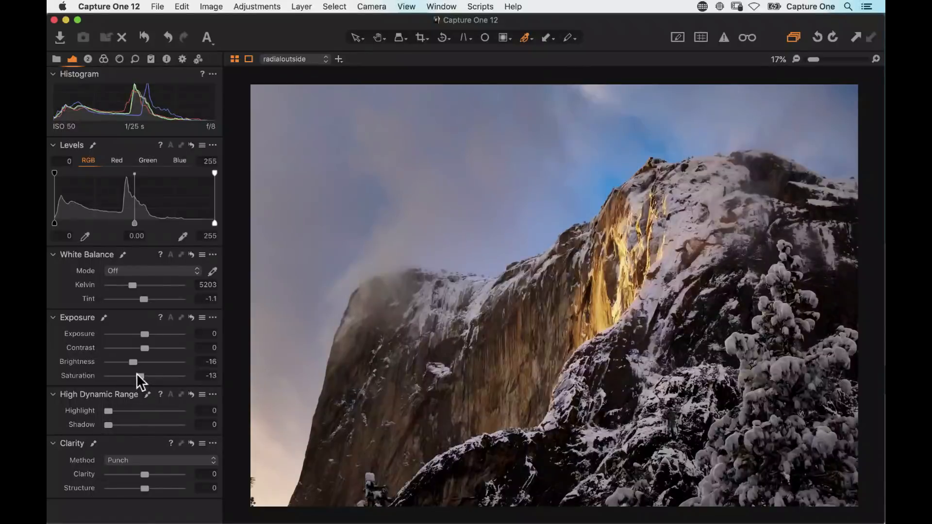
Step: Tighten the crop slightly on the left and right sides of the cliff photo
key(c)
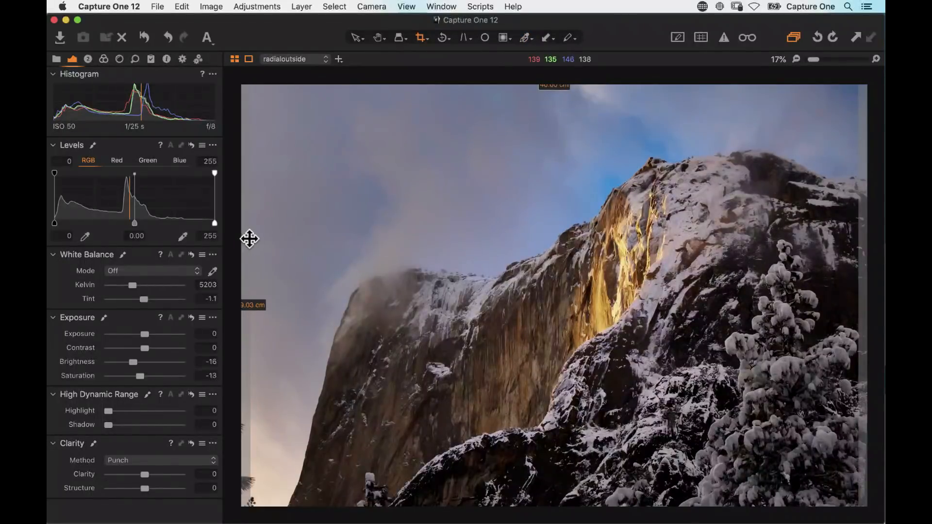
drag(247, 238, 270, 241)
key(h)
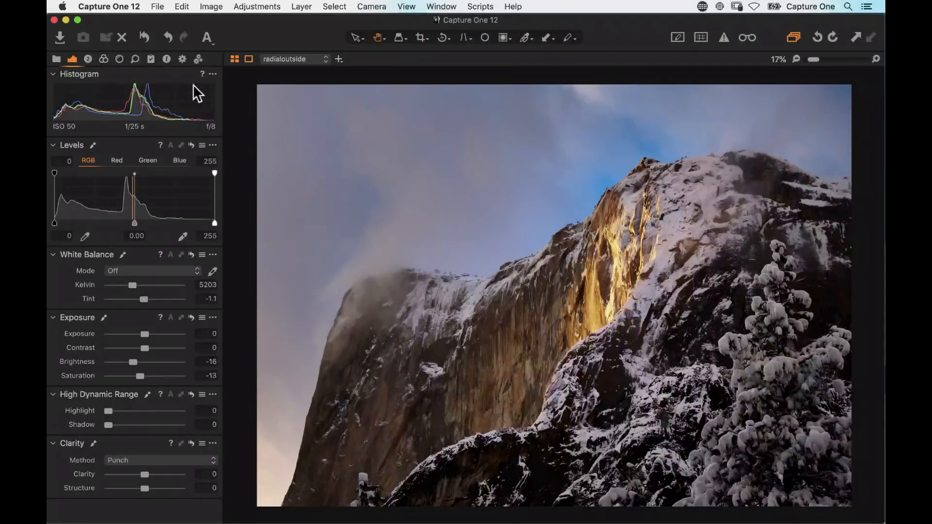
click(144, 38)
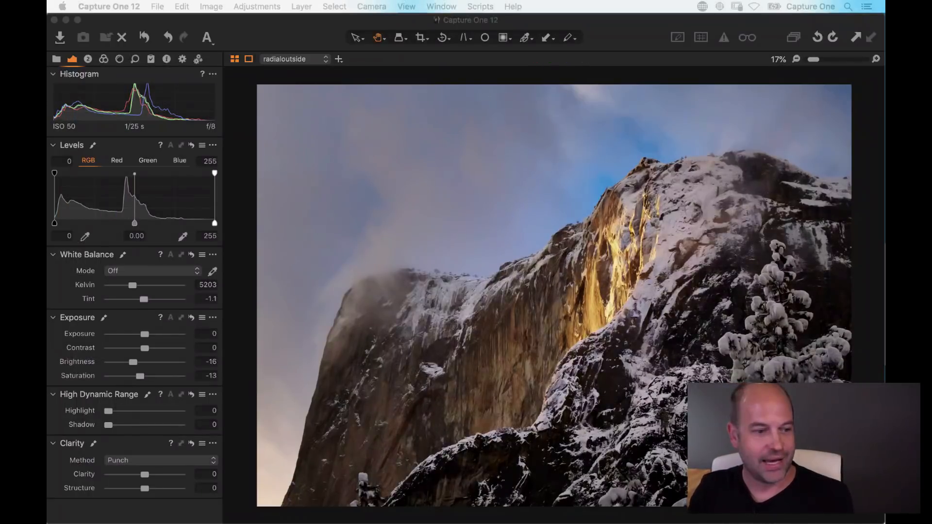
Step: Display the radialoutside layer's mask as a red overlay and in grayscale
click(88, 59)
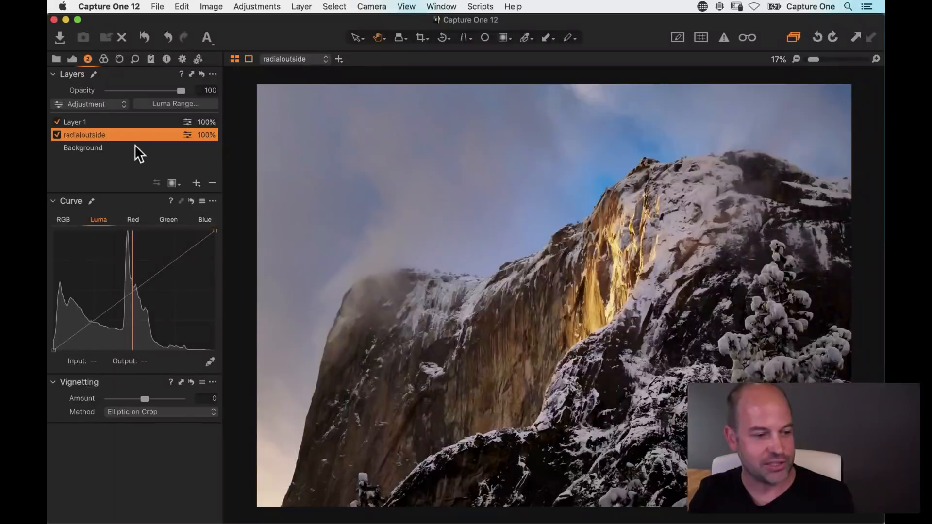
click(99, 124)
click(124, 137)
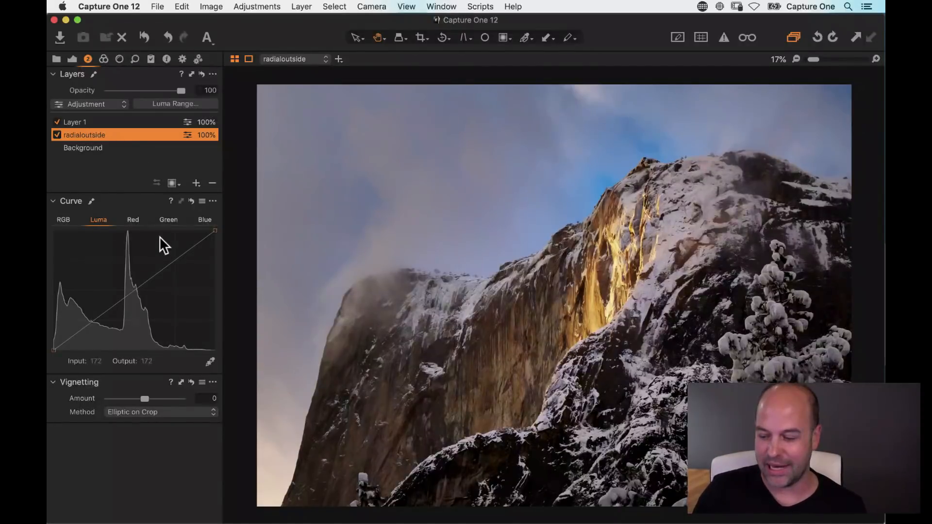
key(m)
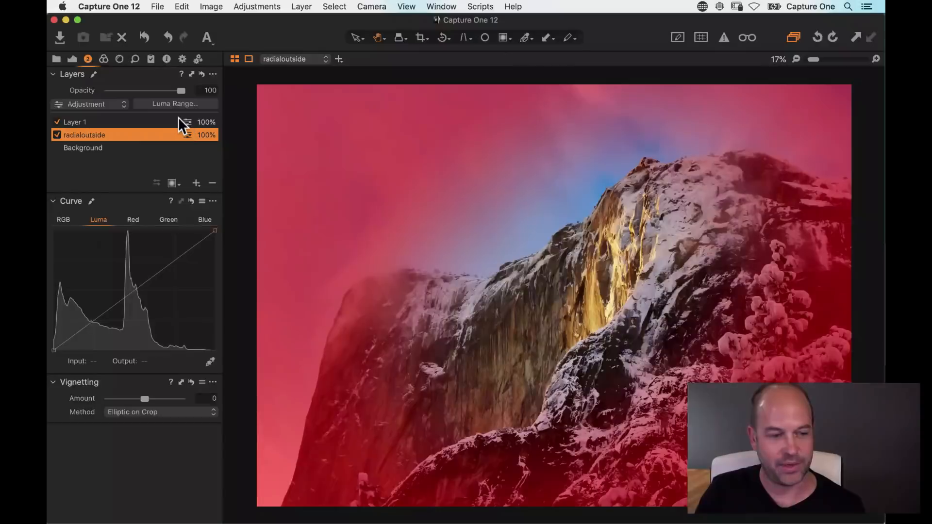
key(alt+m)
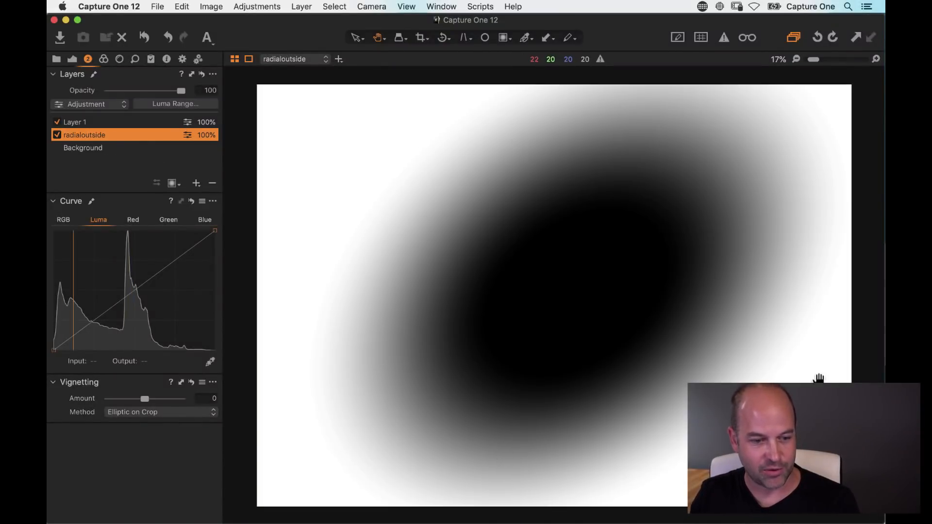
Step: Limit the radialoutside mask to the darker tones with a Luma Range of 20 to 74 and a falloff of 0 to 94
click(173, 104)
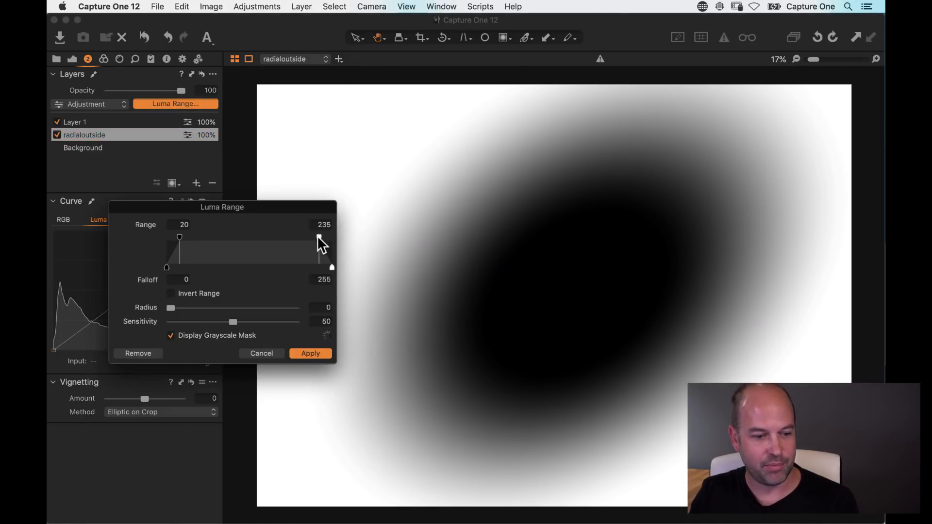
drag(322, 238, 215, 238)
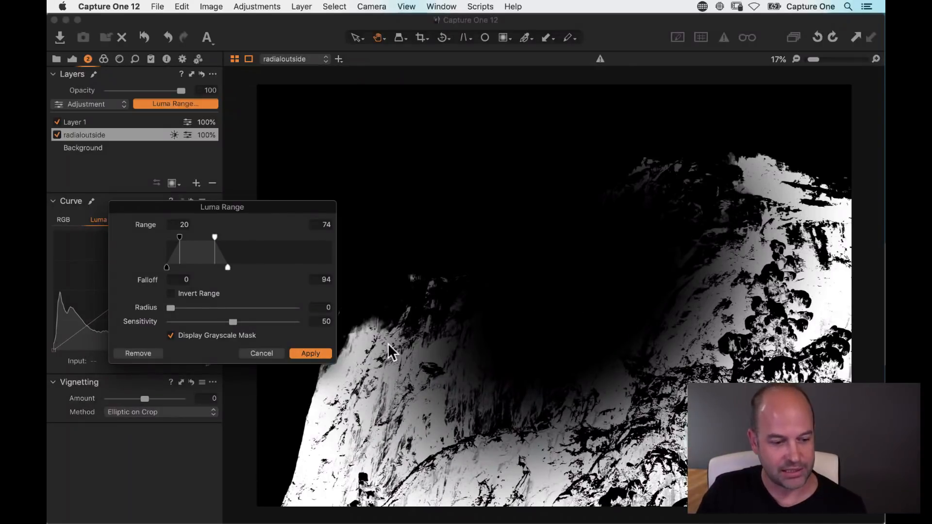
click(180, 196)
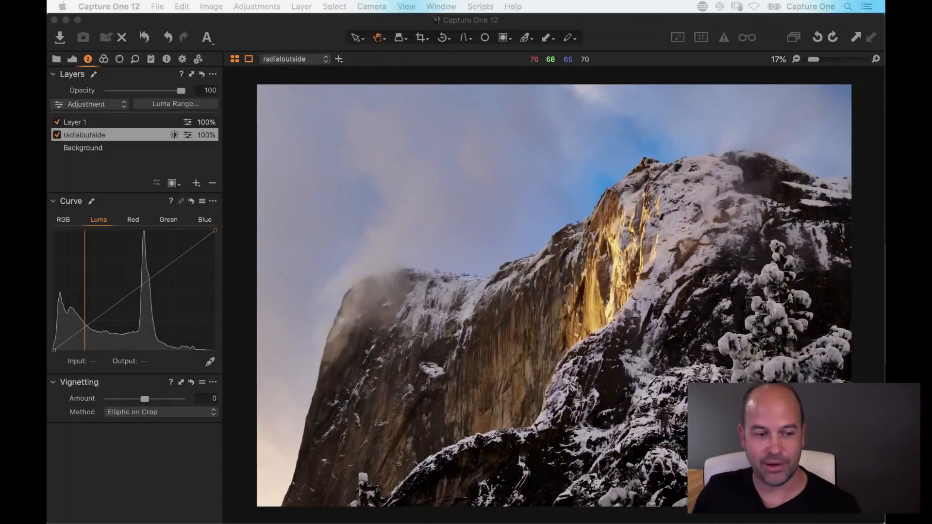
click(244, 237)
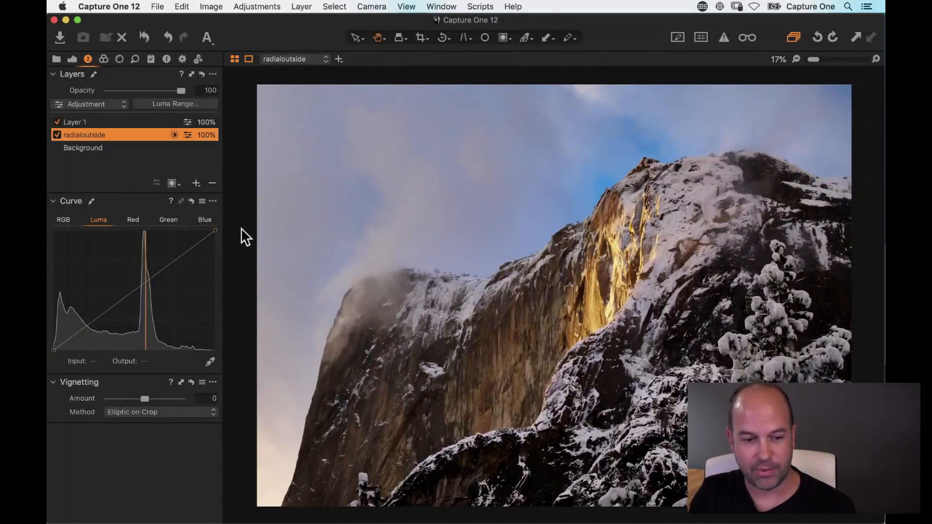
Step: Show the browser thumbnails and review the external editing and image commands available for the cliff photo
key(super+b)
right_click(819, 337)
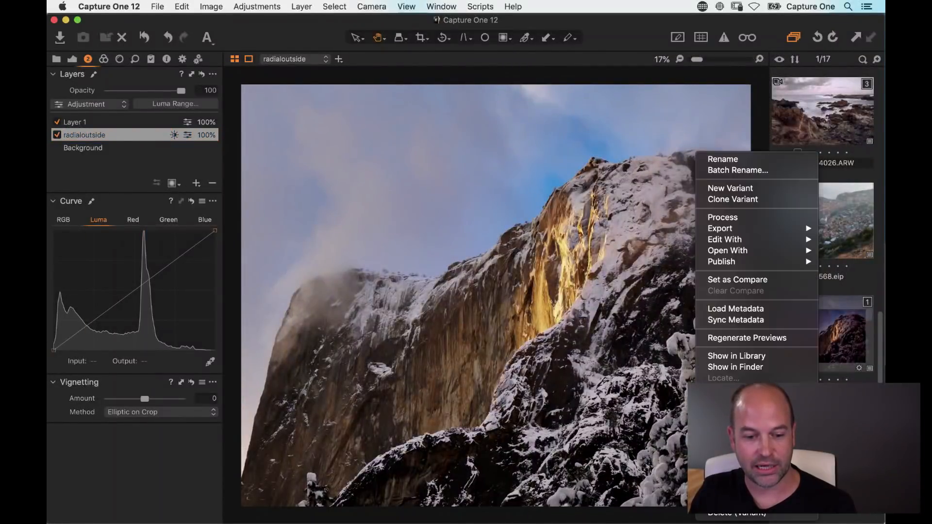
mouse_move(700, 241)
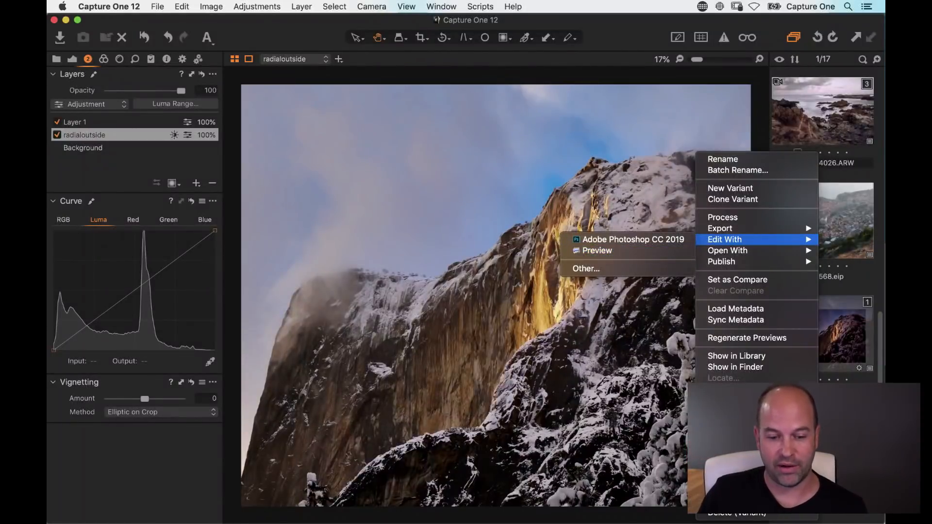
click(844, 332)
scroll(844, 332, down, 5)
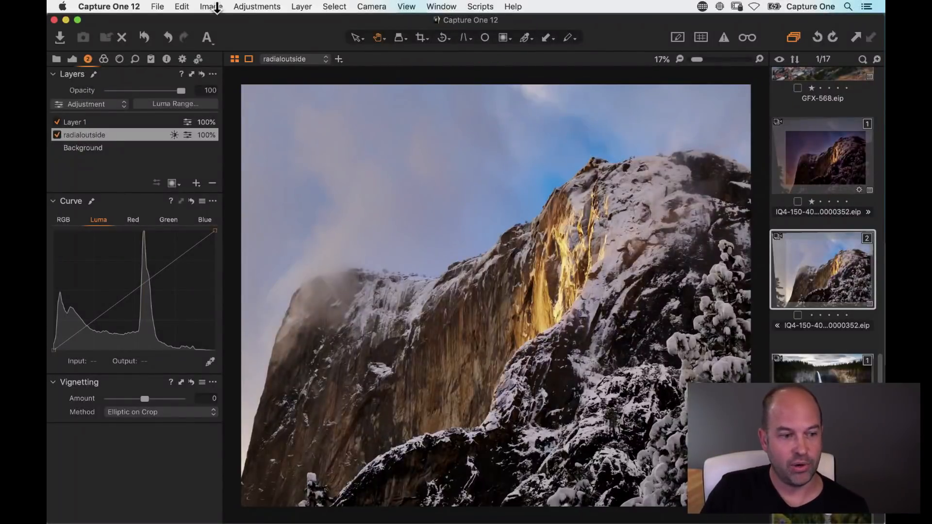
click(211, 6)
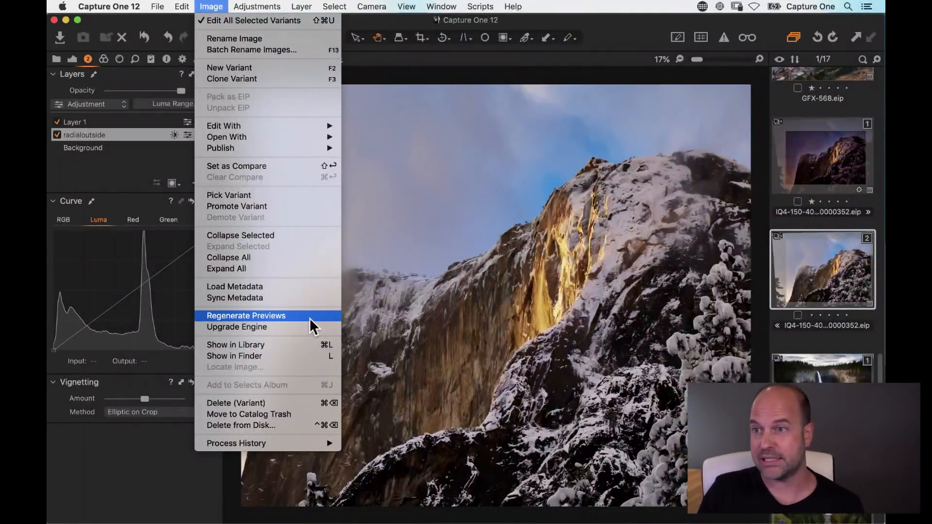
key(Escape)
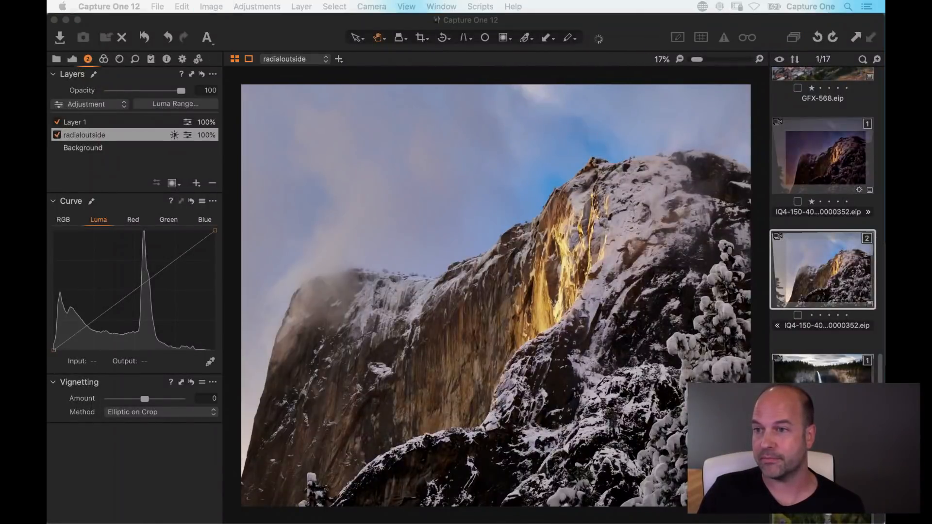
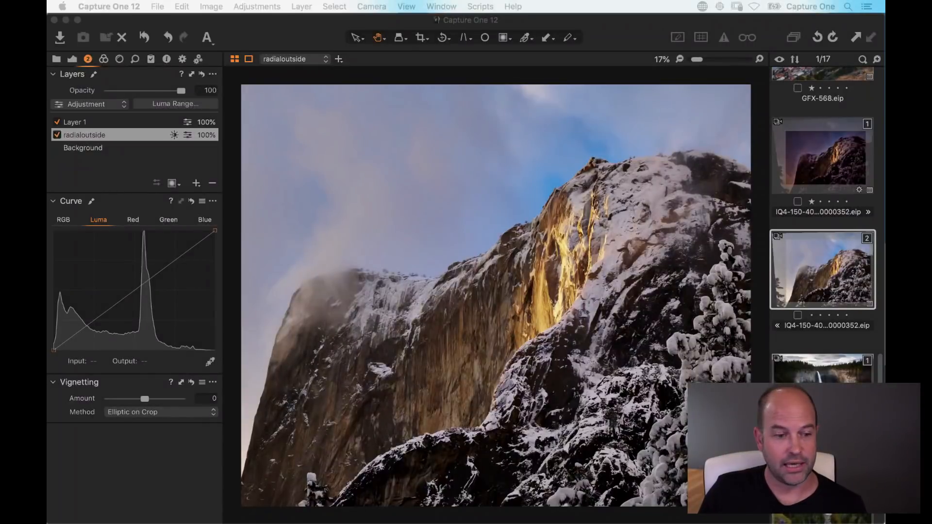
Step: Try shifting the midtone tint in the 3-Way Color Balance on the Background layer
click(380, 233)
click(103, 59)
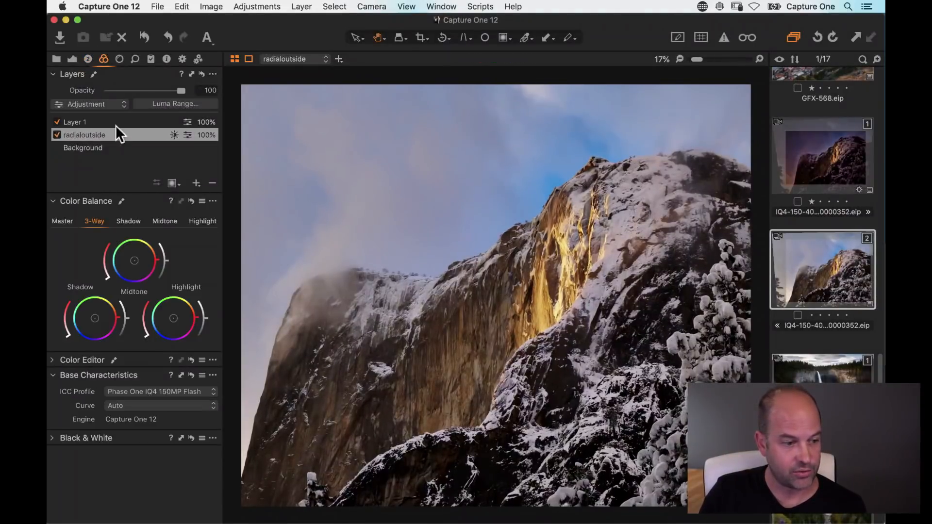
click(97, 147)
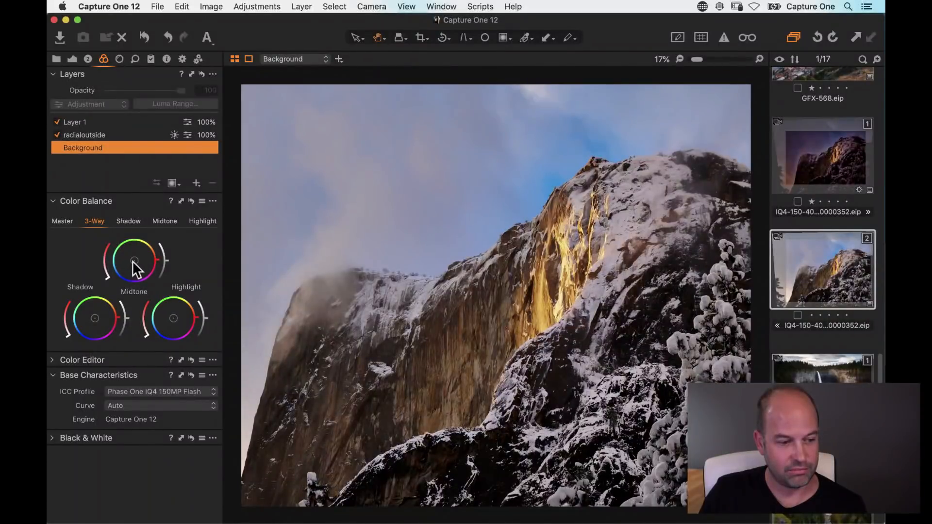
mouse_move(130, 262)
mouse_down()
mouse_move(144, 250)
mouse_move(125, 269)
mouse_move(145, 257)
mouse_move(133, 252)
mouse_move(141, 257)
mouse_up()
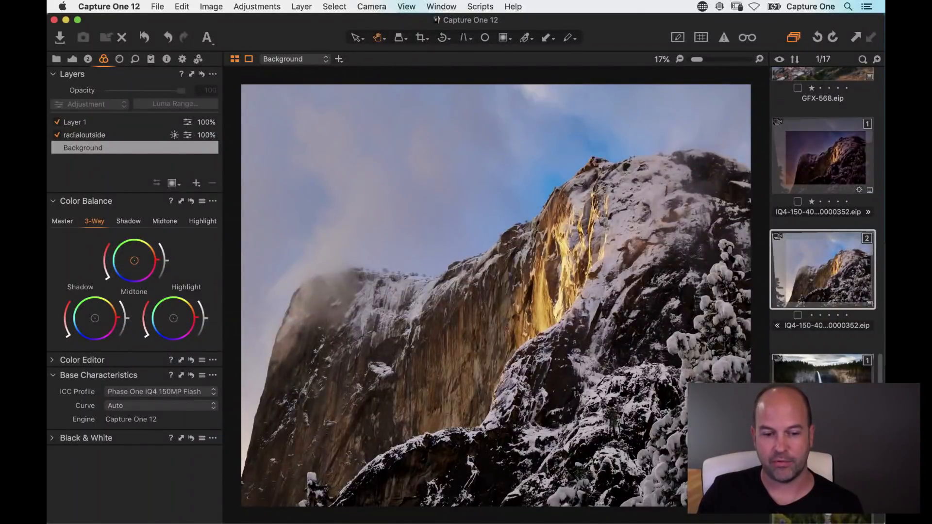
Step: Examine the photo's basic, vendor-specific and EXIF camera metadata, including the lens entry
click(167, 58)
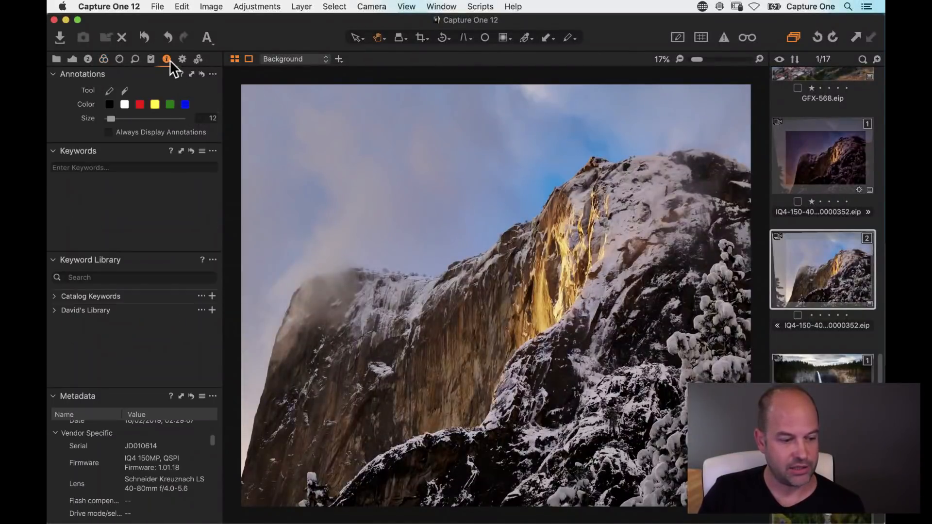
scroll(154, 468, up, 5)
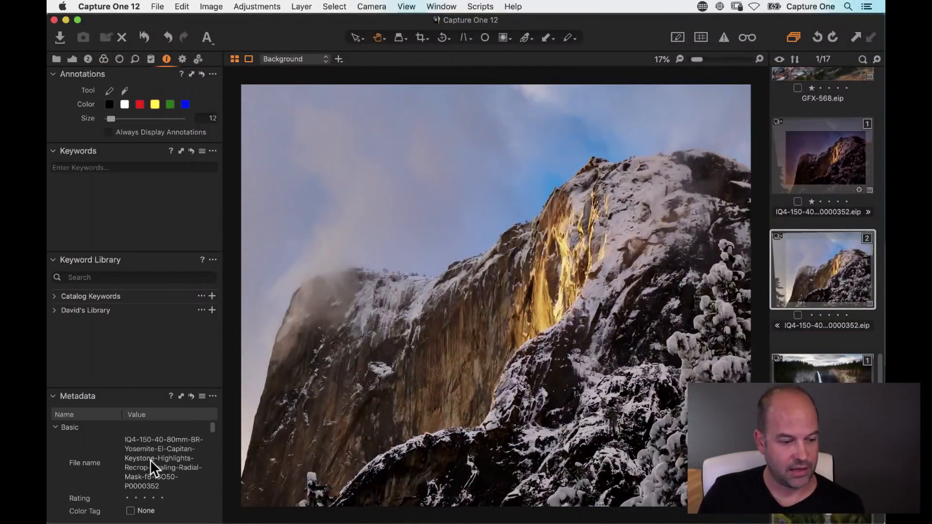
scroll(155, 468, down, 8)
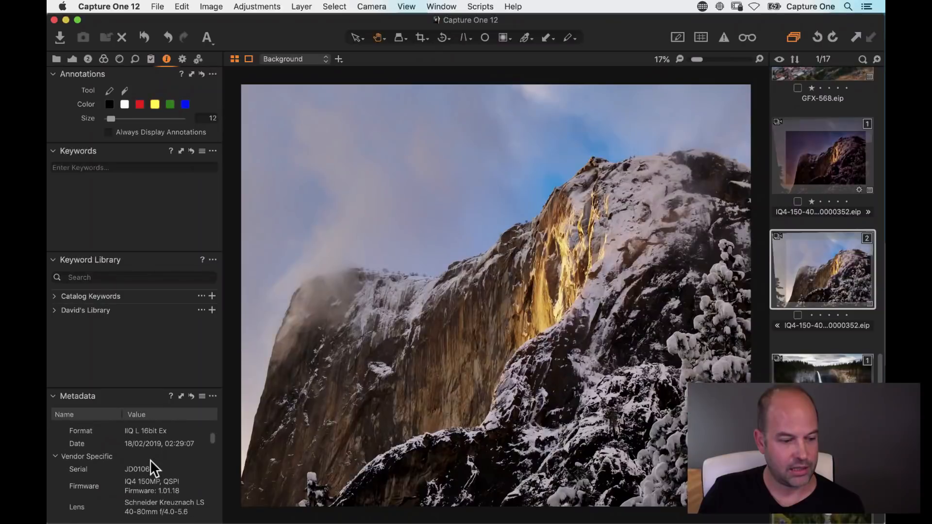
scroll(154, 468, down, 8)
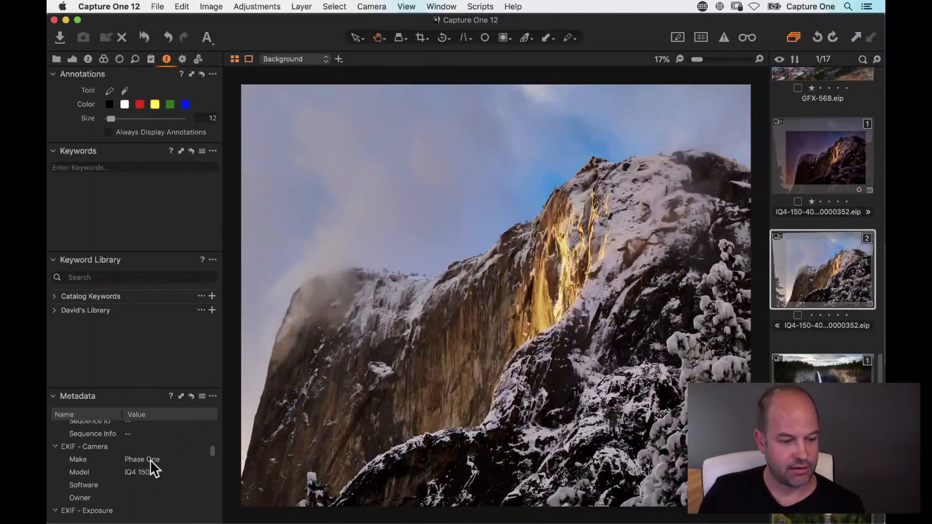
scroll(155, 467, down, 10)
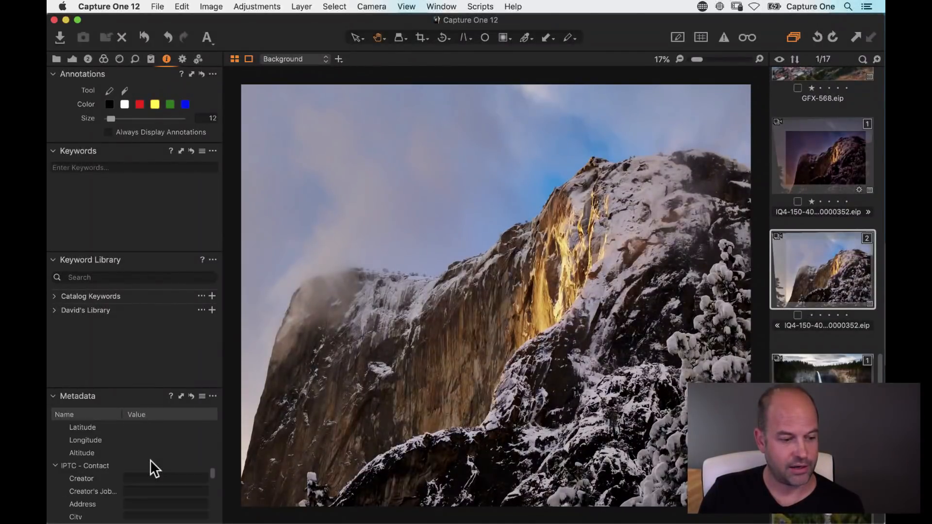
scroll(154, 467, down, 10)
scroll(155, 467, up, 10)
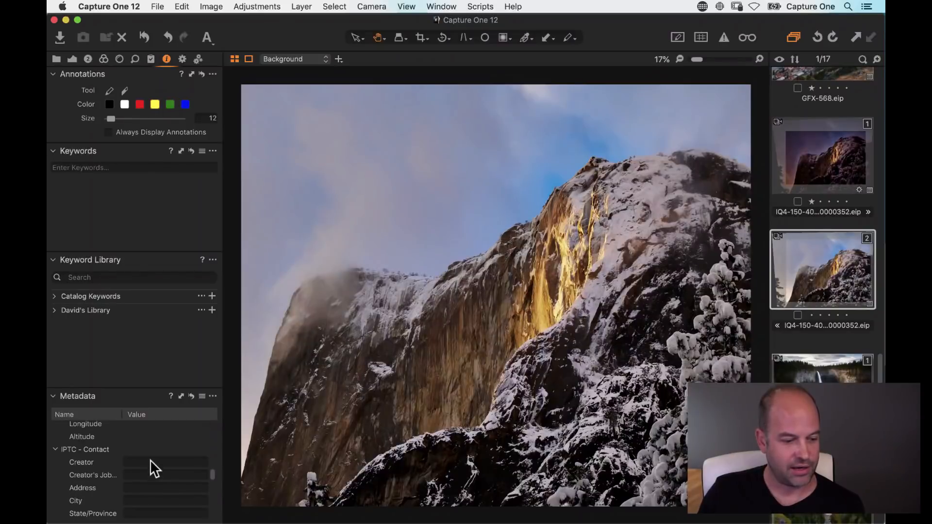
scroll(154, 467, up, 5)
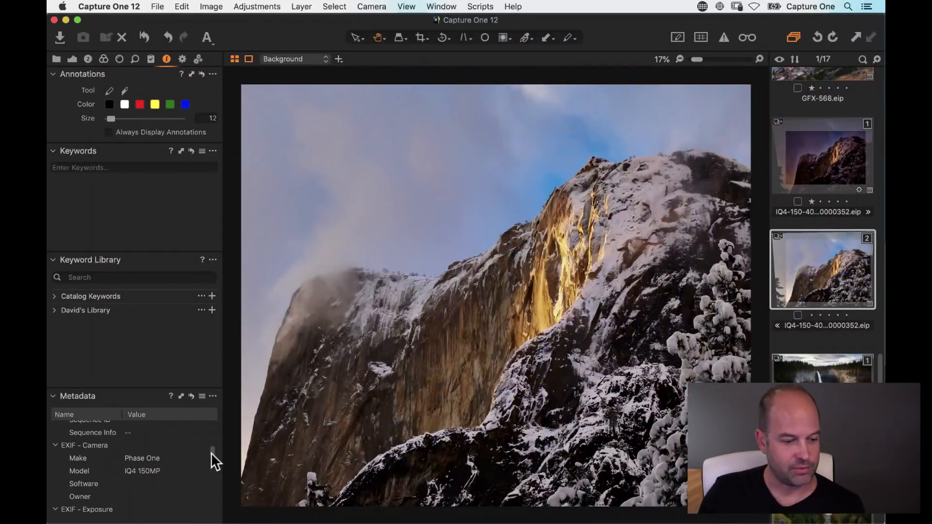
mouse_move(212, 453)
mouse_down()
mouse_move(210, 426)
mouse_move(212, 449)
mouse_up()
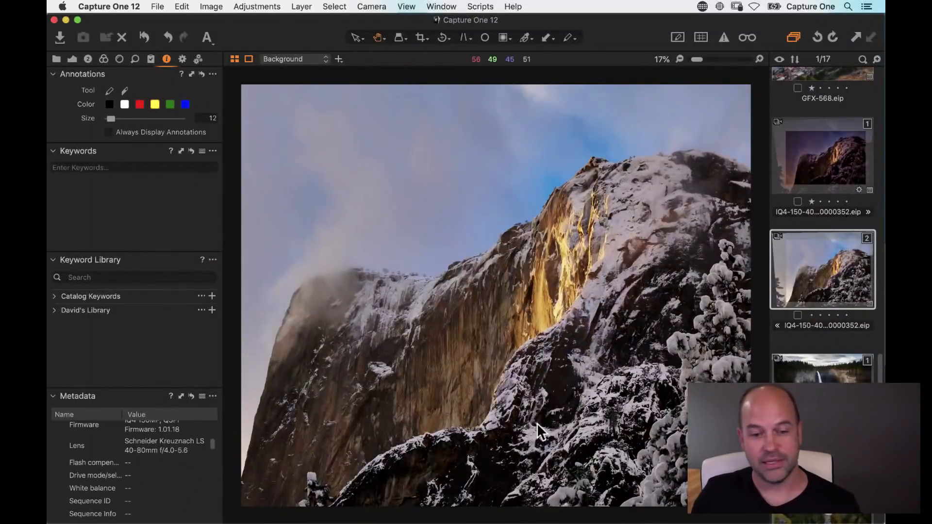
Step: Reveal the cliff photo's EIP file in Finder to check its file size, and return to Capture One
right_click(837, 260)
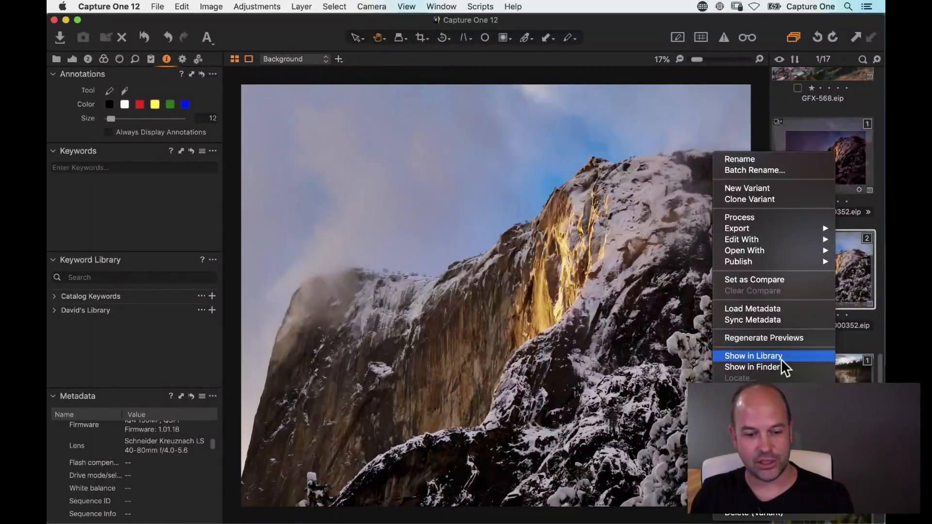
click(764, 366)
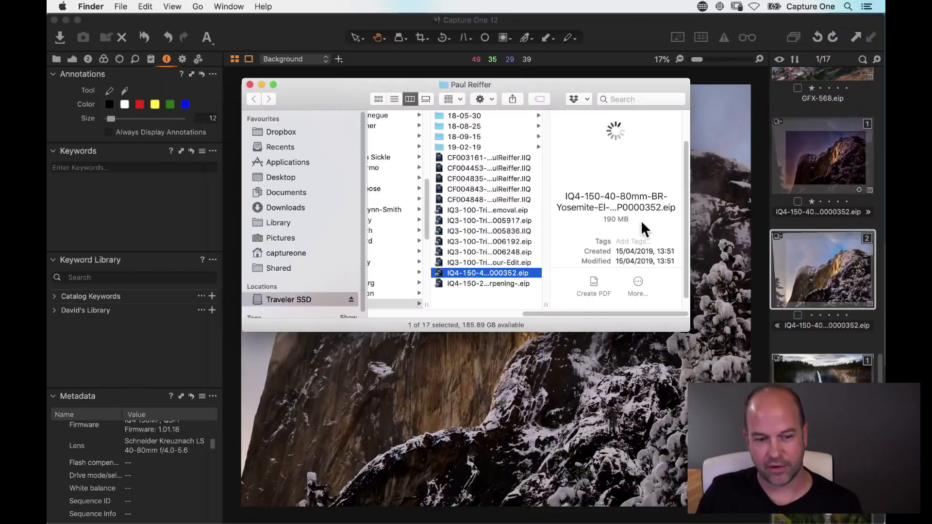
drag(631, 220, 586, 218)
mouse_move(527, 522)
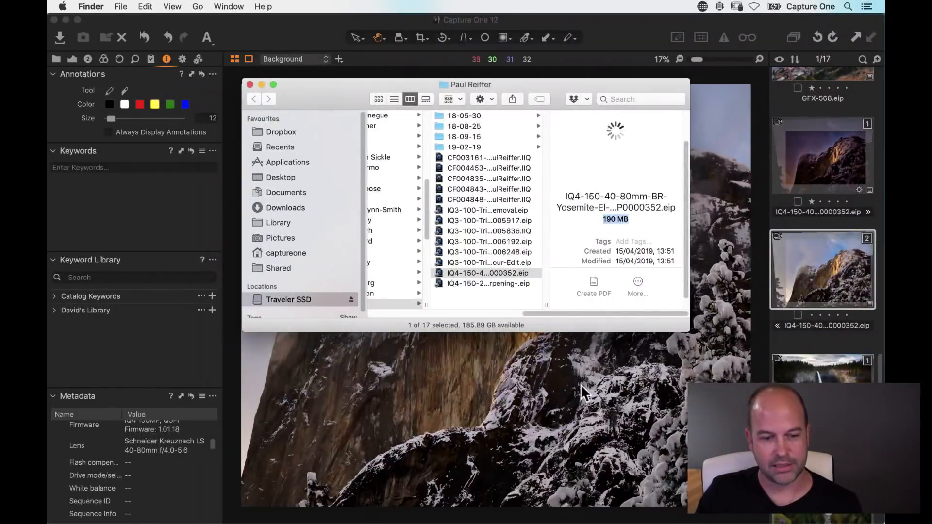
click(610, 374)
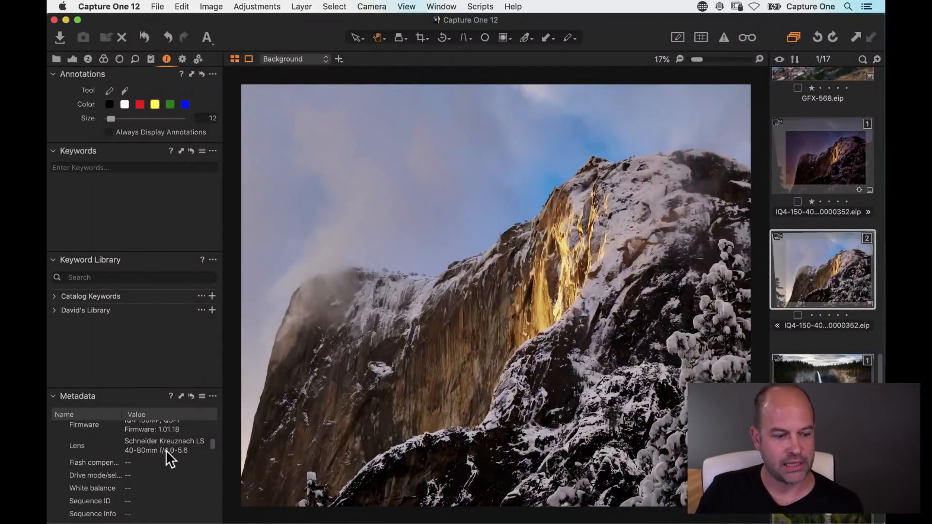
Step: Collapse the Keywords and Keyword Library tools to enlarge Metadata, and examine the EXIF exposure and GPS fields
scroll(165, 449, up, 5)
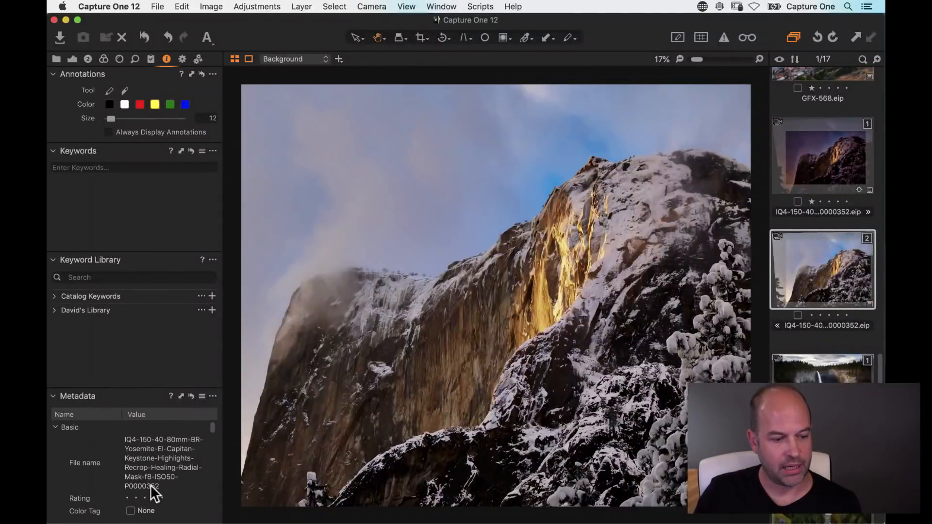
scroll(147, 476, down, 5)
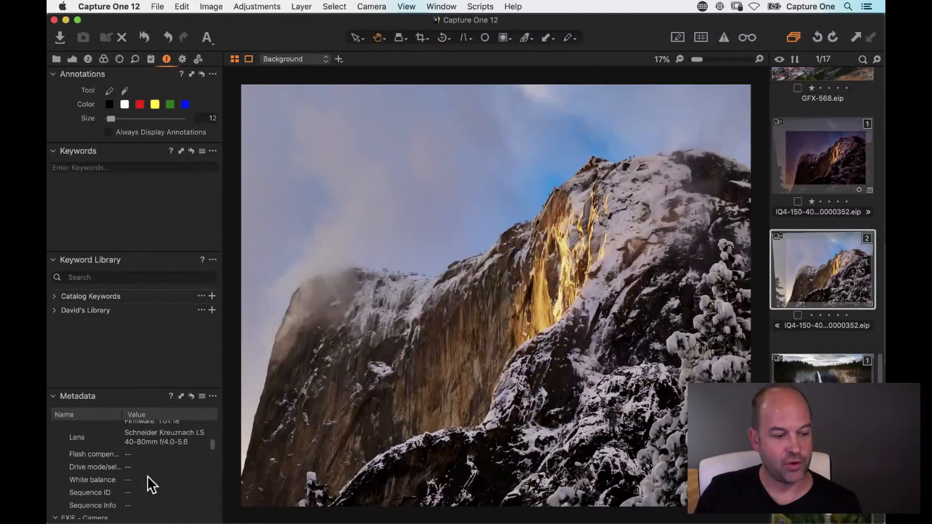
scroll(147, 476, down, 5)
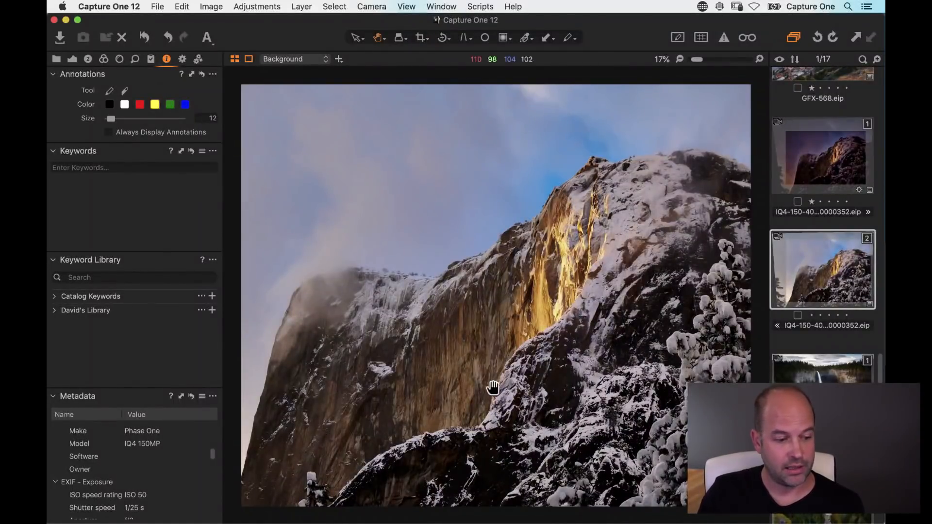
scroll(190, 454, up, 5)
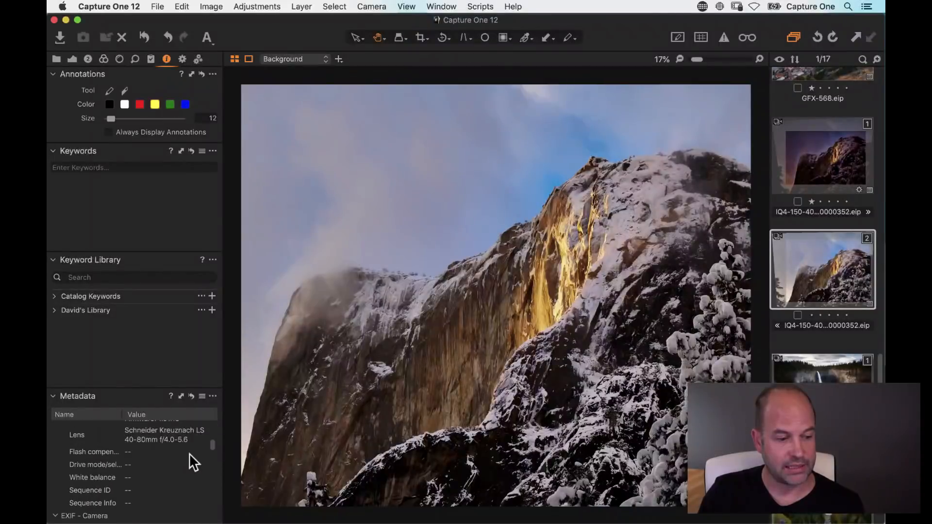
click(53, 261)
click(53, 150)
scroll(168, 368, down, 4)
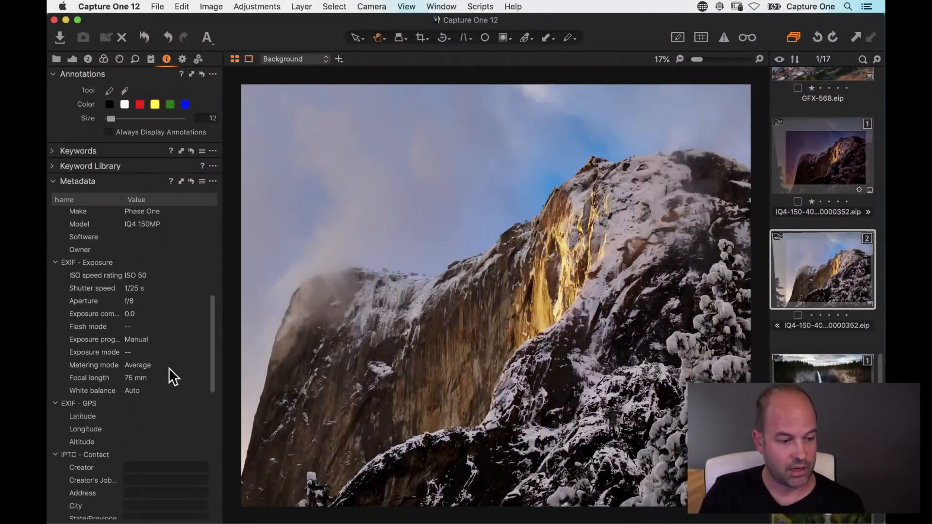
scroll(168, 368, down, 1)
drag(64, 394, 101, 397)
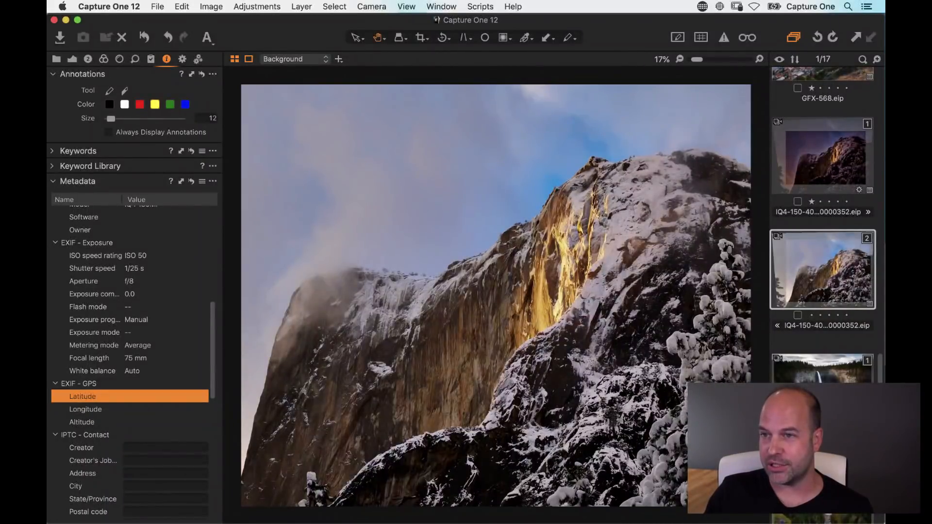
key(super+Tab)
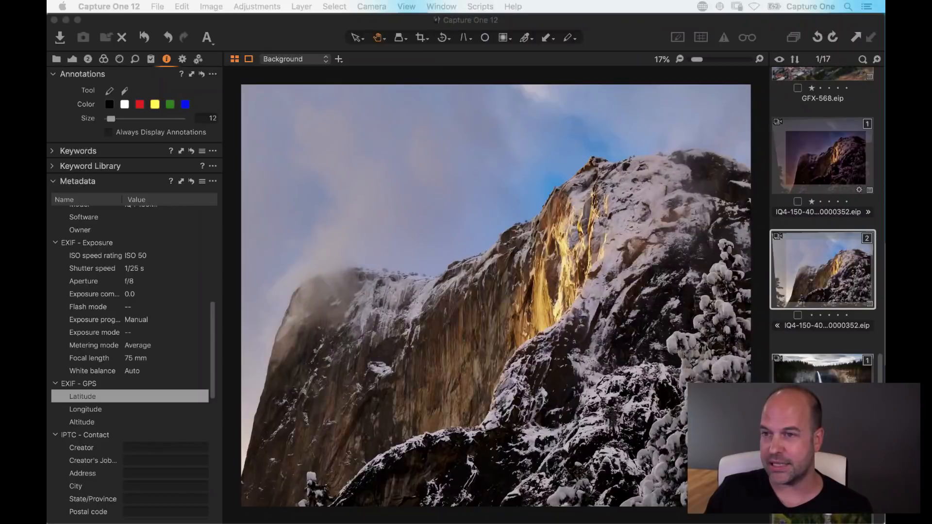